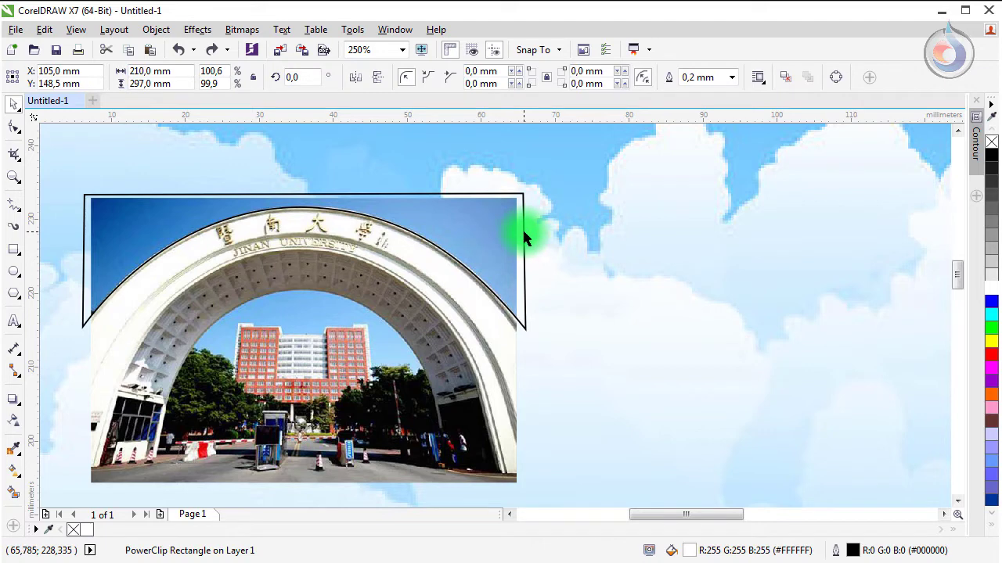
Step: Trim the gate photo's top corners along the arch curve
{"action": "left_click", "coordinate": [524, 237]}
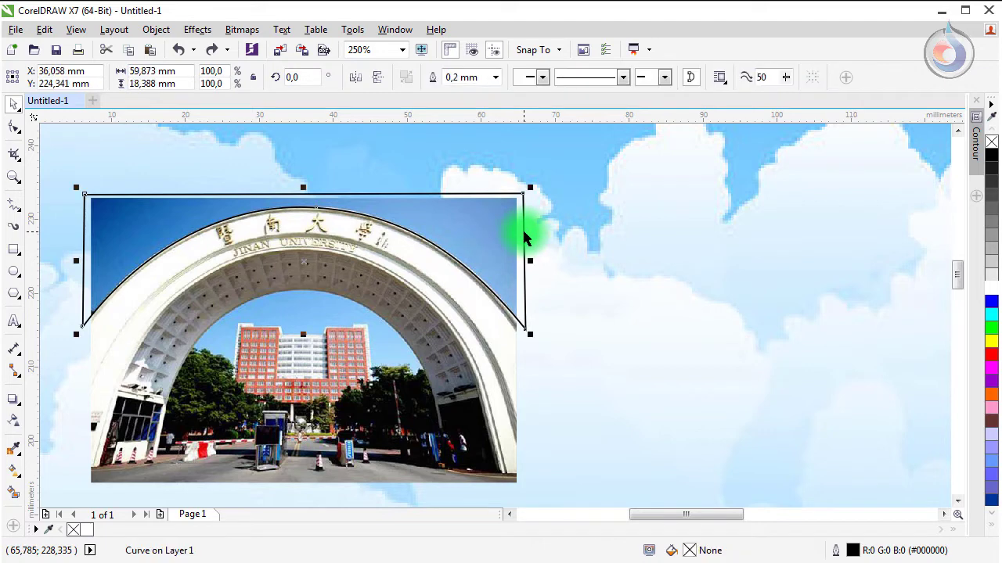
{"action": "left_click", "coordinate": [500, 344], "text": "shift"}
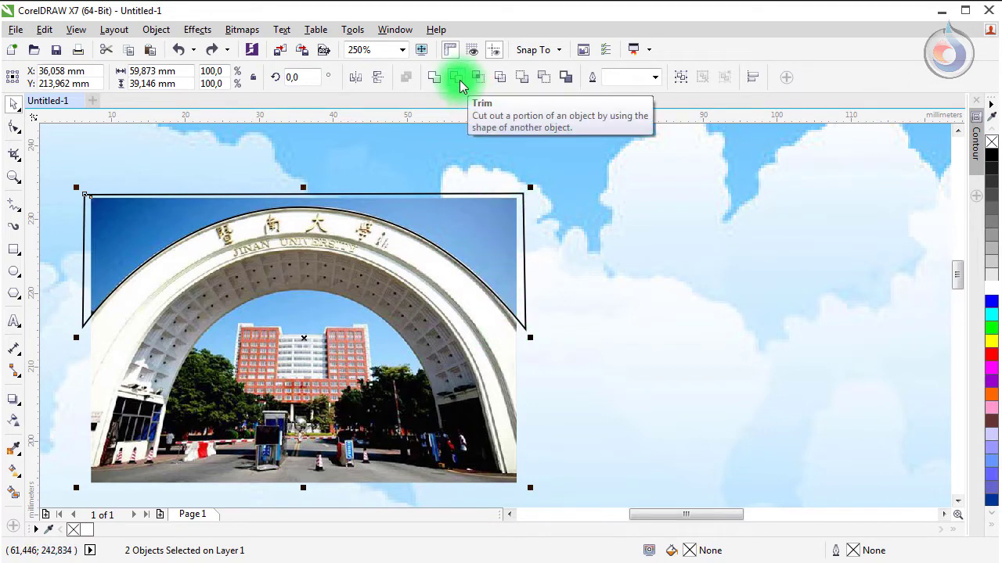
{"action": "left_click", "coordinate": [459, 79]}
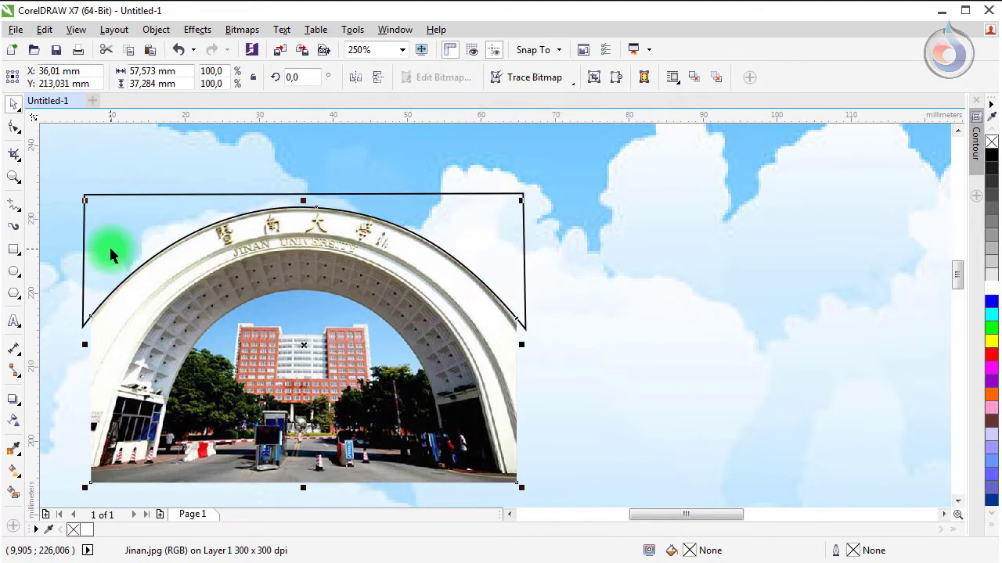
Step: Move the helper arch curve off the photo and delete it, then reselect the trimmed photo
{"action": "left_click_drag", "start_coordinate": [109, 254], "coordinate": [524, 260]}
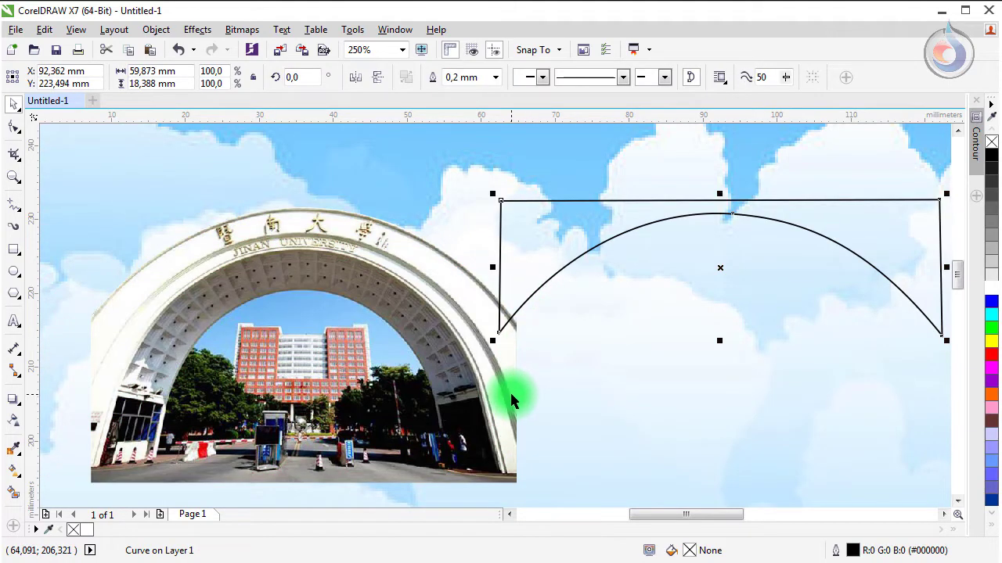
{"action": "key", "text": "Delete"}
{"action": "left_click", "coordinate": [305, 296]}
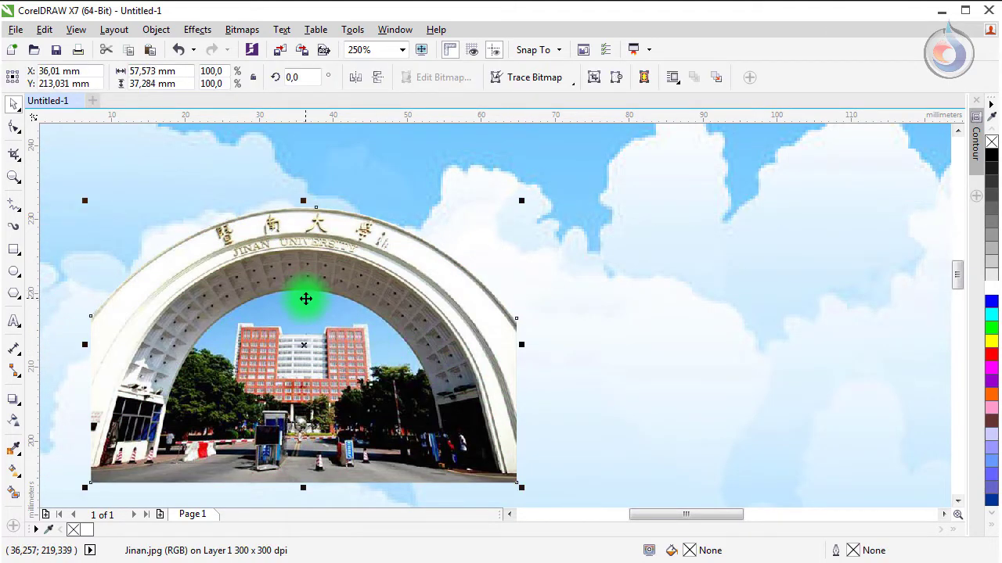
{"action": "scroll", "coordinate": [305, 298], "scroll_direction": "down", "scroll_amount": 2}
{"action": "scroll", "coordinate": [324, 300], "scroll_direction": "down", "scroll_amount": 3}
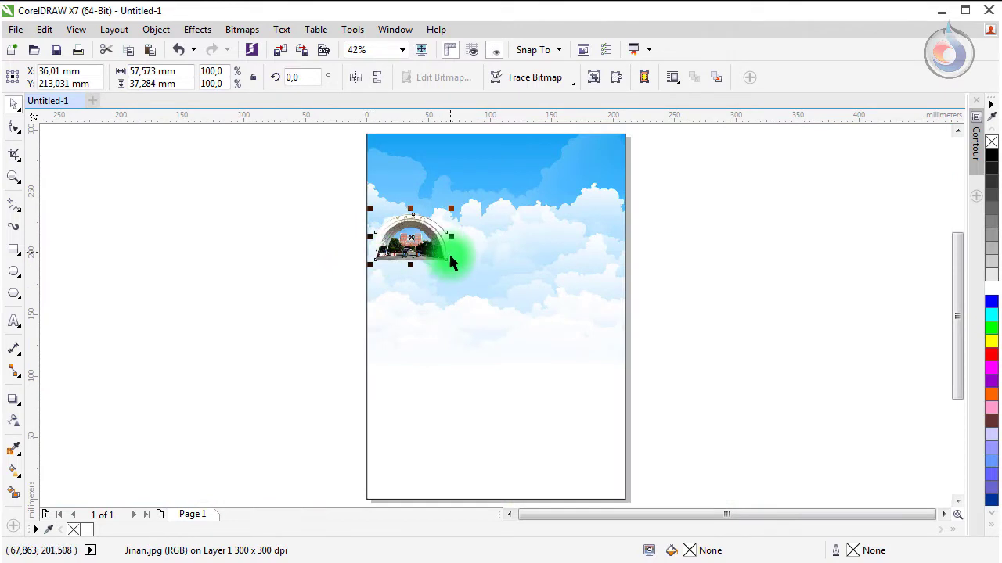
Step: Enlarge the gate photo to about 283% and position it on the page
{"action": "left_click_drag", "start_coordinate": [450, 265], "coordinate": [582, 365]}
{"action": "left_click_drag", "start_coordinate": [468, 309], "coordinate": [451, 298]}
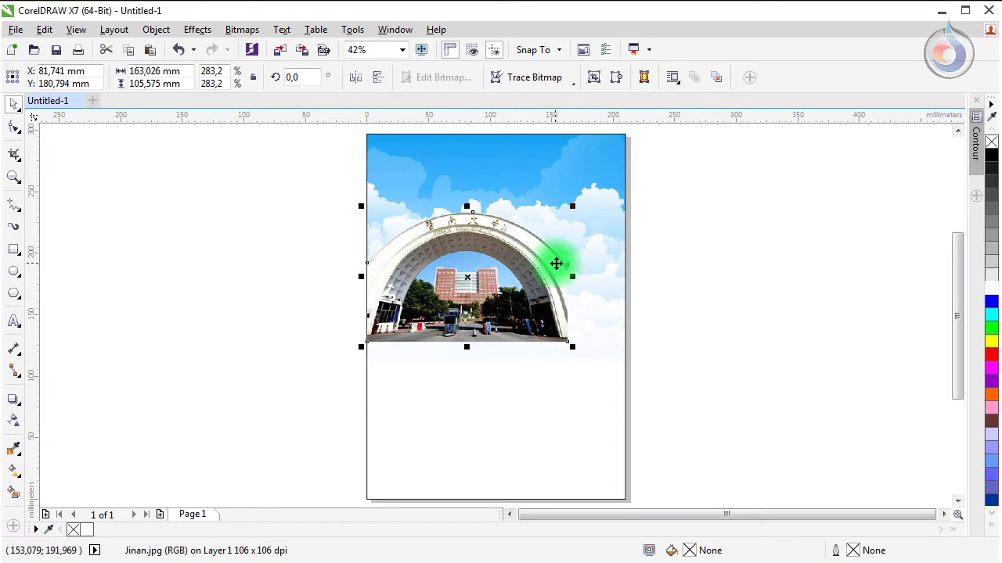
{"action": "scroll", "coordinate": [556, 261], "scroll_direction": "up", "scroll_amount": 2}
{"action": "scroll", "coordinate": [519, 245], "scroll_direction": "up", "scroll_amount": 1}
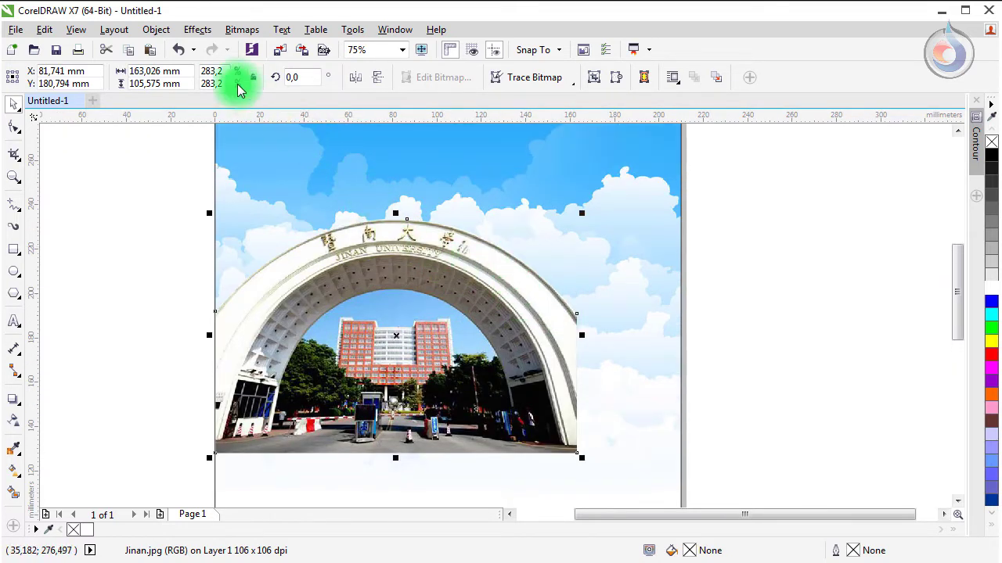
Step: Place the gate photo inside the sky background rectangle as PowerClip contents
{"action": "left_click", "coordinate": [160, 30]}
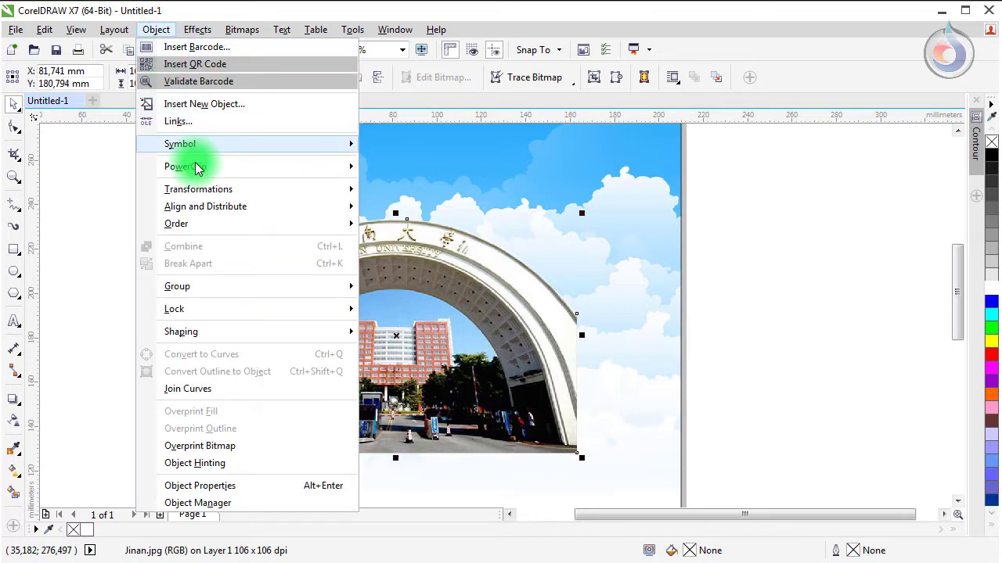
{"action": "mouse_move", "coordinate": [199, 174]}
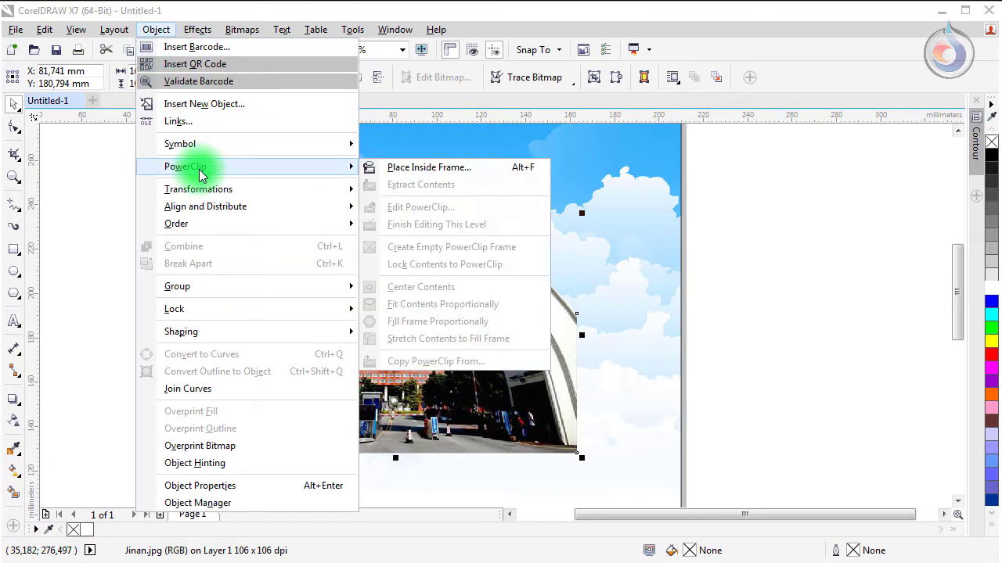
{"action": "left_click", "coordinate": [391, 167]}
{"action": "left_click", "coordinate": [415, 177]}
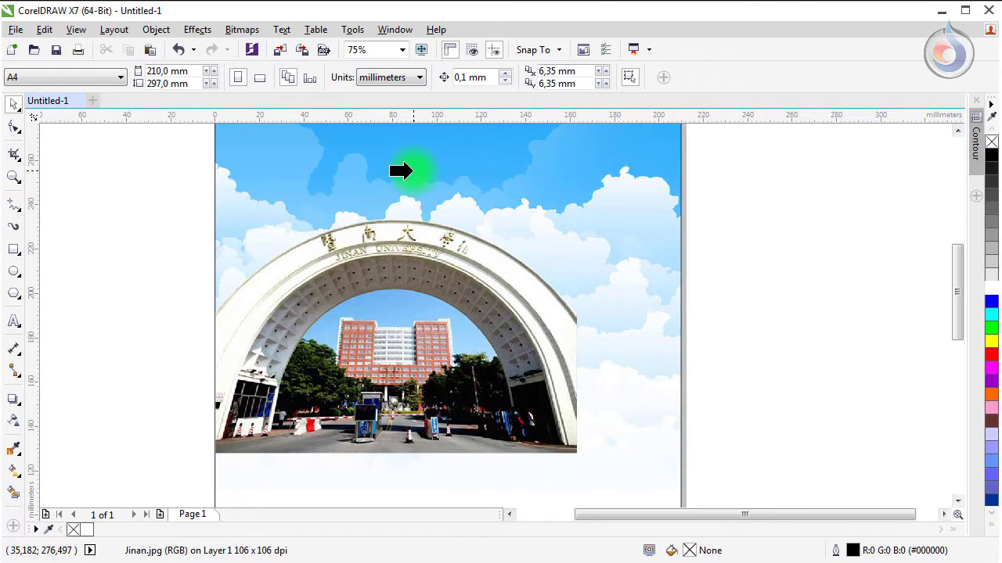
{"action": "left_click", "coordinate": [458, 201]}
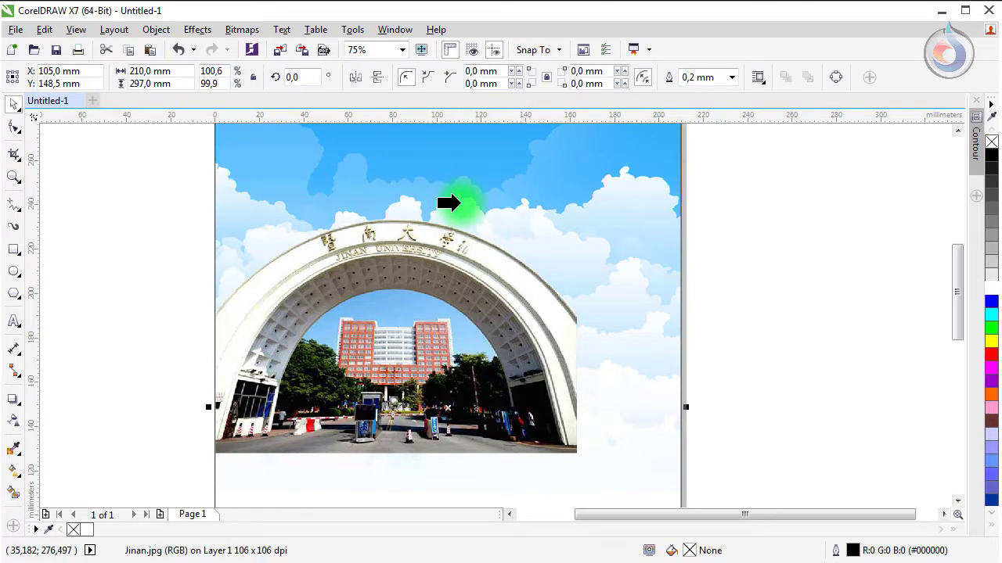
{"action": "left_click", "coordinate": [157, 348]}
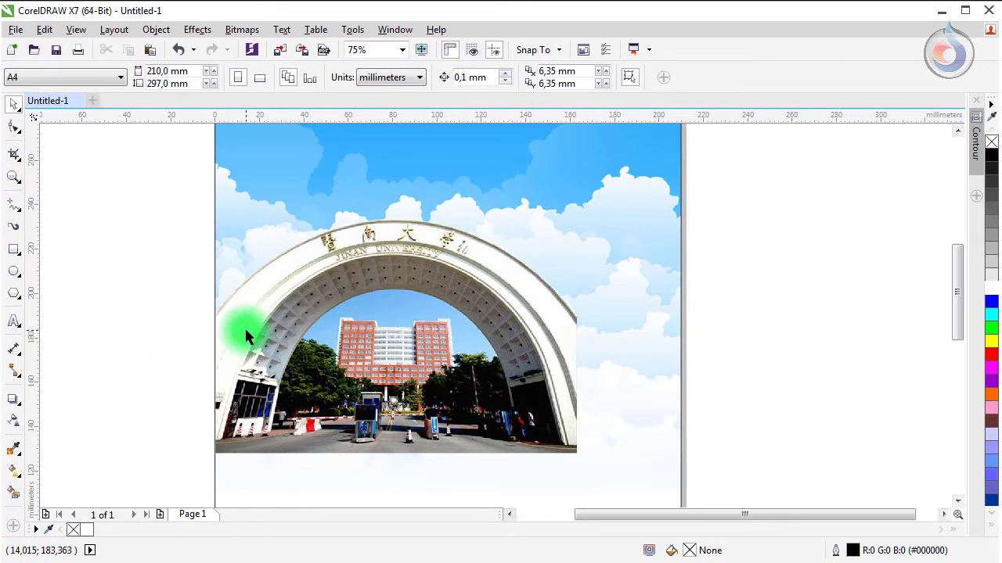
Step: Import 'photo arafah.psd' and place it at full size beside the poster page
{"action": "left_click", "coordinate": [19, 30]}
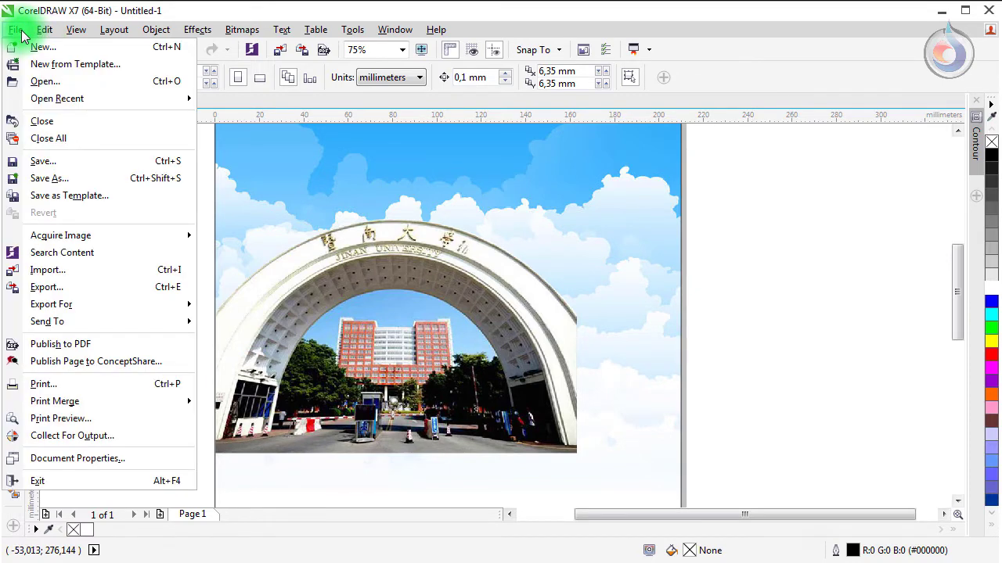
{"action": "left_click", "coordinate": [82, 269]}
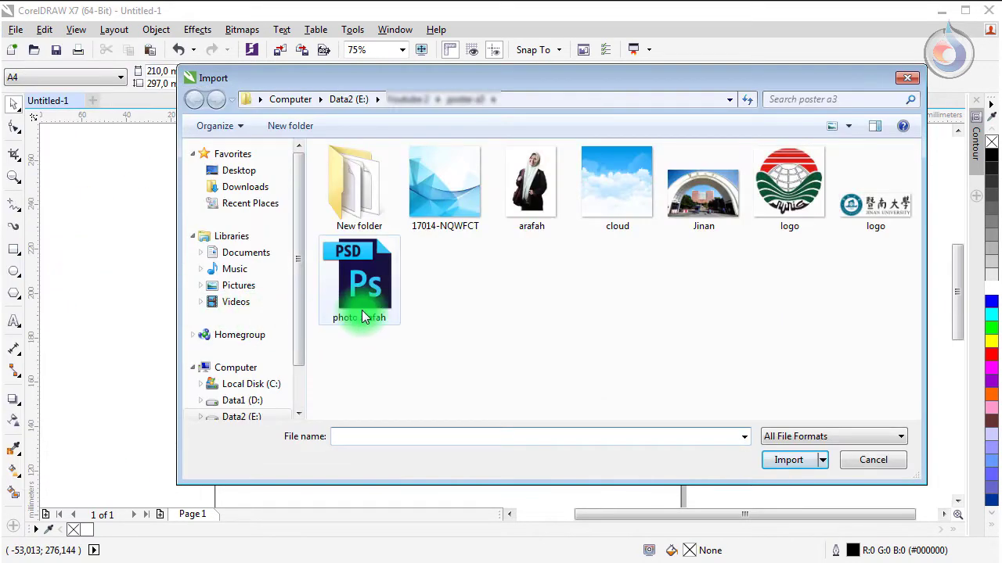
{"action": "left_click", "coordinate": [510, 207]}
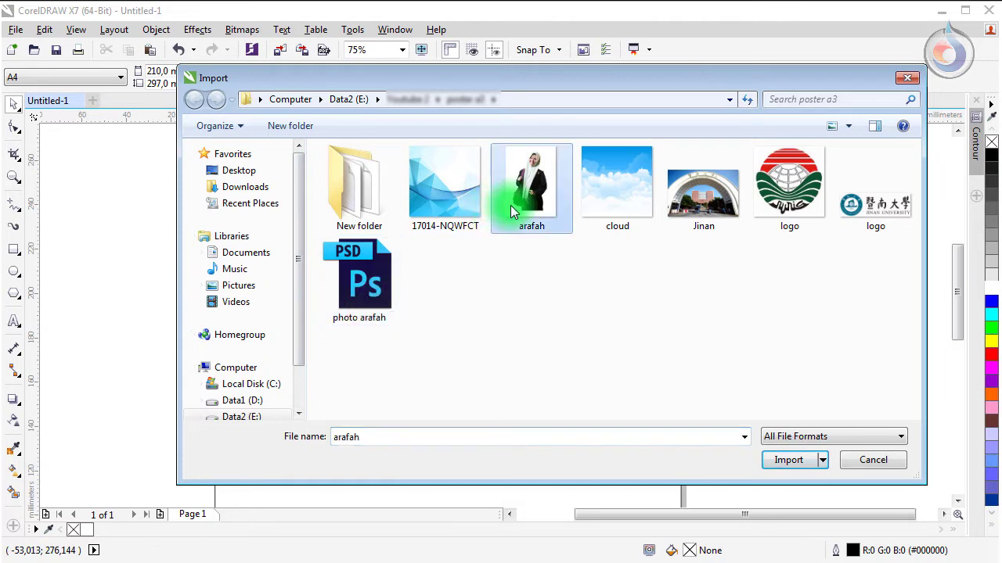
{"action": "left_click", "coordinate": [383, 288]}
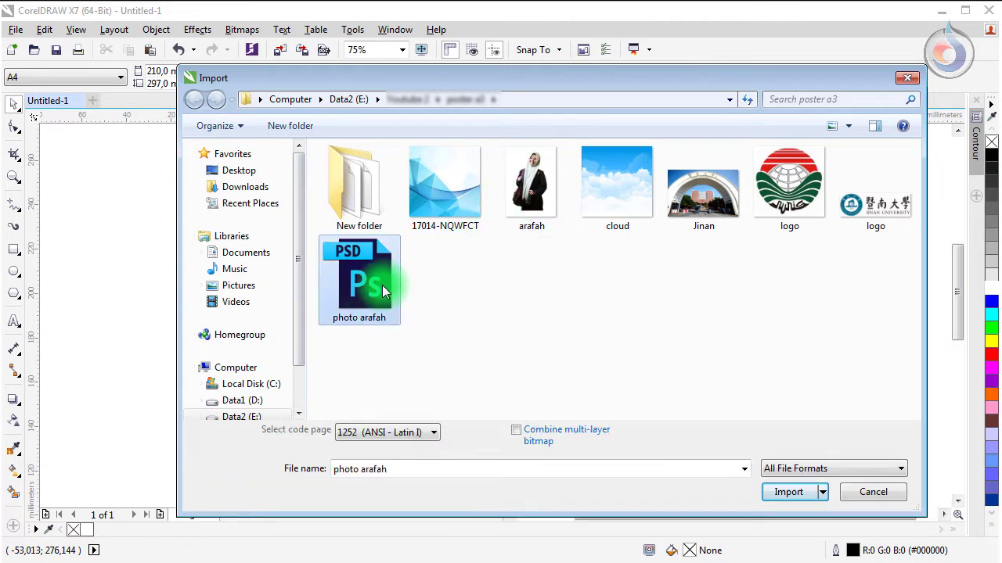
{"action": "left_click", "coordinate": [787, 491]}
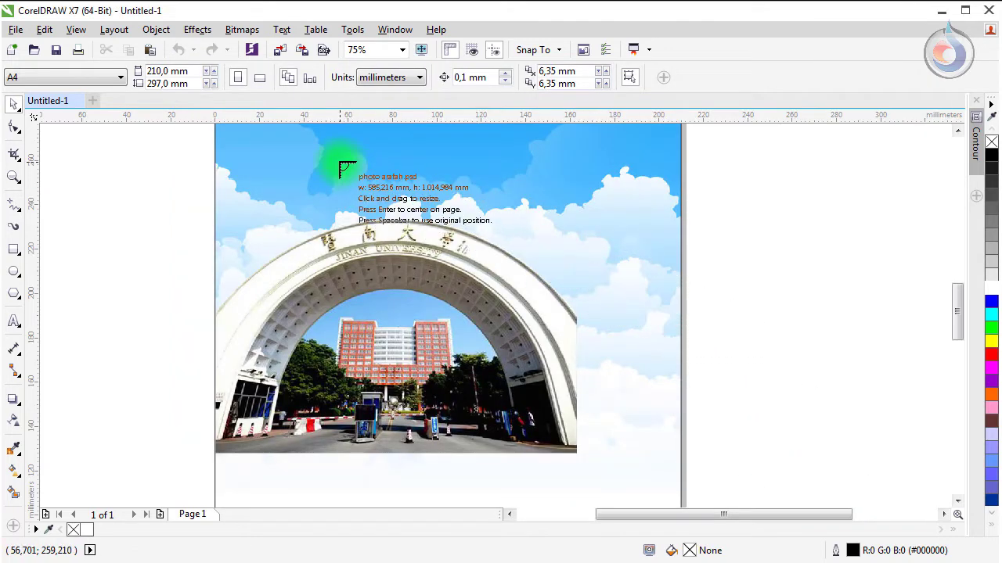
{"action": "left_click", "coordinate": [342, 169]}
{"action": "scroll", "coordinate": [379, 227], "scroll_direction": "down", "scroll_amount": 2}
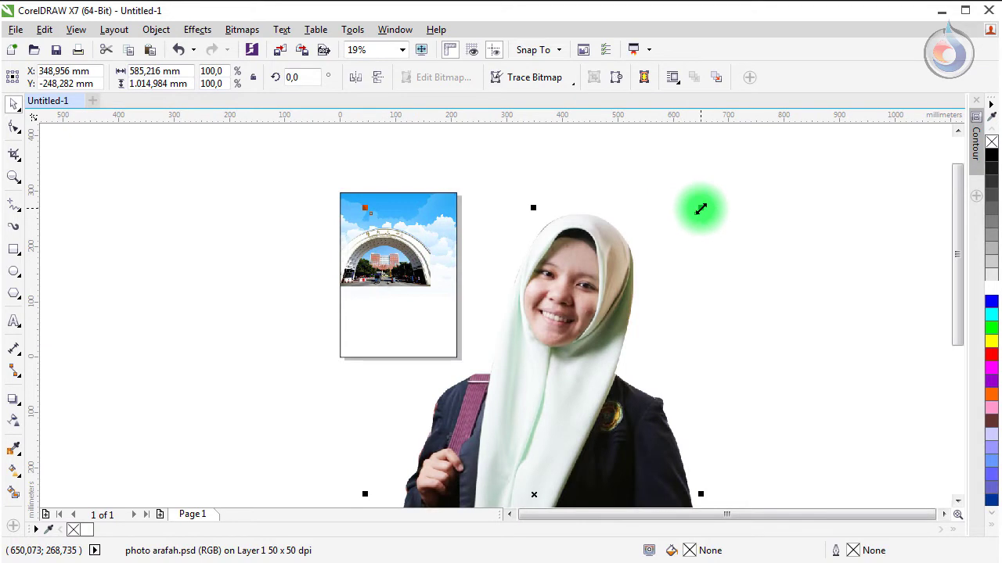
Step: Shrink the portrait and move it onto the page over the gate photo
{"action": "left_click_drag", "start_coordinate": [700, 209], "coordinate": [607, 377]}
{"action": "left_click_drag", "start_coordinate": [546, 447], "coordinate": [451, 242]}
{"action": "left_click_drag", "start_coordinate": [507, 192], "coordinate": [422, 239]}
{"action": "scroll", "coordinate": [422, 239], "scroll_direction": "up", "scroll_amount": 2}
{"action": "scroll", "coordinate": [423, 239], "scroll_direction": "up", "scroll_amount": 2}
Step: Tilt the portrait about 4.3°, scale it to 18.5%, and settle it on the right side
{"action": "left_click", "coordinate": [425, 197]}
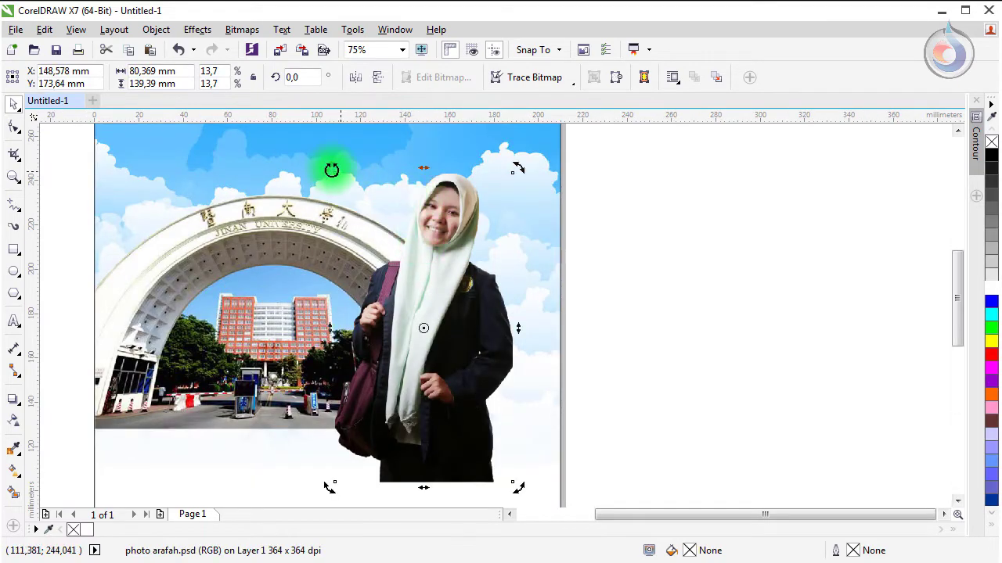
{"action": "left_click_drag", "start_coordinate": [329, 168], "coordinate": [347, 240]}
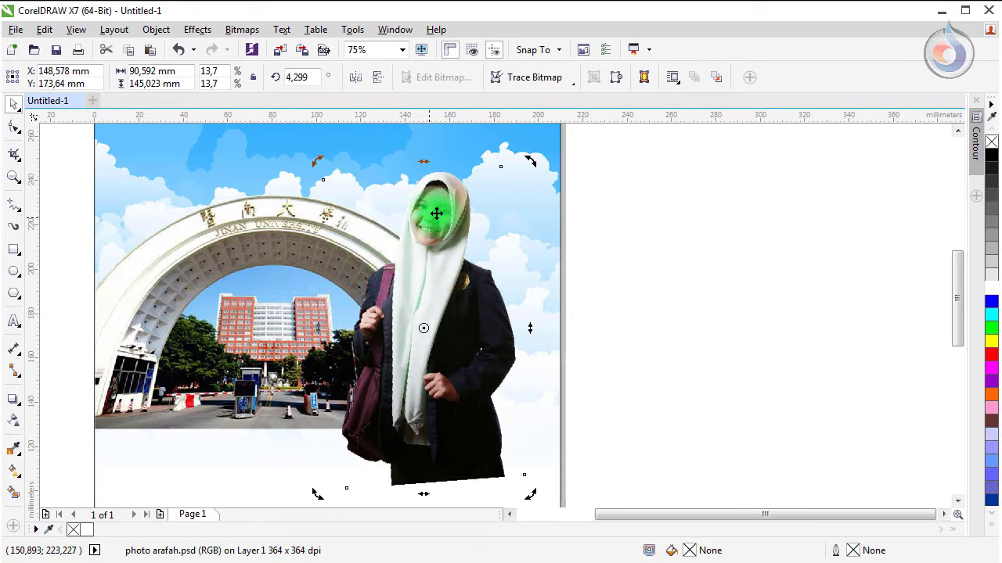
{"action": "left_click_drag", "start_coordinate": [436, 254], "coordinate": [469, 258]}
{"action": "scroll", "coordinate": [470, 258], "scroll_direction": "down", "scroll_amount": 2}
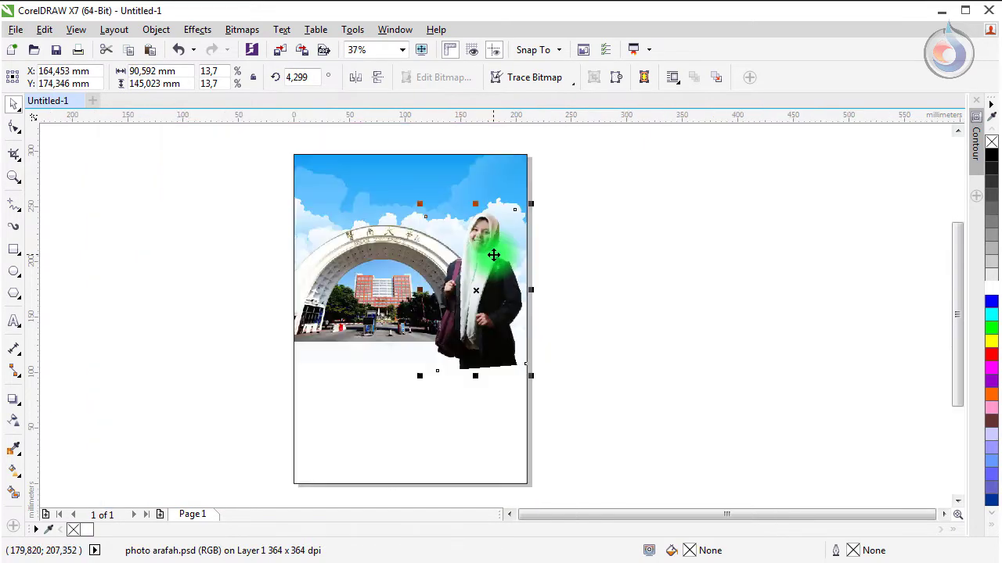
{"action": "left_click_drag", "start_coordinate": [529, 376], "coordinate": [566, 430]}
{"action": "mouse_move", "coordinate": [478, 340]}
{"action": "left_mouse_down"}
{"action": "mouse_move", "coordinate": [467, 326]}
{"action": "mouse_move", "coordinate": [476, 344]}
{"action": "left_mouse_up"}
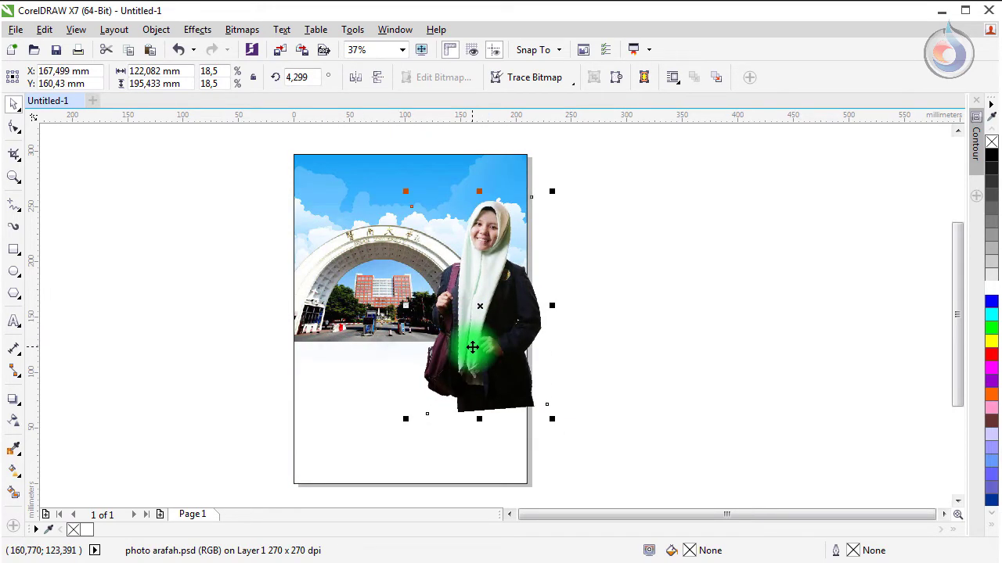
{"action": "left_click", "coordinate": [154, 304]}
{"action": "scroll", "coordinate": [429, 280], "scroll_direction": "up", "scroll_amount": 1}
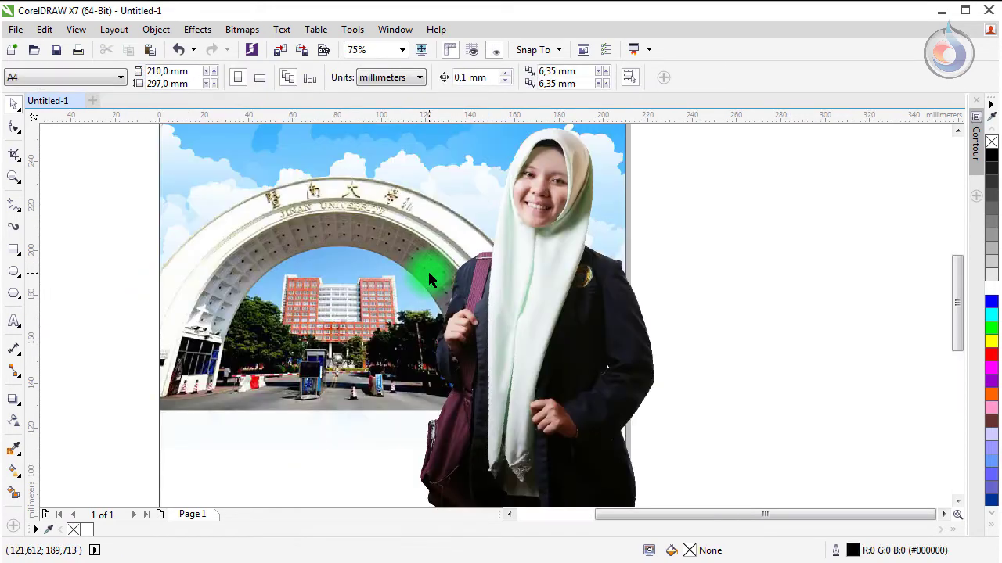
{"action": "scroll", "coordinate": [429, 276], "scroll_direction": "down", "scroll_amount": 1}
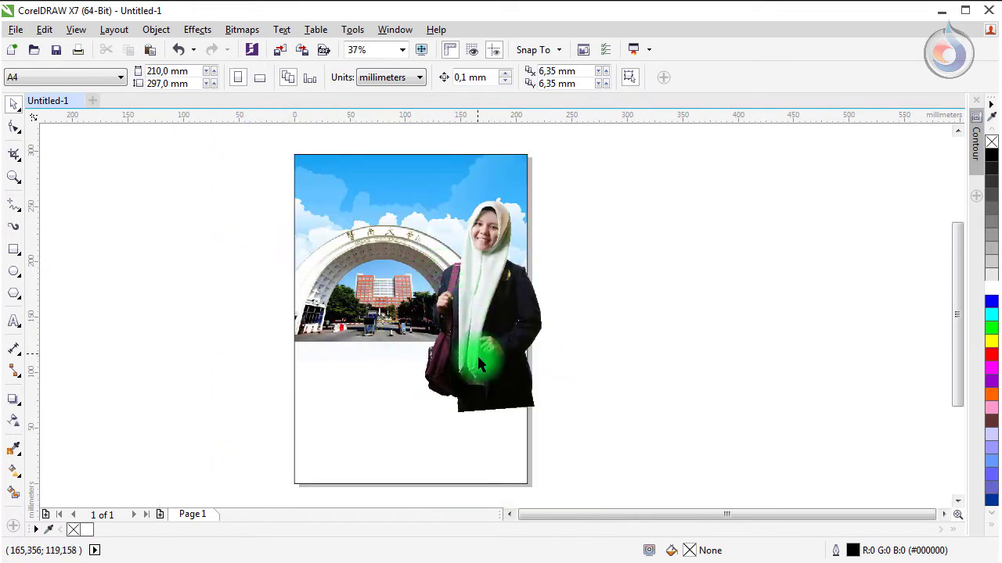
{"action": "scroll", "coordinate": [483, 382], "scroll_direction": "up", "scroll_amount": 1}
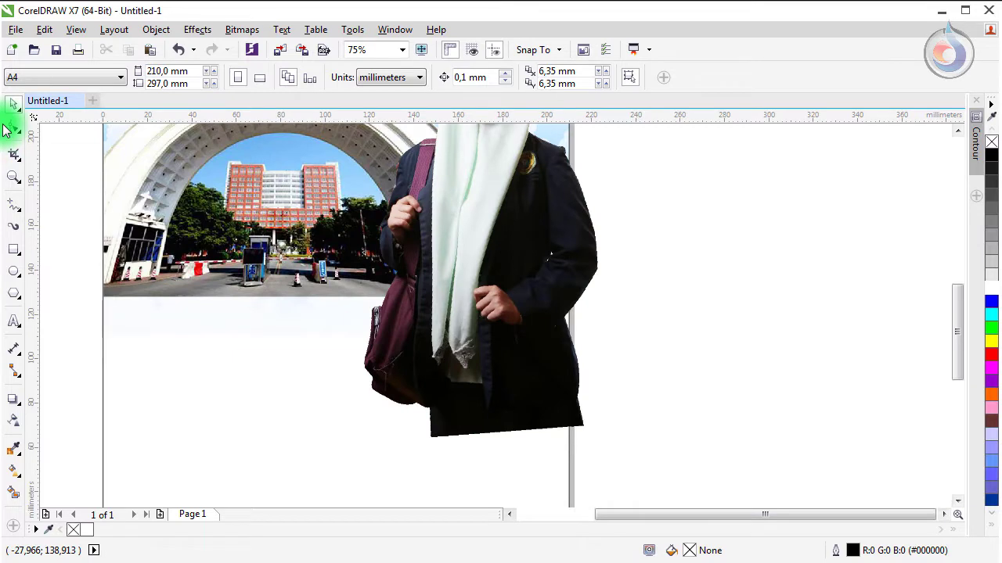
Step: Raise the portrait's bottom nodes so its straight bottom edge ends well above the page bottom
{"action": "left_click", "coordinate": [456, 375]}
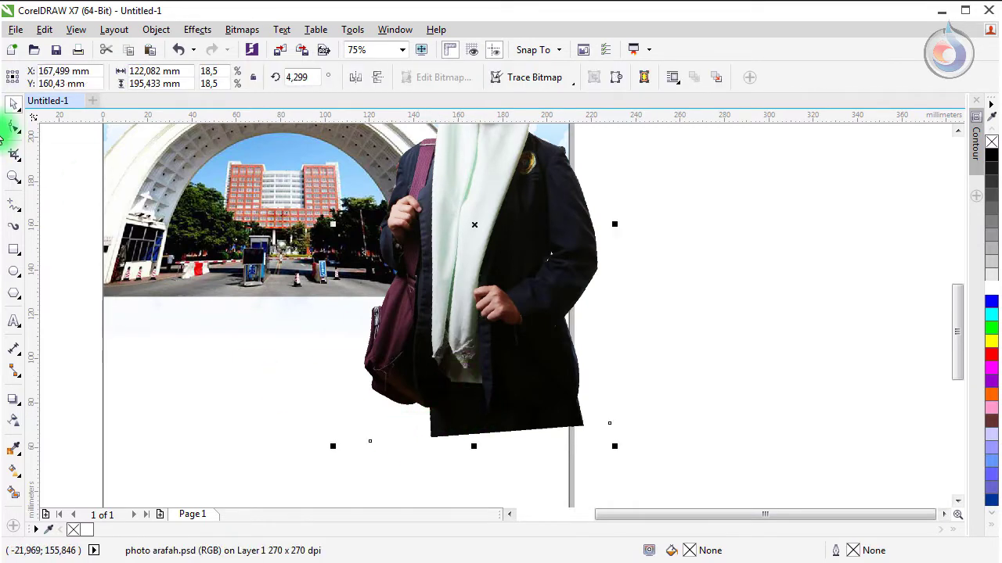
{"action": "left_click", "coordinate": [15, 129]}
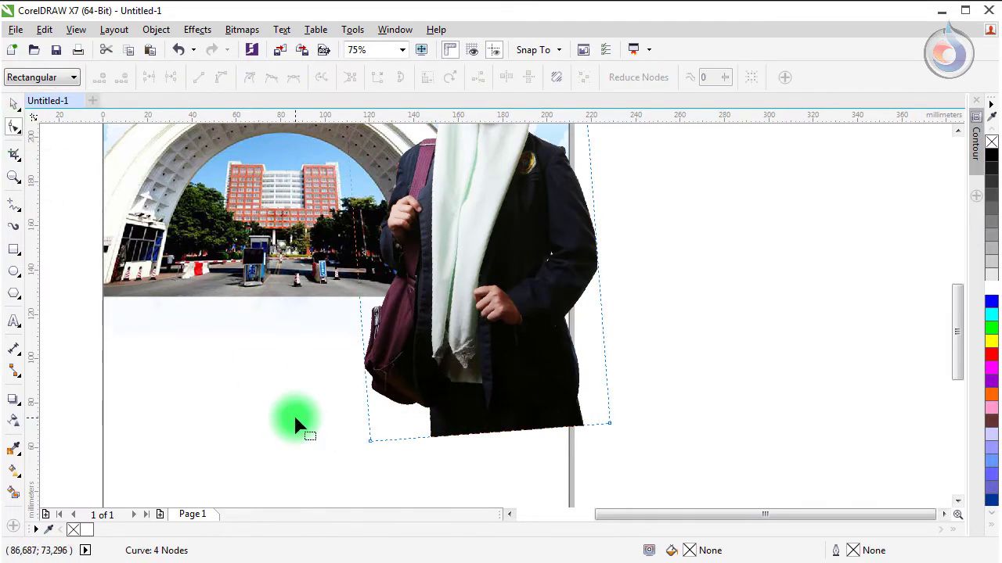
{"action": "left_click_drag", "start_coordinate": [295, 424], "coordinate": [634, 481]}
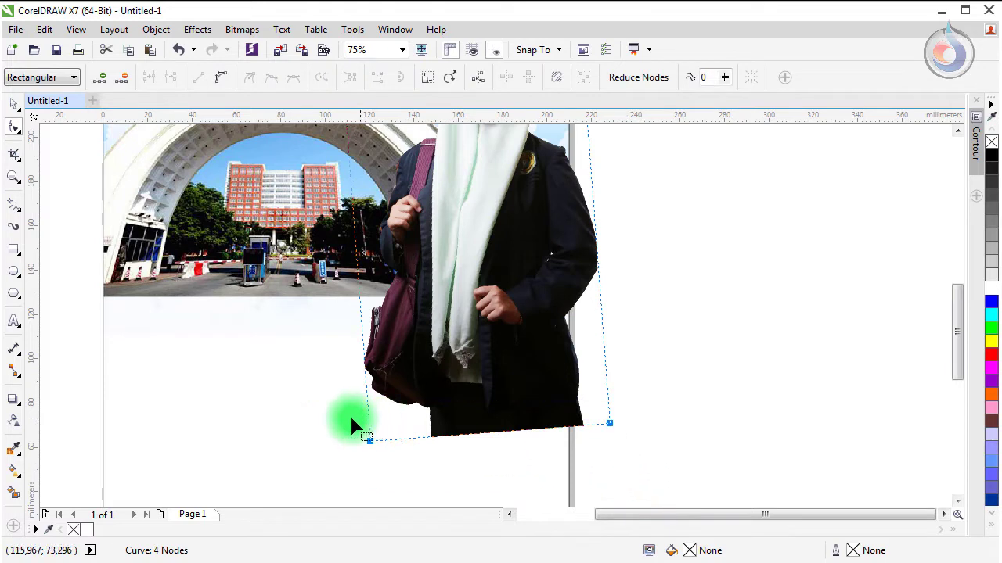
{"action": "left_click_drag", "start_coordinate": [352, 421], "coordinate": [391, 466]}
{"action": "left_click_drag", "start_coordinate": [349, 389], "coordinate": [626, 468]}
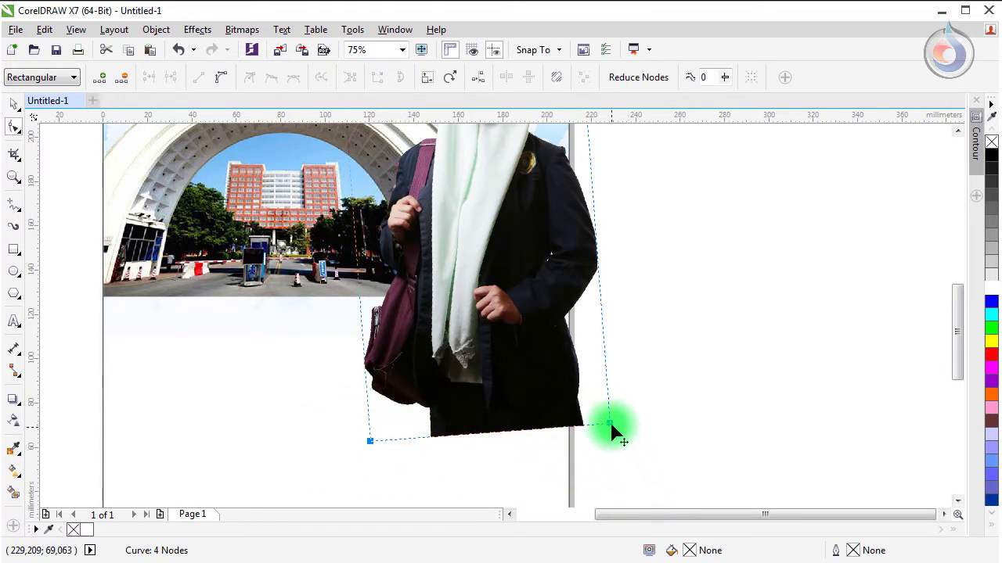
{"action": "left_click_drag", "start_coordinate": [609, 423], "coordinate": [604, 382]}
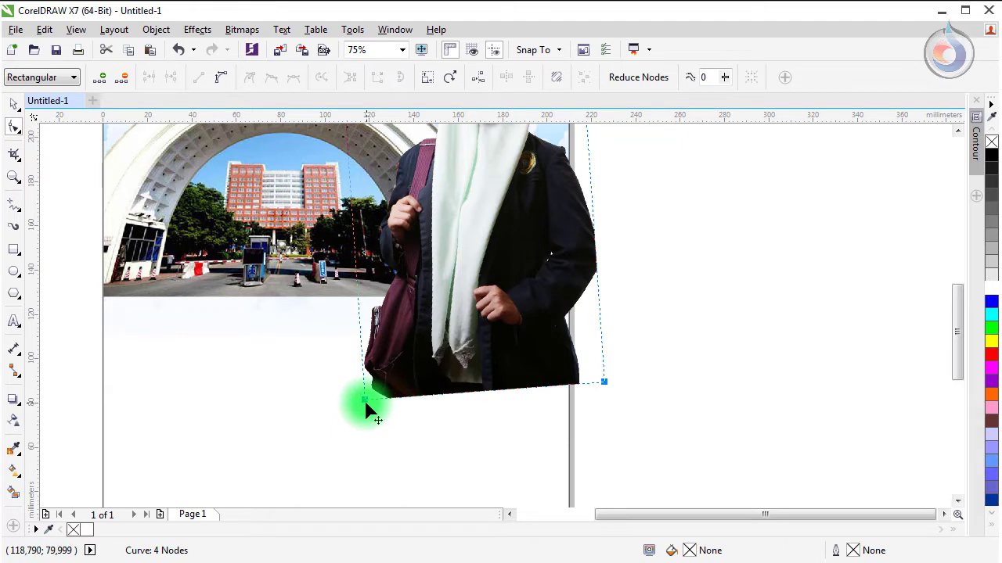
{"action": "mouse_move", "coordinate": [365, 400]}
{"action": "left_mouse_down"}
{"action": "mouse_move", "coordinate": [362, 389]}
{"action": "mouse_move", "coordinate": [377, 401]}
{"action": "mouse_move", "coordinate": [358, 378]}
{"action": "left_mouse_up"}
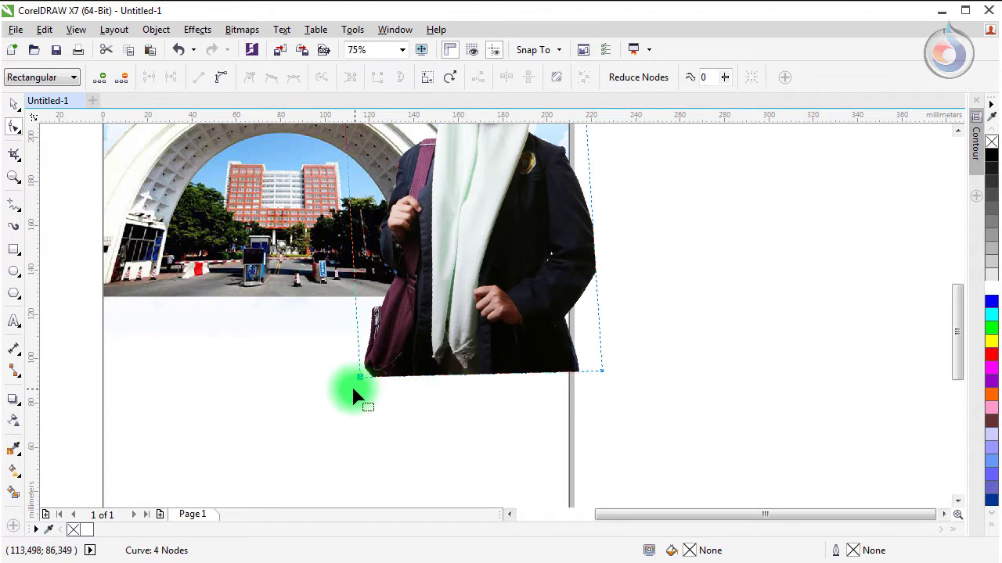
{"action": "left_click", "coordinate": [16, 107]}
{"action": "left_click", "coordinate": [719, 199]}
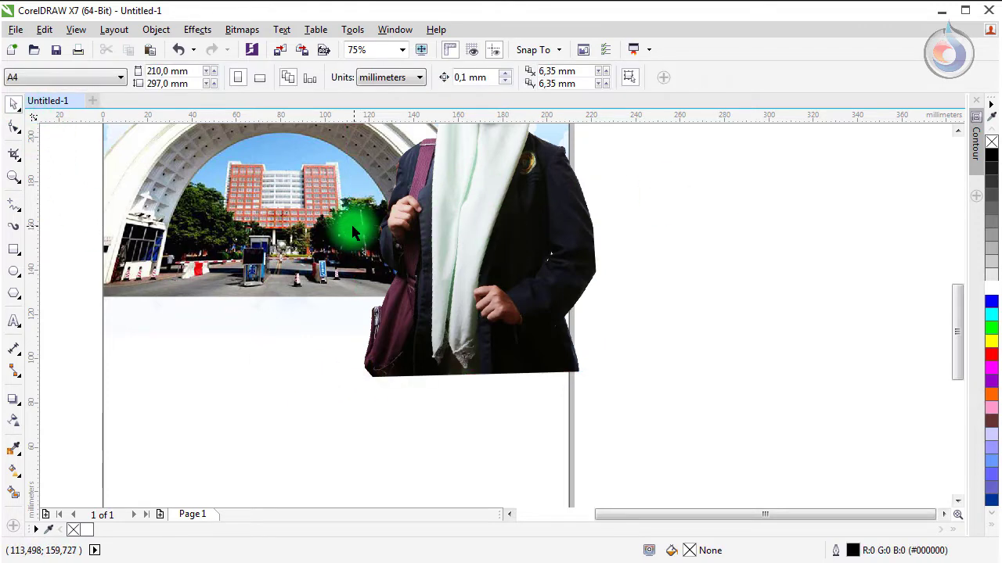
{"action": "scroll", "coordinate": [354, 224], "scroll_direction": "up", "scroll_amount": 3}
Step: Draw a wide thin rectangle and move it against the gate photo's bottom edge
{"action": "left_click_drag", "start_coordinate": [565, 374], "coordinate": [552, 365]}
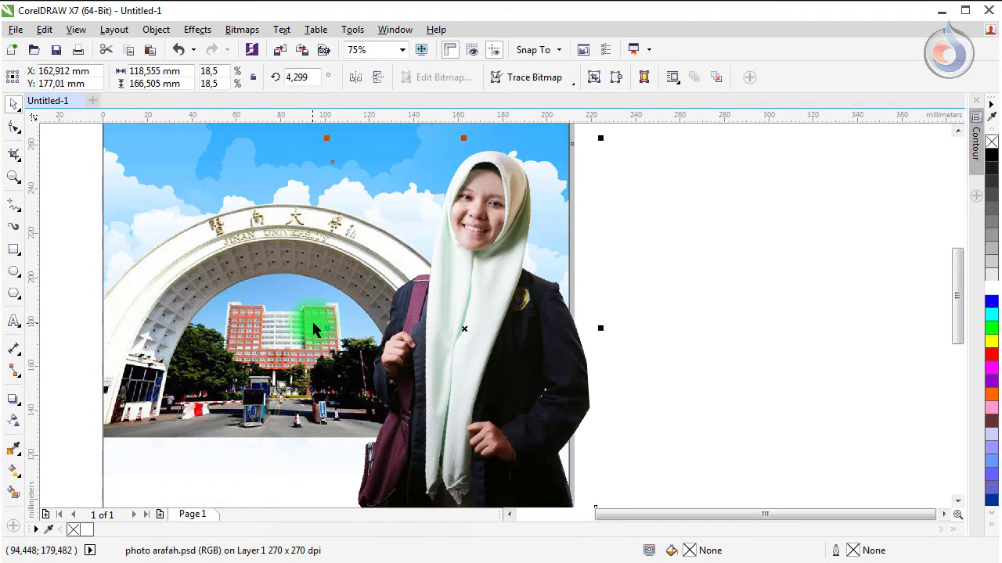
{"action": "scroll", "coordinate": [313, 324], "scroll_direction": "down", "scroll_amount": 2}
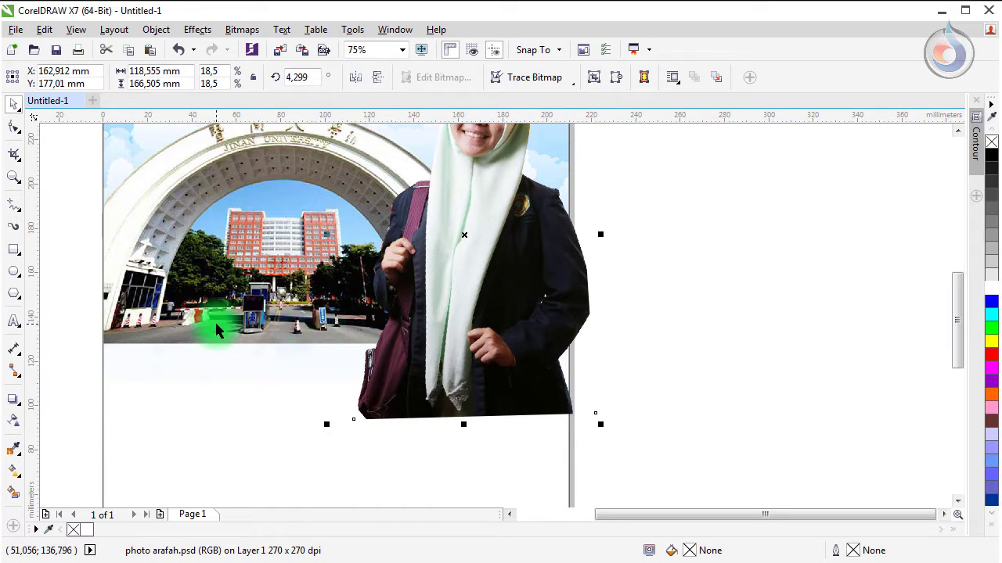
{"action": "key", "text": "Escape"}
{"action": "left_click", "coordinate": [12, 252]}
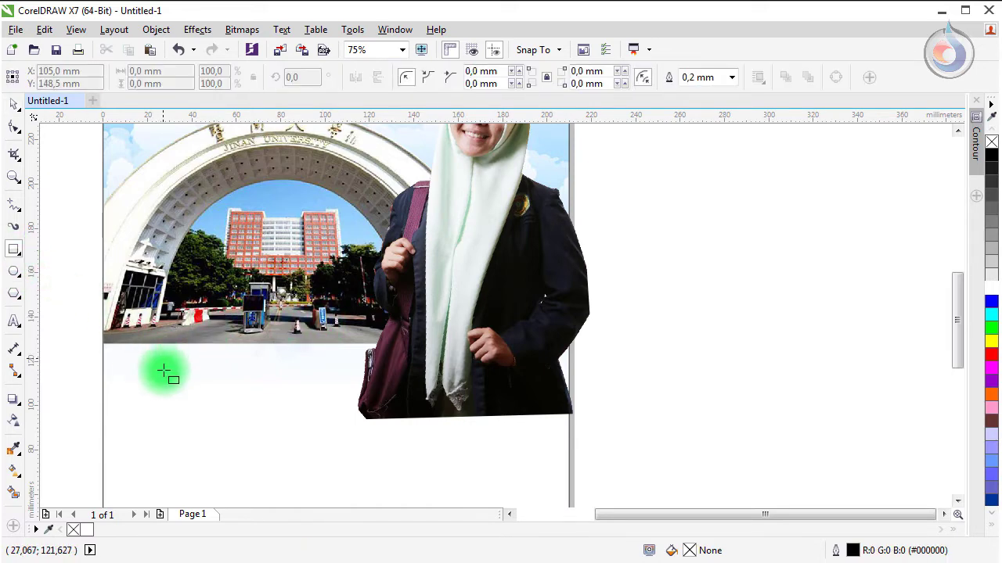
{"action": "left_click_drag", "start_coordinate": [116, 365], "coordinate": [435, 406]}
{"action": "left_click", "coordinate": [13, 101]}
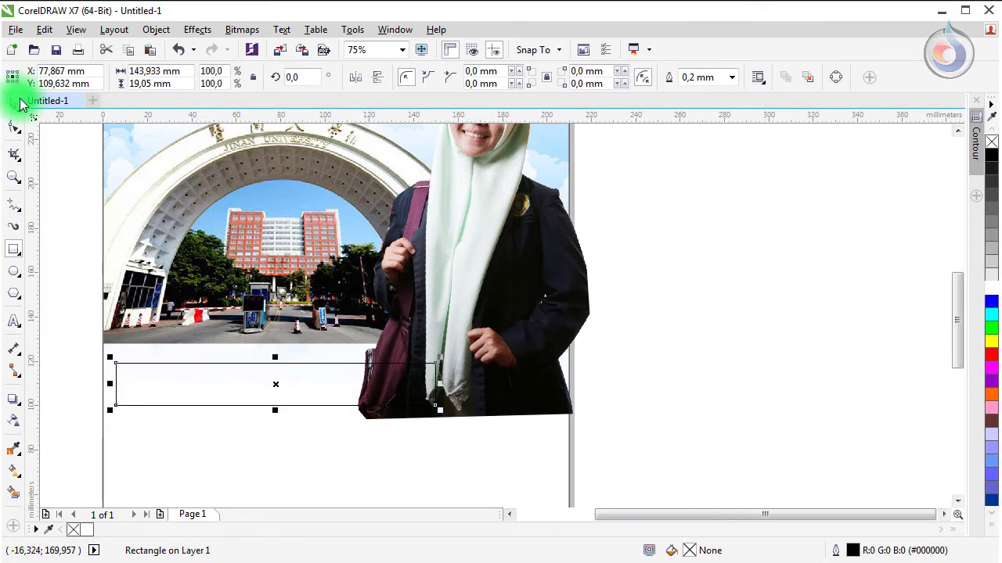
{"action": "left_click_drag", "start_coordinate": [286, 380], "coordinate": [256, 354]}
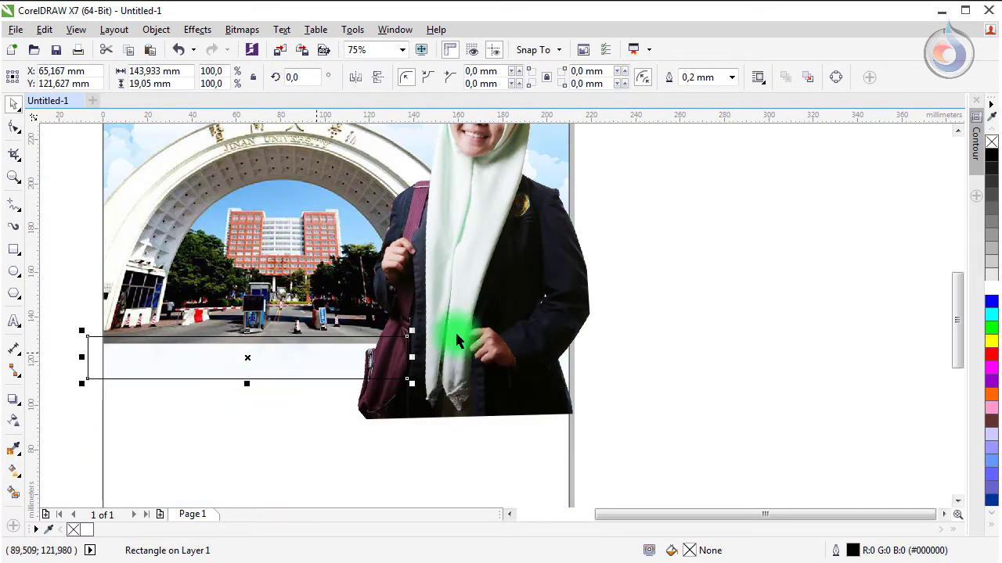
Step: Fill the bar red with no outline, then zoom in on it
{"action": "left_click", "coordinate": [990, 358]}
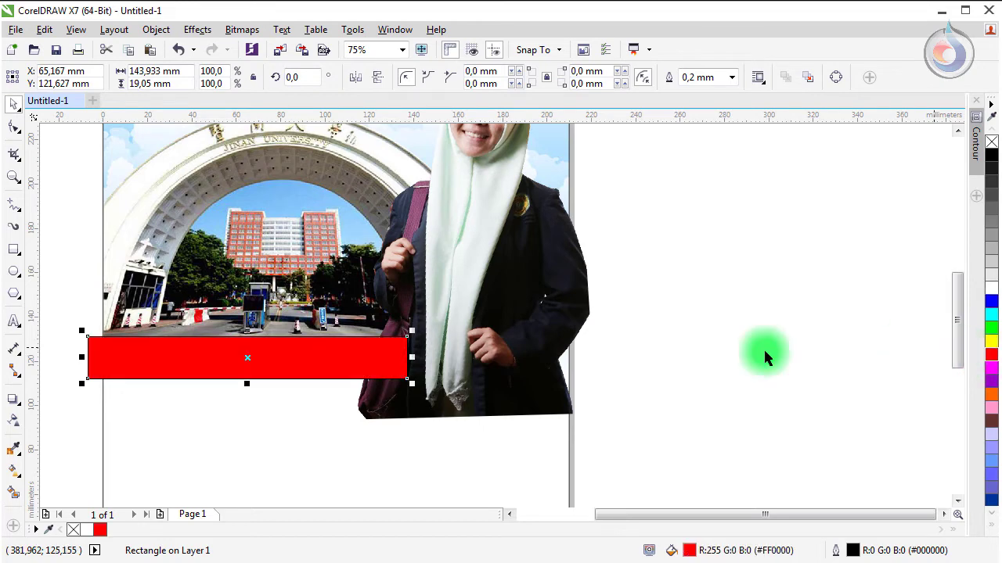
{"action": "right_click", "coordinate": [75, 531]}
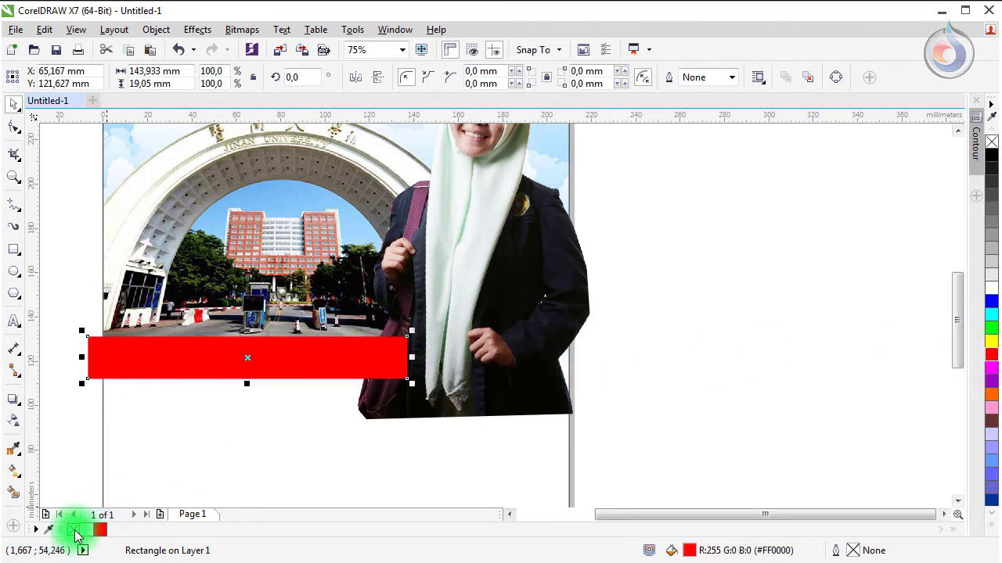
{"action": "left_click", "coordinate": [80, 424]}
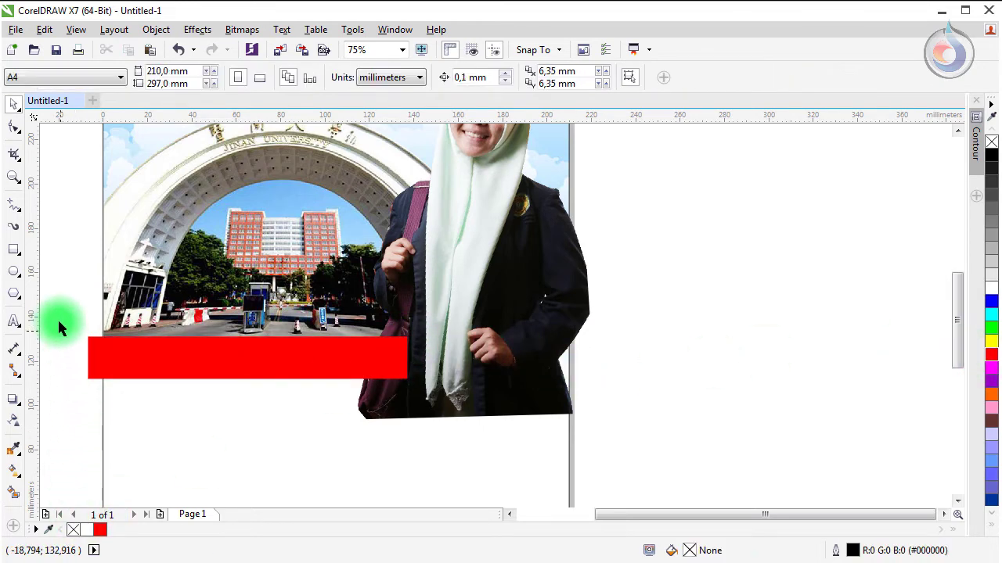
{"action": "key", "text": "z"}
{"action": "left_click_drag", "start_coordinate": [54, 312], "coordinate": [649, 451]}
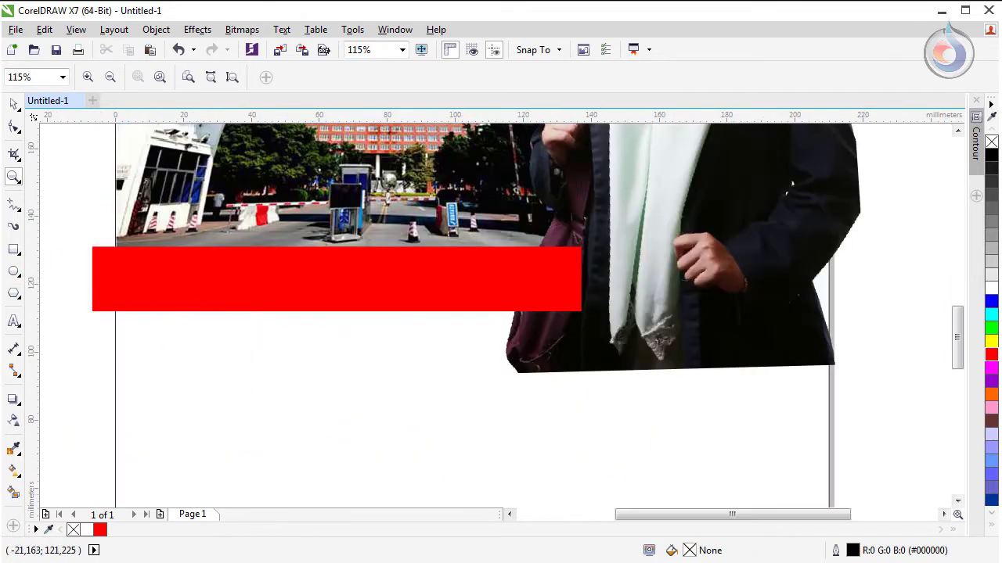
{"action": "left_click", "coordinate": [10, 104]}
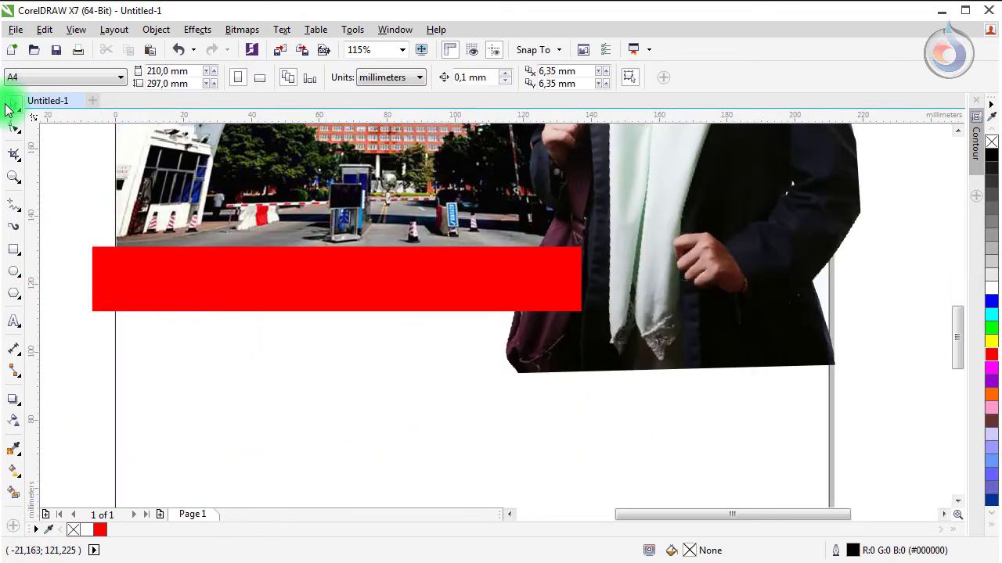
Step: Duplicate the red bar just beneath it, recolour it light orange, and shorten its left end
{"action": "left_click", "coordinate": [233, 279]}
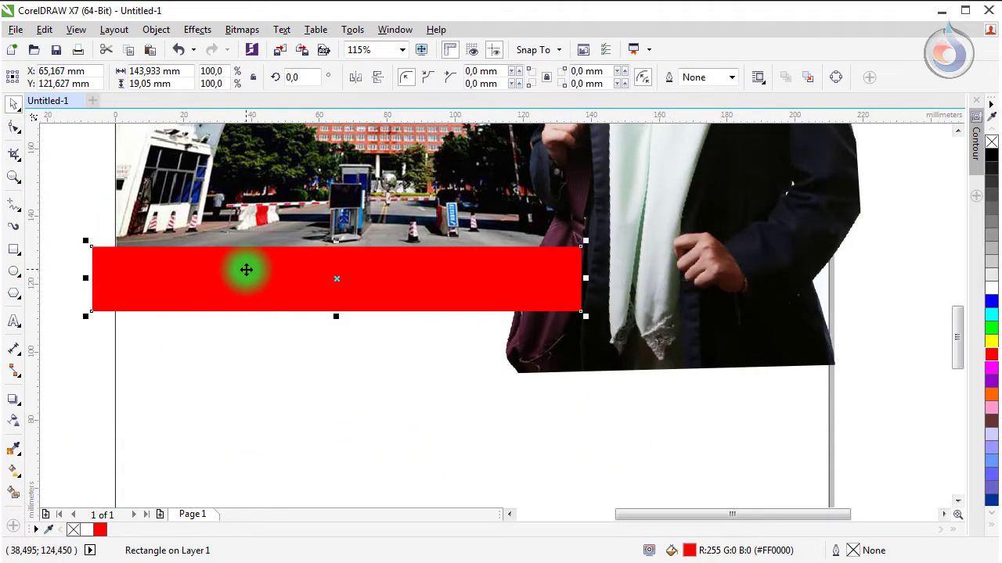
{"action": "left_click_drag", "start_coordinate": [246, 271], "coordinate": [251, 340]}
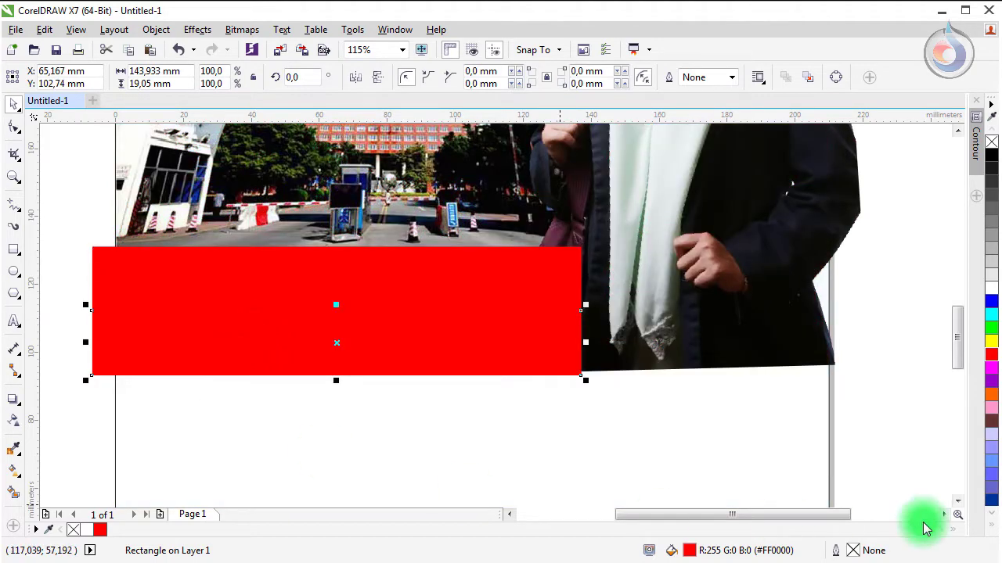
{"action": "left_click", "coordinate": [989, 397]}
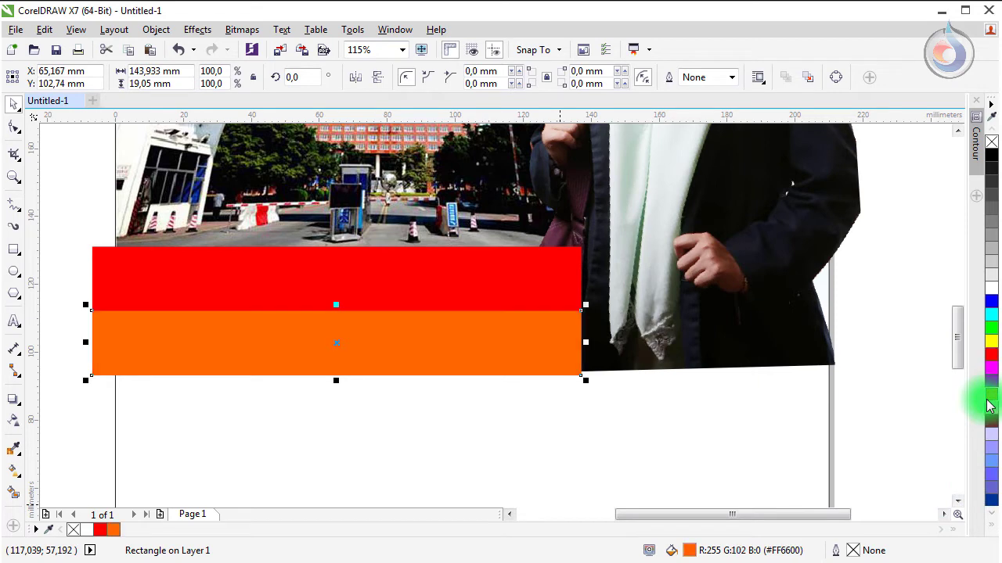
{"action": "left_click", "coordinate": [992, 528]}
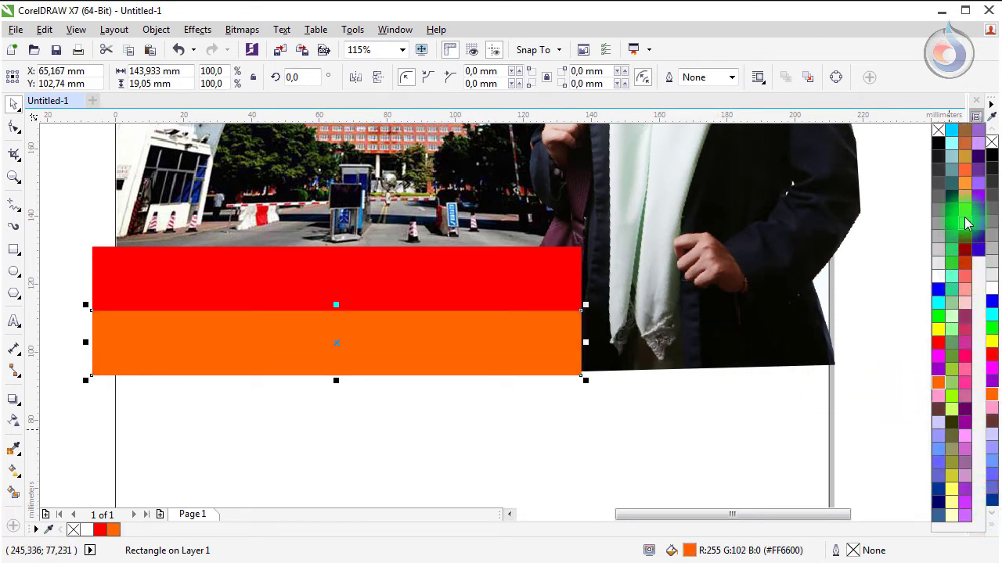
{"action": "left_click", "coordinate": [965, 190]}
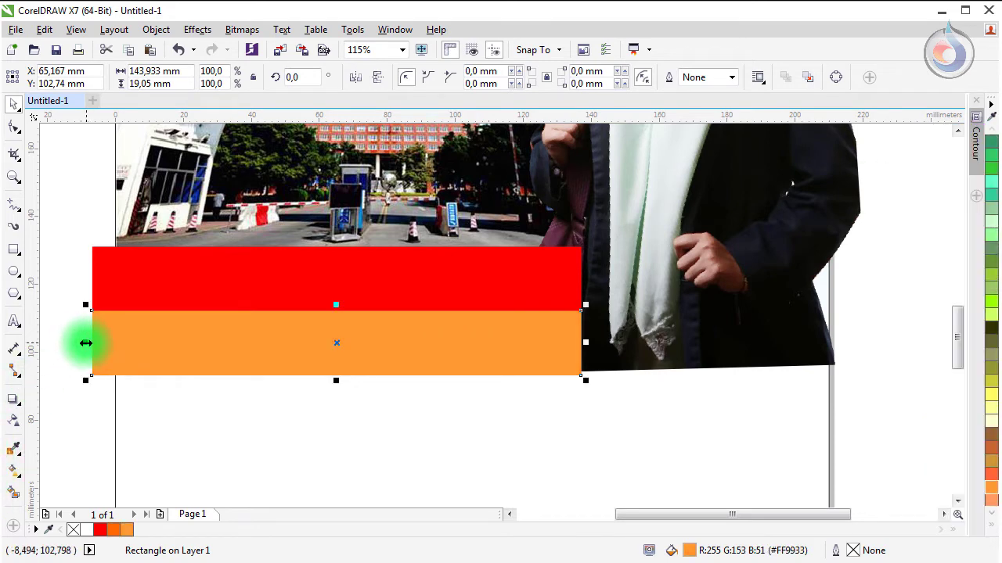
{"action": "left_click_drag", "start_coordinate": [86, 343], "coordinate": [172, 356]}
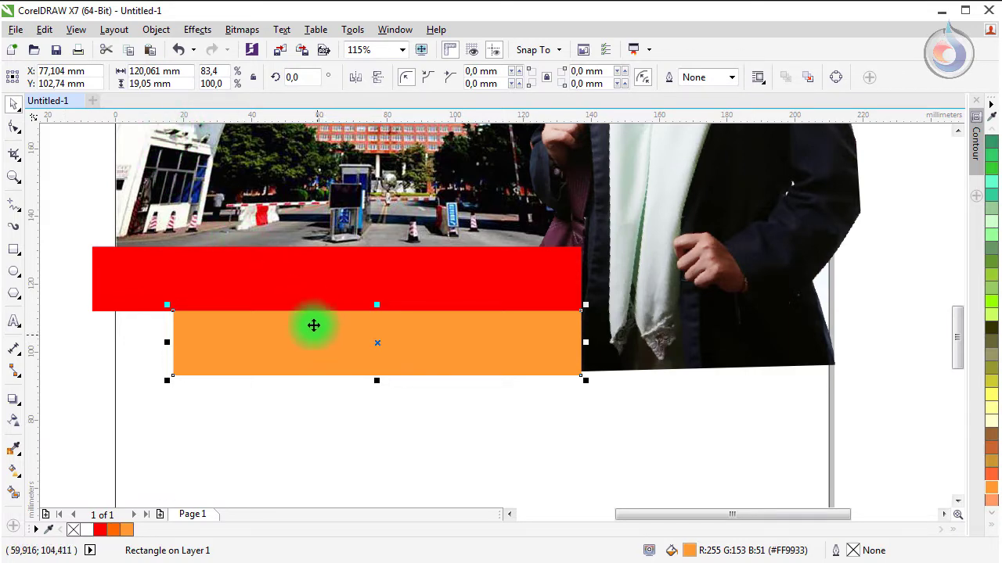
{"action": "left_click", "coordinate": [251, 284], "text": "shift"}
{"action": "left_click", "coordinate": [79, 329]}
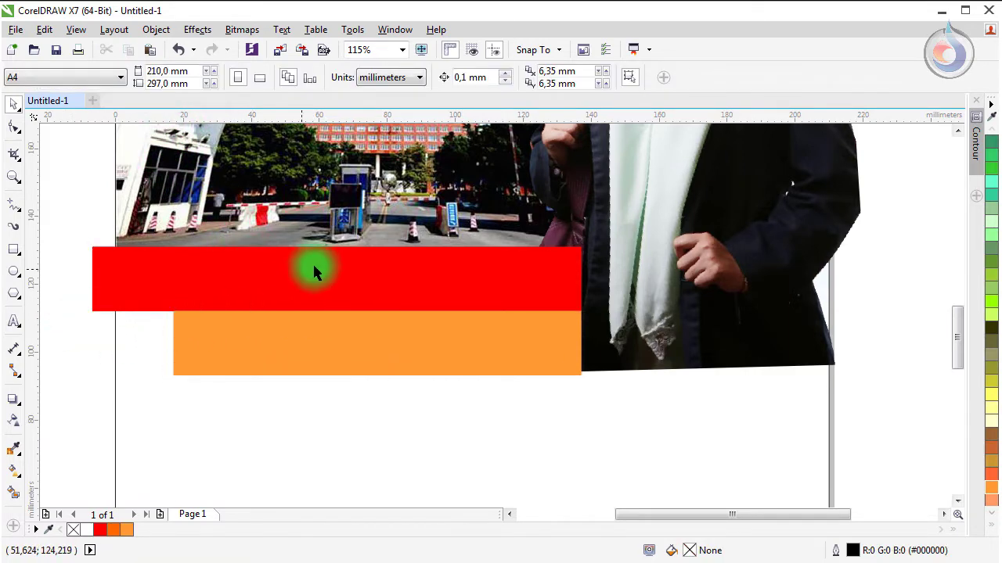
Step: Nudge the red bar slightly and bring it in front of the orange bar
{"action": "left_click", "coordinate": [317, 260]}
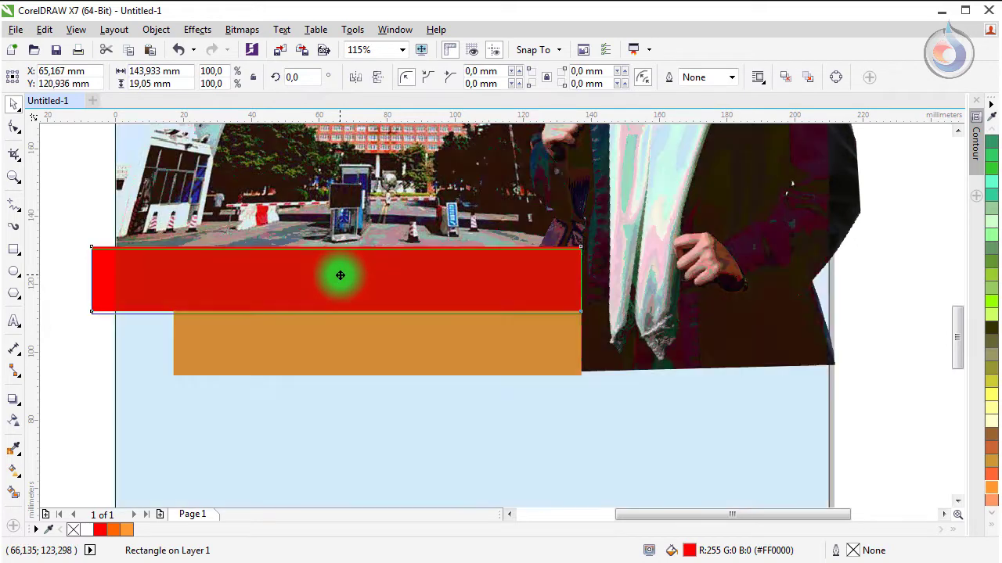
{"action": "left_click_drag", "start_coordinate": [339, 274], "coordinate": [340, 276]}
{"action": "key", "text": "ctrl+Home"}
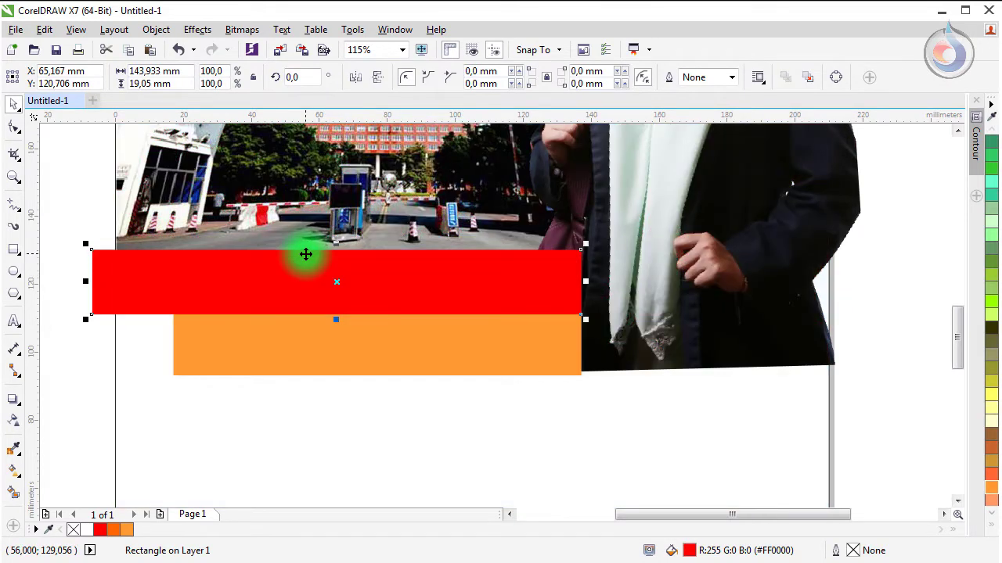
{"action": "scroll", "coordinate": [255, 306], "scroll_direction": "up", "scroll_amount": 3}
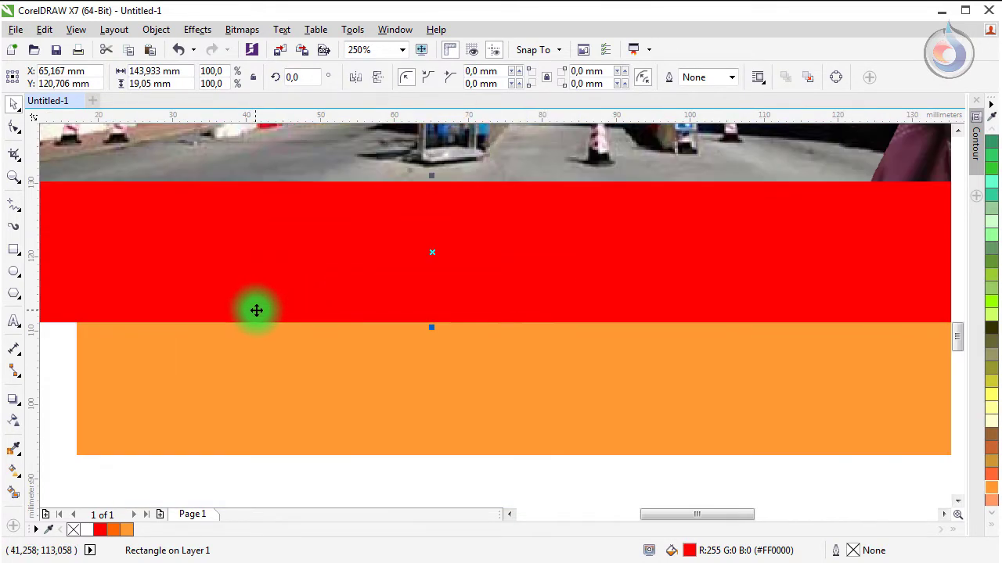
{"action": "scroll", "coordinate": [255, 310], "scroll_direction": "down", "scroll_amount": 3}
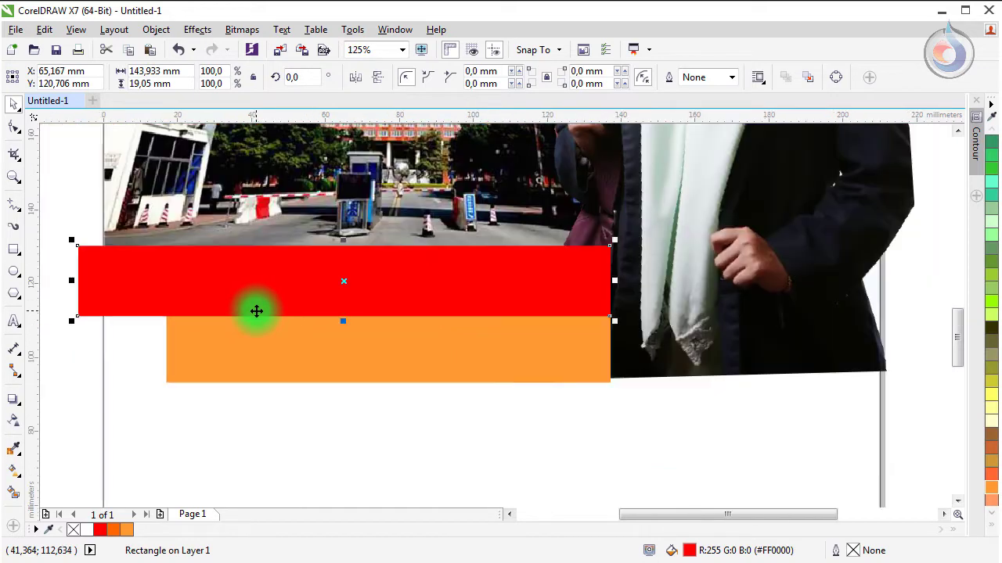
Step: Give the red bar a Small Glow drop shadow with opacity lowered to 78
{"action": "left_click", "coordinate": [15, 401]}
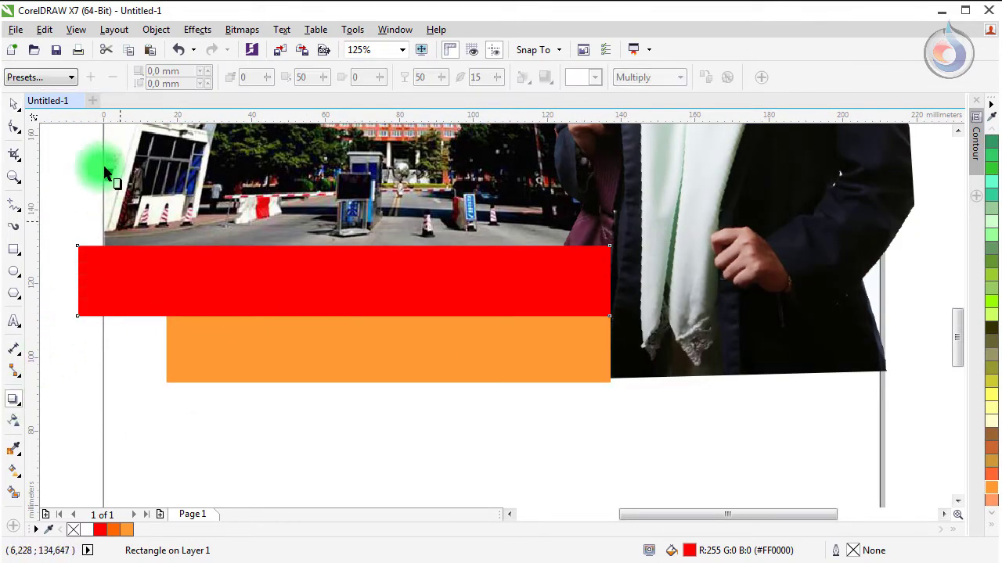
{"action": "left_click", "coordinate": [54, 78]}
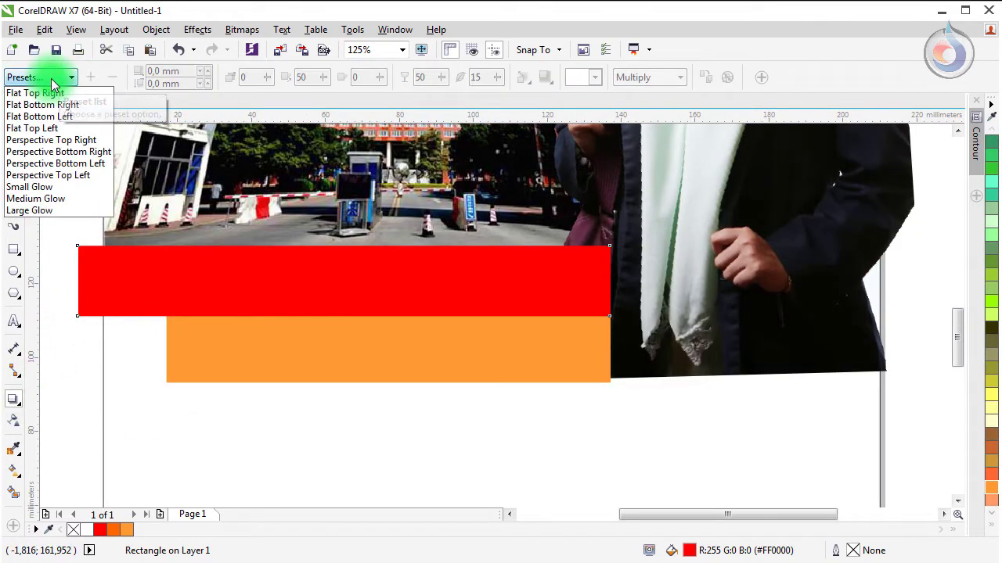
{"action": "left_click", "coordinate": [46, 188]}
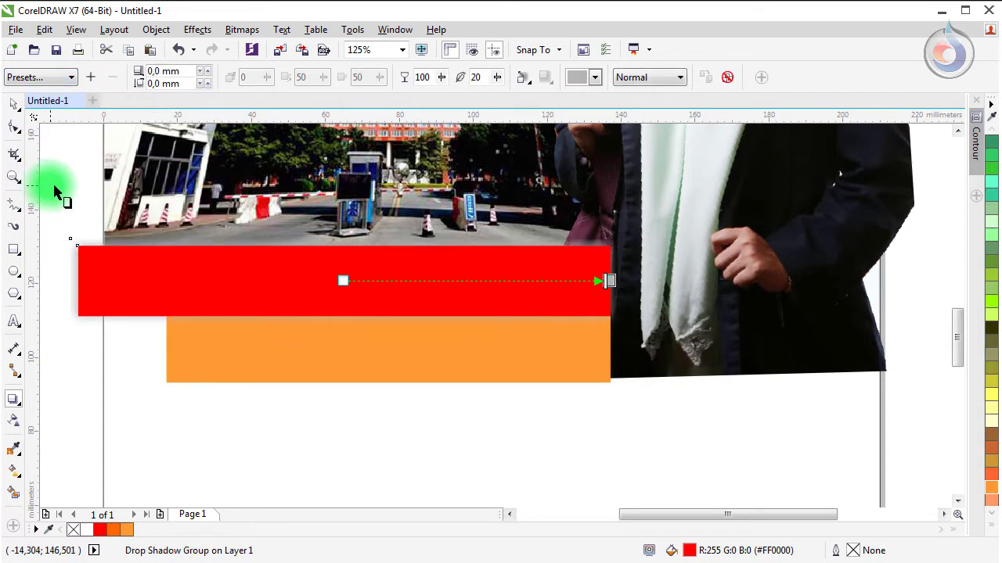
{"action": "left_click", "coordinate": [578, 83]}
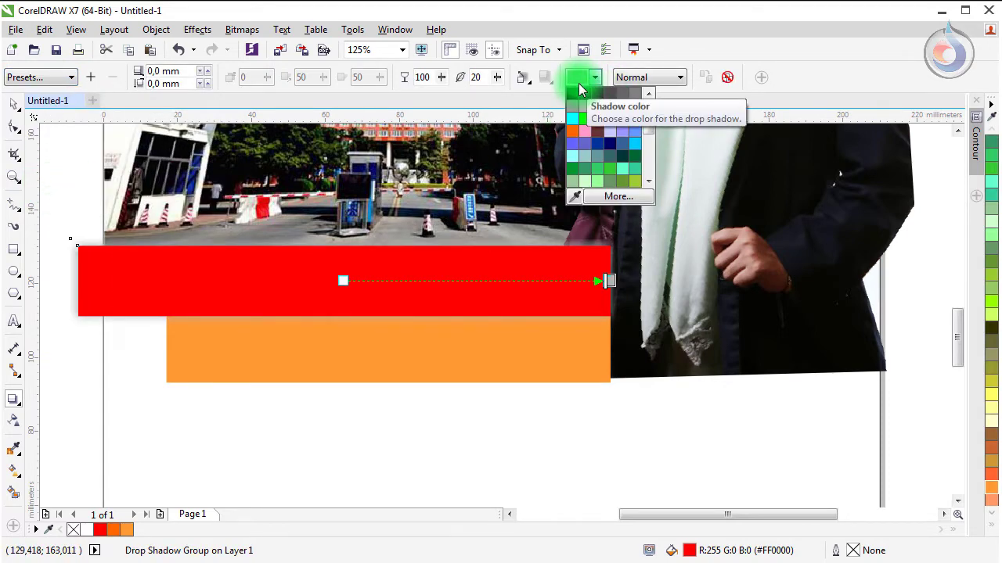
{"action": "left_click", "coordinate": [575, 95]}
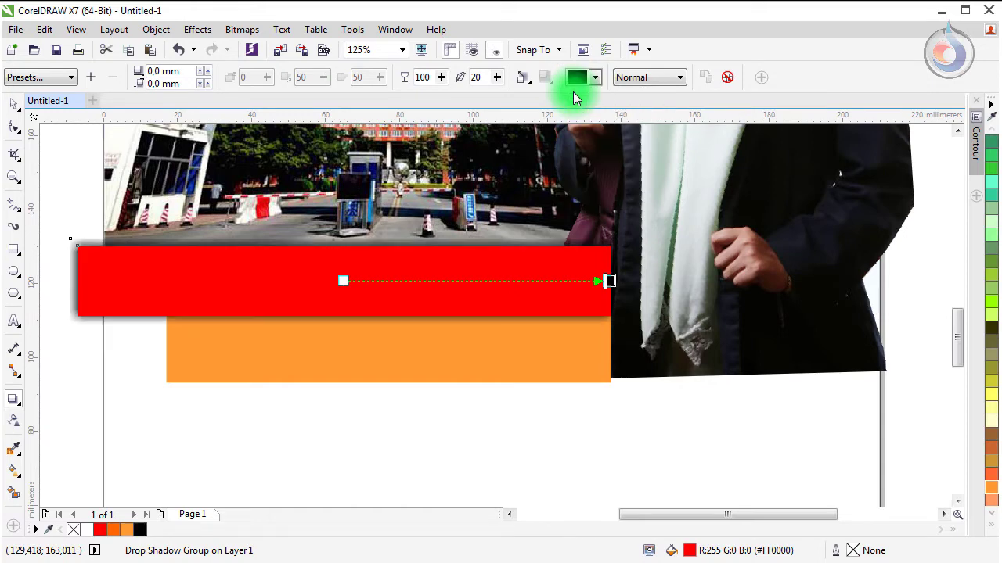
{"action": "left_click", "coordinate": [498, 81]}
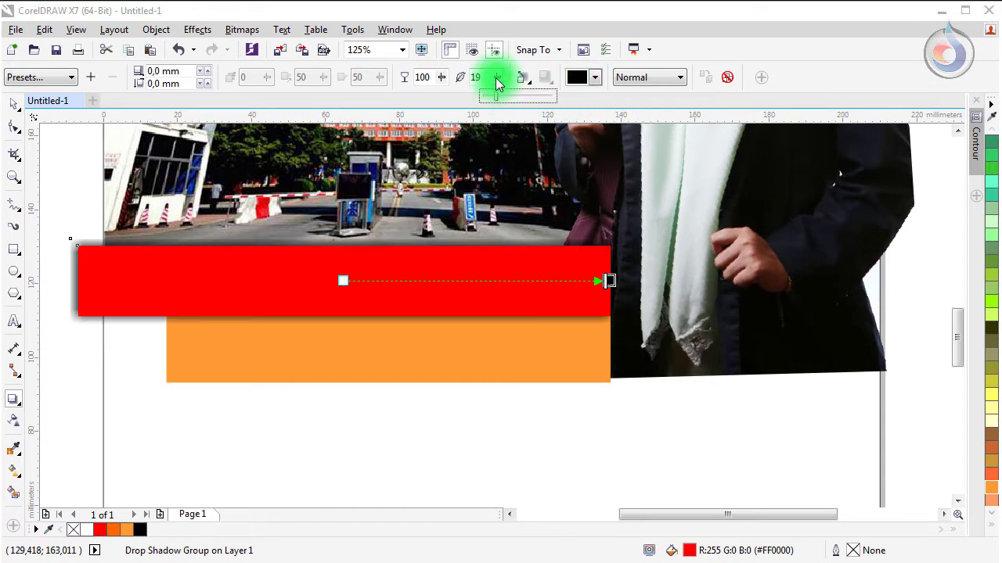
{"action": "left_click", "coordinate": [440, 83]}
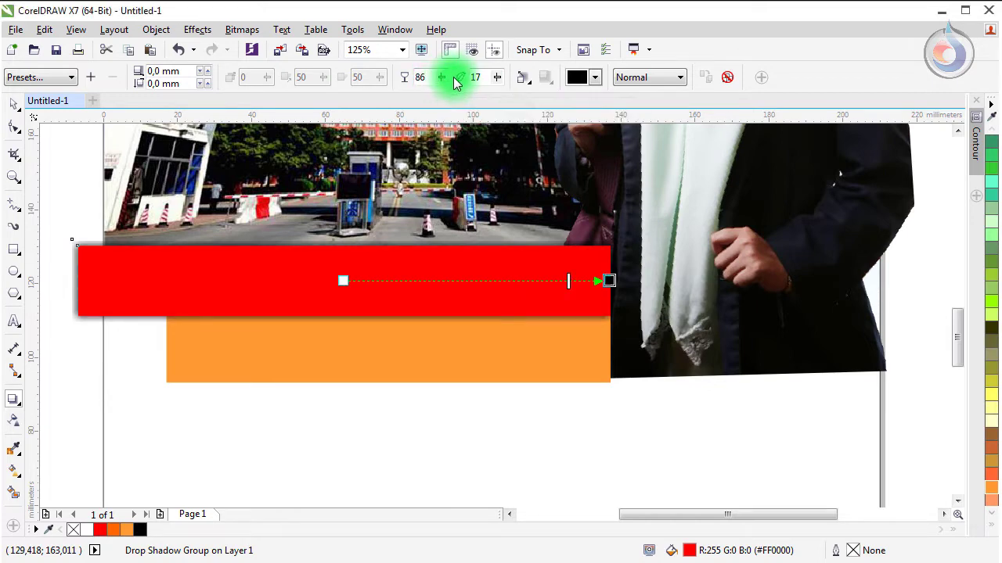
{"action": "left_click_drag", "start_coordinate": [444, 82], "coordinate": [440, 84]}
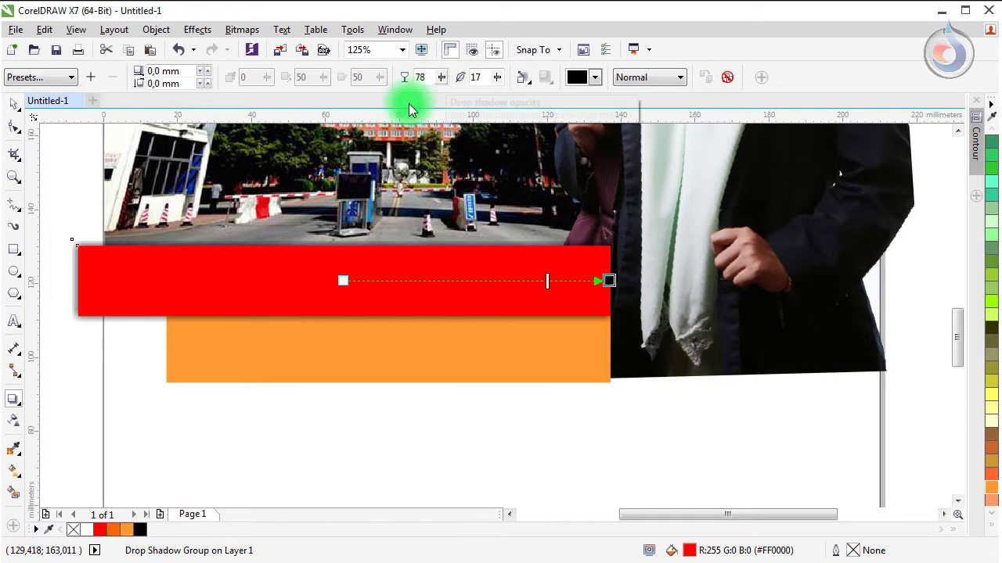
{"action": "left_click", "coordinate": [16, 104]}
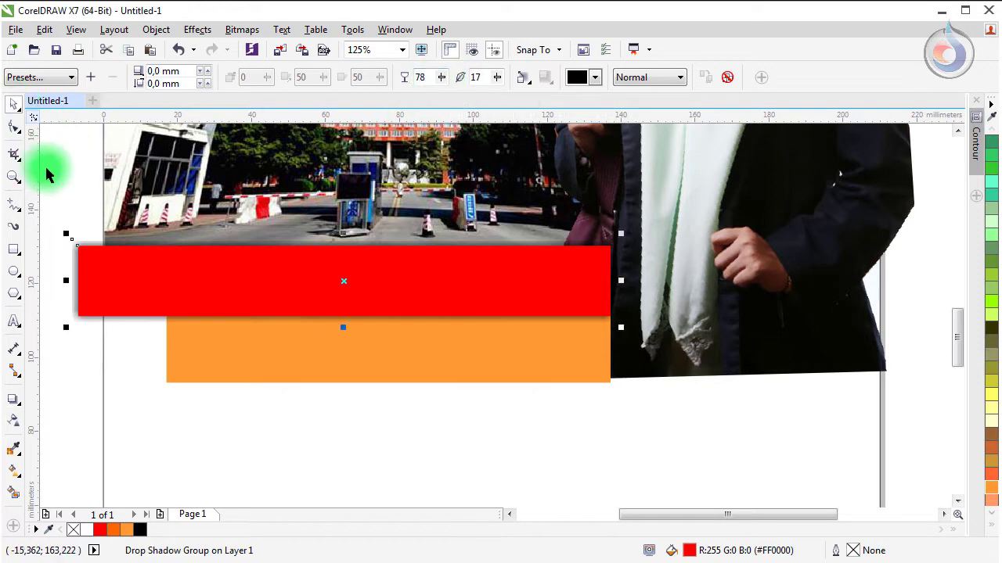
{"action": "left_click", "coordinate": [71, 213]}
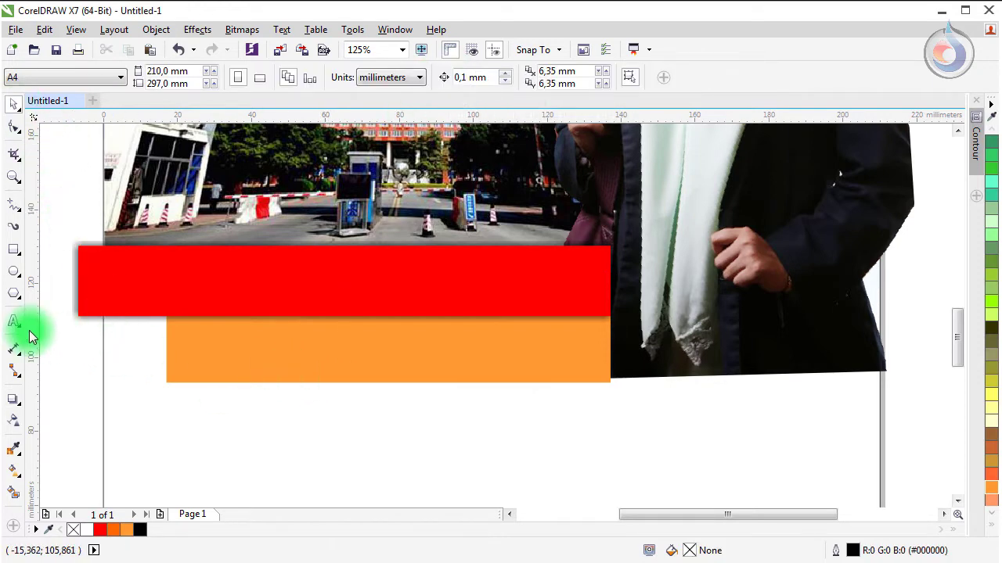
Step: Break the red bar's drop shadow apart and select the separated shadow
{"action": "scroll", "coordinate": [50, 311], "scroll_direction": "up", "scroll_amount": 1}
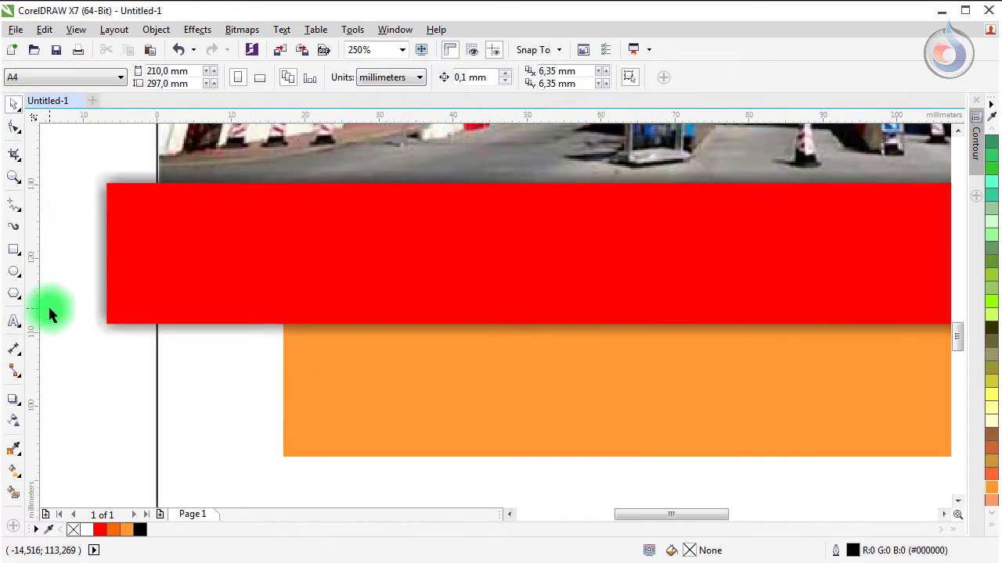
{"action": "left_click", "coordinate": [97, 239]}
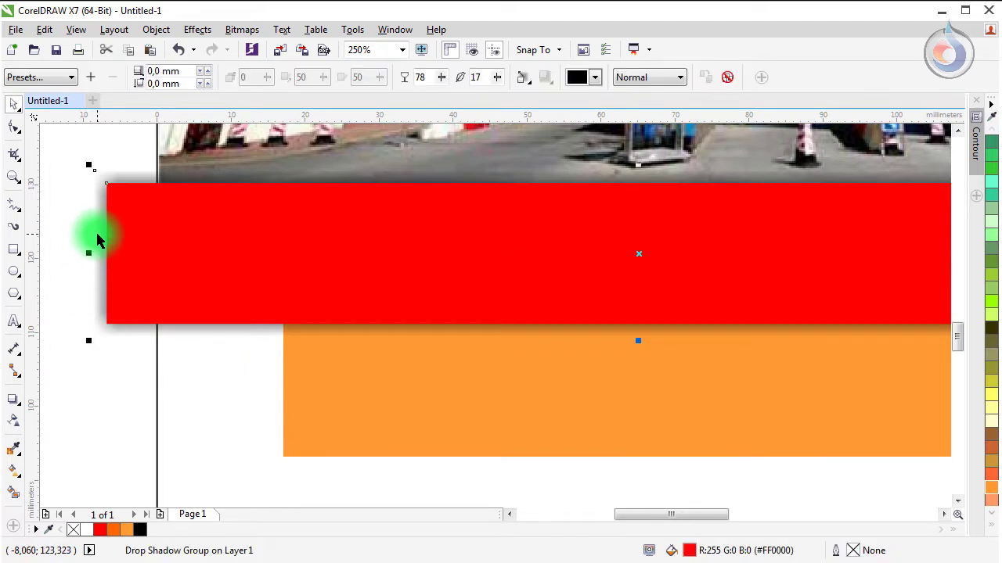
{"action": "right_click", "coordinate": [98, 239]}
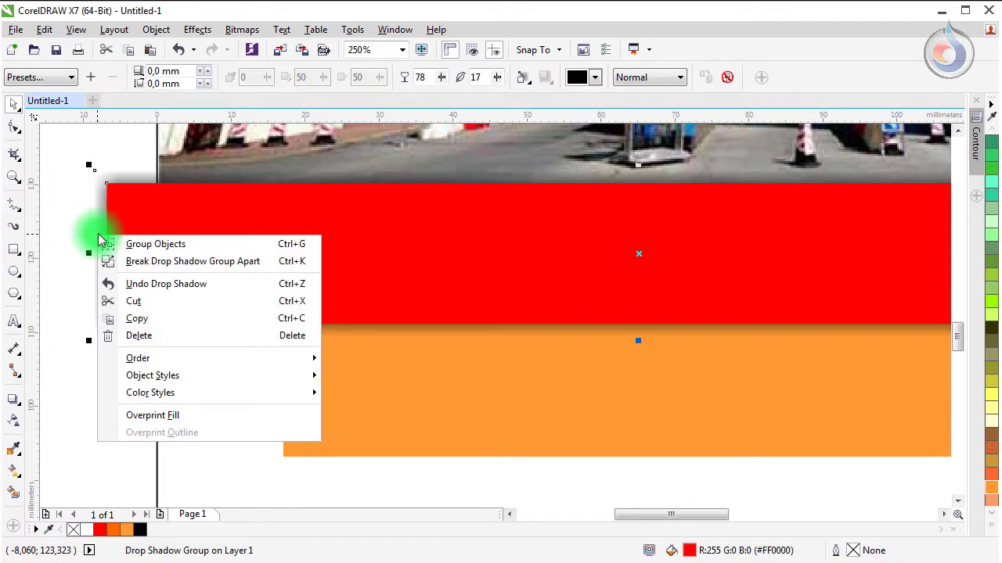
{"action": "left_click", "coordinate": [134, 261]}
{"action": "left_click", "coordinate": [104, 389]}
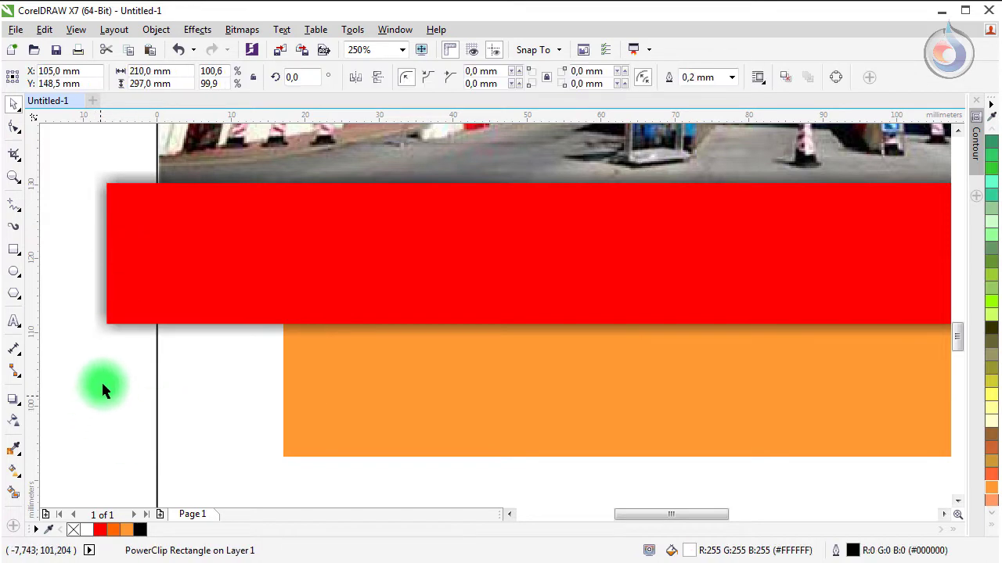
{"action": "left_click", "coordinate": [109, 335]}
{"action": "left_click", "coordinate": [354, 400]}
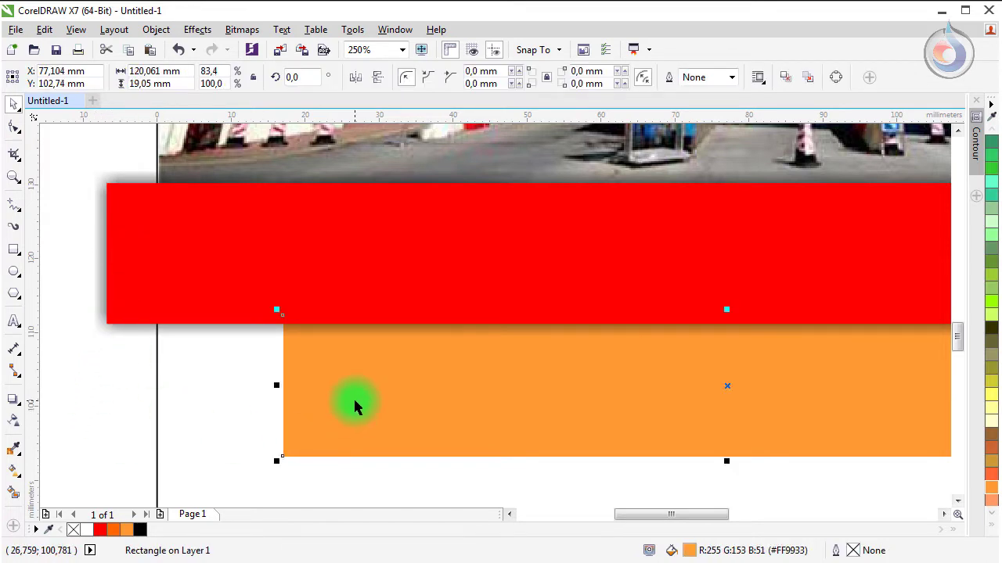
{"action": "left_click", "coordinate": [97, 292]}
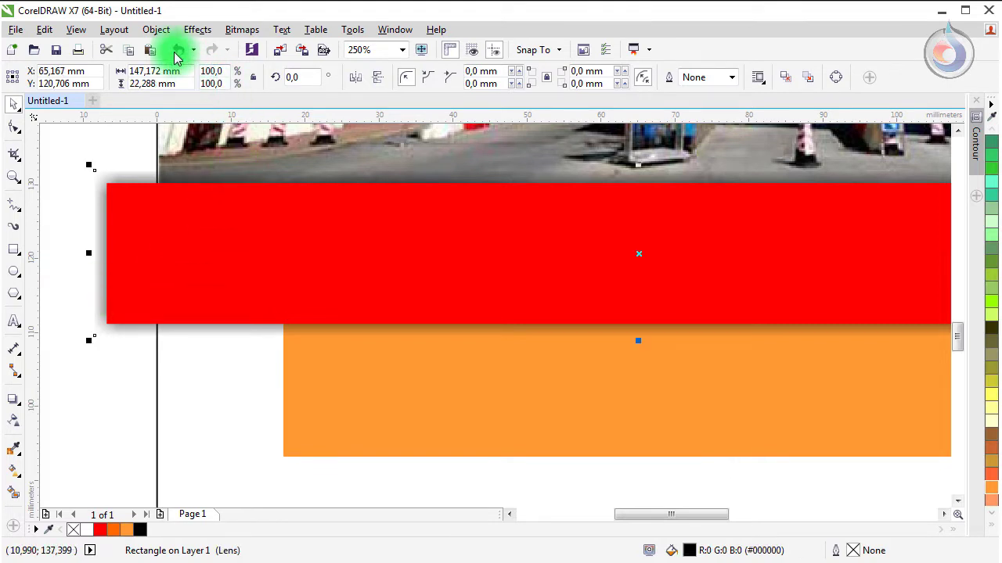
Step: Clip the shadow inside the orange bar using PowerClip Place Inside Frame
{"action": "left_click", "coordinate": [190, 33]}
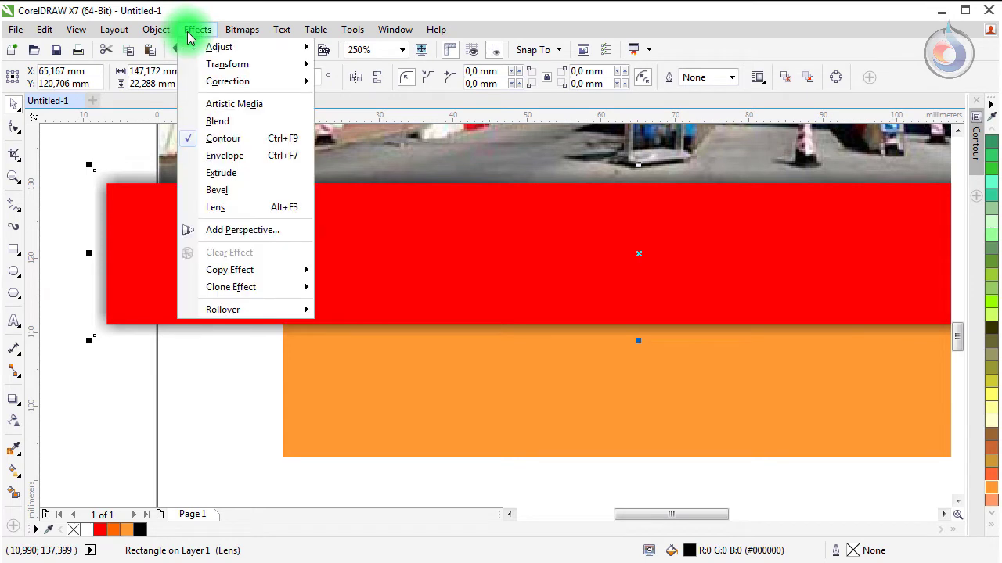
{"action": "mouse_move", "coordinate": [167, 37]}
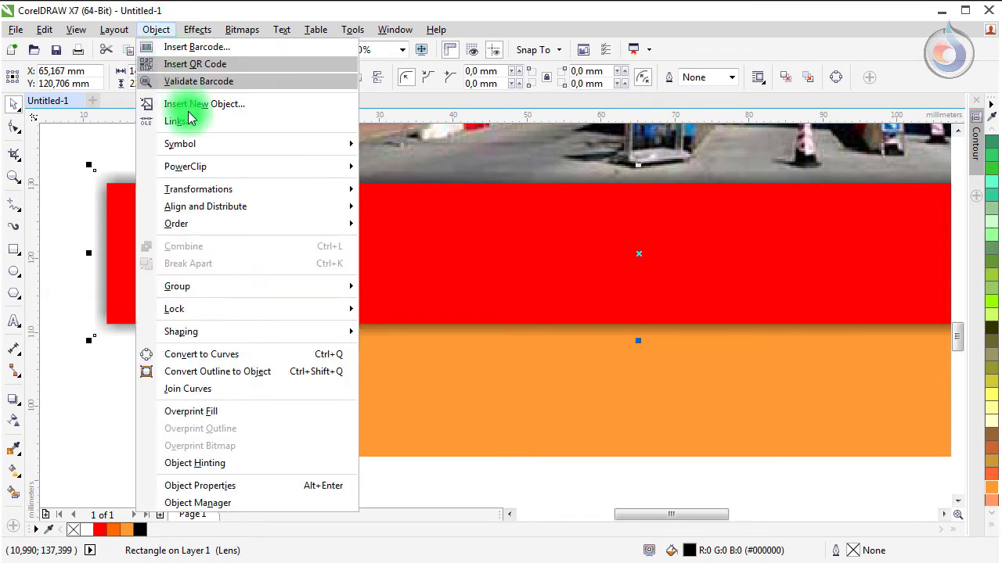
{"action": "mouse_move", "coordinate": [197, 165]}
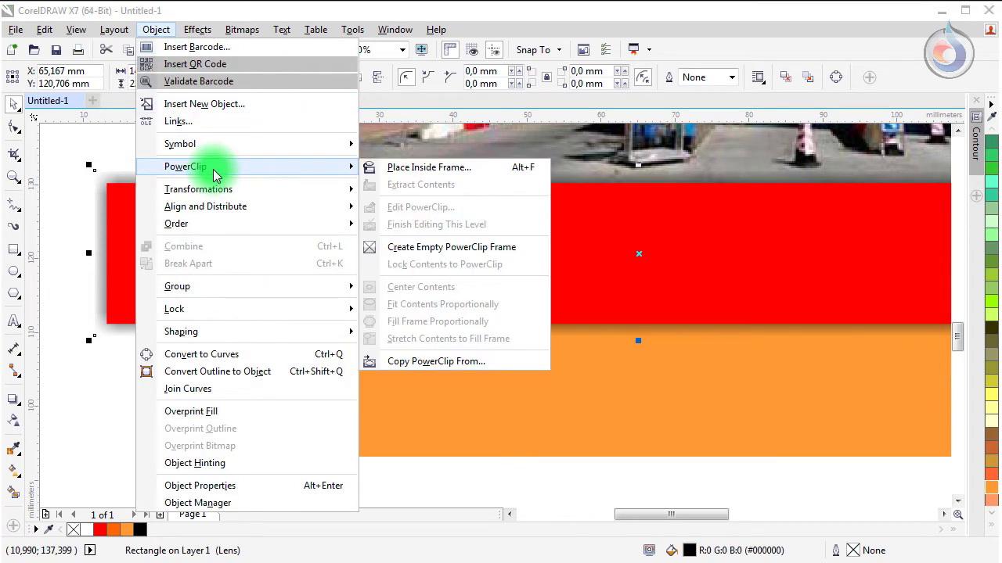
{"action": "left_click", "coordinate": [451, 167]}
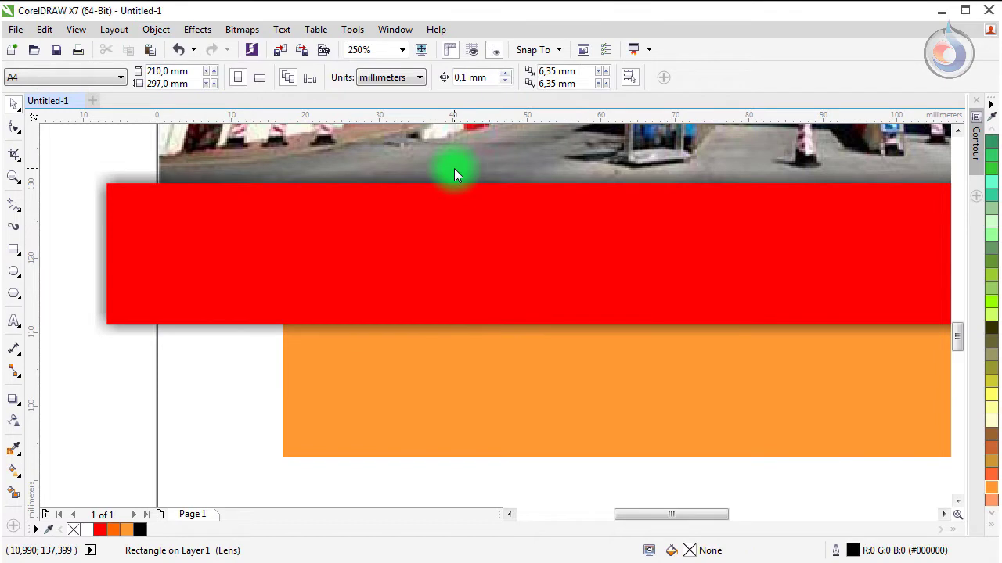
{"action": "left_click", "coordinate": [336, 363]}
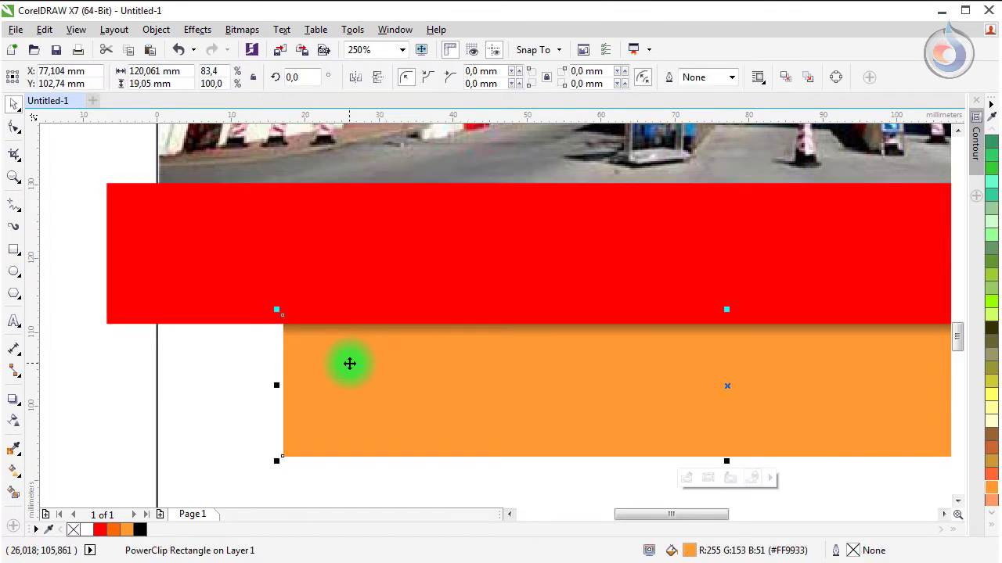
{"action": "left_click", "coordinate": [107, 399]}
{"action": "scroll", "coordinate": [784, 335], "scroll_direction": "down", "scroll_amount": 2}
{"action": "left_click_drag", "start_coordinate": [682, 512], "coordinate": [740, 523]}
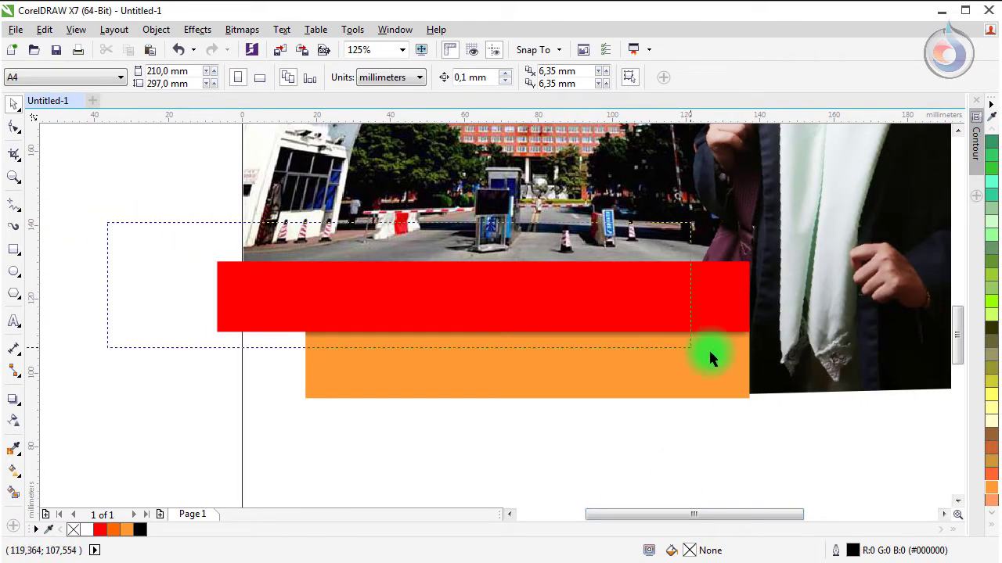
Step: Rotate the red and orange bars together and move them up over the gate photo
{"action": "left_click_drag", "start_coordinate": [710, 356], "coordinate": [785, 440]}
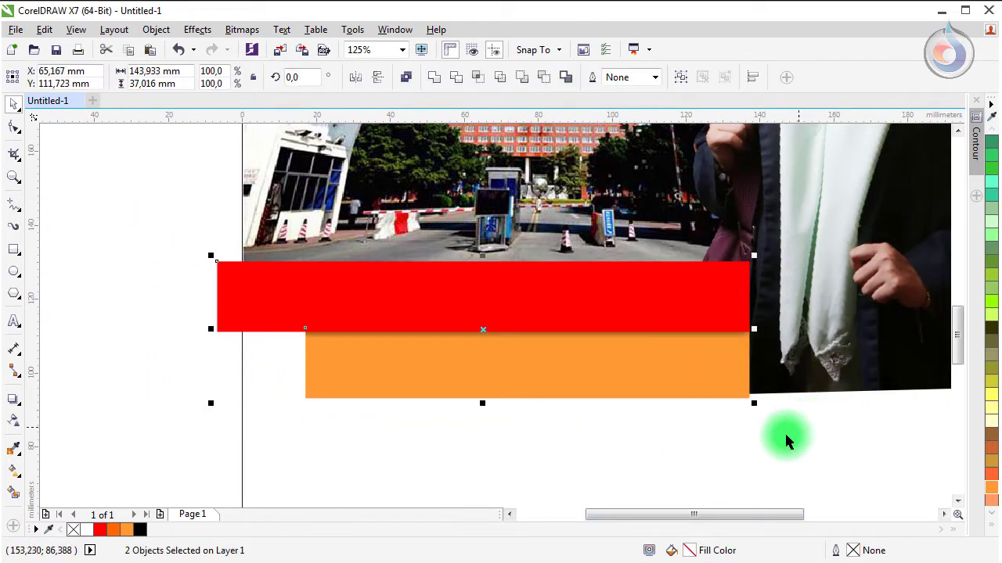
{"action": "left_click", "coordinate": [310, 275]}
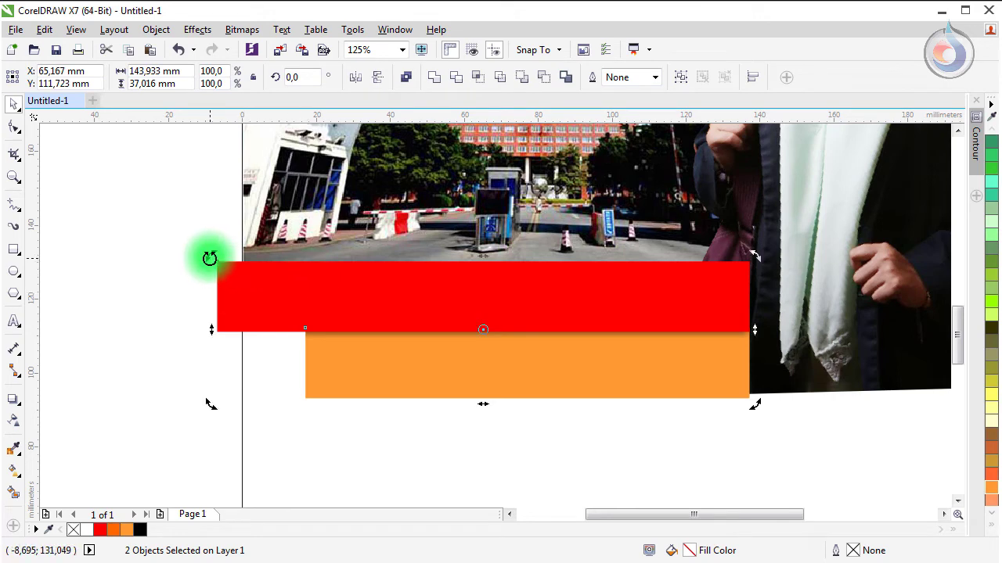
{"action": "left_click_drag", "start_coordinate": [208, 257], "coordinate": [196, 290]}
{"action": "left_click_drag", "start_coordinate": [330, 320], "coordinate": [341, 287]}
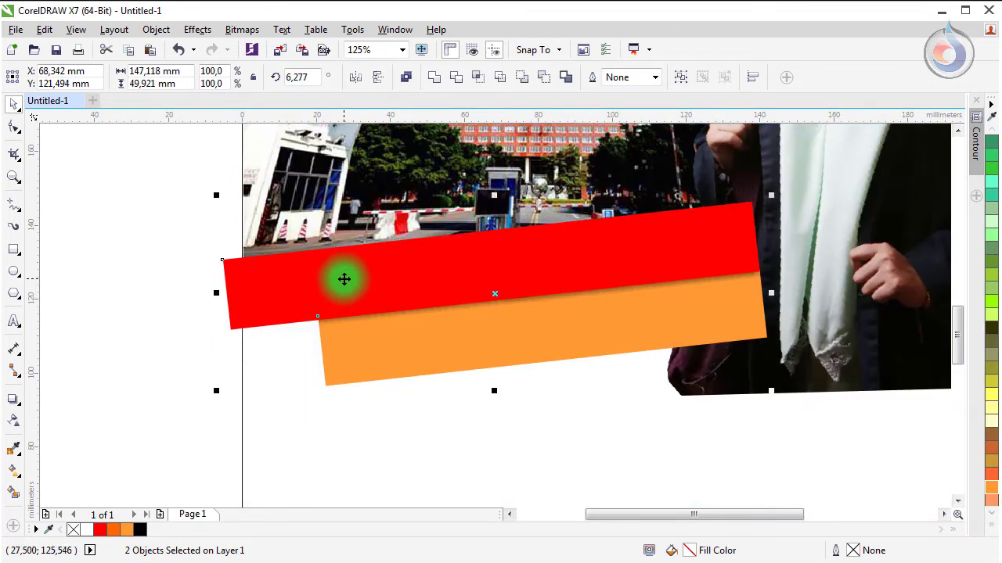
{"action": "left_click", "coordinate": [132, 246]}
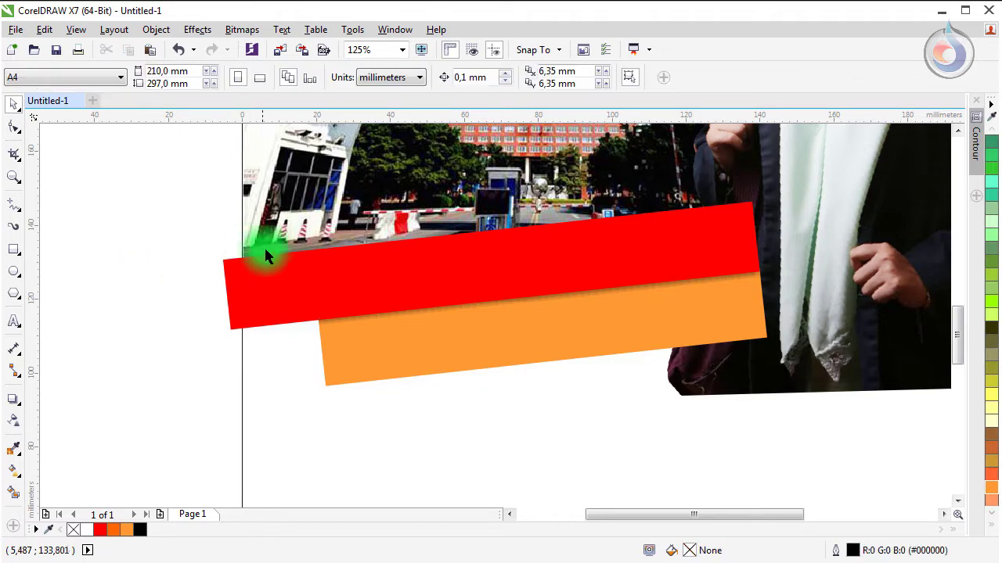
{"action": "key", "text": "shift+F4"}
Step: Reduce the bars' tilt to about 4 degrees and reposition them over the photo
{"action": "left_click_drag", "start_coordinate": [682, 405], "coordinate": [683, 403]}
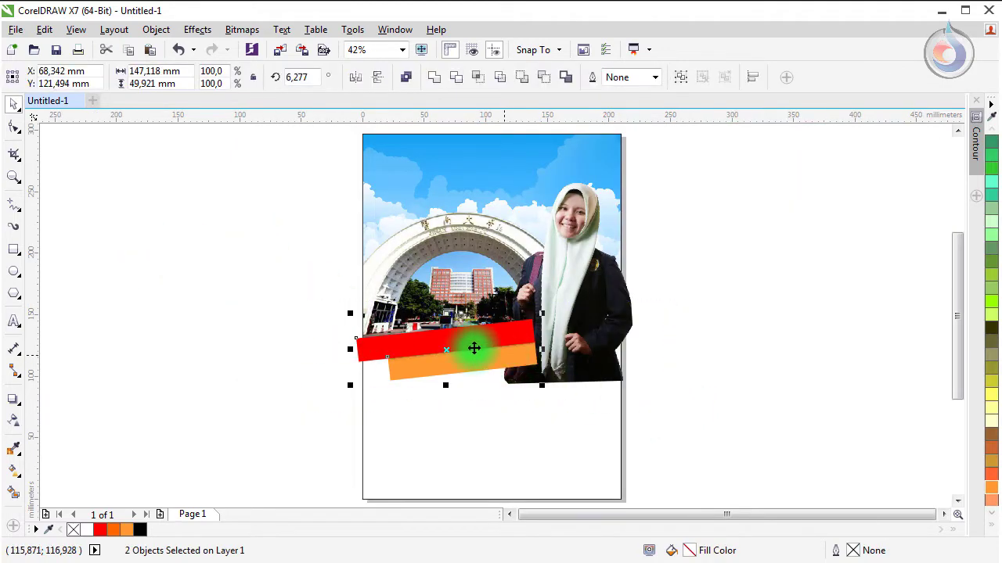
{"action": "left_click", "coordinate": [483, 342]}
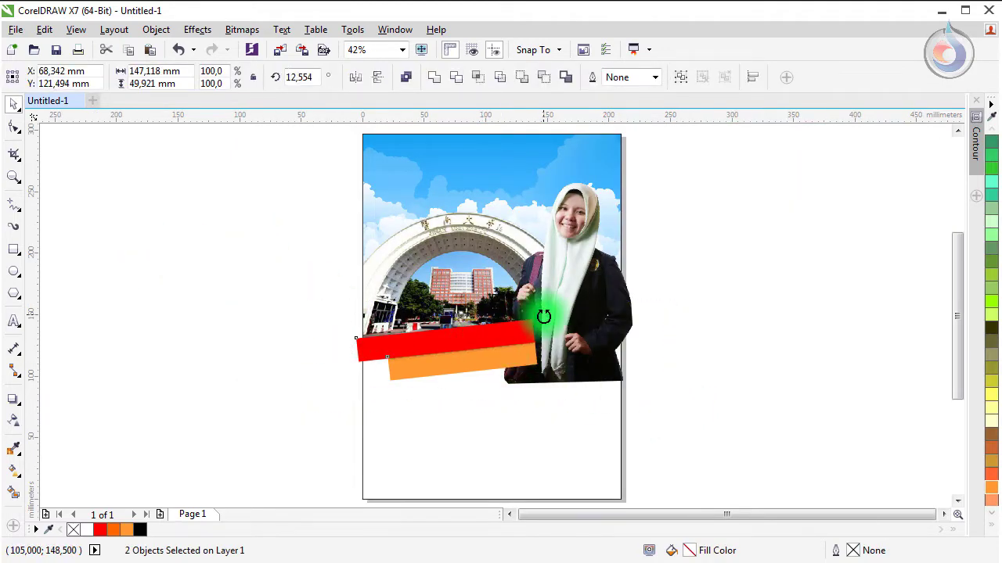
{"action": "left_click_drag", "start_coordinate": [544, 316], "coordinate": [548, 315]}
{"action": "left_click_drag", "start_coordinate": [427, 360], "coordinate": [423, 346]}
{"action": "left_click", "coordinate": [280, 371]}
Step: Bring the portrait in front of the bars, then zoom in on the bars and portrait
{"action": "scroll", "coordinate": [395, 354], "scroll_direction": "up", "scroll_amount": 2}
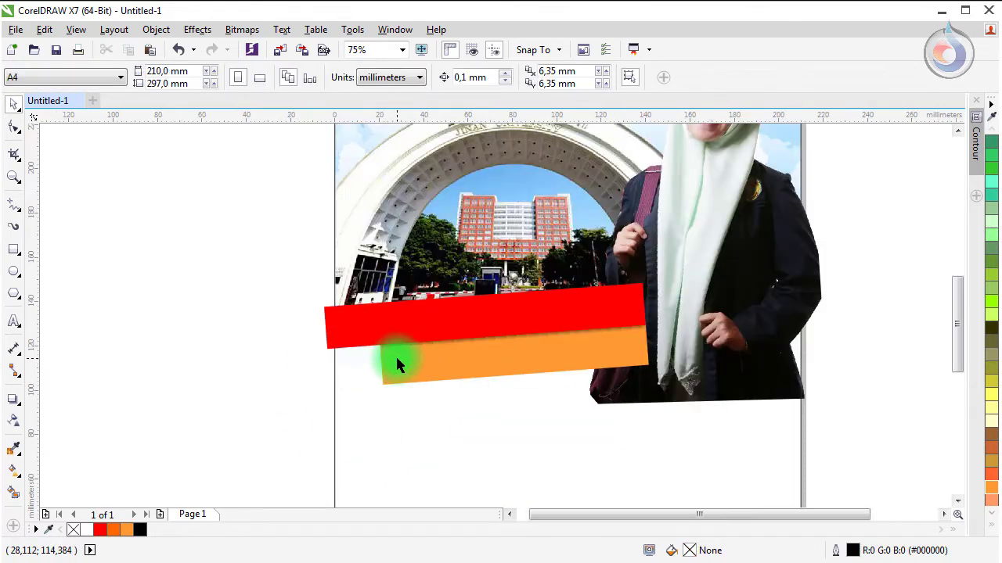
{"action": "left_click", "coordinate": [705, 282]}
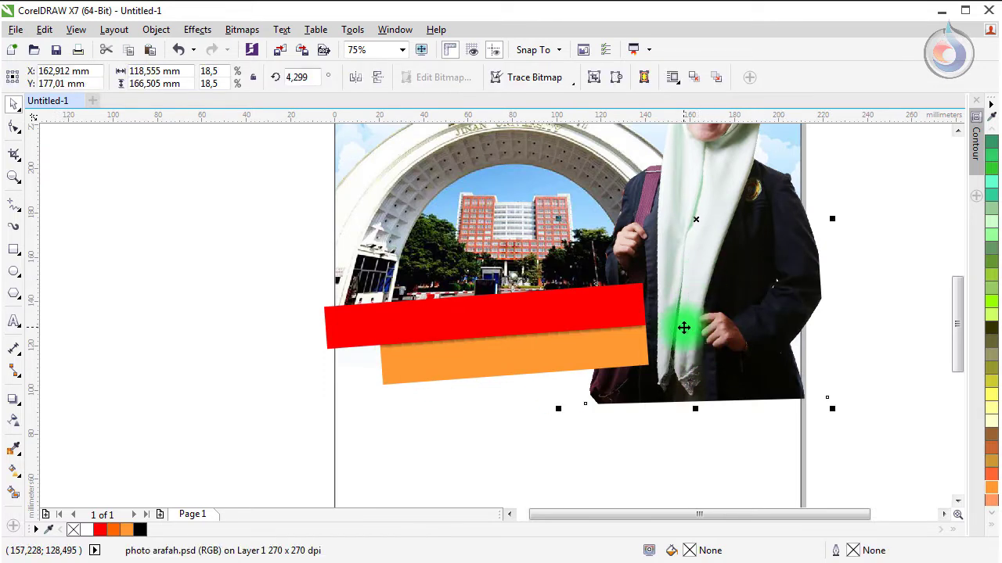
{"action": "key", "text": "shift+Page_Up"}
{"action": "left_click", "coordinate": [280, 334]}
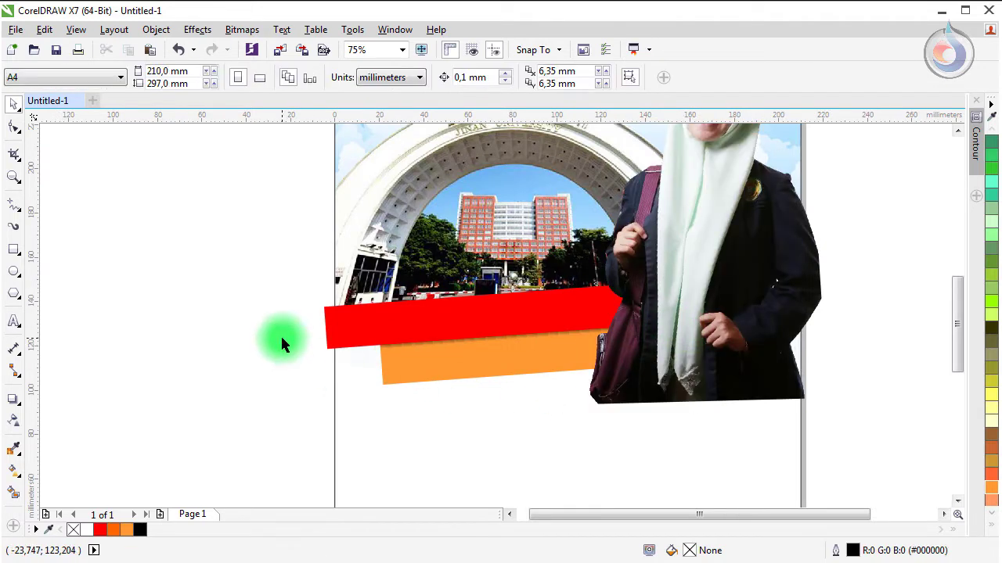
{"action": "left_click", "coordinate": [381, 349]}
{"action": "key", "text": "z"}
{"action": "left_click_drag", "start_coordinate": [262, 256], "coordinate": [817, 410]}
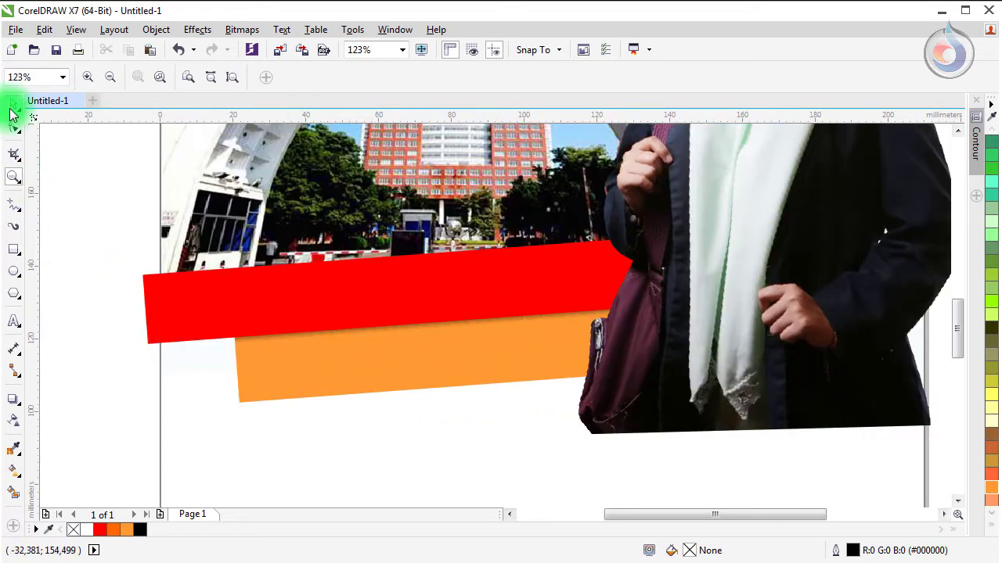
{"action": "left_click", "coordinate": [14, 106]}
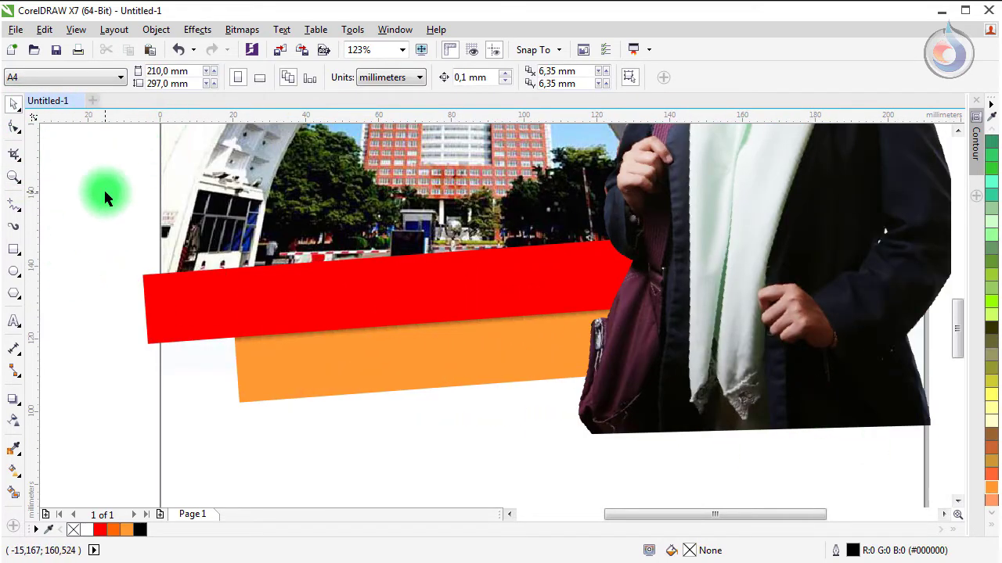
Step: Draw a trial straight freehand line across the picture, then delete it
{"action": "left_click", "coordinate": [15, 206]}
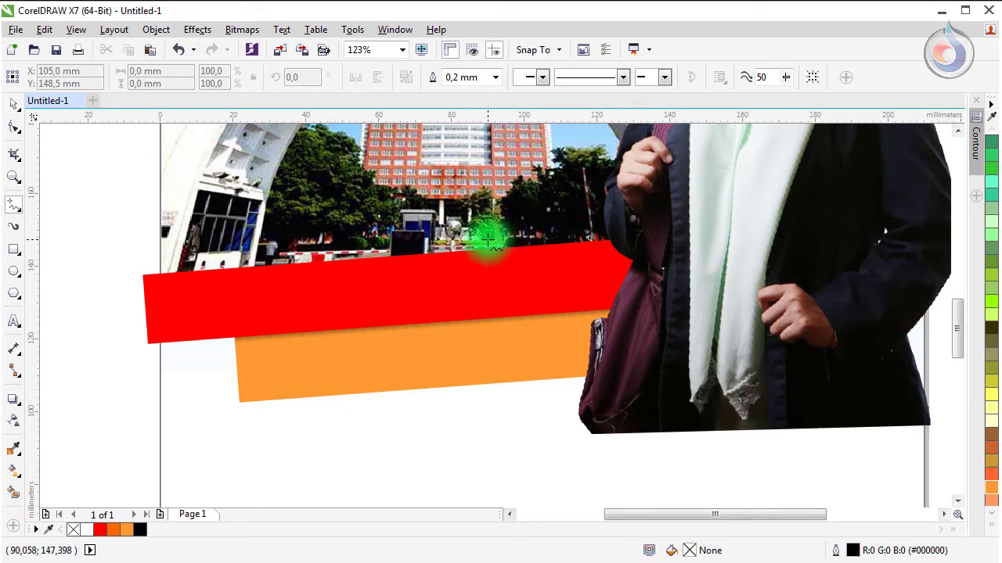
{"action": "left_click", "coordinate": [489, 242]}
{"action": "left_click", "coordinate": [665, 329]}
{"action": "key", "text": "Delete"}
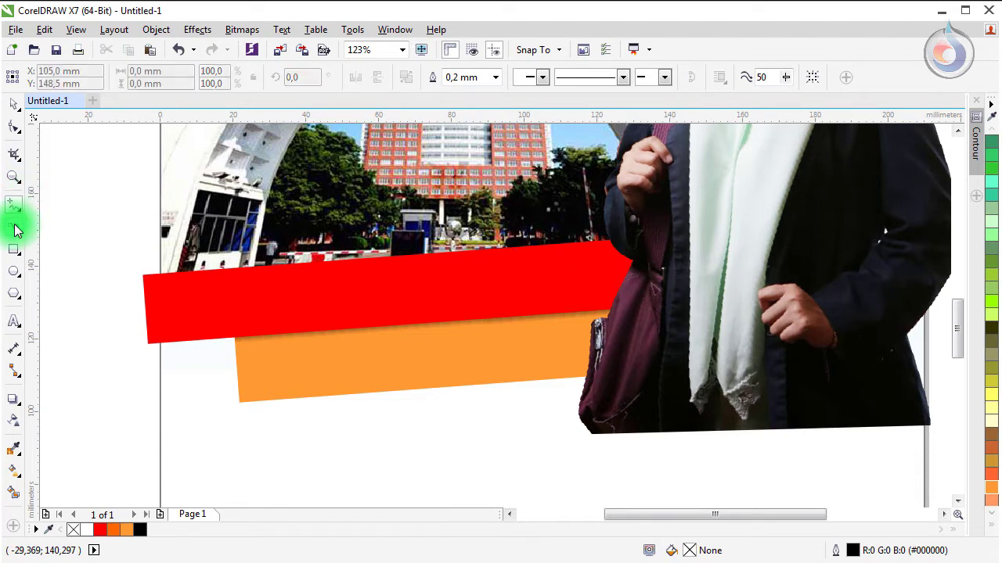
Step: Draw a rectangle over the portrait's torso area and clear the selection
{"action": "left_click", "coordinate": [14, 248]}
{"action": "left_click_drag", "start_coordinate": [477, 211], "coordinate": [696, 398]}
{"action": "left_click", "coordinate": [11, 101]}
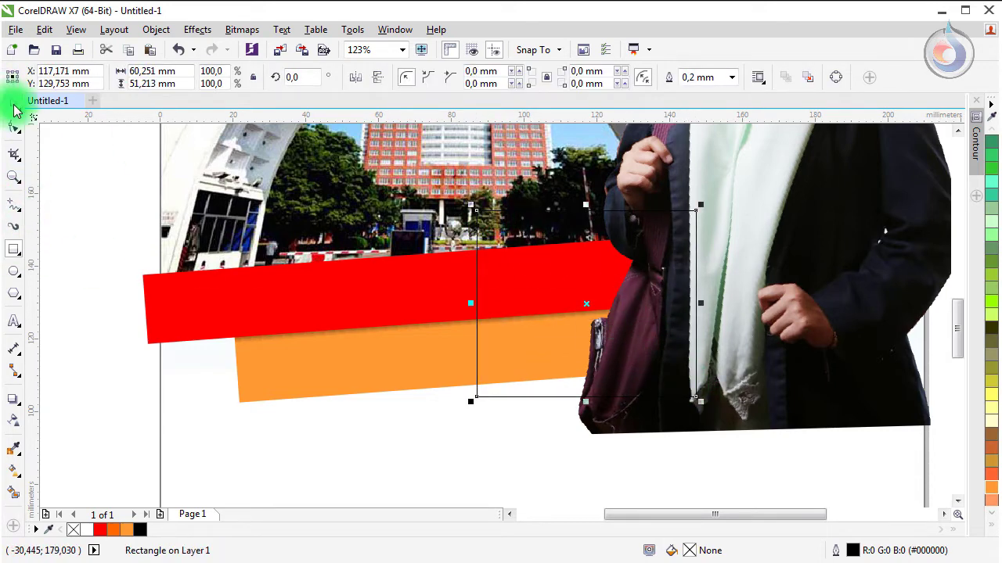
{"action": "left_click", "coordinate": [364, 227]}
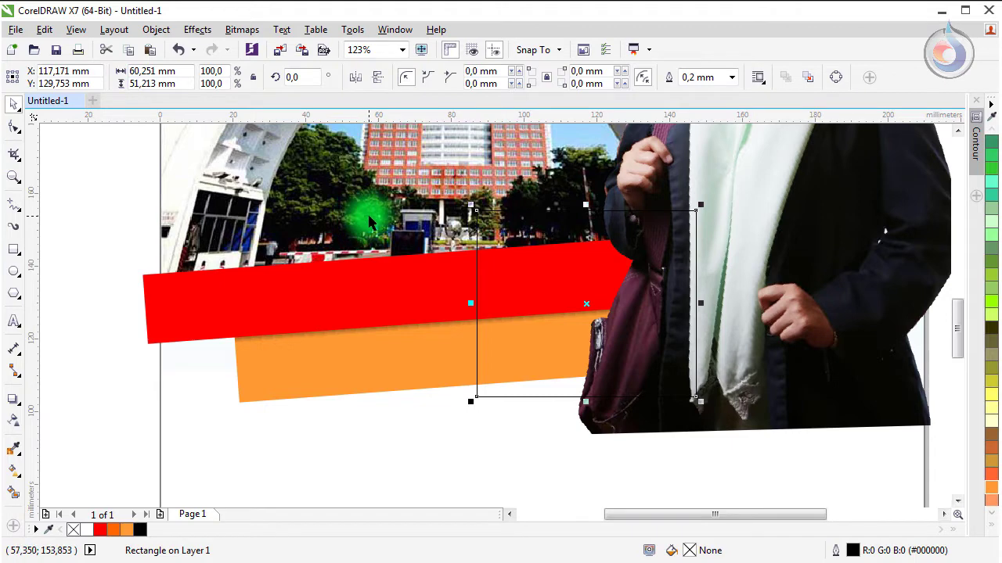
{"action": "left_click", "coordinate": [49, 217]}
{"action": "left_click", "coordinate": [12, 208]}
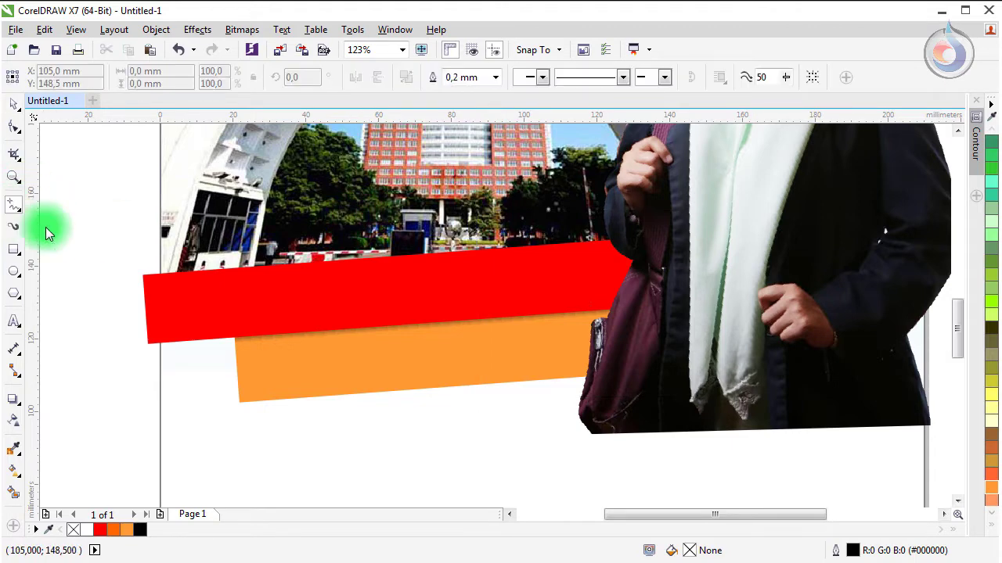
Step: Draw a closed four-sided freehand shape, about 53 × 41 mm, from the orange bar to the red bar by the portrait
{"action": "left_click", "coordinate": [526, 382]}
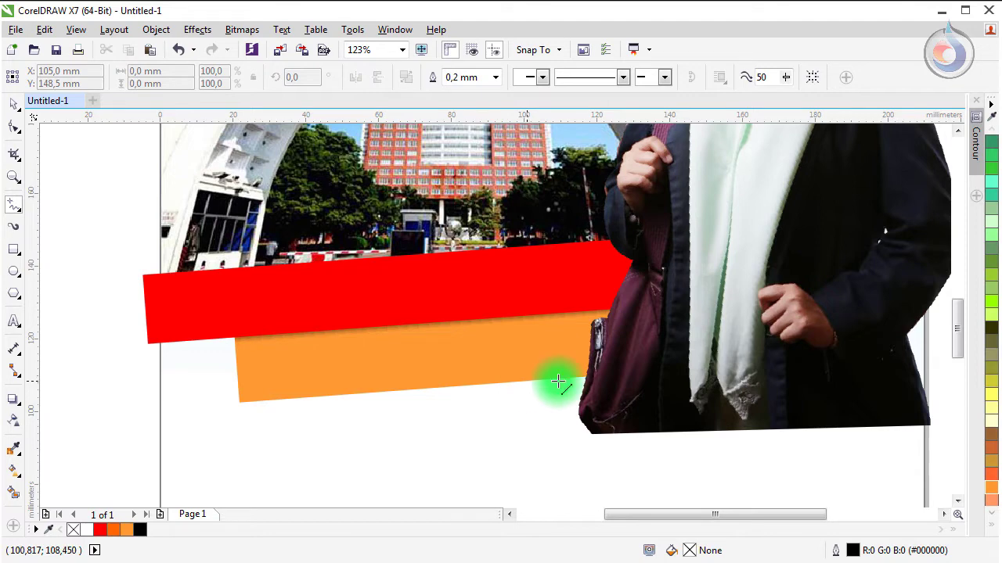
{"action": "double_click", "coordinate": [692, 368]}
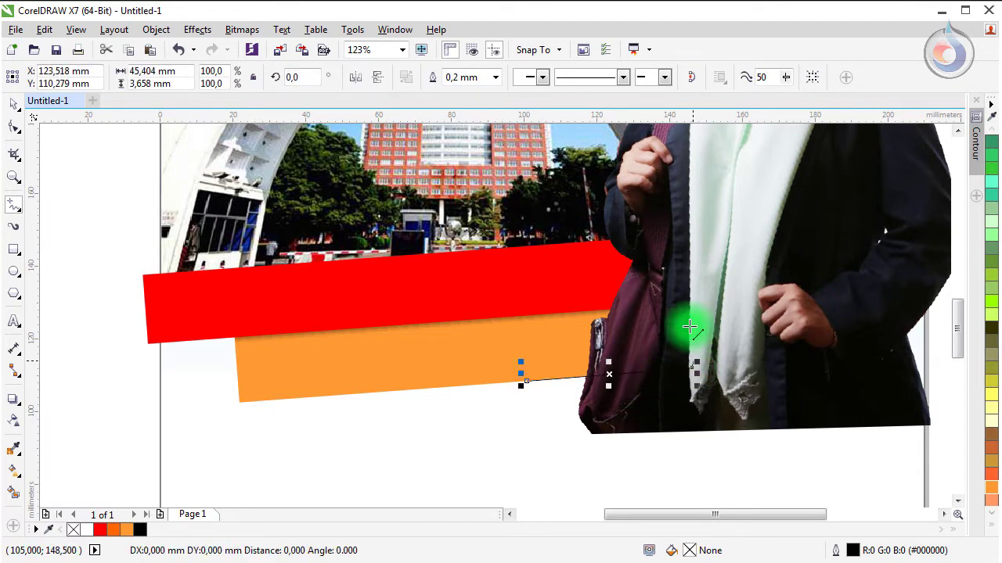
{"action": "double_click", "coordinate": [684, 231]}
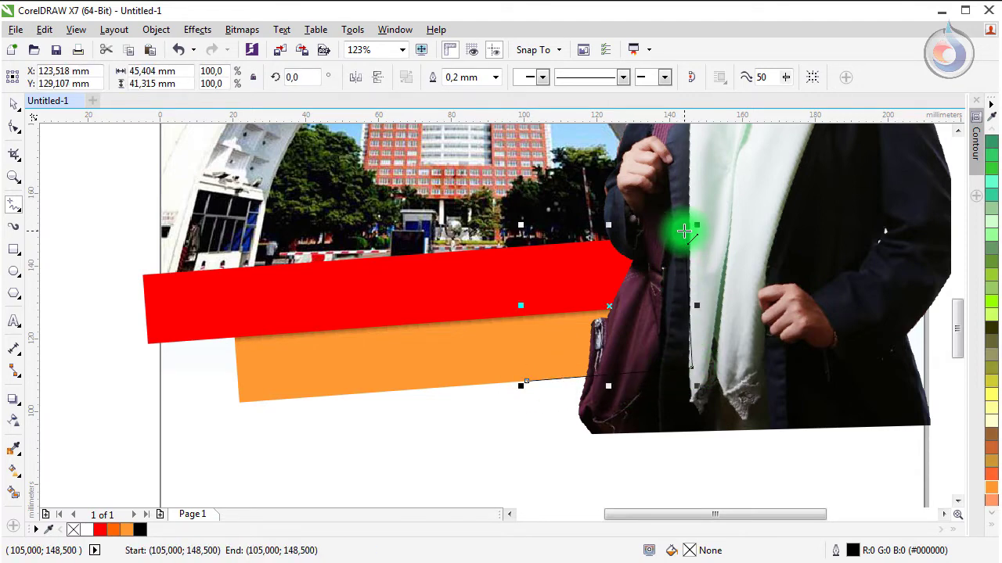
{"action": "double_click", "coordinate": [499, 249]}
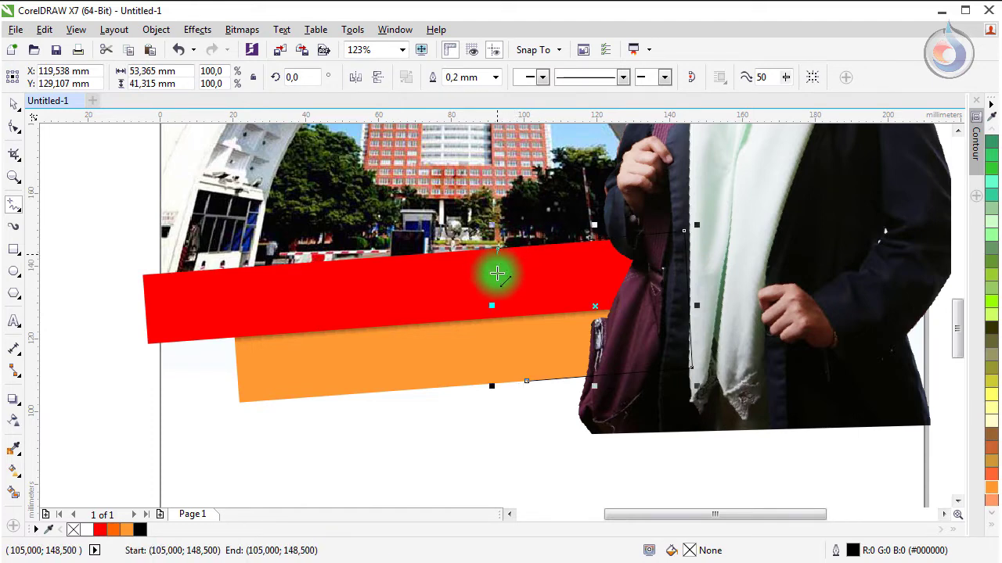
{"action": "left_click", "coordinate": [526, 382]}
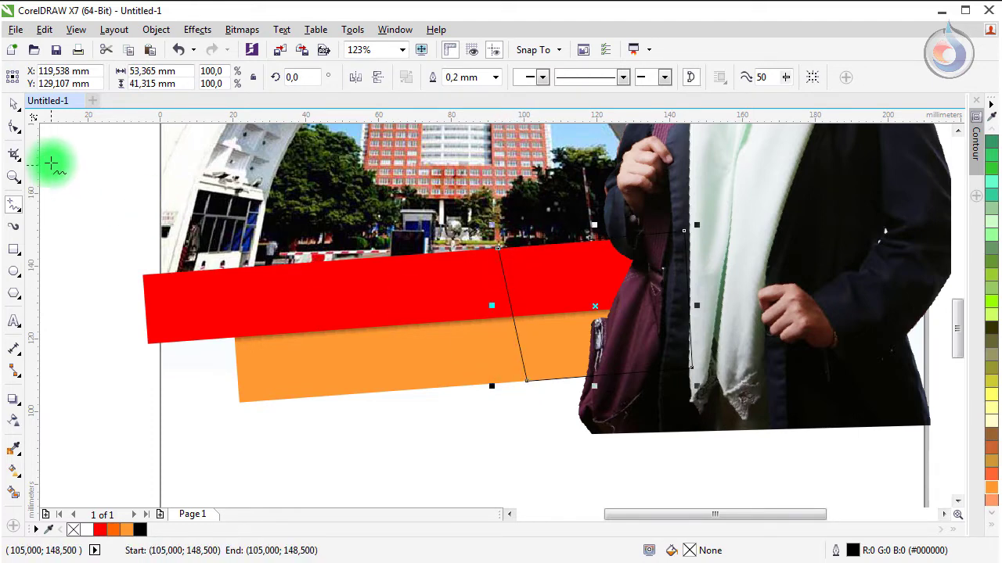
{"action": "left_click", "coordinate": [16, 103]}
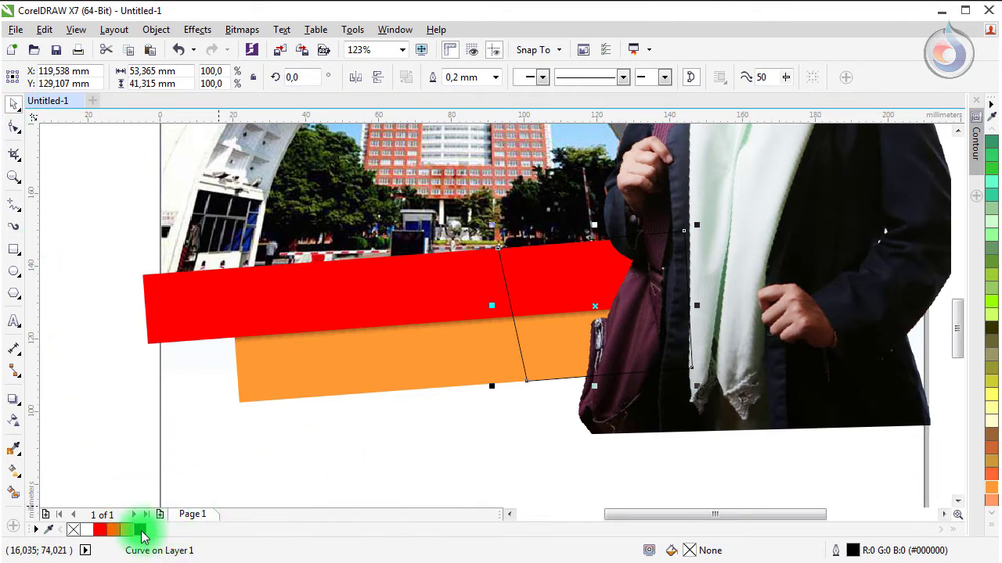
Step: Fill the four-sided shape solid black with no outline, after trying and undoing a fountain fill
{"action": "left_click", "coordinate": [140, 530]}
{"action": "right_click", "coordinate": [77, 531]}
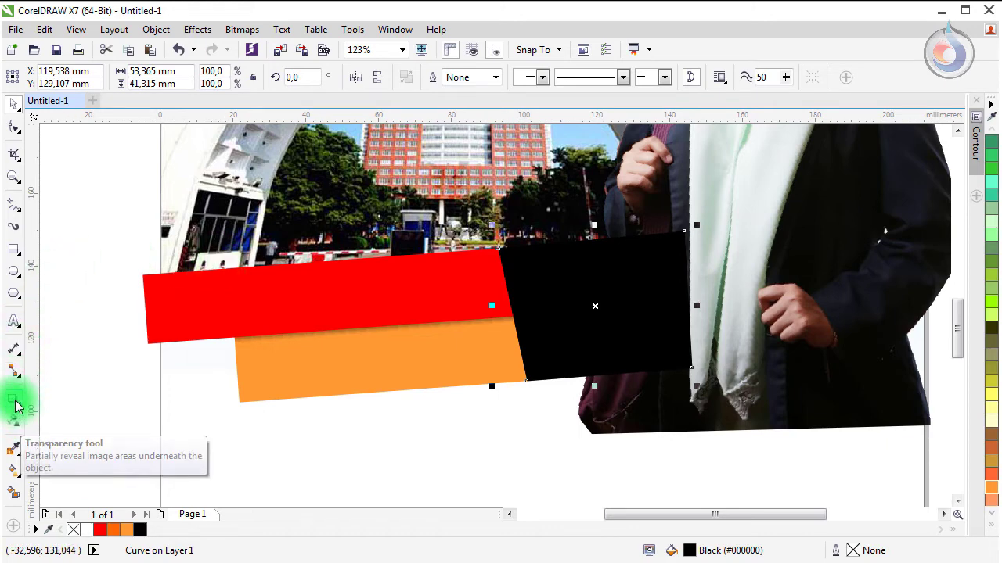
{"action": "left_click", "coordinate": [13, 474]}
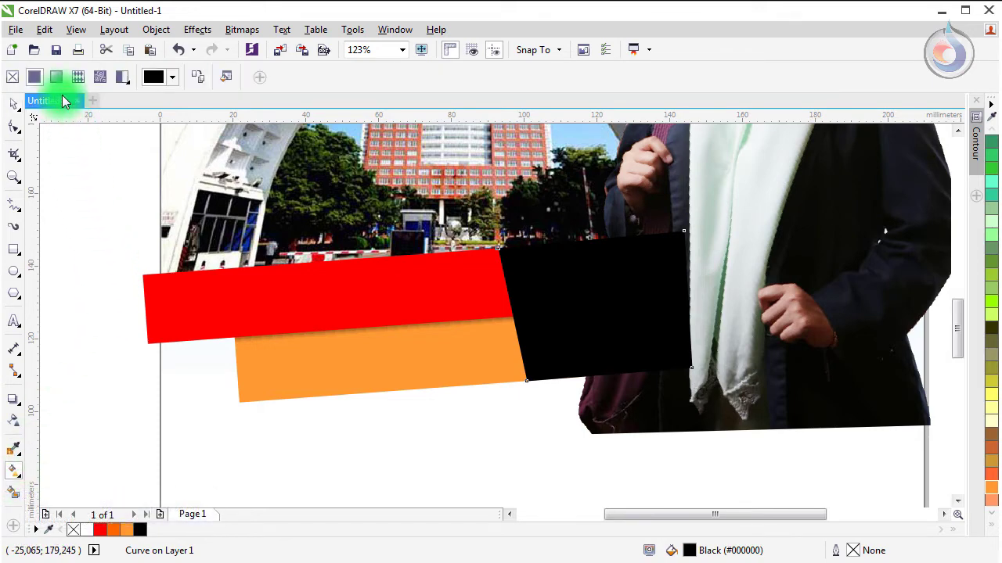
{"action": "left_click", "coordinate": [56, 77]}
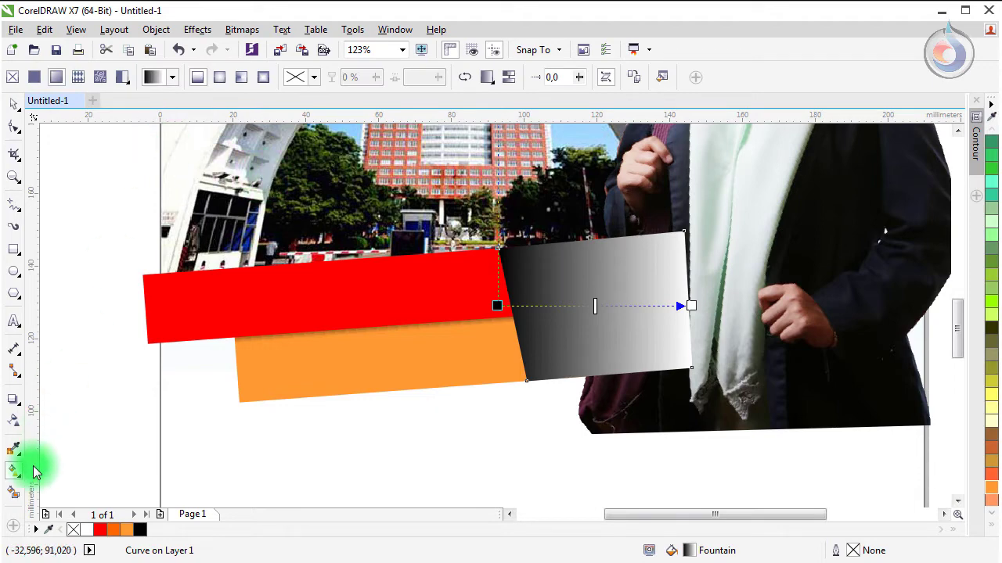
{"action": "key", "text": "ctrl+z"}
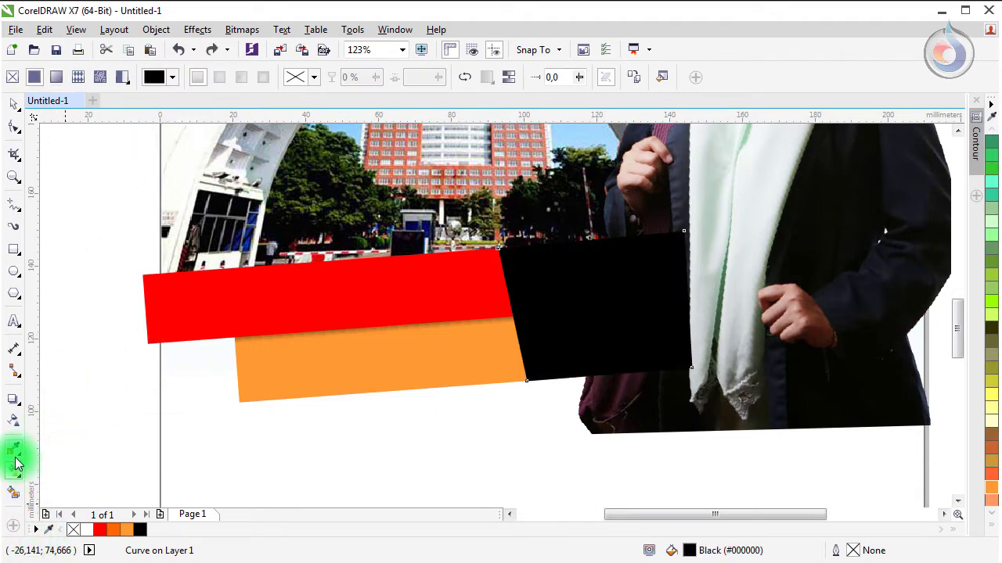
{"action": "left_click", "coordinate": [14, 472]}
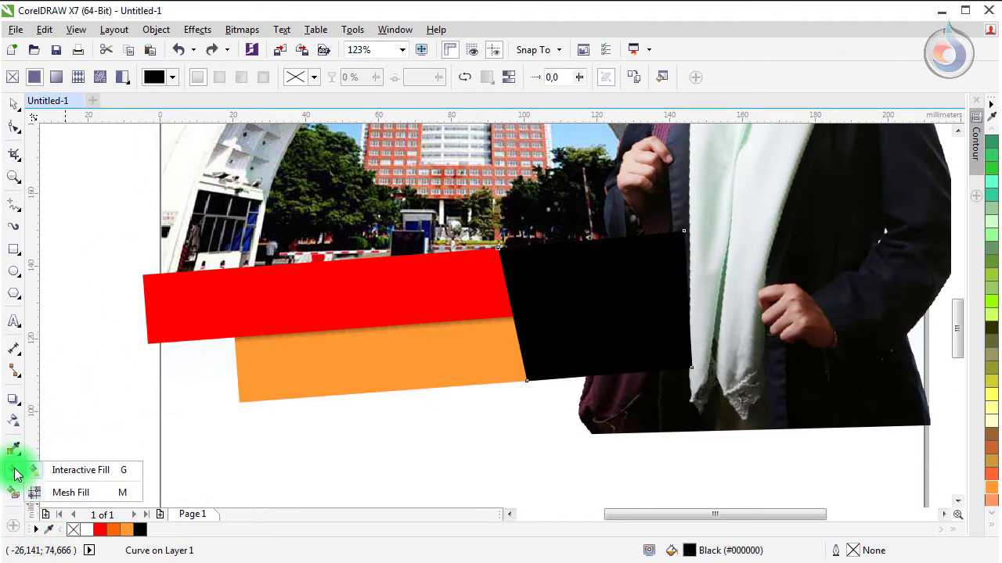
{"action": "left_click", "coordinate": [13, 421]}
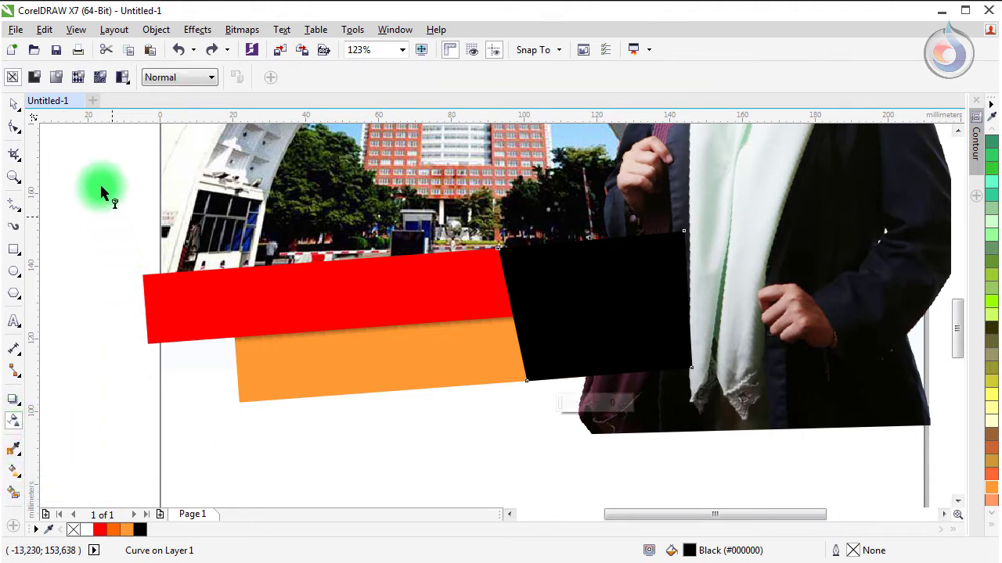
Step: Apply a linear transparency to the black shape, clear over the bars and solid by the portrait
{"action": "left_click", "coordinate": [56, 76]}
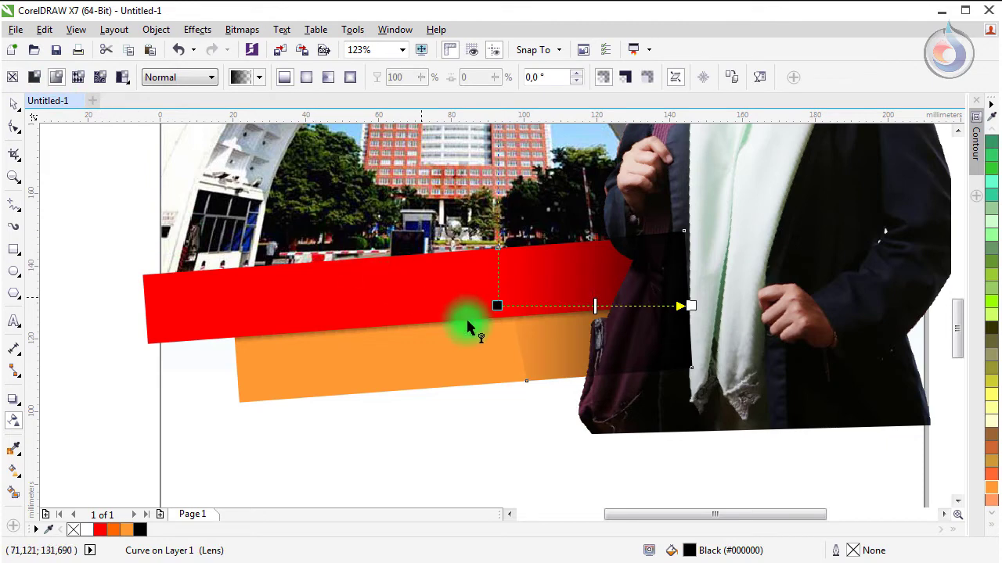
{"action": "left_click_drag", "start_coordinate": [498, 306], "coordinate": [529, 317]}
{"action": "left_click_drag", "start_coordinate": [691, 306], "coordinate": [664, 306]}
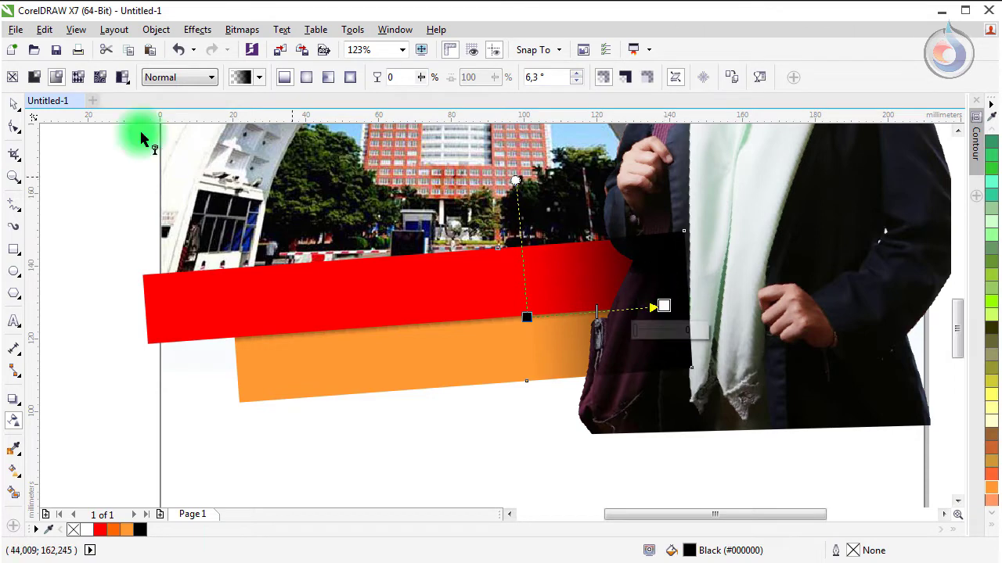
Step: Try lime, red and orange fills on the faded shape, then set it back to black
{"action": "left_click", "coordinate": [15, 104]}
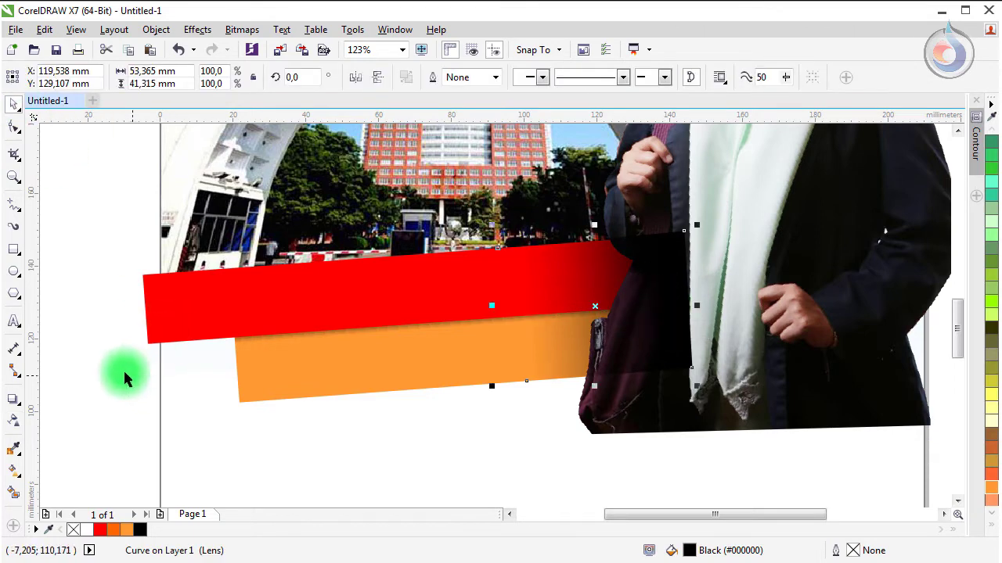
{"action": "left_click", "coordinate": [69, 336]}
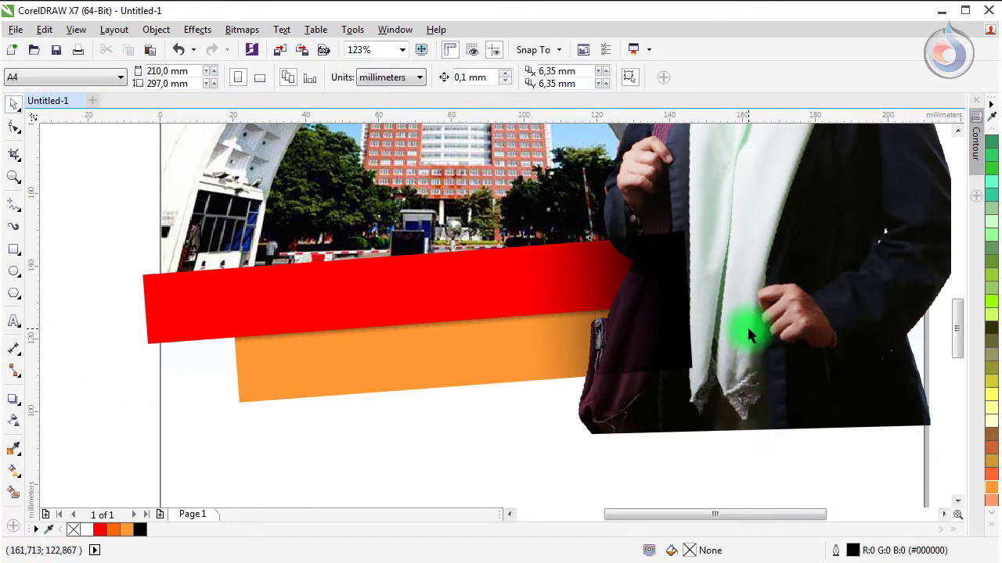
{"action": "left_click", "coordinate": [655, 300]}
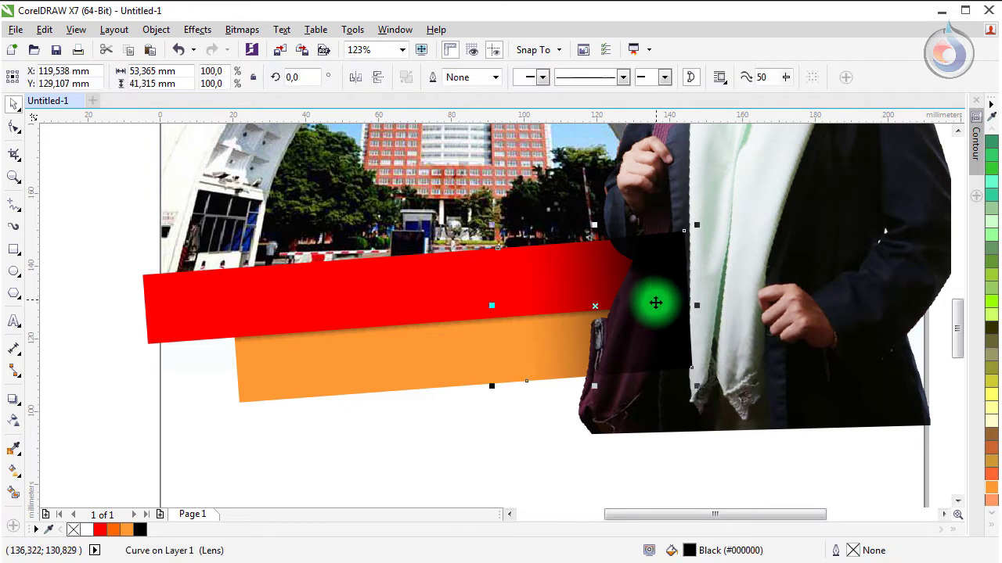
{"action": "left_click", "coordinate": [990, 313]}
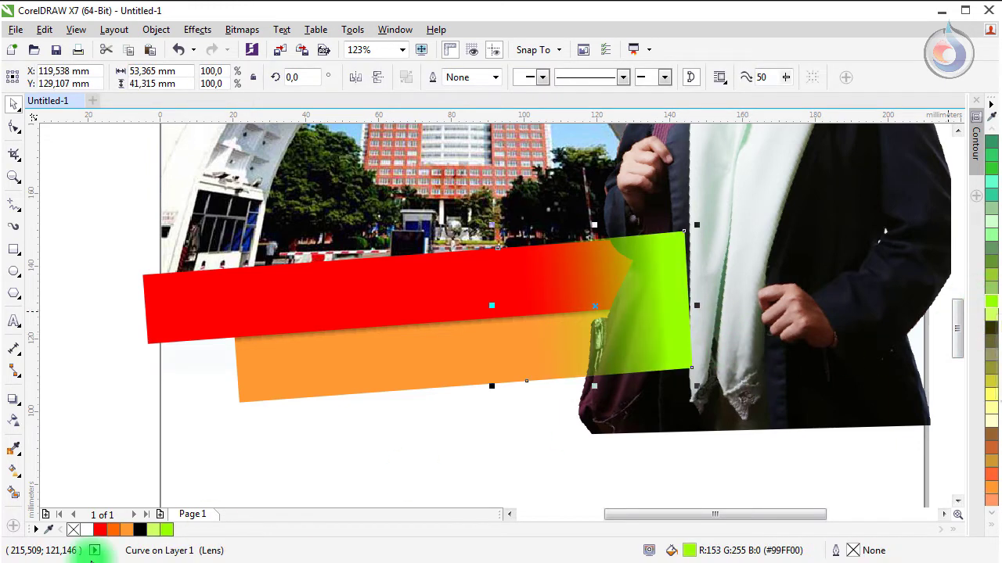
{"action": "left_click", "coordinate": [99, 530]}
{"action": "left_click", "coordinate": [128, 531]}
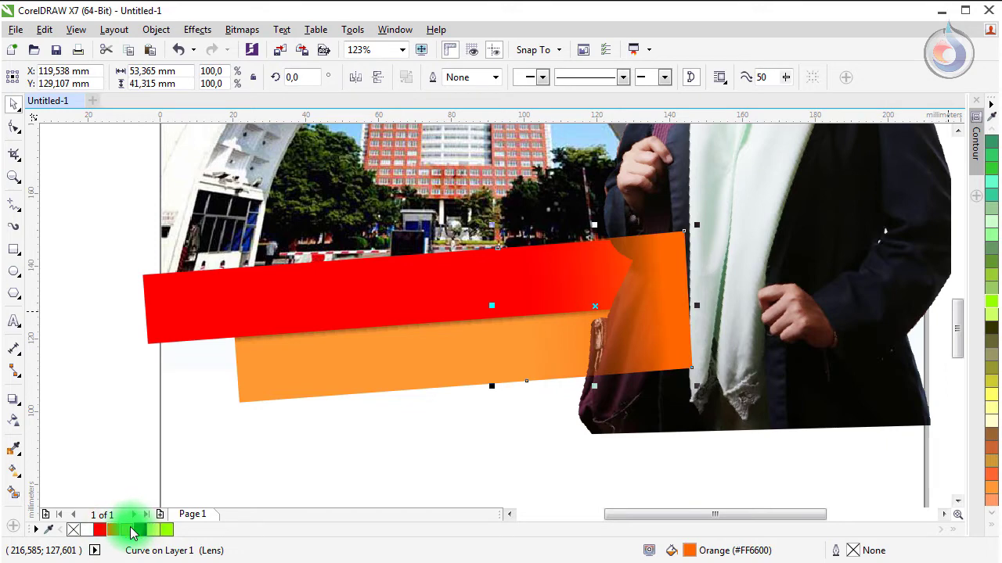
{"action": "left_click", "coordinate": [128, 530]}
{"action": "left_click", "coordinate": [141, 532]}
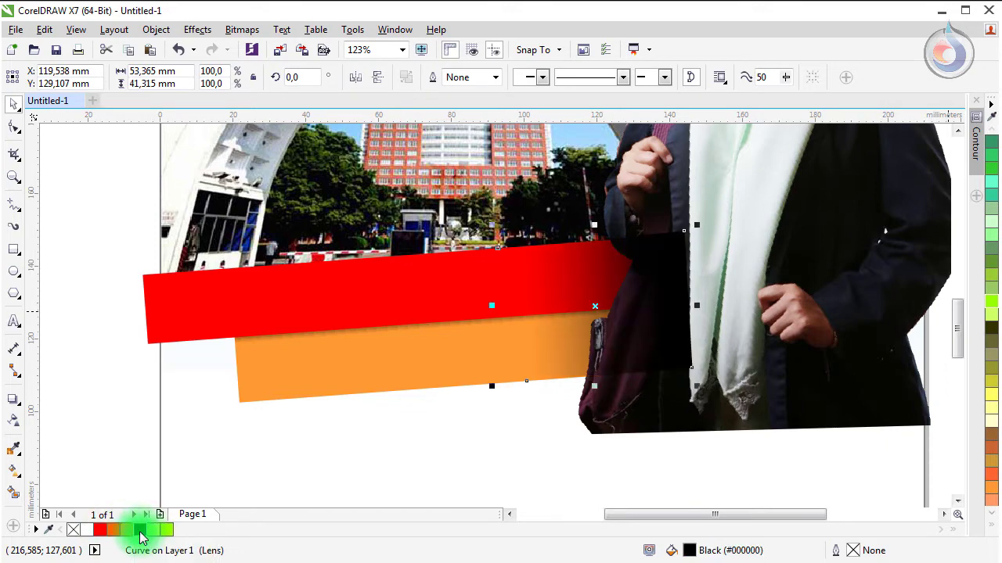
{"action": "left_click", "coordinate": [266, 467]}
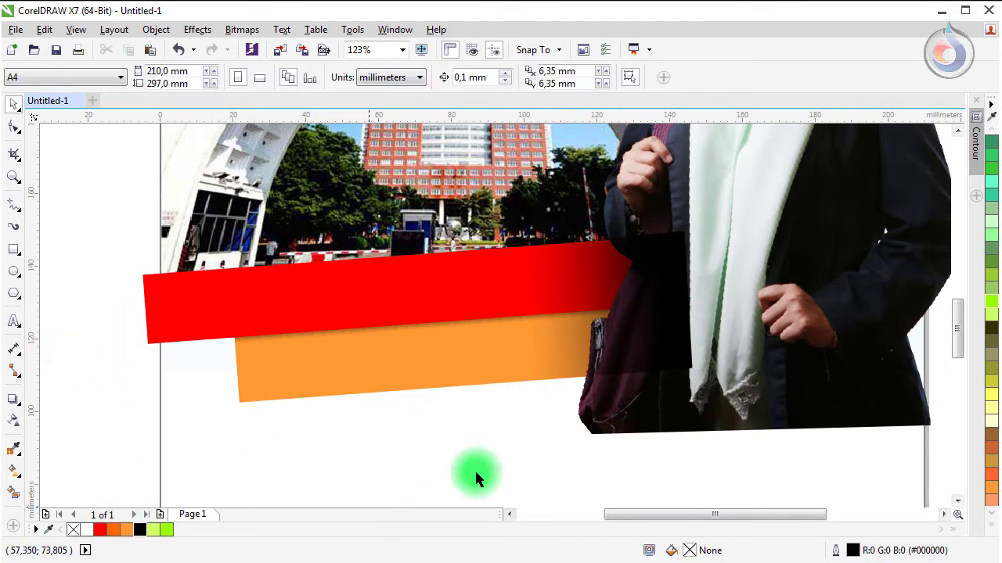
Step: Bring the portrait photo in front of the faded black shape with Shift+PgUp
{"action": "left_click", "coordinate": [732, 381]}
{"action": "scroll", "coordinate": [732, 379], "scroll_direction": "down", "scroll_amount": 3}
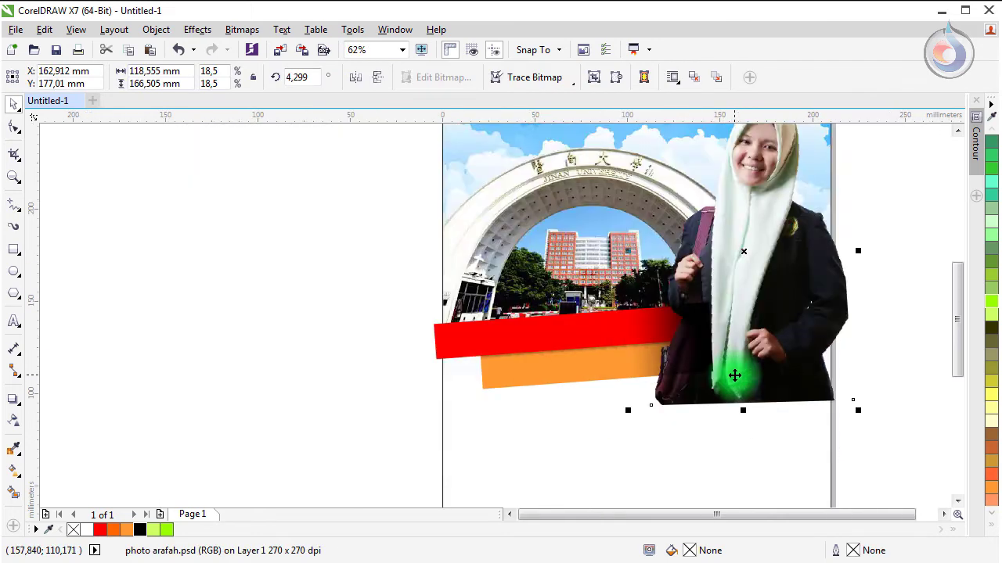
{"action": "key", "text": "shift+Page_Up"}
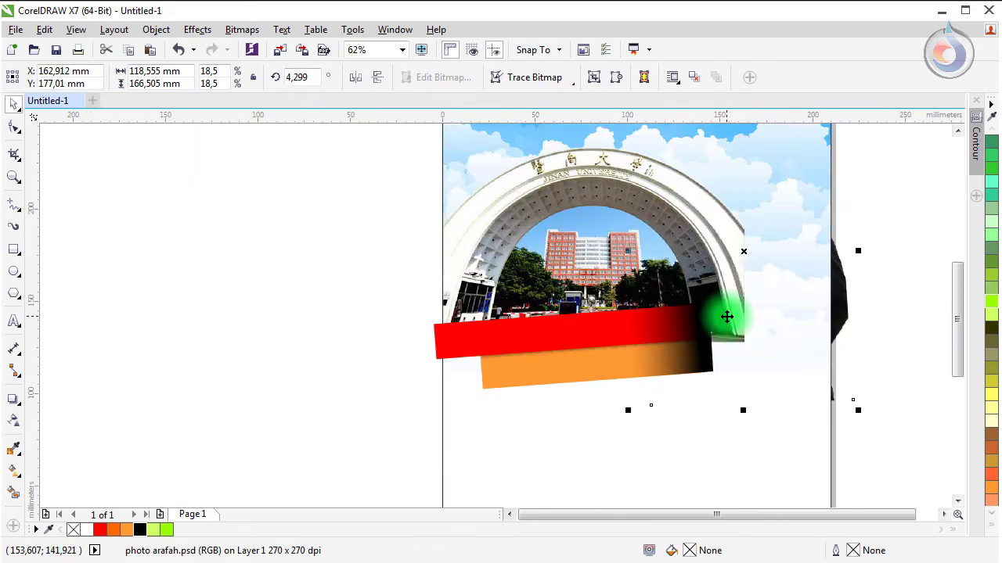
{"action": "key", "text": "Escape"}
{"action": "scroll", "coordinate": [556, 322], "scroll_direction": "up", "scroll_amount": 1}
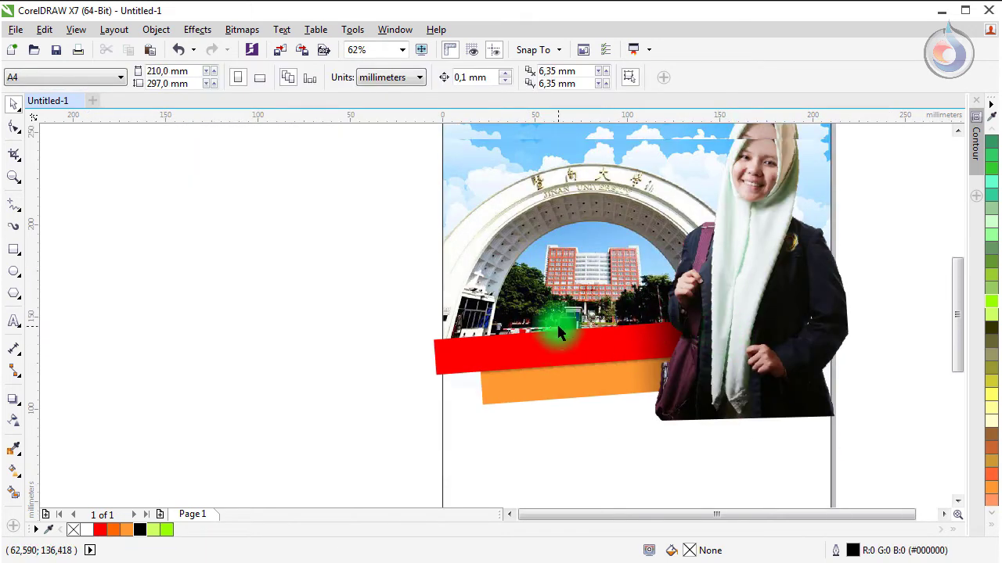
Step: Zoom in on the bars and start the KULIAH DI LUAR NEGERI text below the orange bar
{"action": "left_click_drag", "start_coordinate": [350, 313], "coordinate": [836, 451]}
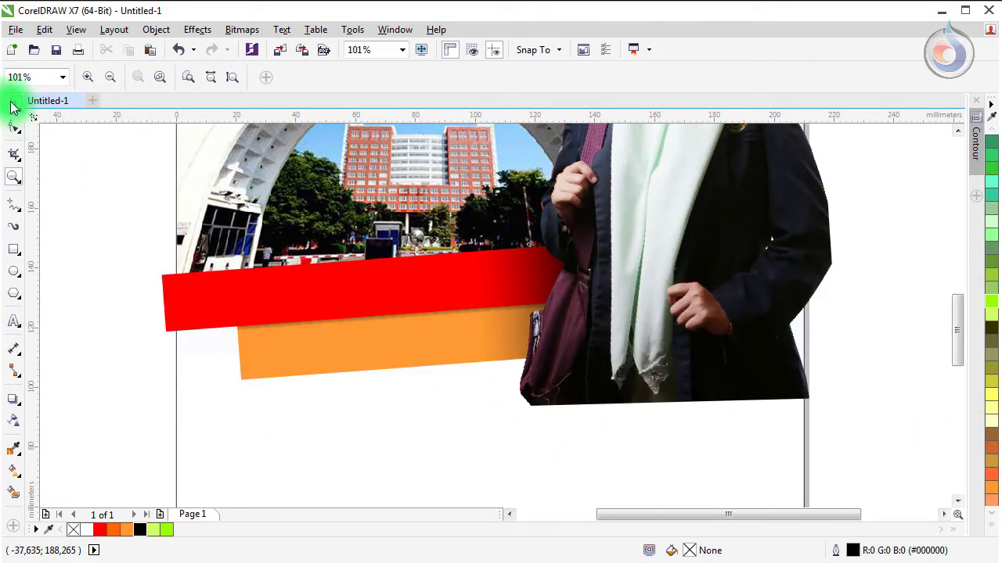
{"action": "left_click", "coordinate": [13, 104]}
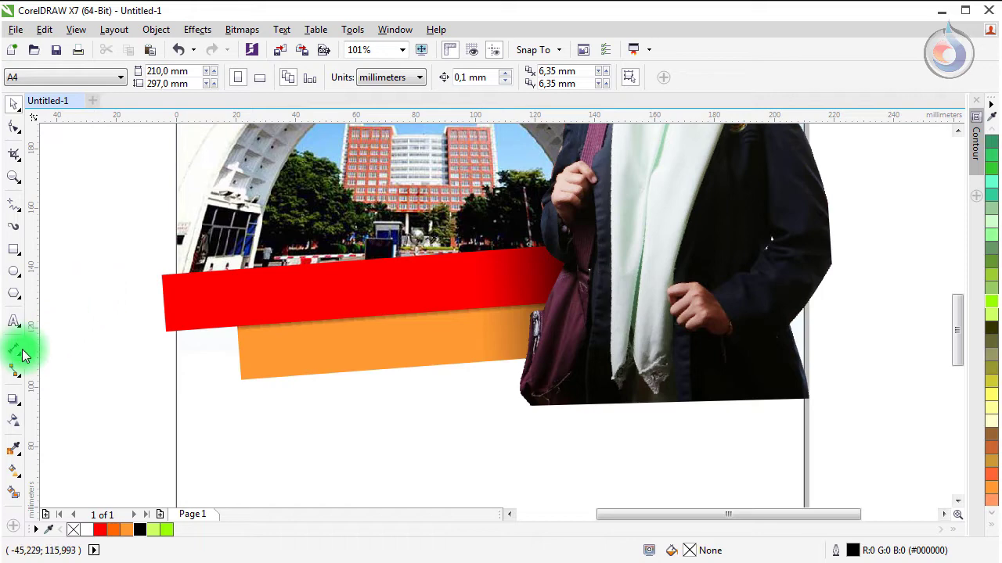
{"action": "left_click", "coordinate": [14, 321]}
{"action": "left_click", "coordinate": [263, 439]}
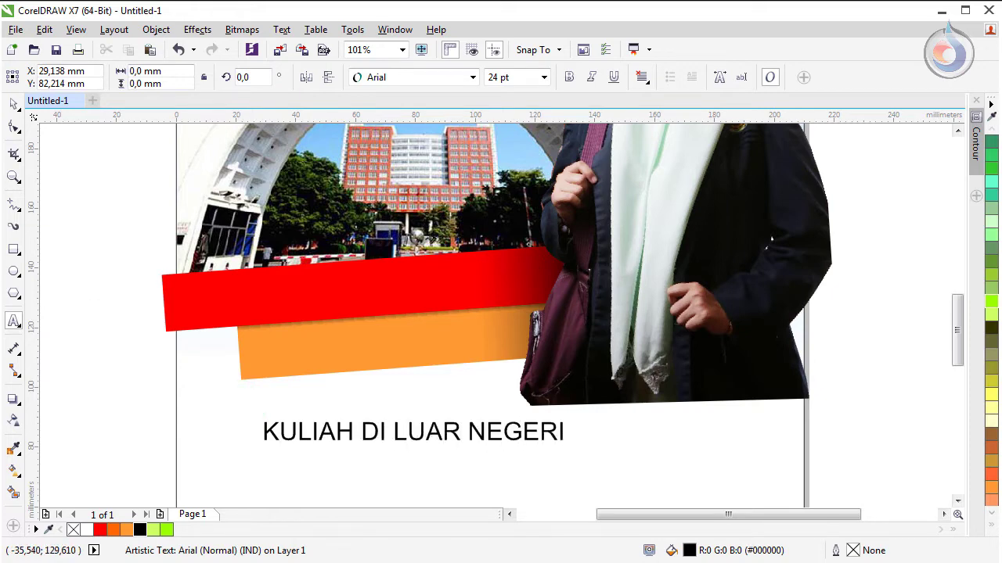
Step: Set the headline to white Arista and move it onto the red bar
{"action": "left_click", "coordinate": [11, 103]}
{"action": "left_click", "coordinate": [458, 102]}
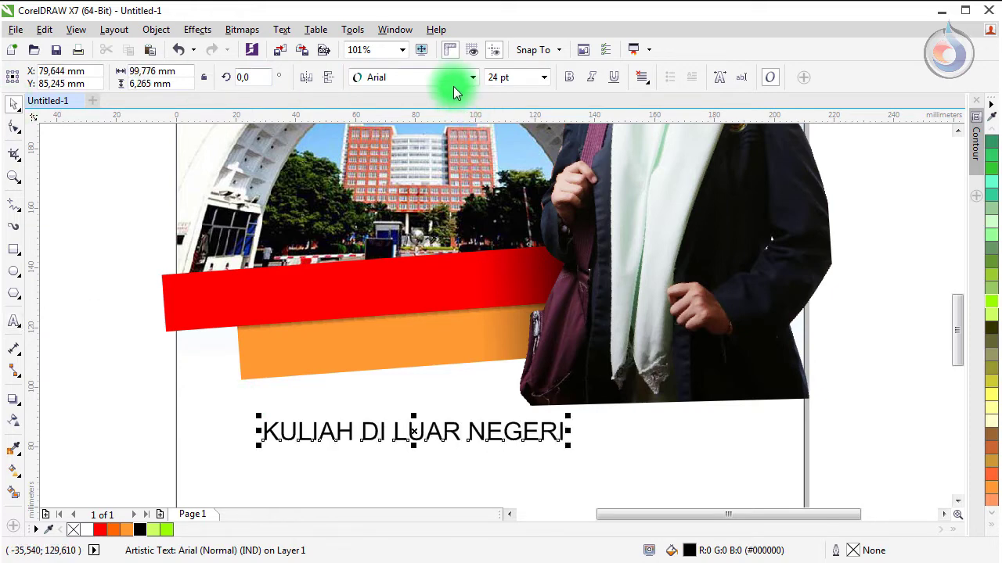
{"action": "left_click", "coordinate": [452, 78]}
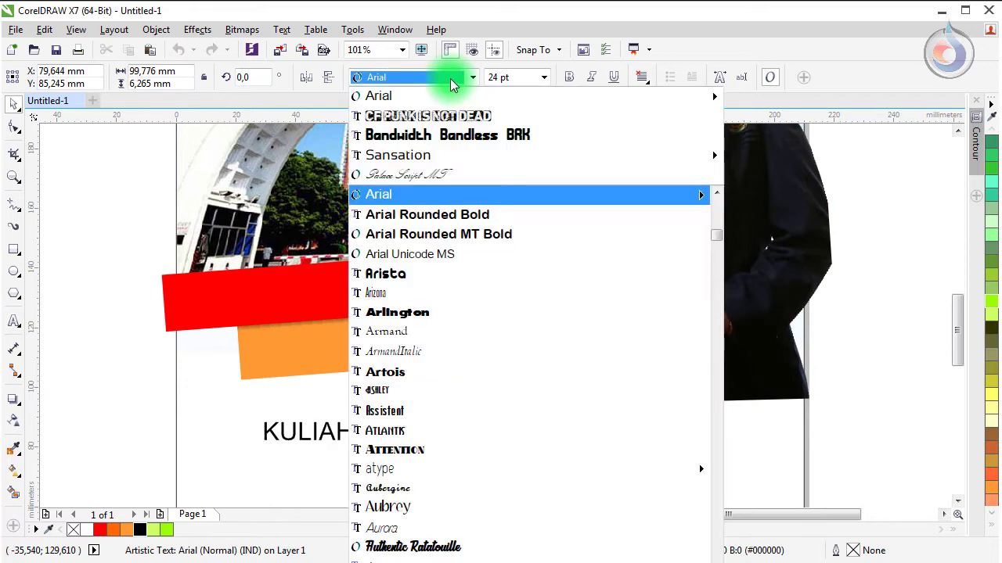
{"action": "left_click", "coordinate": [427, 273]}
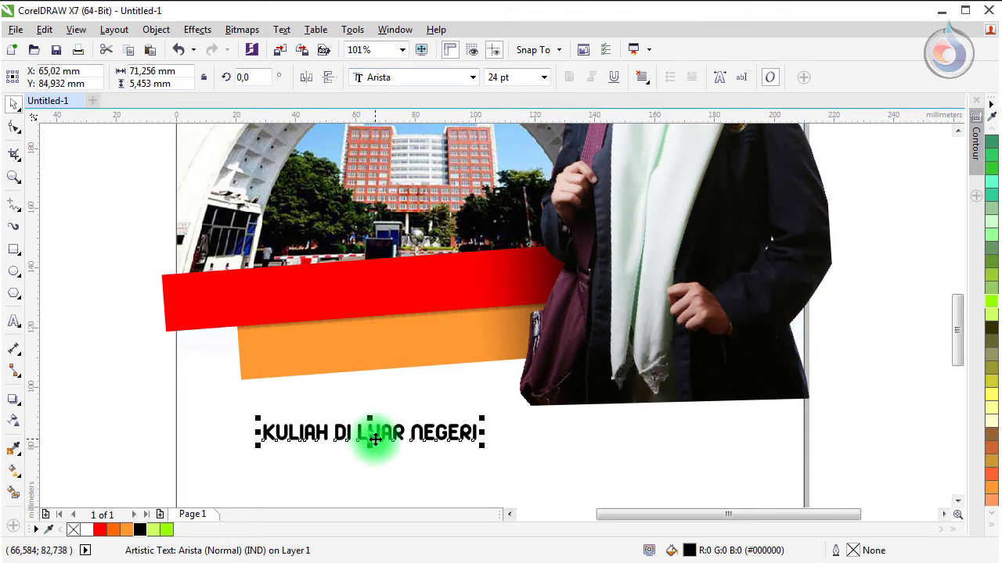
{"action": "left_click_drag", "start_coordinate": [374, 440], "coordinate": [325, 302]}
{"action": "left_click", "coordinate": [86, 530]}
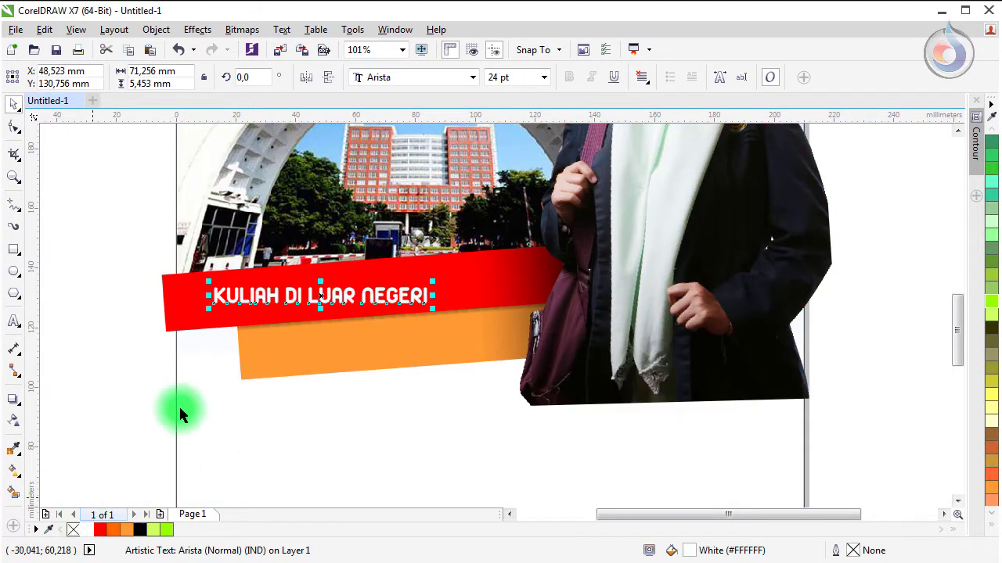
Step: Enlarge the headline to about 38 pt and tilt it roughly 3.5° along the red bar
{"action": "left_click_drag", "start_coordinate": [432, 284], "coordinate": [557, 238]}
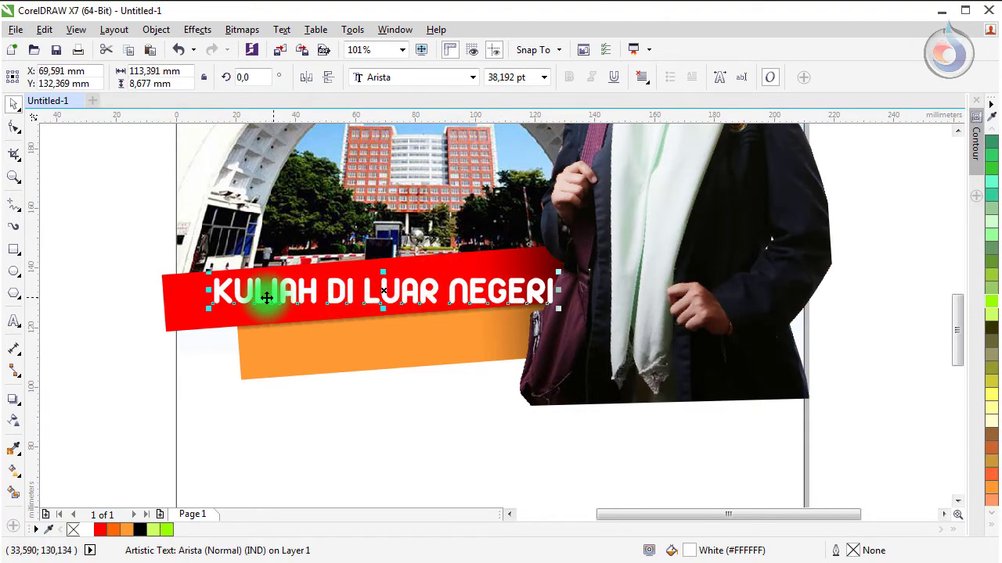
{"action": "left_click_drag", "start_coordinate": [254, 302], "coordinate": [228, 307]}
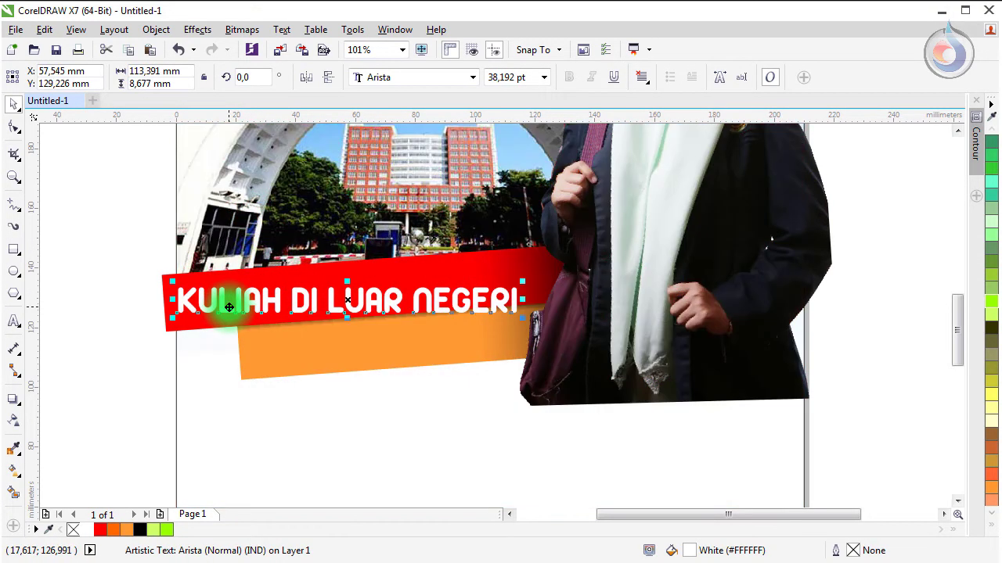
{"action": "left_click", "coordinate": [229, 306]}
{"action": "left_click_drag", "start_coordinate": [173, 278], "coordinate": [147, 293]}
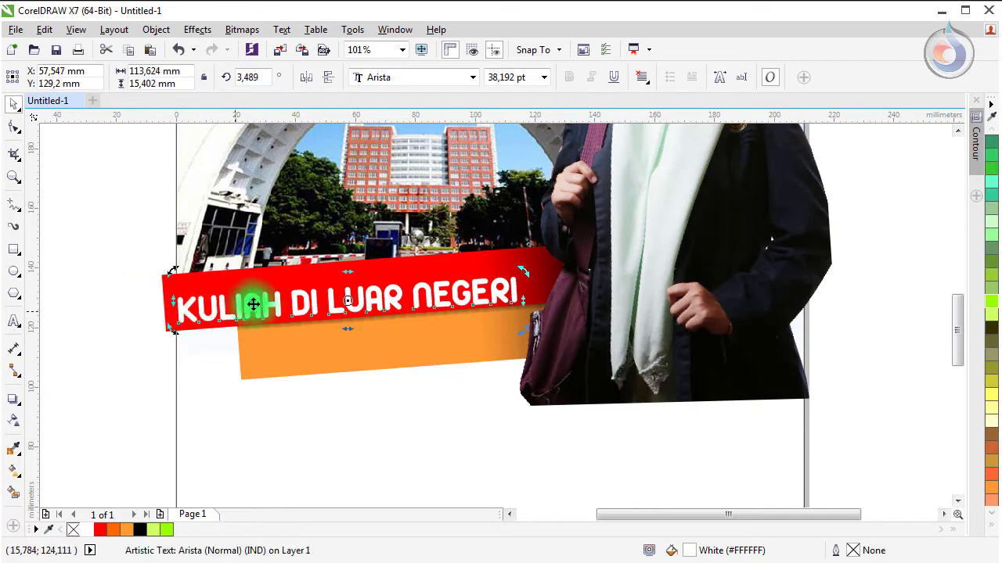
{"action": "left_click_drag", "start_coordinate": [253, 306], "coordinate": [278, 289]}
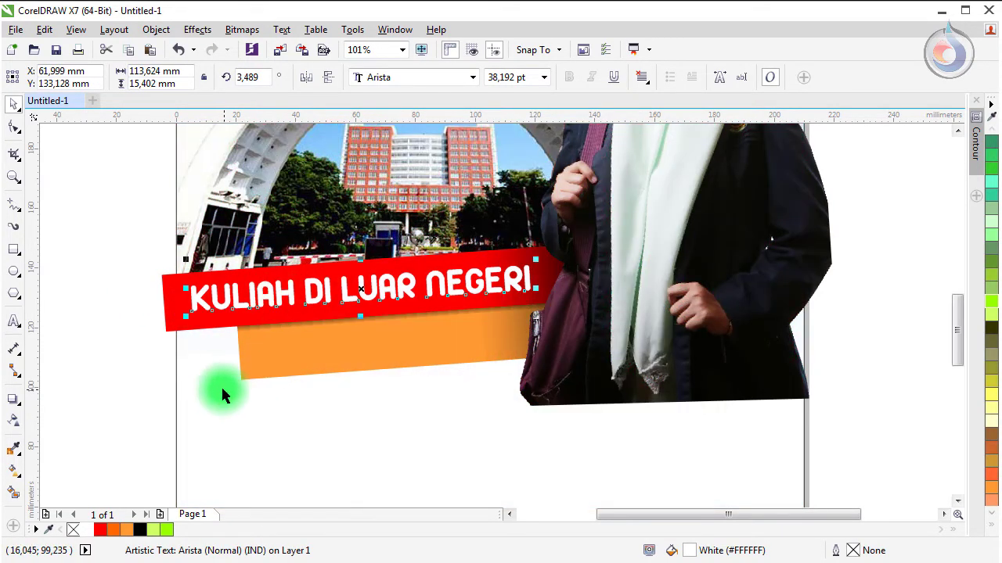
{"action": "left_click", "coordinate": [107, 314]}
{"action": "key", "text": "z"}
{"action": "left_click_drag", "start_coordinate": [127, 233], "coordinate": [653, 397]}
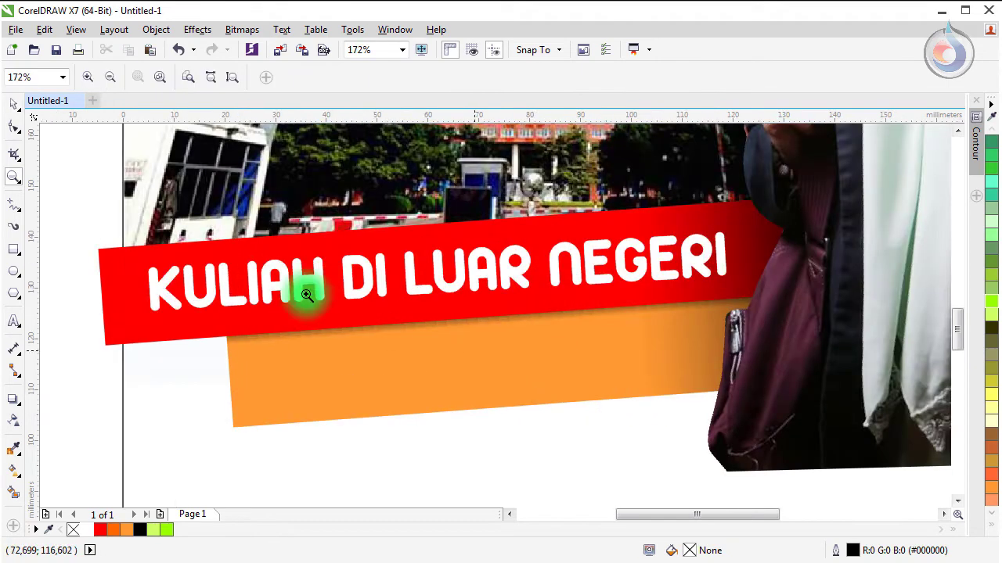
{"action": "left_click", "coordinate": [13, 103]}
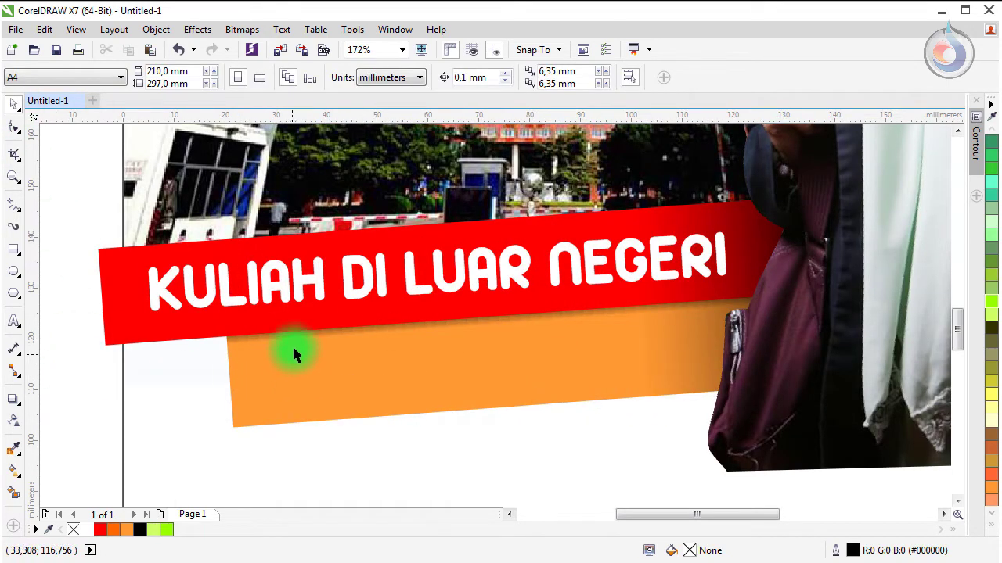
Step: Copy the headline onto the orange bar, make it black and retype it as BUKAN SEDEKAR IMPIAN
{"action": "left_click", "coordinate": [370, 272]}
{"action": "left_click_drag", "start_coordinate": [371, 271], "coordinate": [362, 366]}
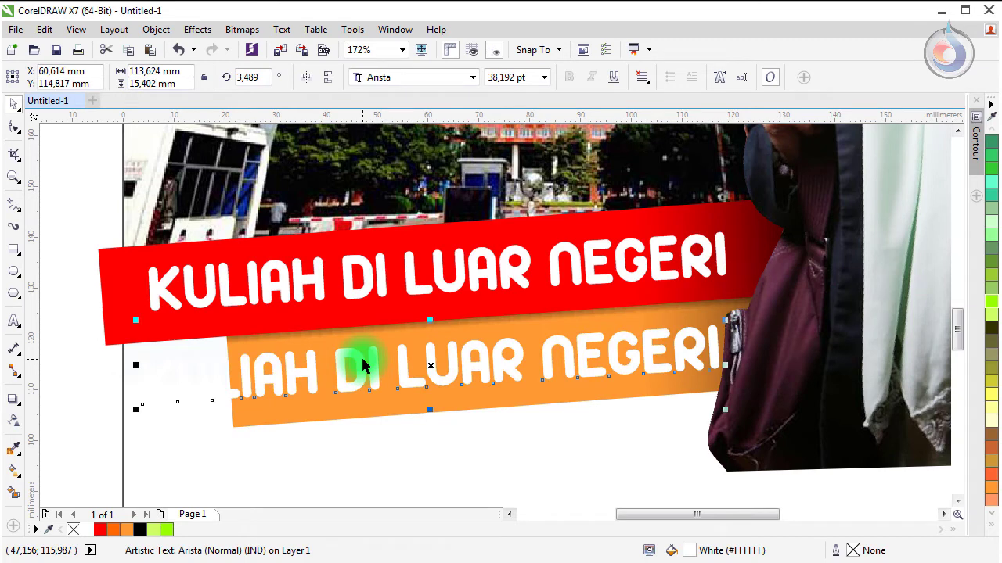
{"action": "left_click", "coordinate": [139, 530]}
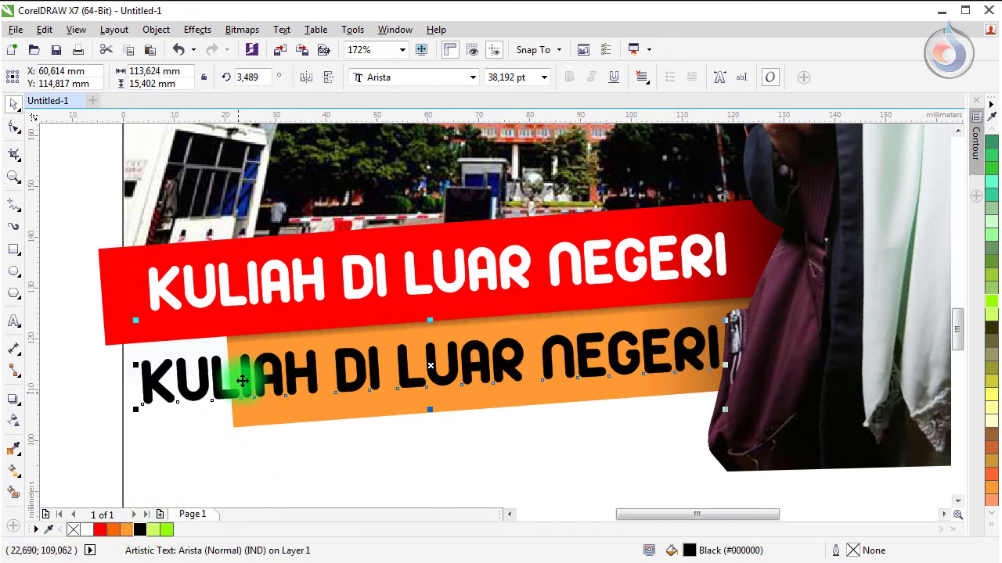
{"action": "key", "text": "ctrl+a"}
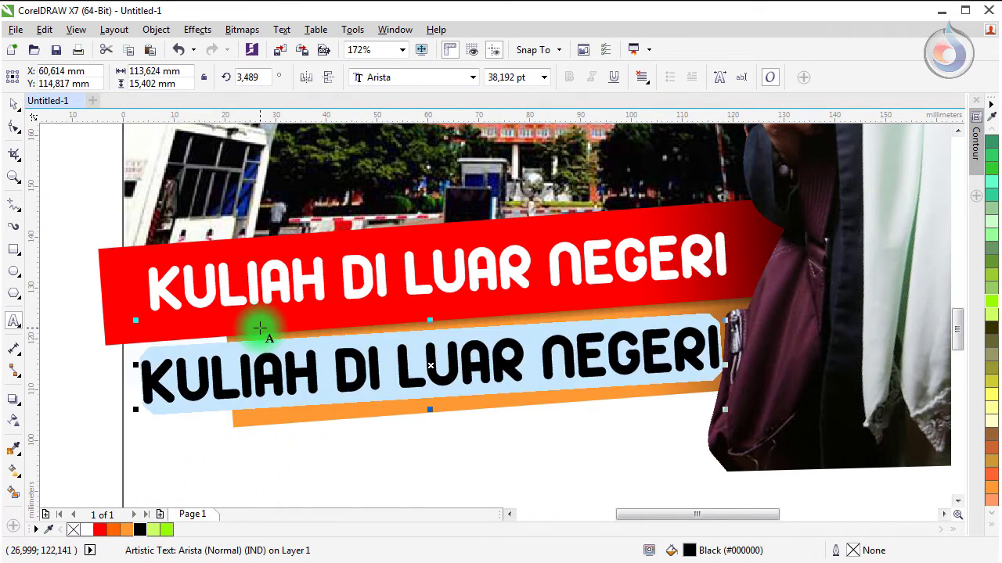
{"action": "type", "text": "BUKAN SEDEKA"}
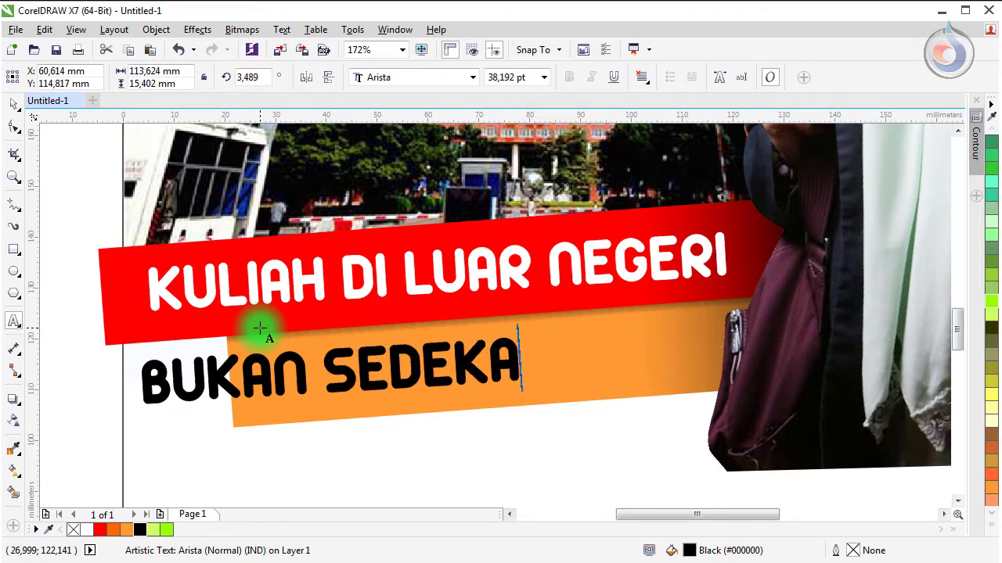
{"action": "type", "text": "R IMPIAN"}
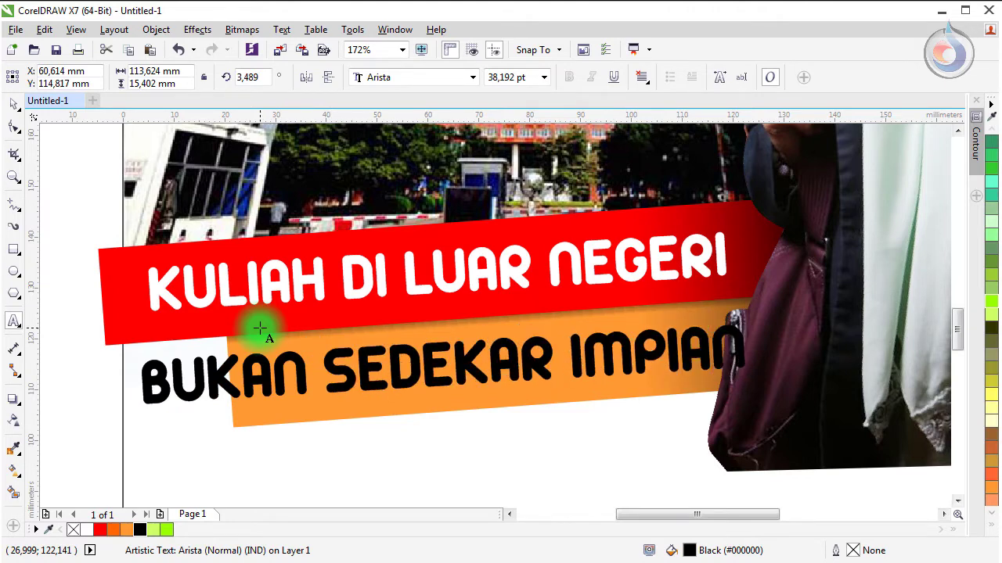
{"action": "key", "text": "ctrl+space"}
Step: Shrink the slogan to about 35 pt and fit it on the orange bar
{"action": "left_click", "coordinate": [14, 106]}
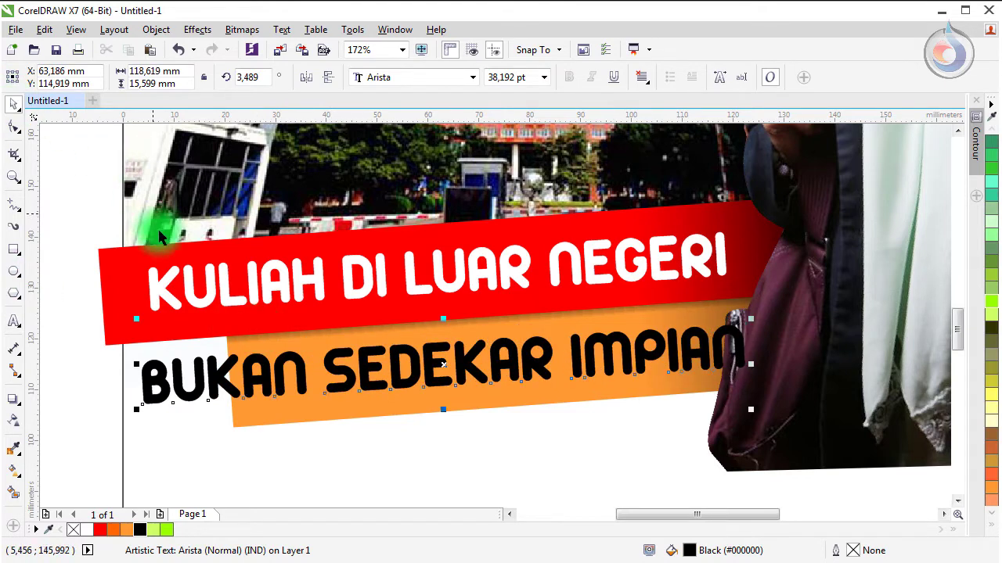
{"action": "left_click_drag", "start_coordinate": [138, 410], "coordinate": [240, 365]}
{"action": "left_click_drag", "start_coordinate": [751, 407], "coordinate": [711, 415]}
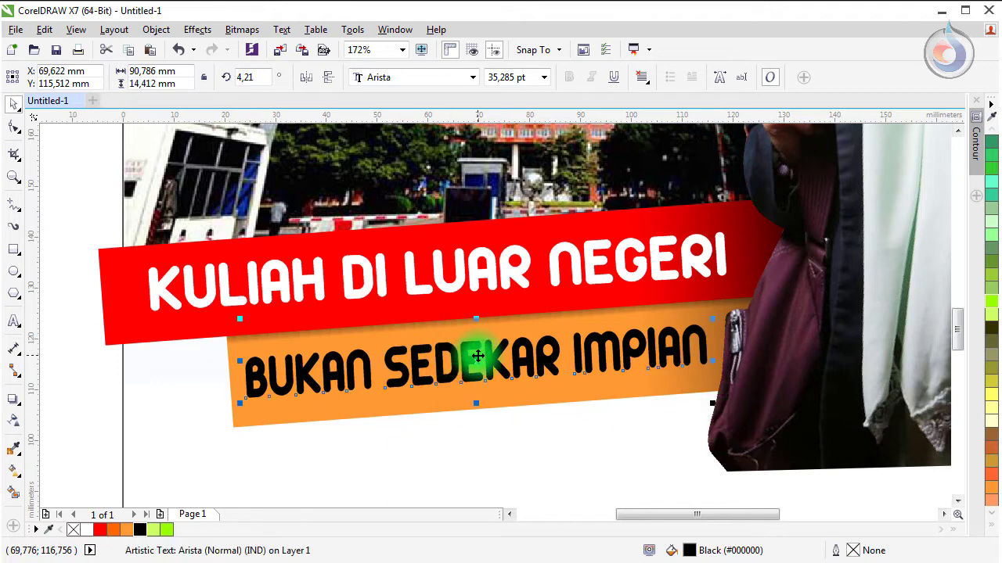
{"action": "left_click_drag", "start_coordinate": [470, 357], "coordinate": [475, 366]}
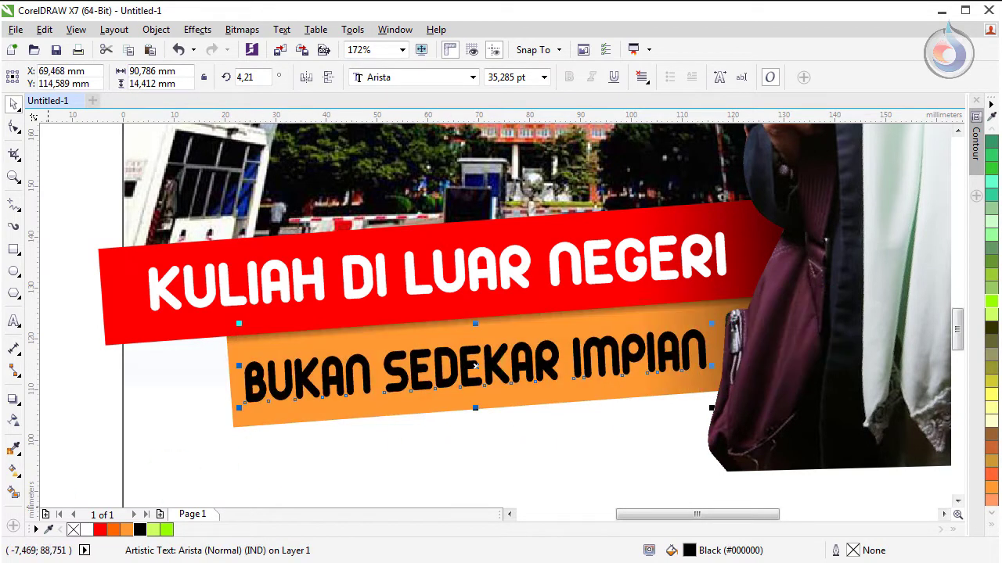
Step: Recolour the orange bar behind the slogan golden yellow (#FFCC00)
{"action": "left_click", "coordinate": [42, 216]}
{"action": "left_click", "coordinate": [225, 352]}
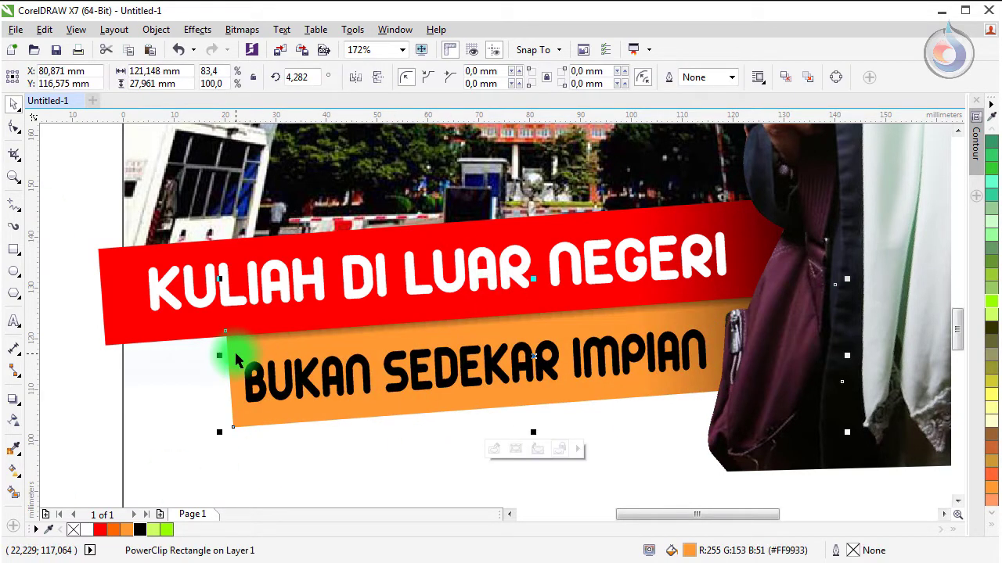
{"action": "left_click", "coordinate": [995, 531]}
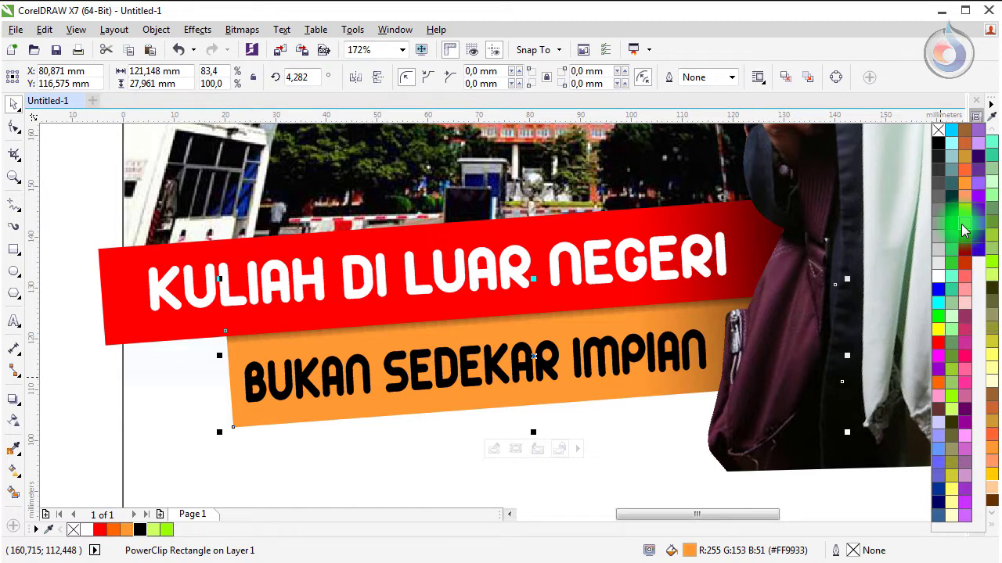
{"action": "left_click", "coordinate": [962, 229]}
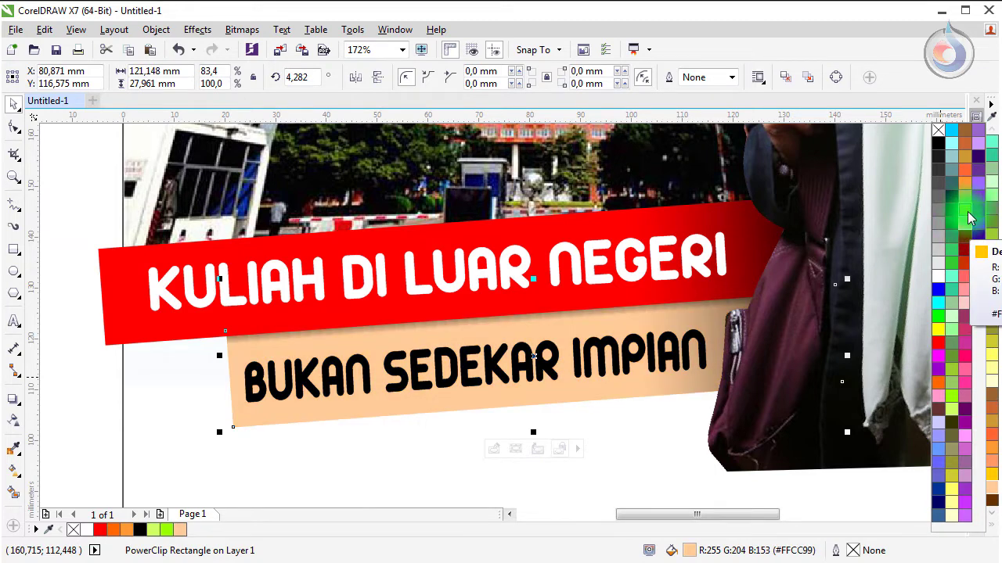
{"action": "left_click", "coordinate": [969, 218]}
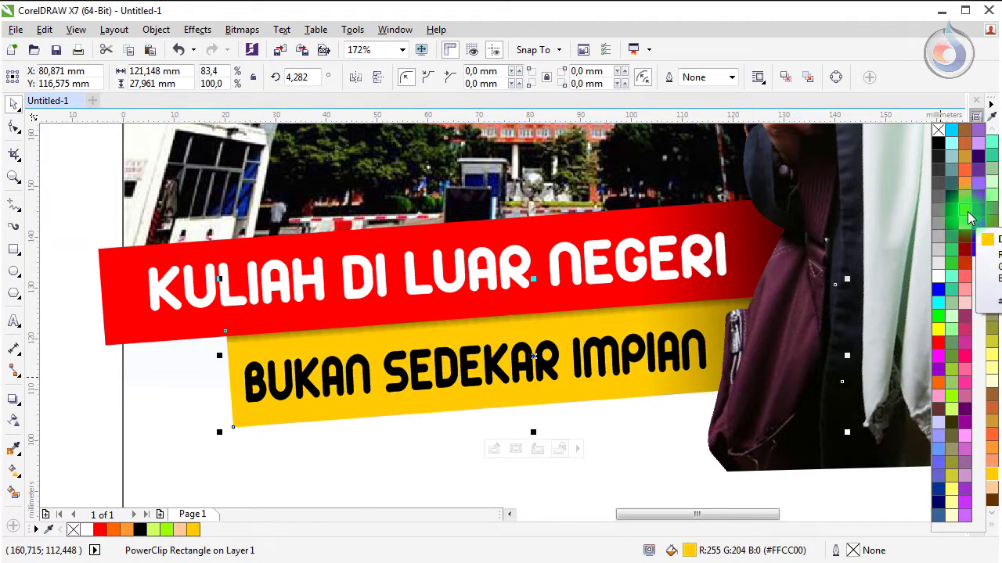
{"action": "left_click", "coordinate": [160, 401]}
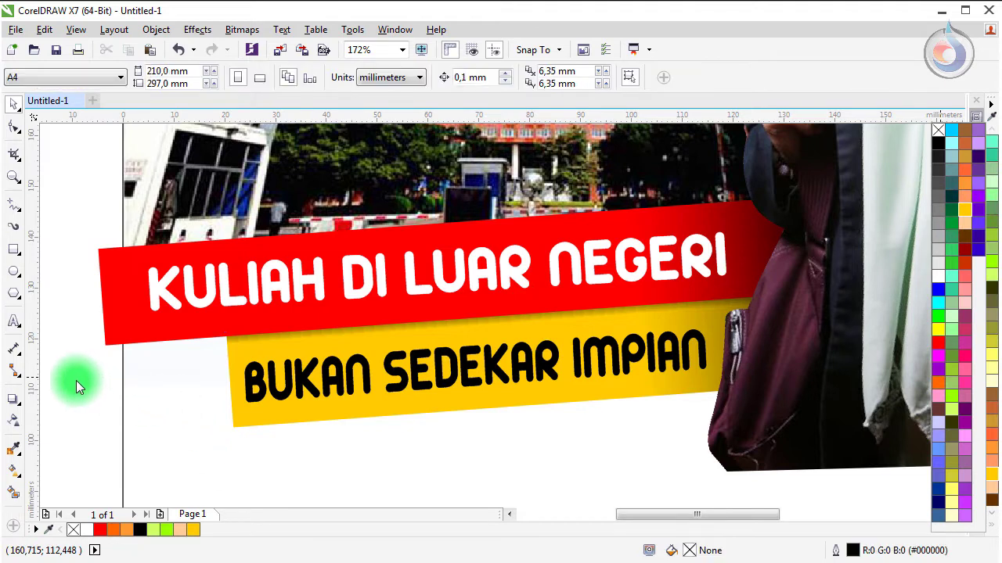
{"action": "left_click", "coordinate": [413, 384]}
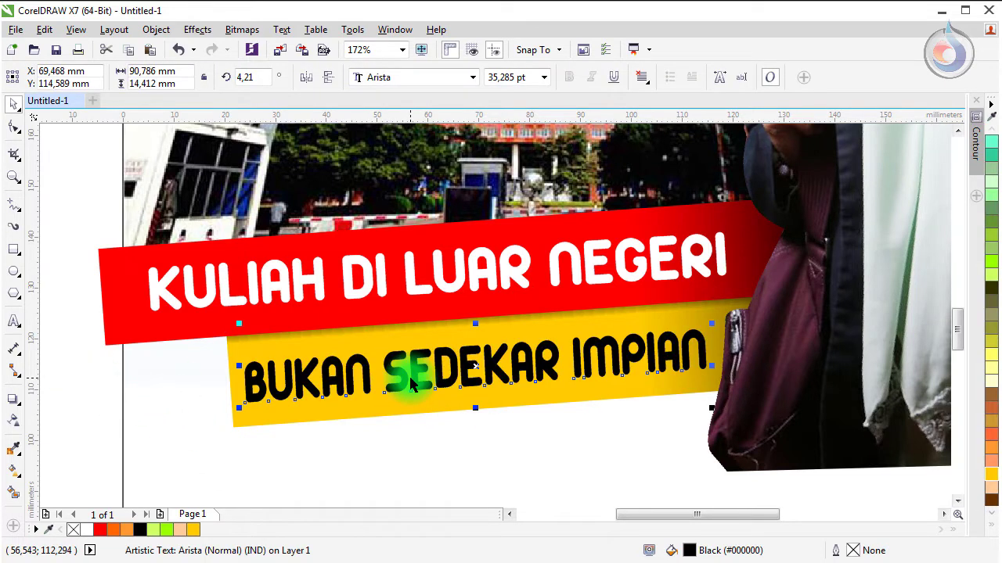
Step: Add an offset black shadow copy behind the white KULIAH DI LUAR NEGERI headline
{"action": "key", "text": "Escape"}
{"action": "left_click", "coordinate": [276, 291]}
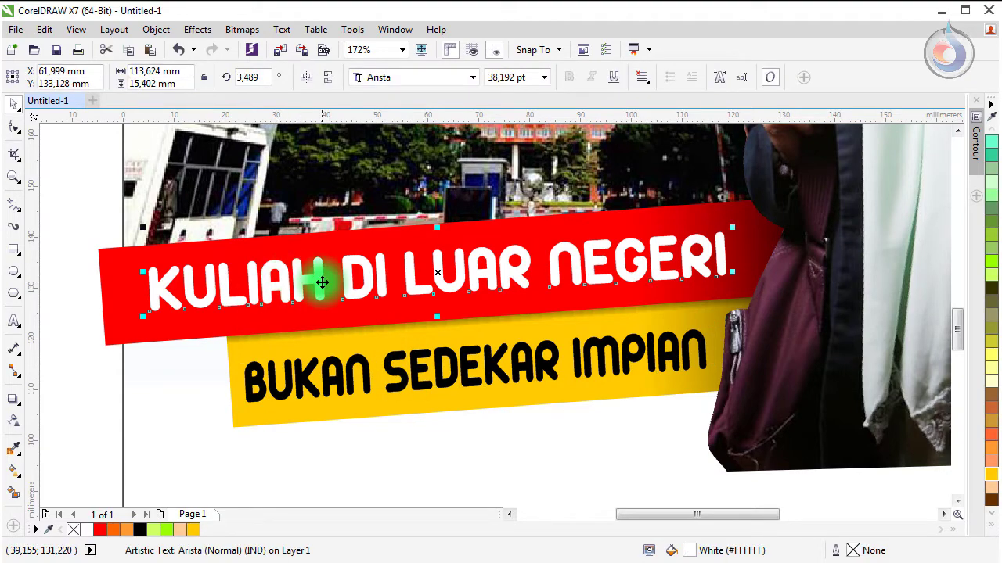
{"action": "scroll", "coordinate": [323, 283], "scroll_direction": "up", "scroll_amount": 3}
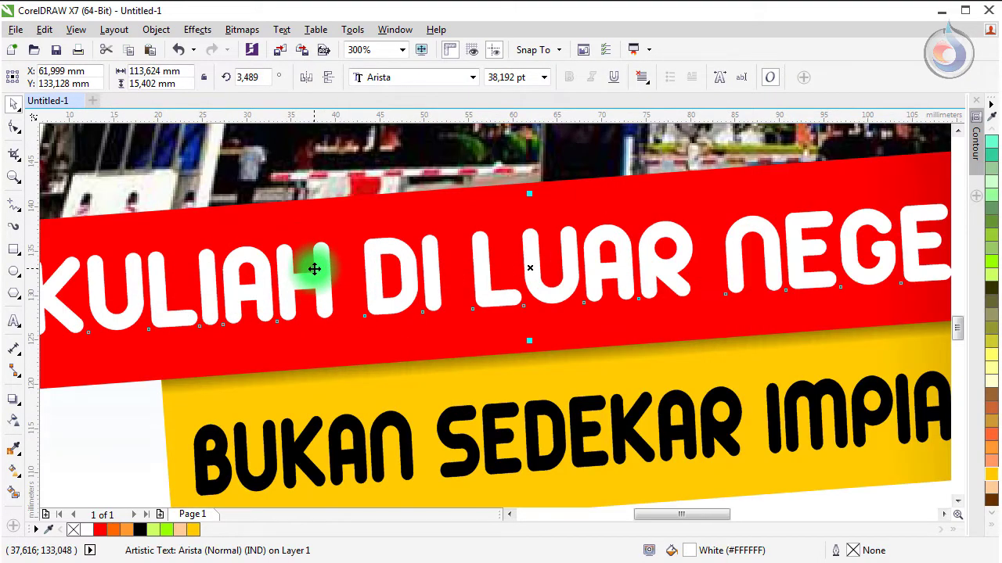
{"action": "left_click_drag", "start_coordinate": [314, 269], "coordinate": [324, 290]}
{"action": "left_click", "coordinate": [142, 529]}
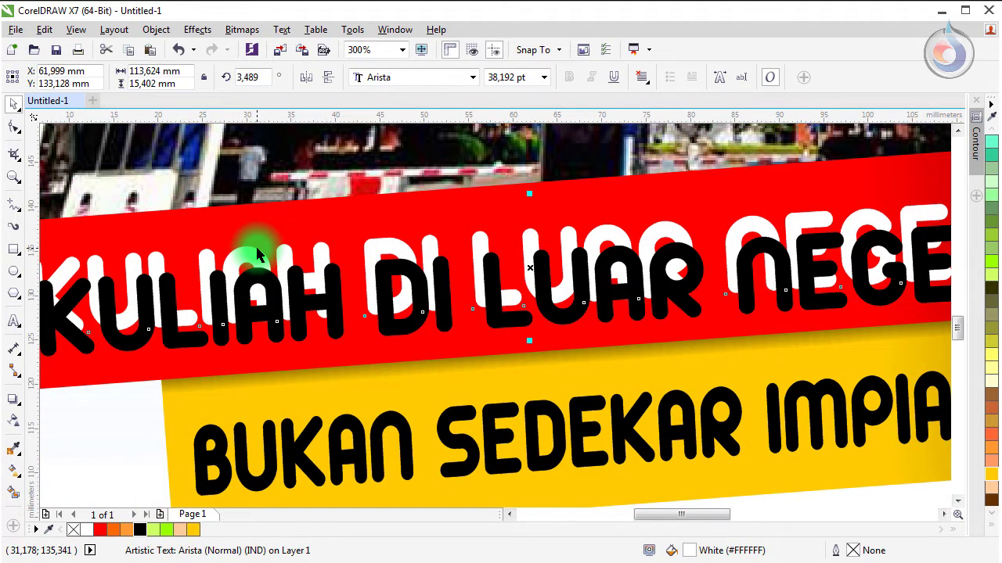
{"action": "key", "text": "shift+Page_Up"}
{"action": "key", "text": "Escape"}
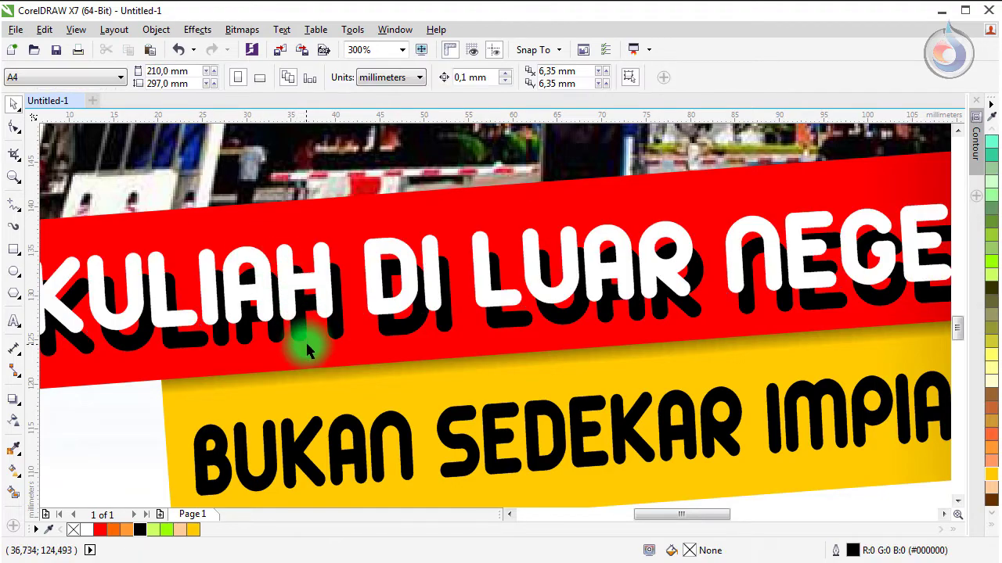
{"action": "mouse_move", "coordinate": [298, 337]}
{"action": "left_mouse_down"}
{"action": "mouse_move", "coordinate": [300, 320]}
{"action": "mouse_move", "coordinate": [290, 321]}
{"action": "left_mouse_up"}
Step: Place a slightly offset white copy behind the black BUKAN SEDEKAR IMPIAN text as an edge
{"action": "scroll", "coordinate": [439, 406], "scroll_direction": "down", "scroll_amount": 1}
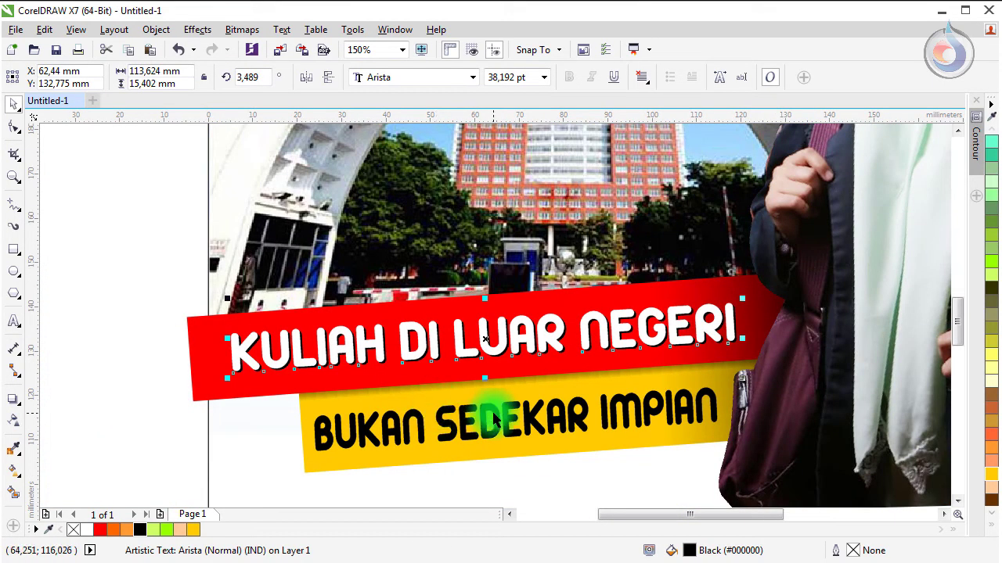
{"action": "left_click", "coordinate": [469, 409]}
{"action": "scroll", "coordinate": [467, 403], "scroll_direction": "up", "scroll_amount": 1}
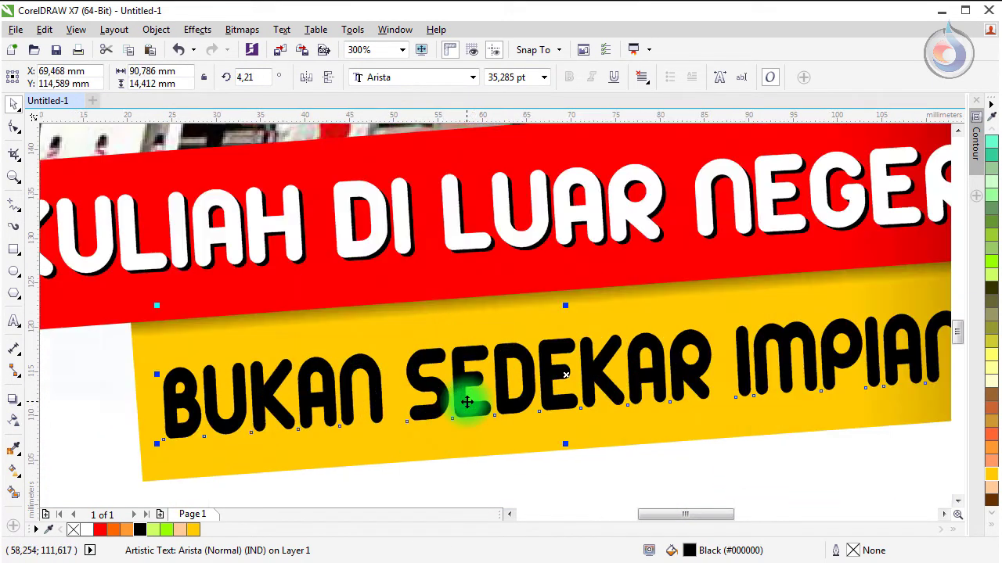
{"action": "left_click_drag", "start_coordinate": [412, 373], "coordinate": [427, 414]}
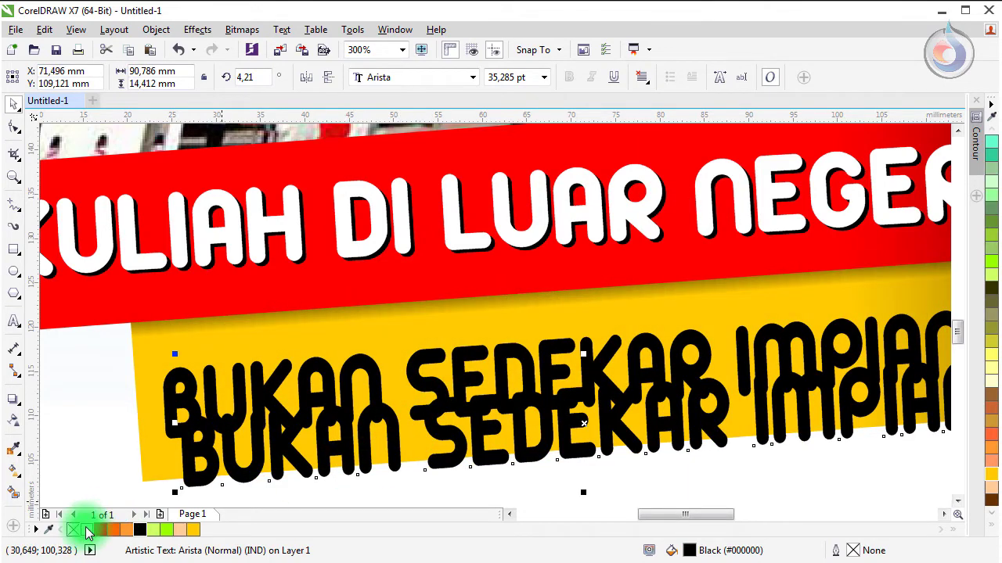
{"action": "left_click", "coordinate": [88, 531]}
{"action": "left_click_drag", "start_coordinate": [195, 464], "coordinate": [194, 414]}
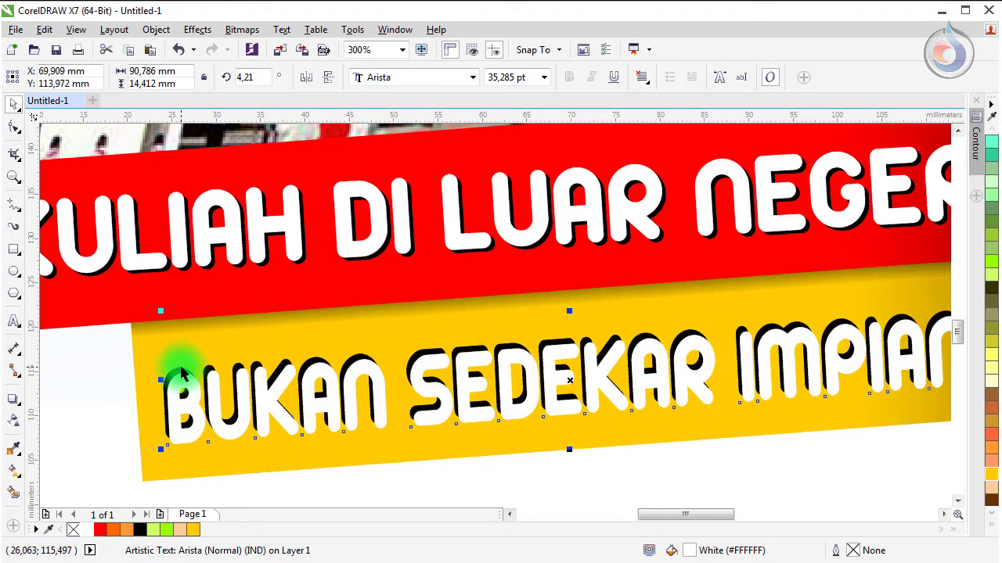
{"action": "key", "text": "ctrl+Page_Down"}
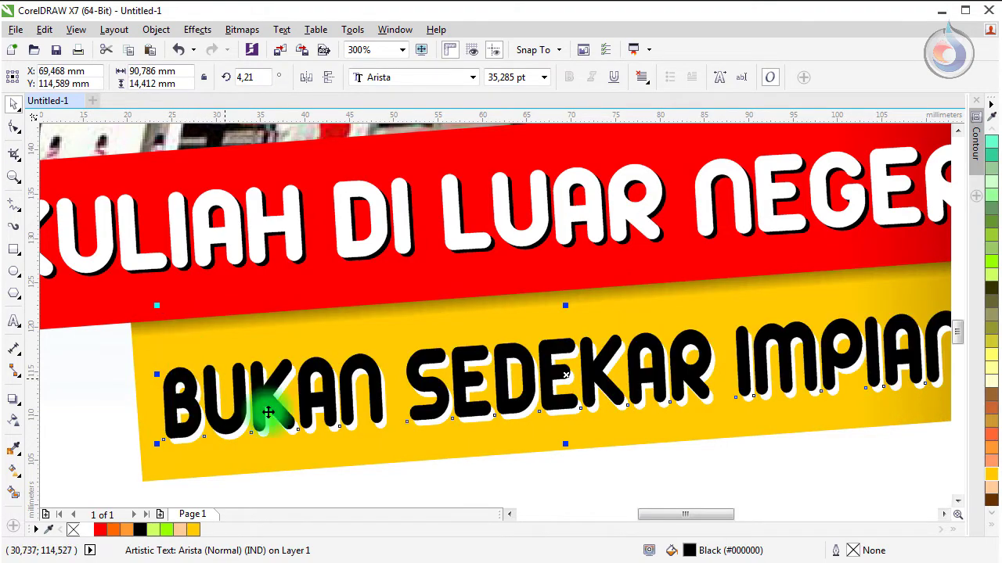
{"action": "left_click", "coordinate": [307, 436]}
{"action": "mouse_move", "coordinate": [310, 436]}
{"action": "left_mouse_down"}
{"action": "mouse_move", "coordinate": [310, 425]}
{"action": "mouse_move", "coordinate": [303, 450]}
{"action": "left_mouse_up"}
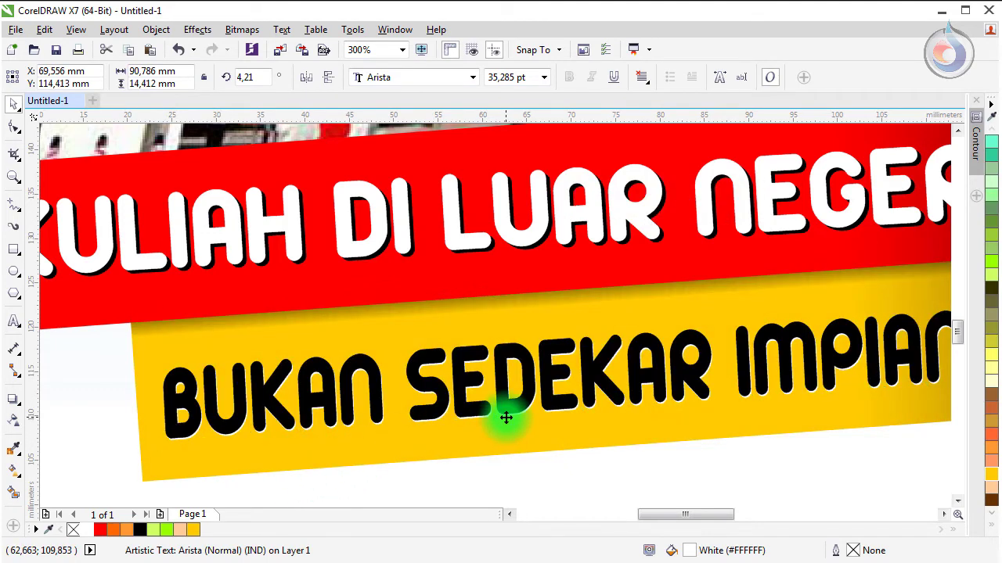
{"action": "key", "text": "Escape"}
{"action": "scroll", "coordinate": [509, 415], "scroll_direction": "down", "scroll_amount": 1}
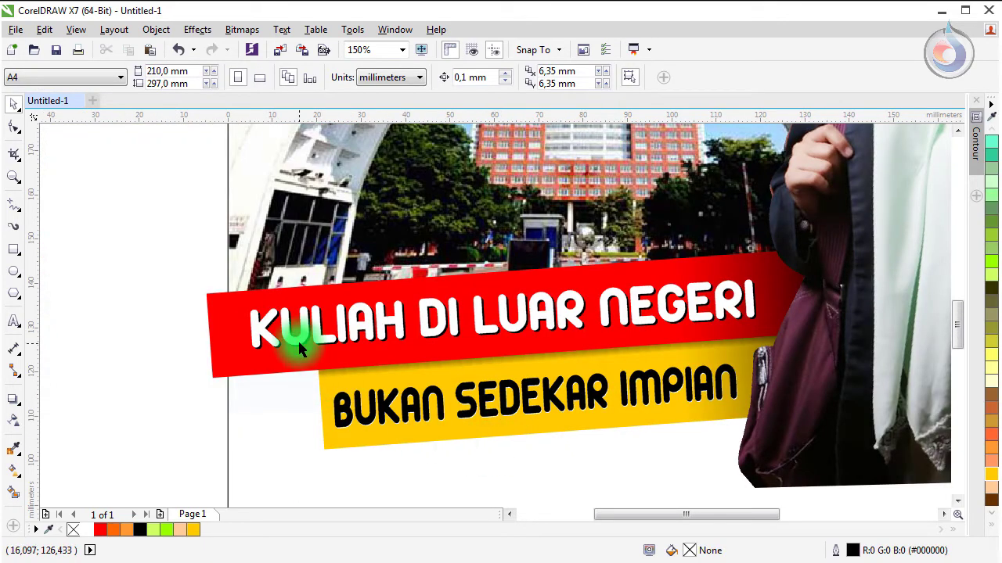
Step: Select all eight poster objects and group them
{"action": "scroll", "coordinate": [302, 331], "scroll_direction": "down", "scroll_amount": 1}
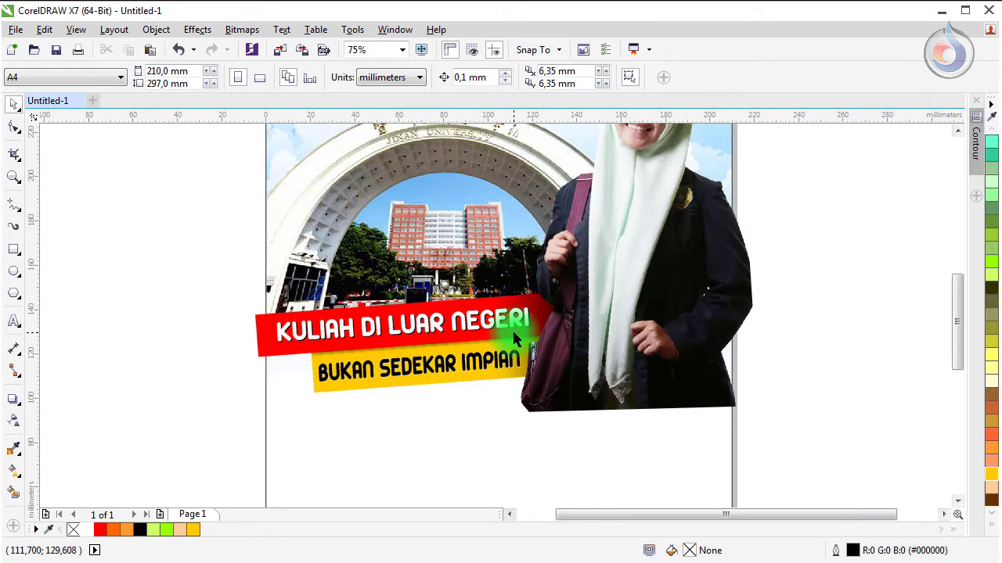
{"action": "scroll", "coordinate": [473, 286], "scroll_direction": "down", "scroll_amount": 1}
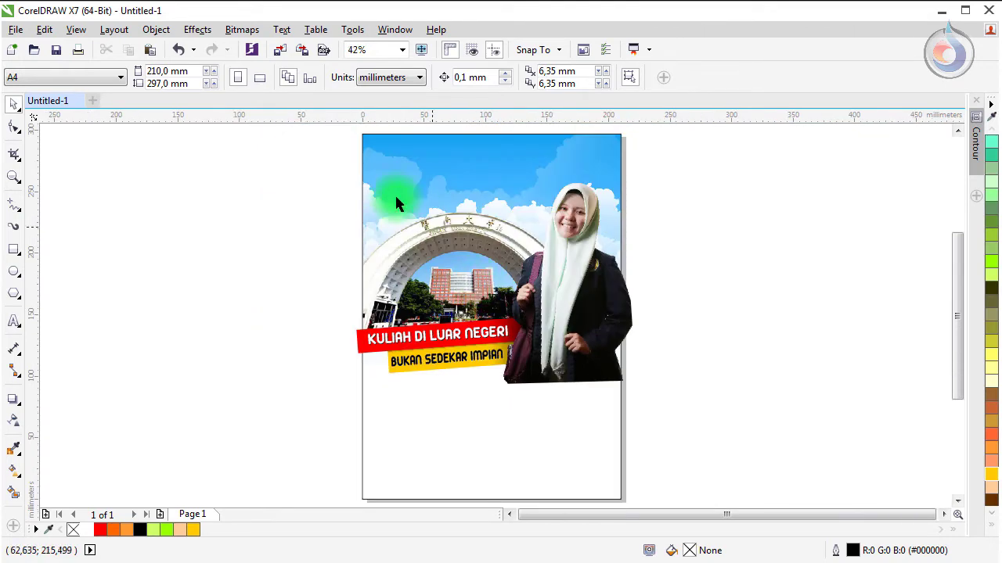
{"action": "left_click_drag", "start_coordinate": [329, 166], "coordinate": [596, 346]}
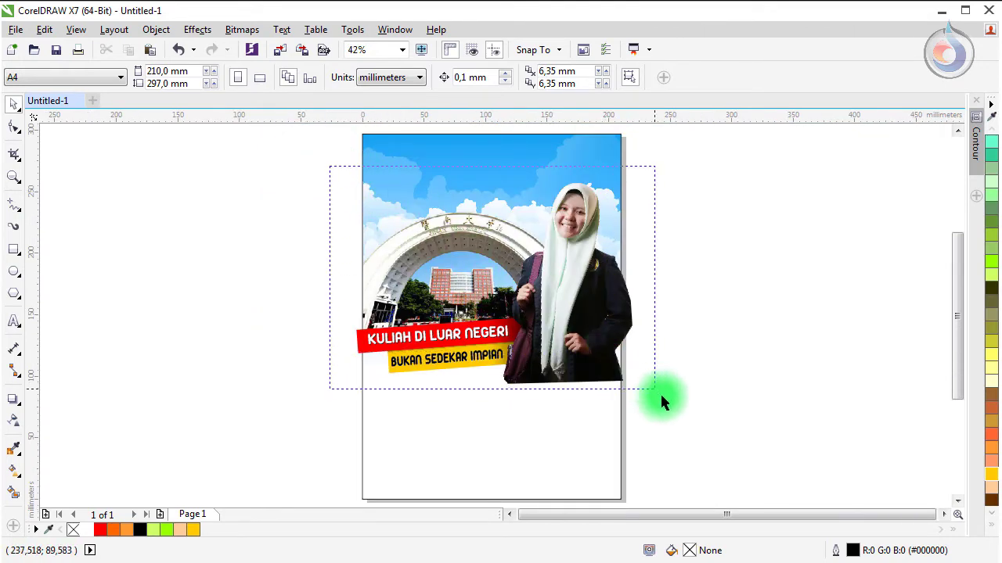
{"action": "left_click_drag", "start_coordinate": [666, 406], "coordinate": [666, 403]}
{"action": "scroll", "coordinate": [539, 257], "scroll_direction": "up", "scroll_amount": 1}
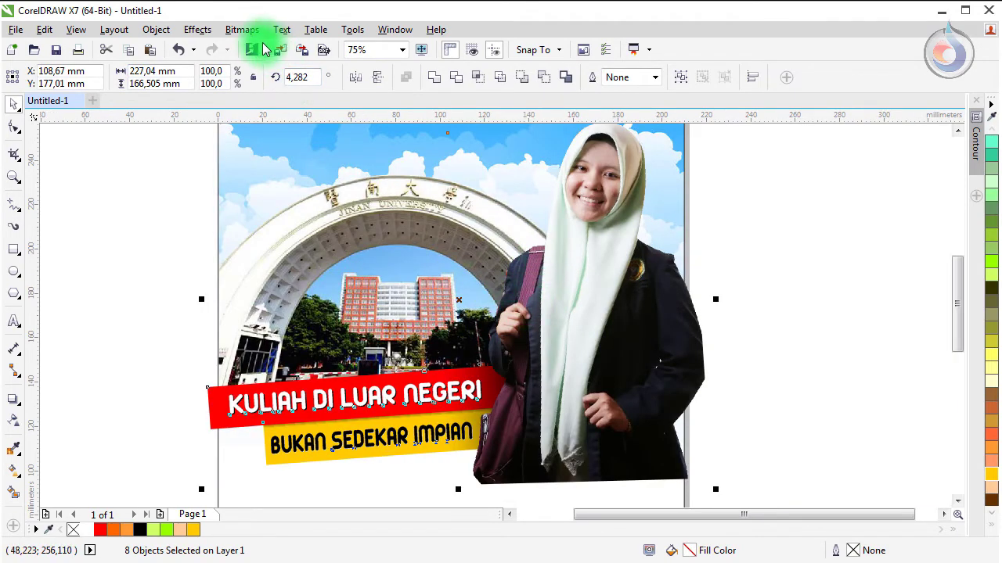
{"action": "left_click", "coordinate": [282, 29]}
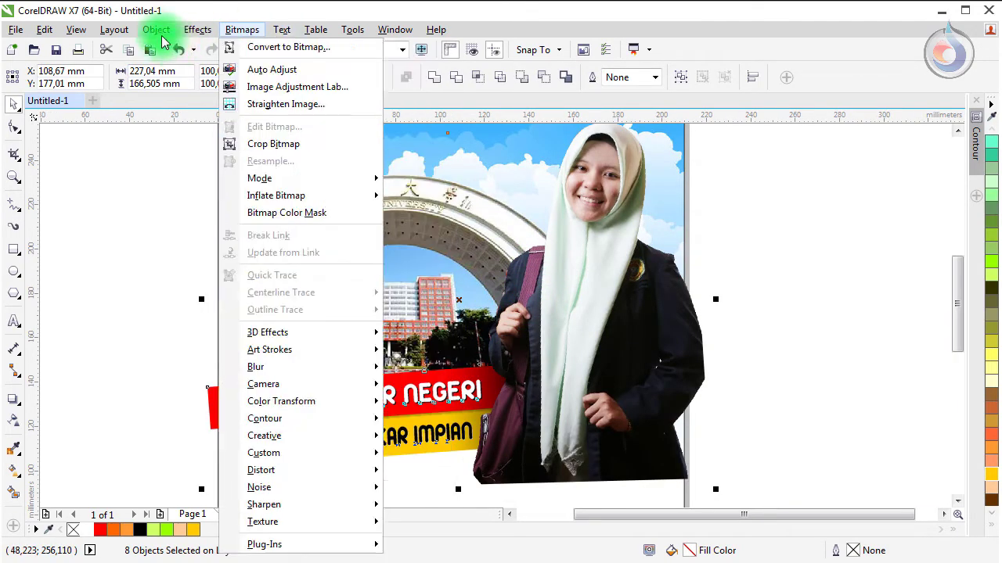
{"action": "left_click", "coordinate": [156, 31]}
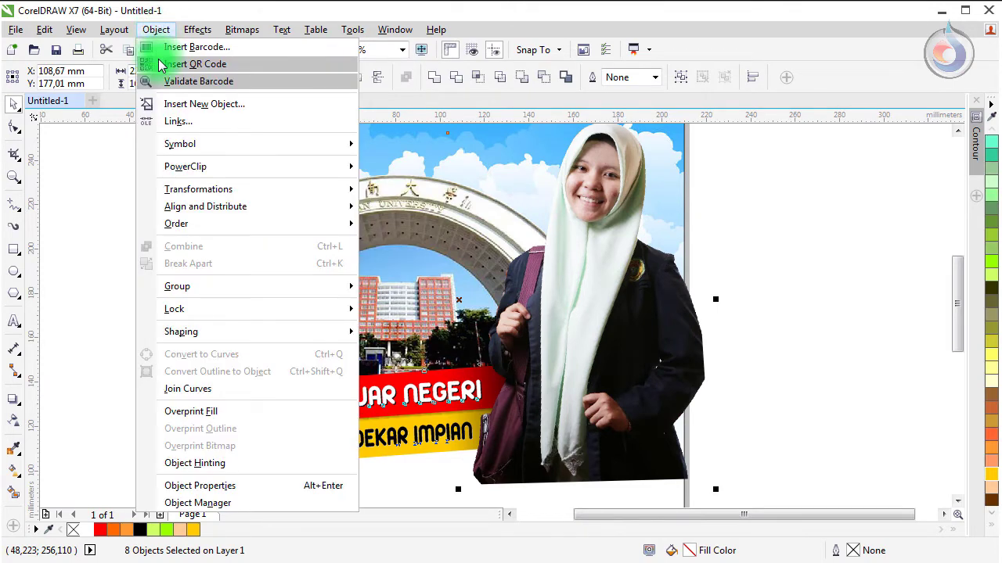
{"action": "mouse_move", "coordinate": [263, 290]}
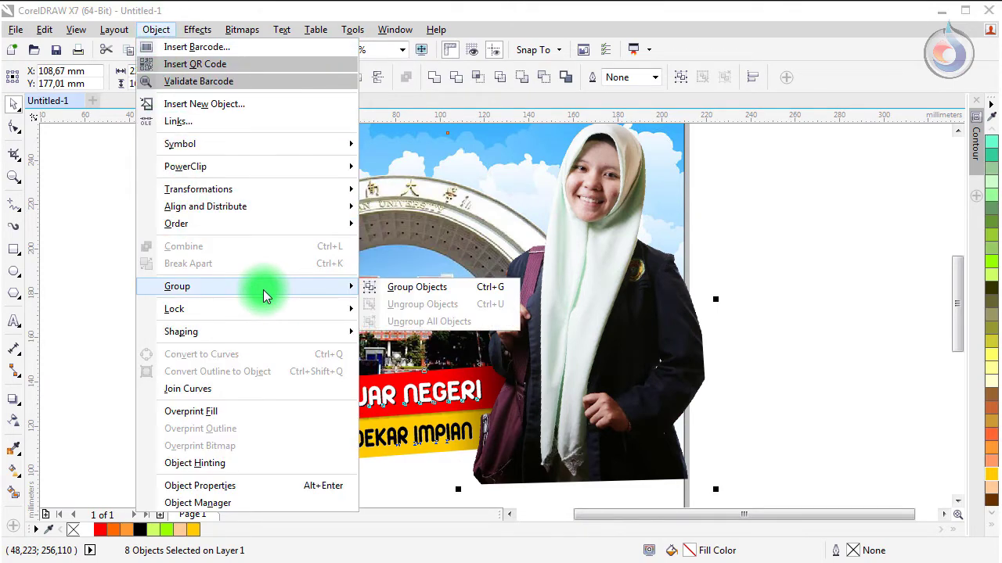
{"action": "left_click", "coordinate": [424, 292]}
Step: PowerClip the poster group inside the A4 page frame to trim overhanging edges
{"action": "scroll", "coordinate": [280, 256], "scroll_direction": "down", "scroll_amount": 1}
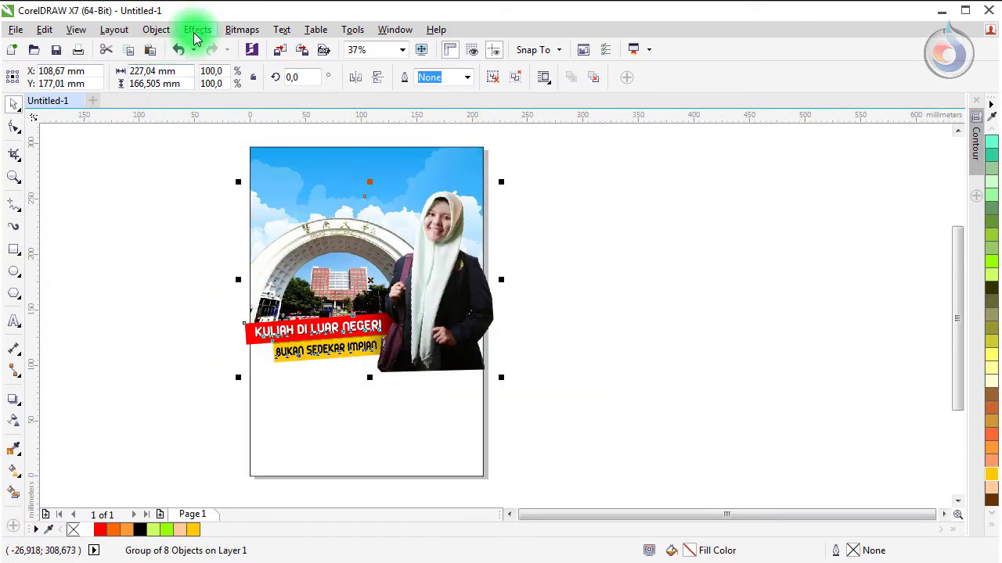
{"action": "left_click", "coordinate": [158, 31]}
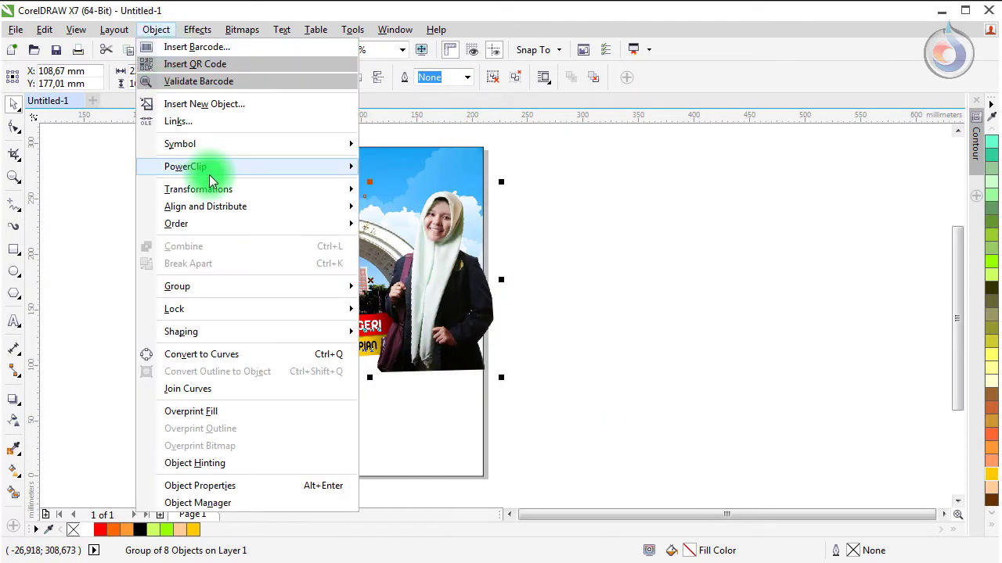
{"action": "mouse_move", "coordinate": [206, 166]}
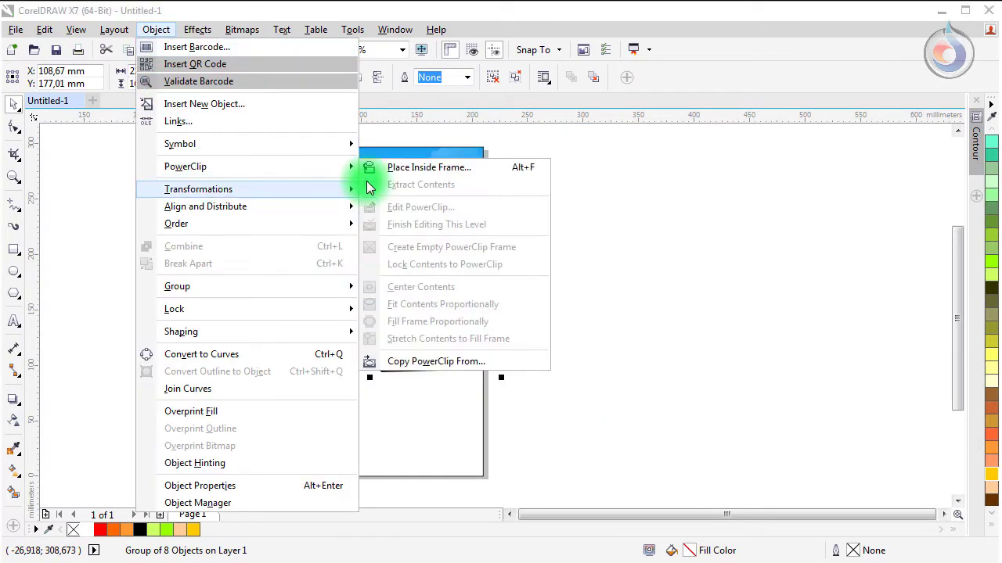
{"action": "left_click", "coordinate": [413, 167]}
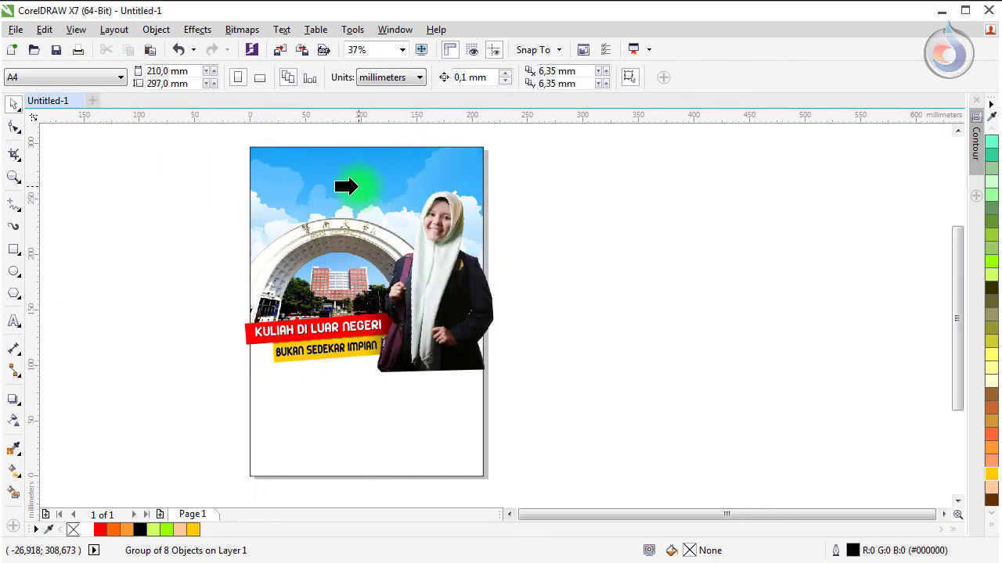
{"action": "left_click", "coordinate": [346, 187]}
{"action": "left_click", "coordinate": [222, 324]}
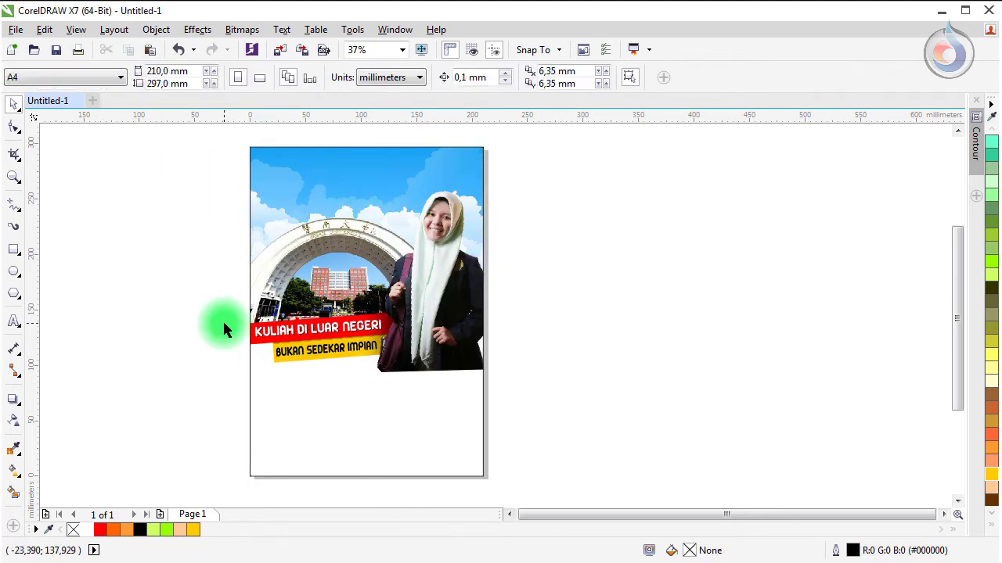
{"action": "left_click", "coordinate": [347, 348]}
Step: Show the whole page and add the text line 'Selamat dan Sukses Kepada' below the banners
{"action": "key", "text": "shift+F4"}
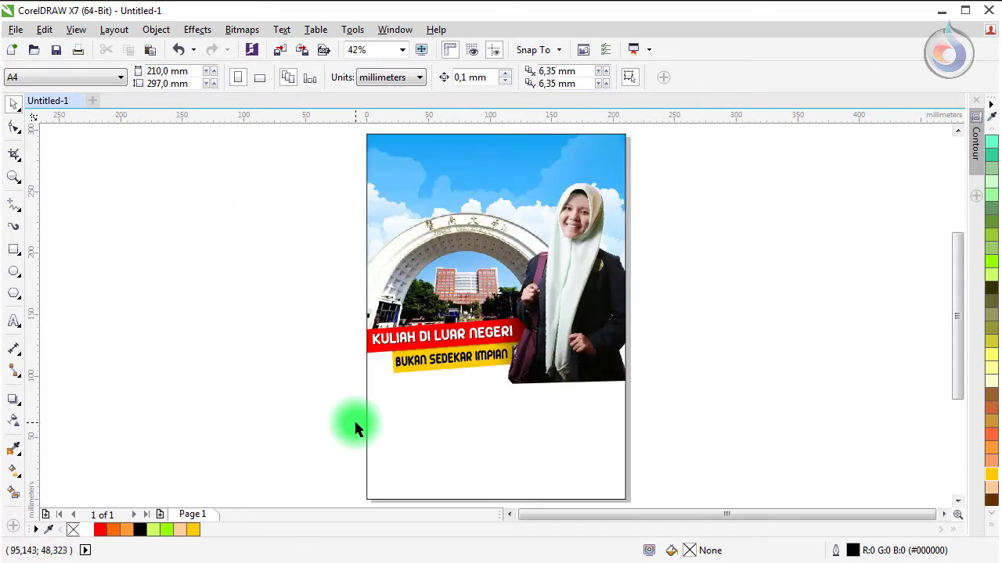
{"action": "scroll", "coordinate": [506, 349], "scroll_direction": "up", "scroll_amount": 2}
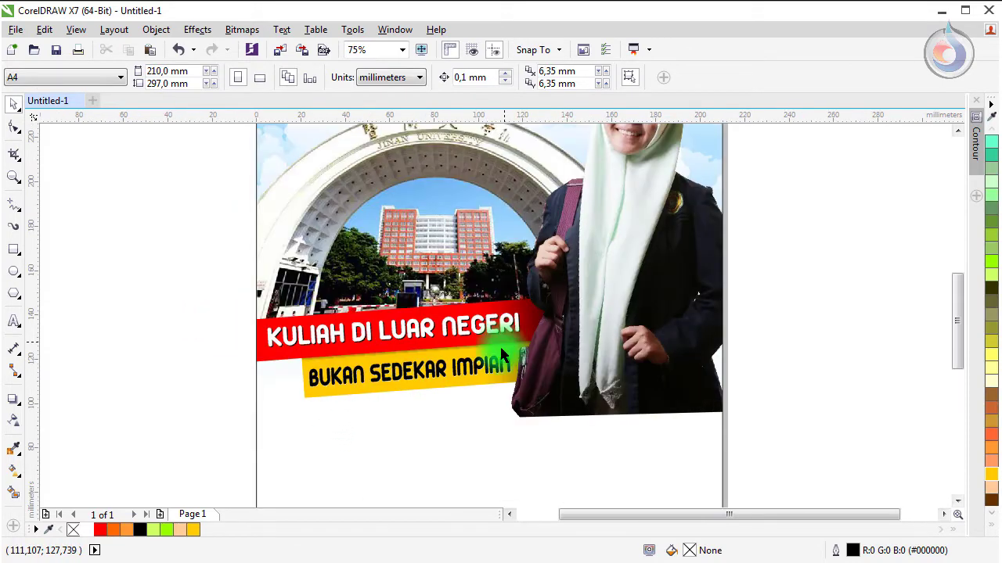
{"action": "scroll", "coordinate": [447, 343], "scroll_direction": "down", "scroll_amount": 3}
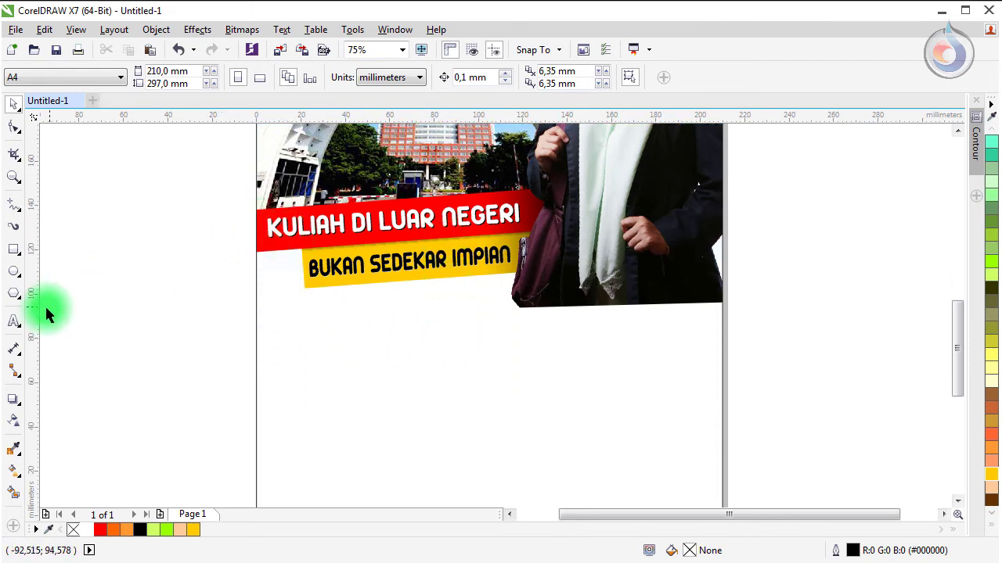
{"action": "left_click", "coordinate": [18, 322]}
{"action": "left_click", "coordinate": [340, 348]}
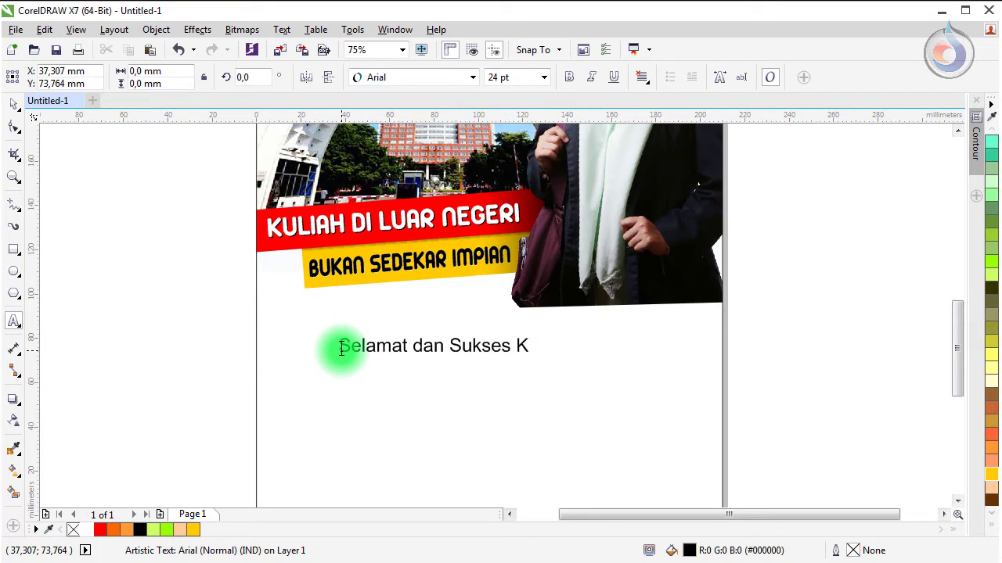
{"action": "scroll", "coordinate": [340, 349], "scroll_direction": "down", "scroll_amount": 2}
{"action": "key", "text": "Escape"}
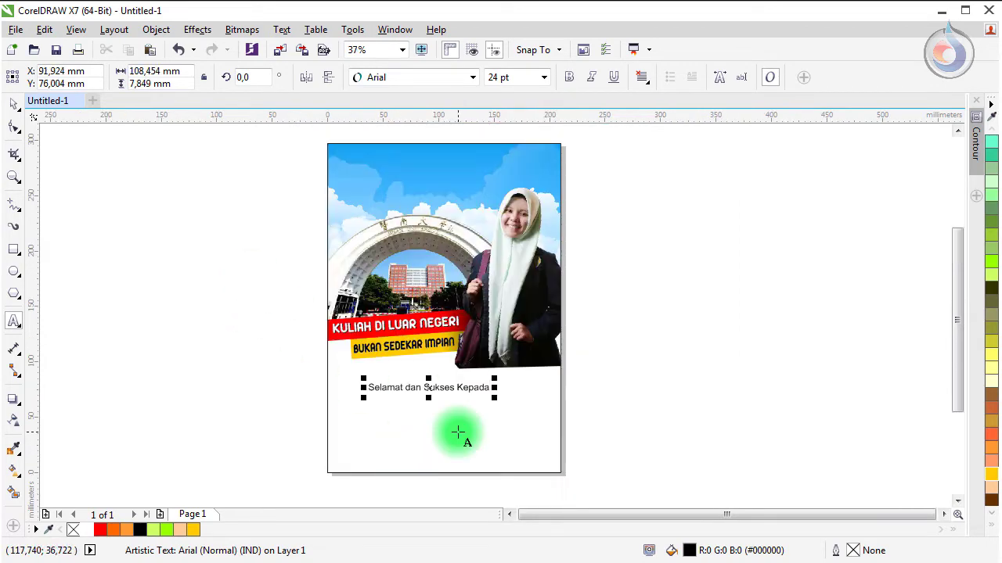
{"action": "scroll", "coordinate": [347, 342], "scroll_direction": "up", "scroll_amount": 2}
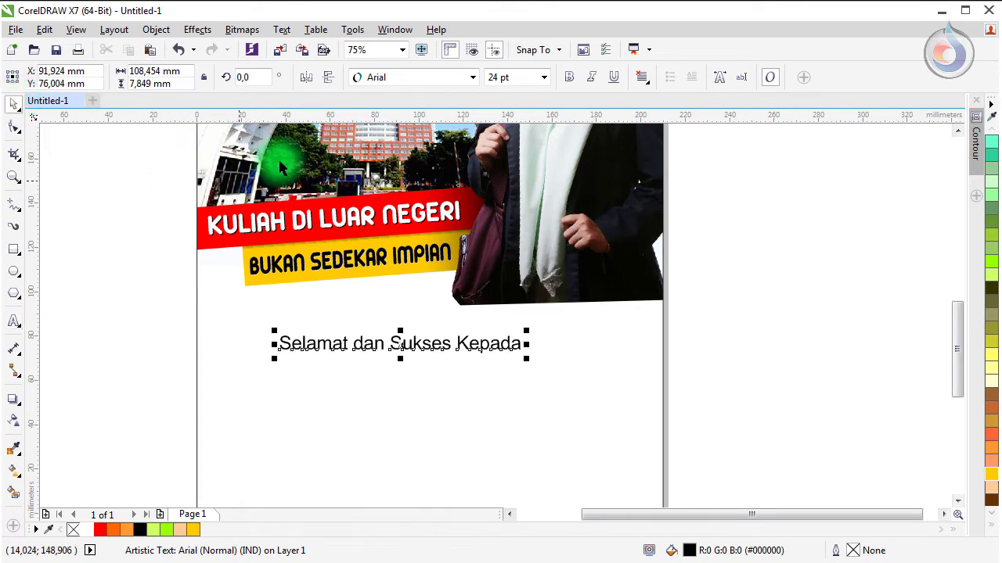
Step: Make the greeting white Oswald Light and place it on the portrait's dark lower strip
{"action": "left_click", "coordinate": [380, 78]}
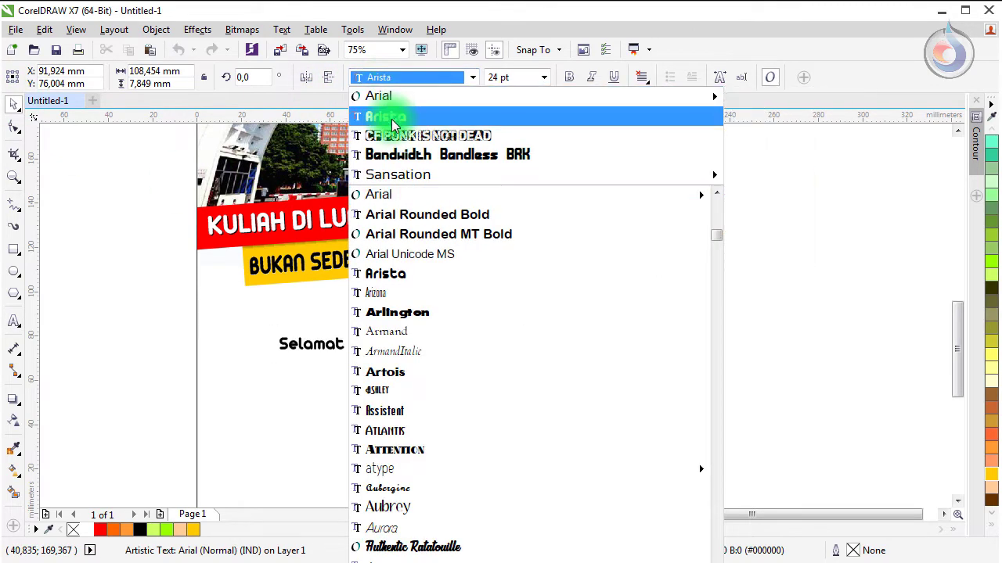
{"action": "left_click", "coordinate": [391, 117]}
{"action": "left_click_drag", "start_coordinate": [381, 354], "coordinate": [517, 284]}
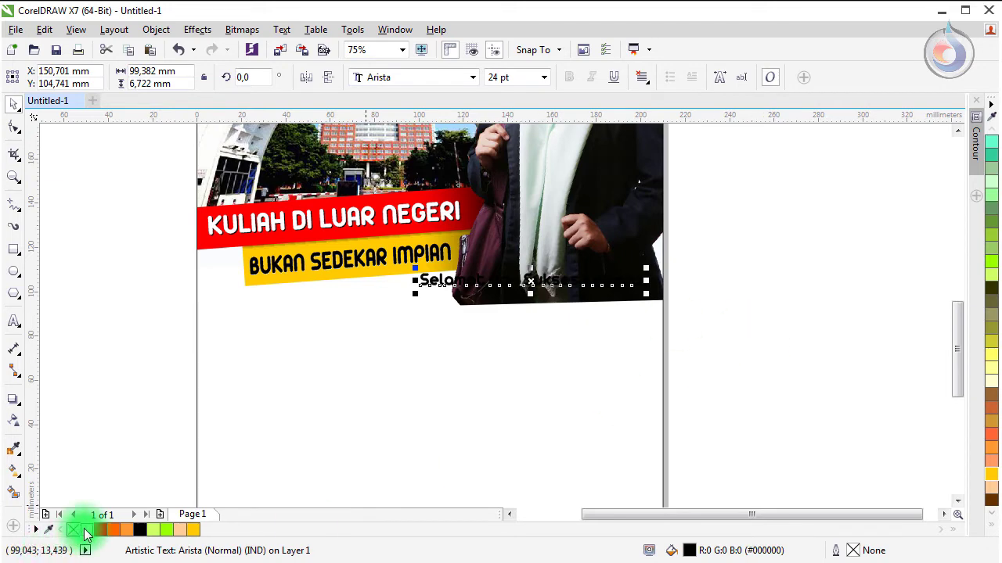
{"action": "left_click", "coordinate": [87, 530]}
{"action": "left_click", "coordinate": [382, 79]}
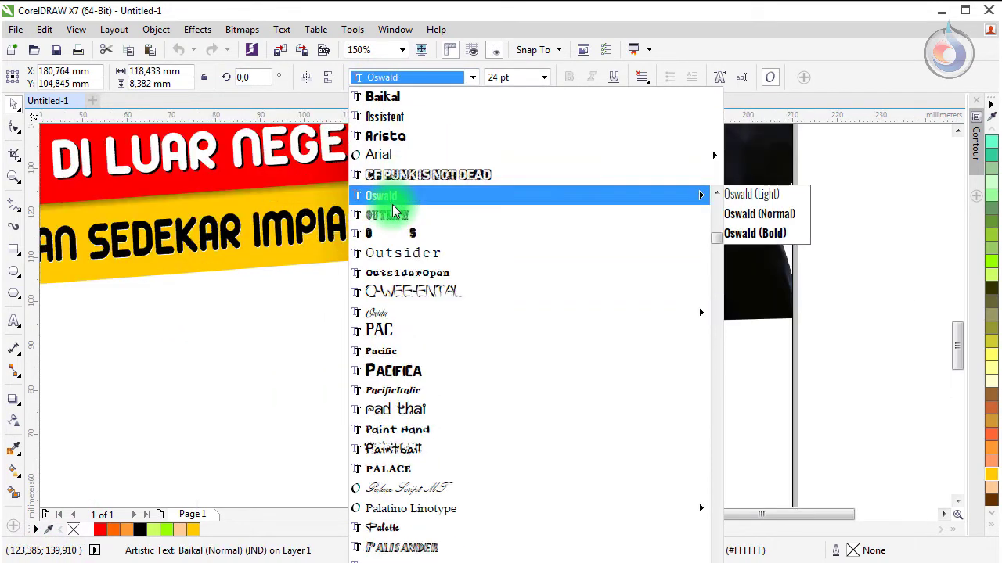
{"action": "left_click", "coordinate": [763, 192]}
{"action": "left_click_drag", "start_coordinate": [455, 283], "coordinate": [458, 297]}
{"action": "left_click", "coordinate": [861, 341]}
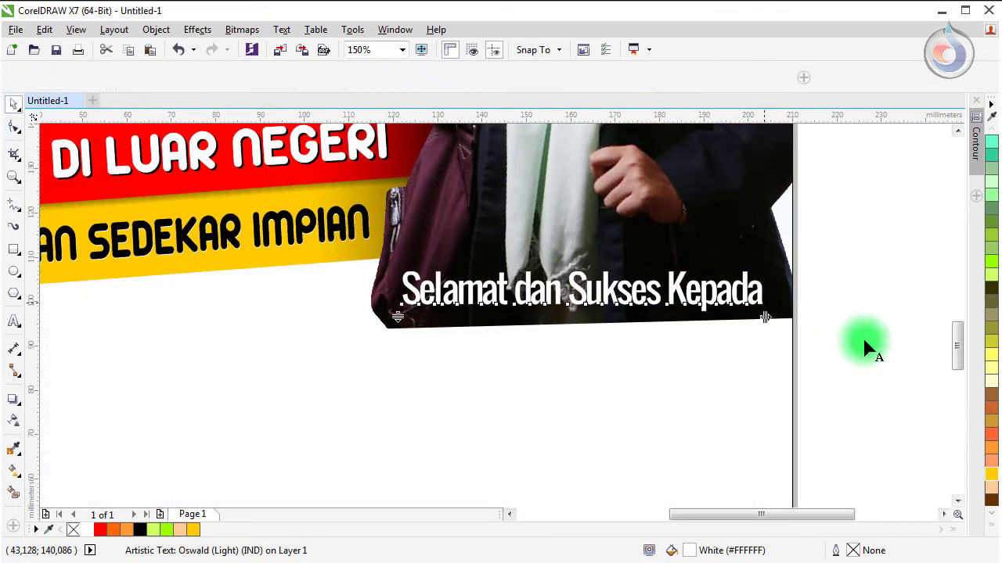
{"action": "left_click", "coordinate": [529, 296]}
{"action": "key", "text": "Escape"}
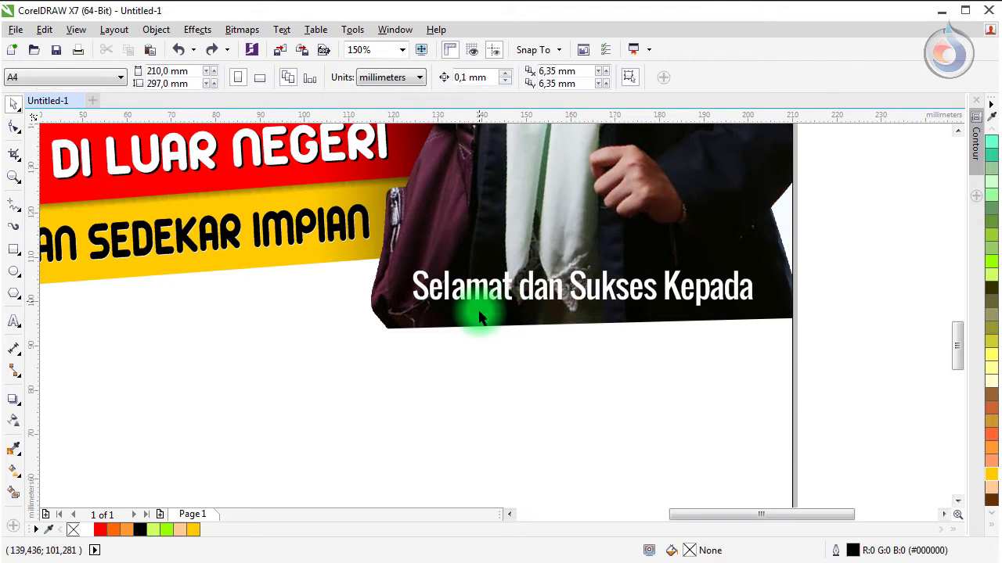
Step: Draw a wide rectangle, about 100 × 14 mm, beneath the greeting text
{"action": "left_click", "coordinate": [15, 250]}
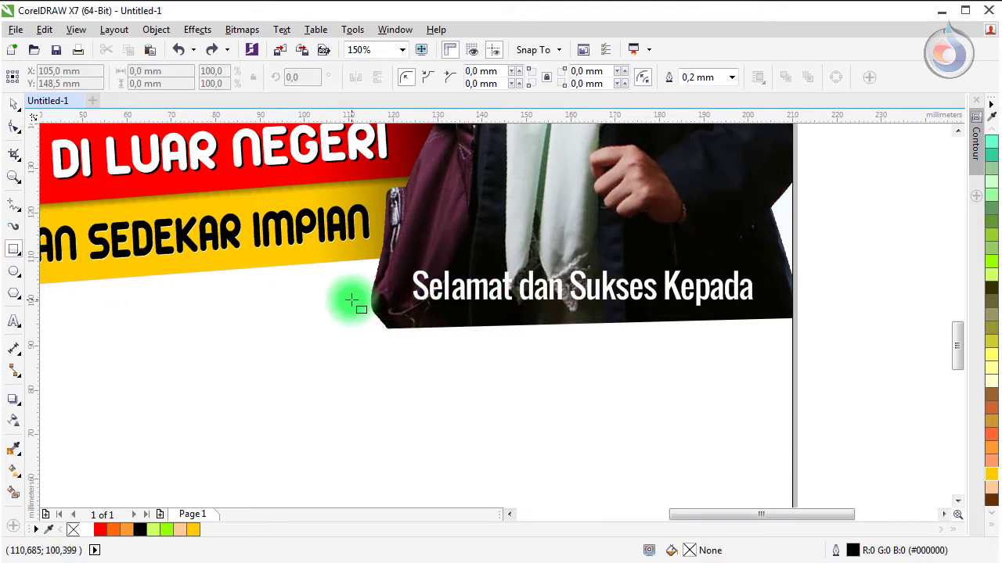
{"action": "left_click_drag", "start_coordinate": [350, 300], "coordinate": [792, 361]}
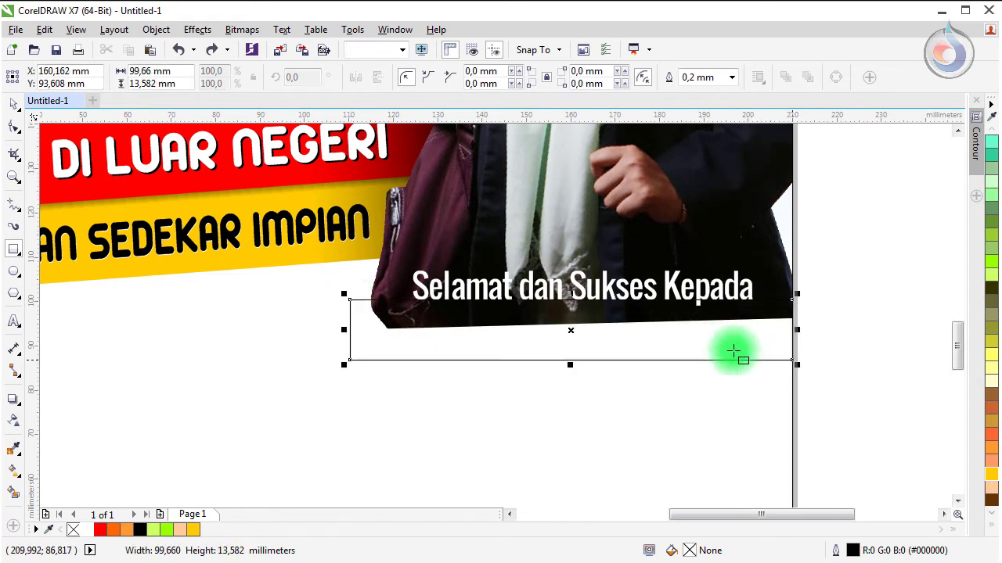
{"action": "left_click", "coordinate": [13, 106]}
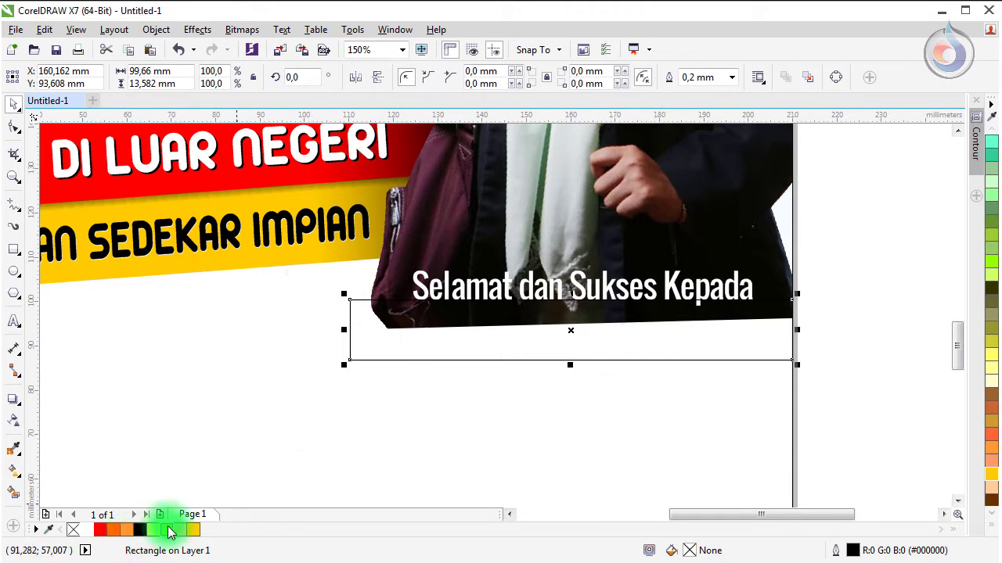
Step: Fill the rectangle with the sky's light blue (#75BCF4) using the eyedropper and remove its outline
{"action": "left_click", "coordinate": [89, 532]}
{"action": "scroll", "coordinate": [208, 340], "scroll_direction": "down", "scroll_amount": 2}
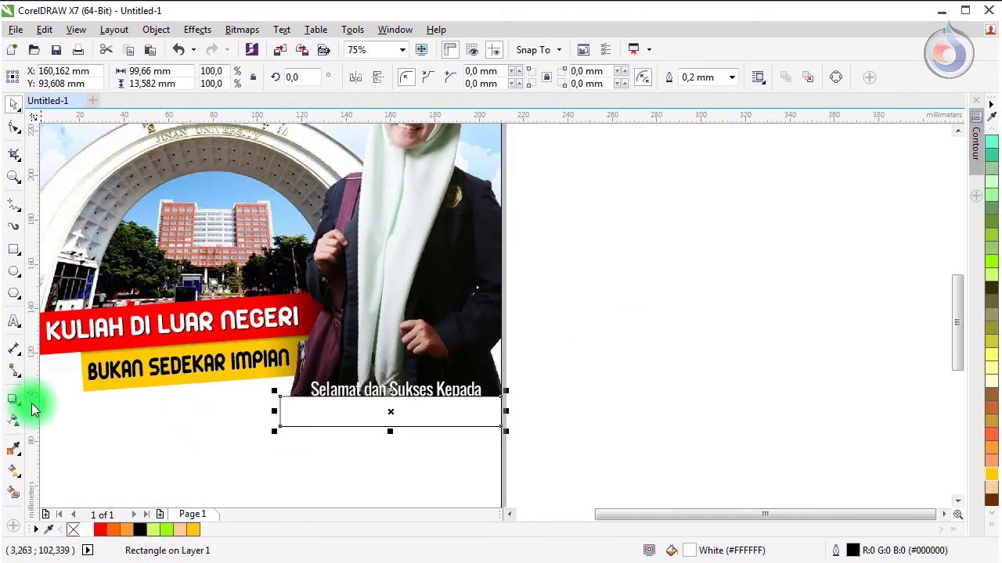
{"action": "left_click", "coordinate": [19, 449]}
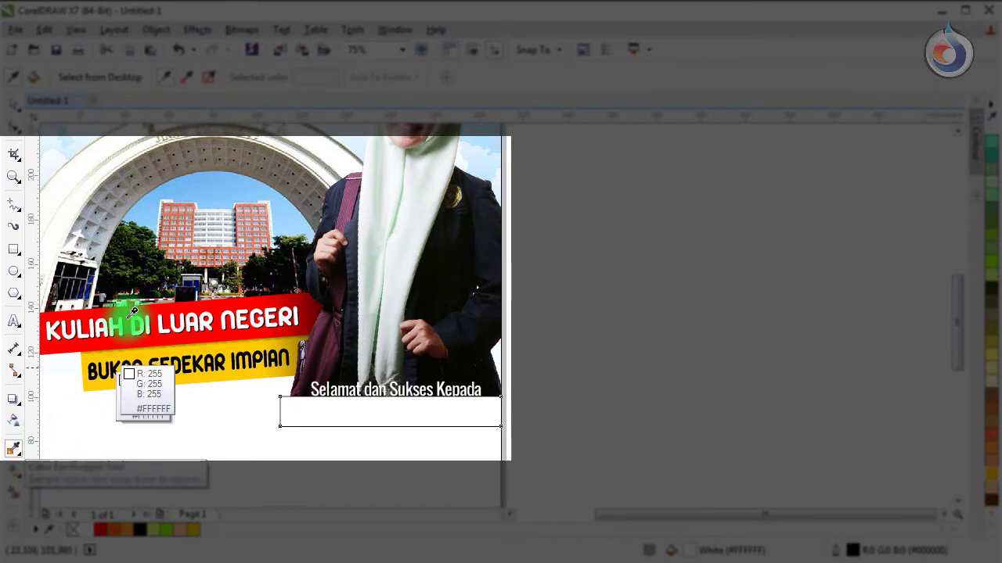
{"action": "left_click", "coordinate": [197, 186]}
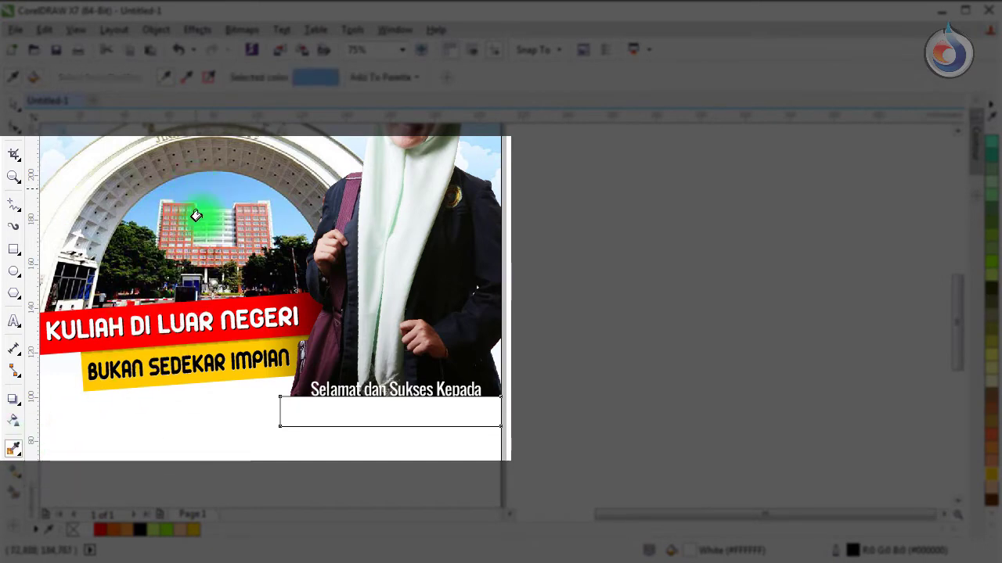
{"action": "left_click", "coordinate": [287, 409]}
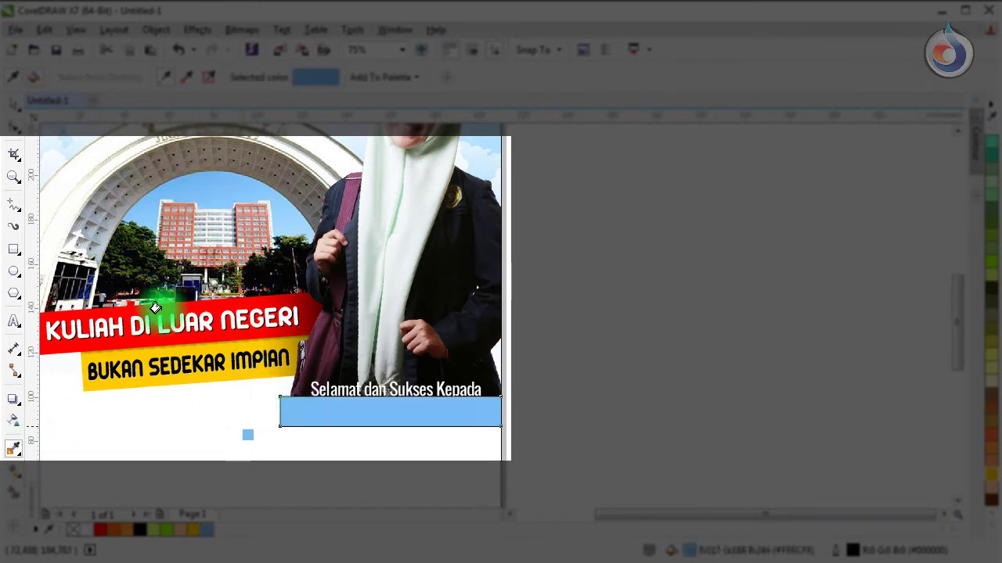
{"action": "left_click", "coordinate": [14, 104]}
{"action": "left_click", "coordinate": [346, 423]}
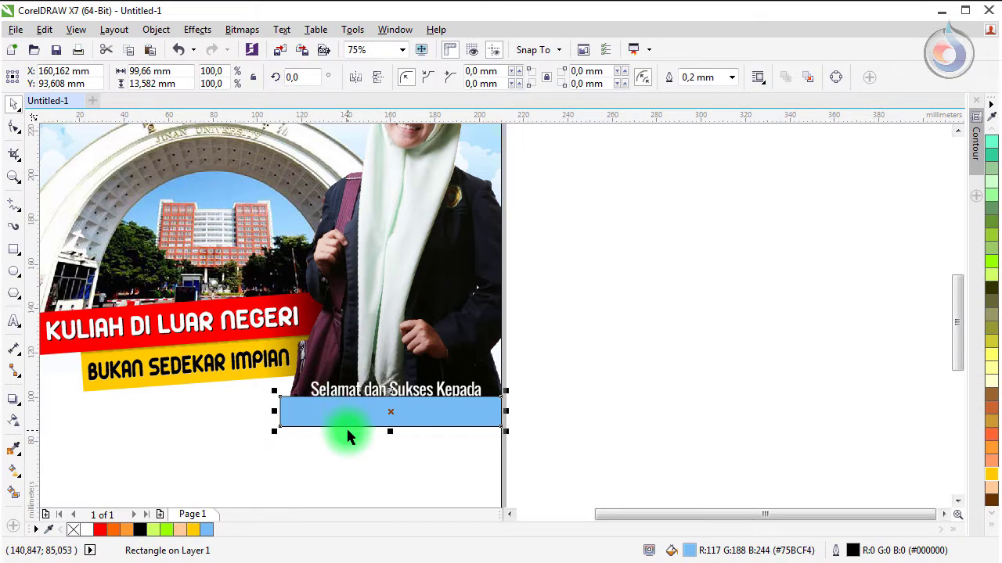
{"action": "scroll", "coordinate": [346, 427], "scroll_direction": "up", "scroll_amount": 3}
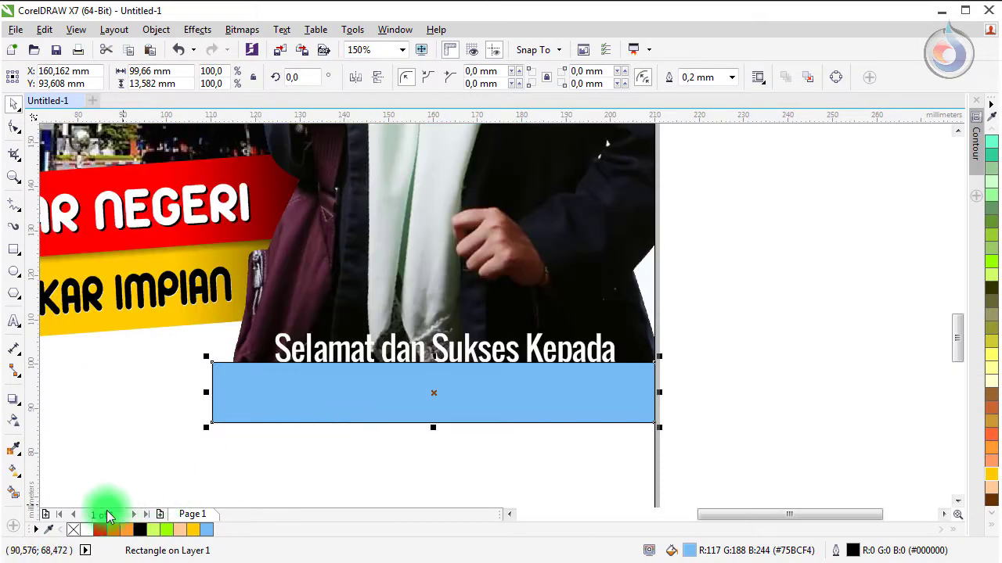
{"action": "right_click", "coordinate": [73, 529]}
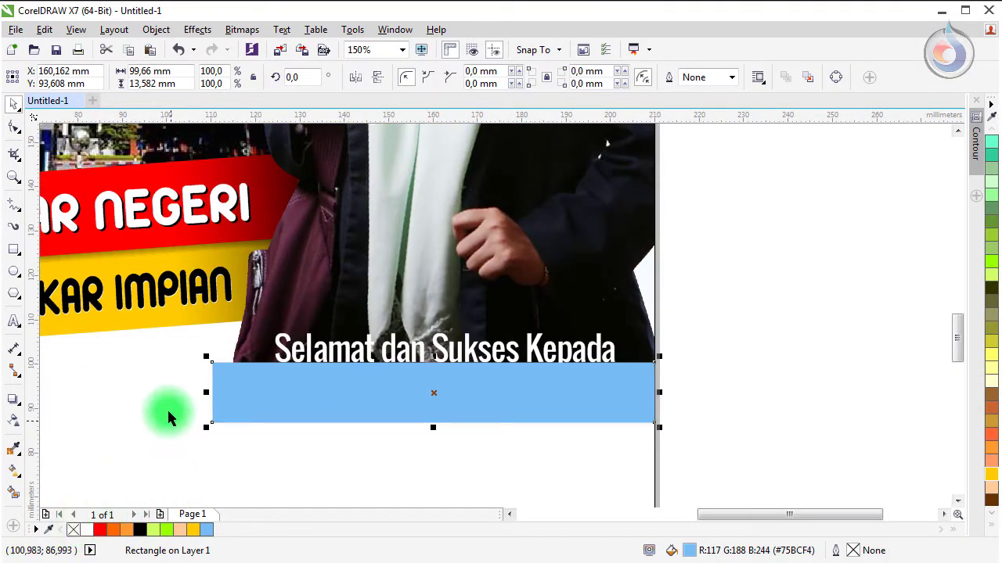
Step: Round the light blue bar's corners by dragging a corner node
{"action": "left_click", "coordinate": [14, 128]}
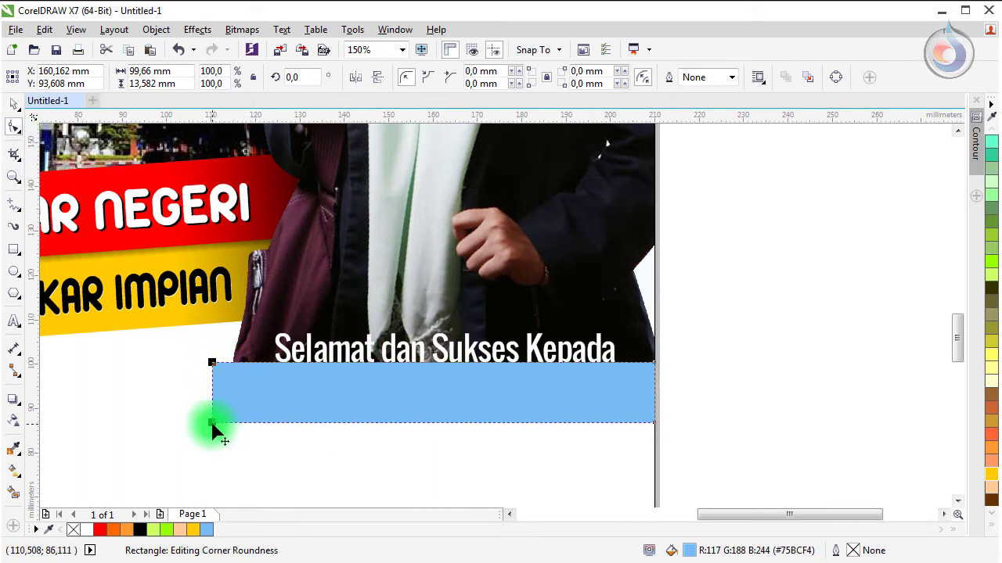
{"action": "left_click_drag", "start_coordinate": [212, 425], "coordinate": [224, 366]}
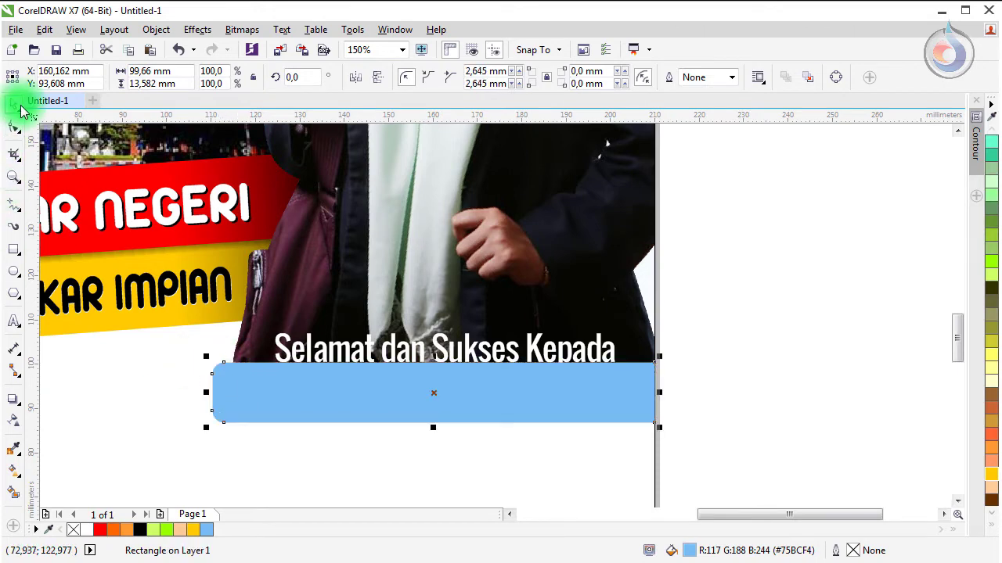
{"action": "left_click", "coordinate": [14, 104]}
Step: Skew the bar into a slanted parallelogram and stretch it wider on both sides
{"action": "left_click", "coordinate": [385, 390]}
{"action": "left_click", "coordinate": [373, 392]}
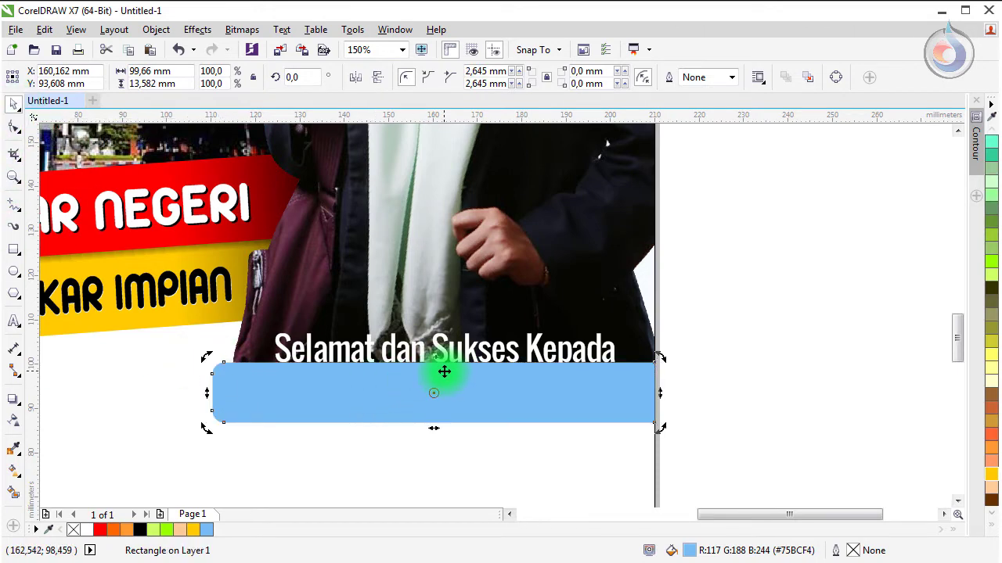
{"action": "left_click_drag", "start_coordinate": [433, 357], "coordinate": [458, 358]}
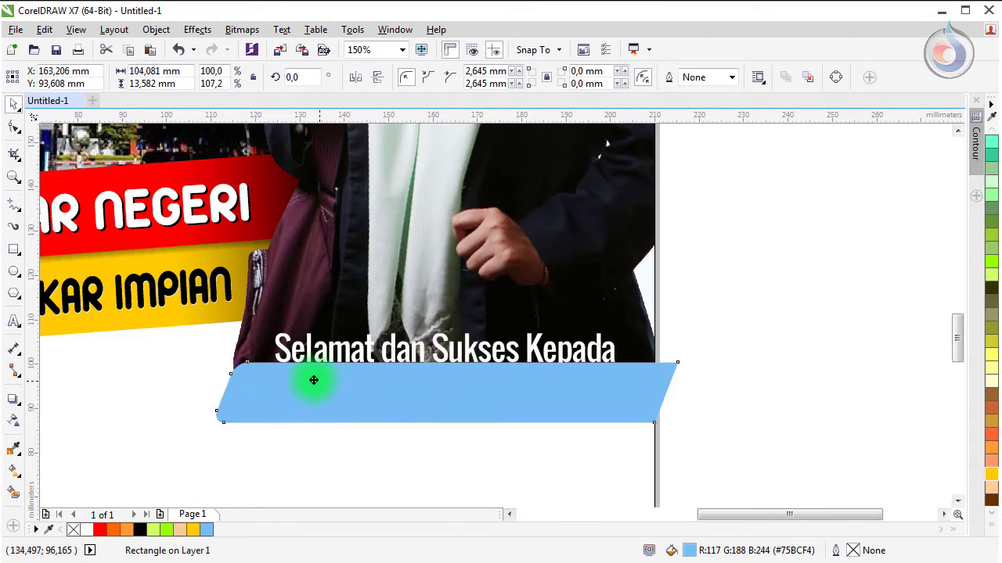
{"action": "left_click_drag", "start_coordinate": [317, 382], "coordinate": [286, 384]}
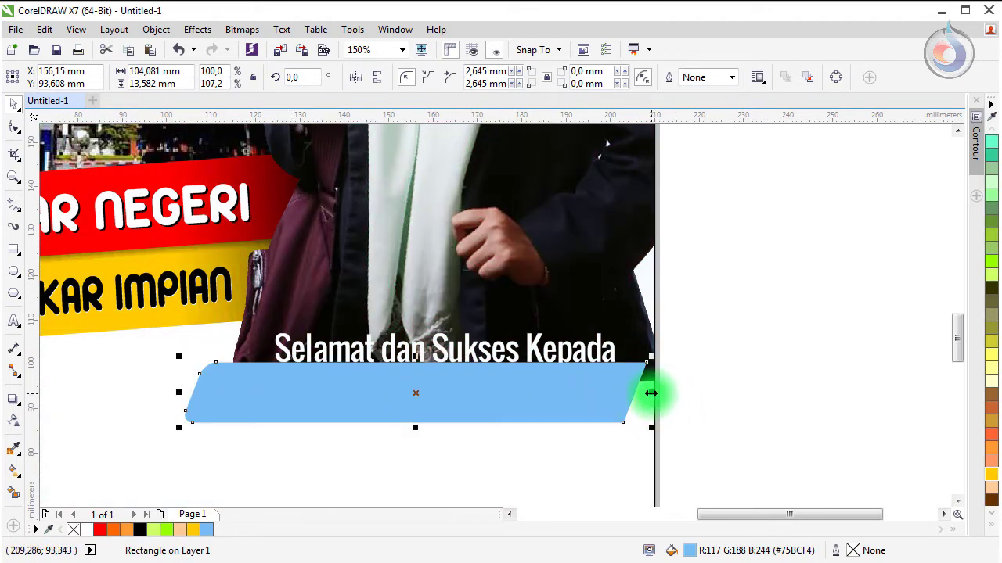
{"action": "left_click_drag", "start_coordinate": [651, 393], "coordinate": [704, 392]}
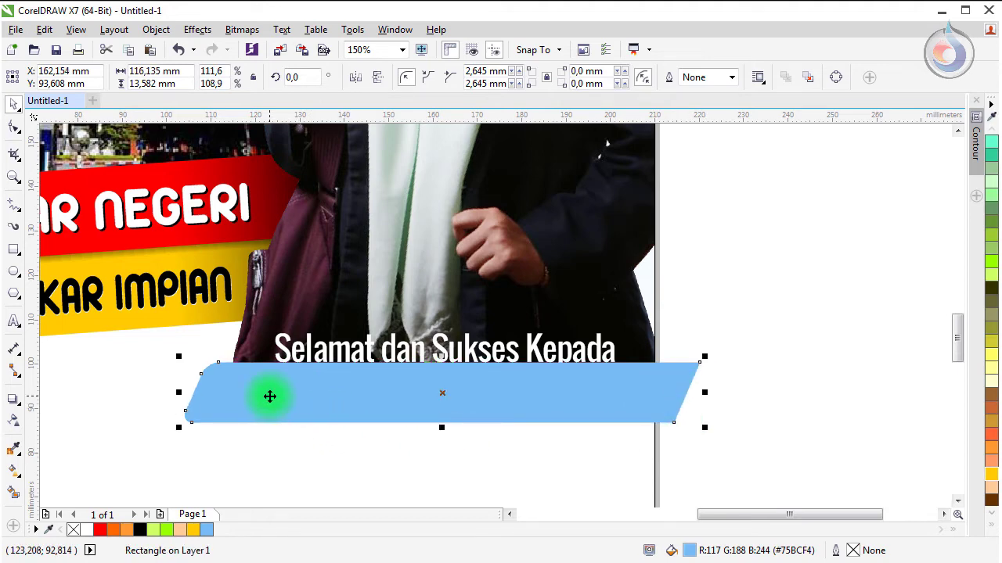
{"action": "left_click_drag", "start_coordinate": [269, 397], "coordinate": [261, 394]}
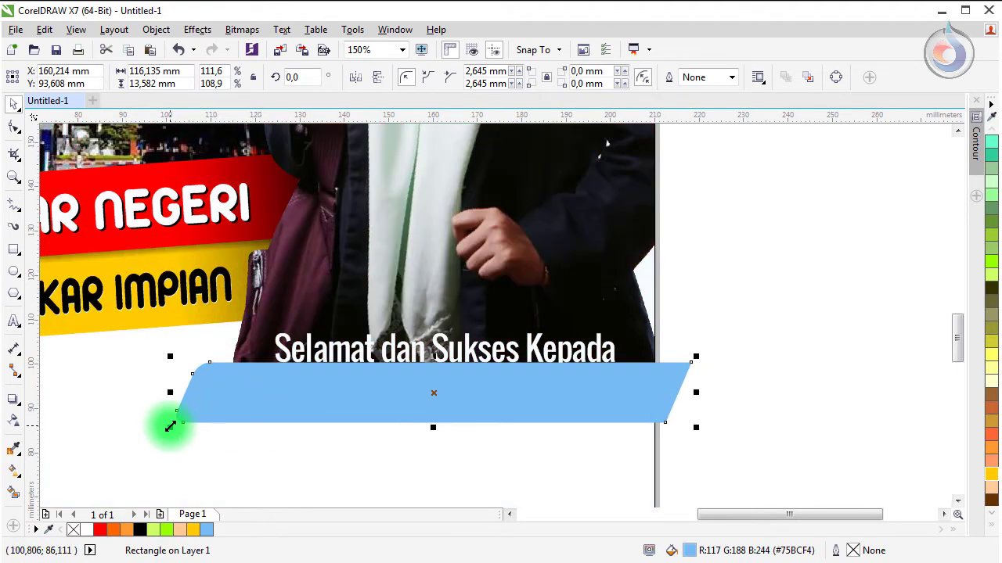
{"action": "left_click_drag", "start_coordinate": [170, 427], "coordinate": [152, 428]}
{"action": "scroll", "coordinate": [250, 407], "scroll_direction": "down", "scroll_amount": 2}
{"action": "right_click", "coordinate": [251, 407]}
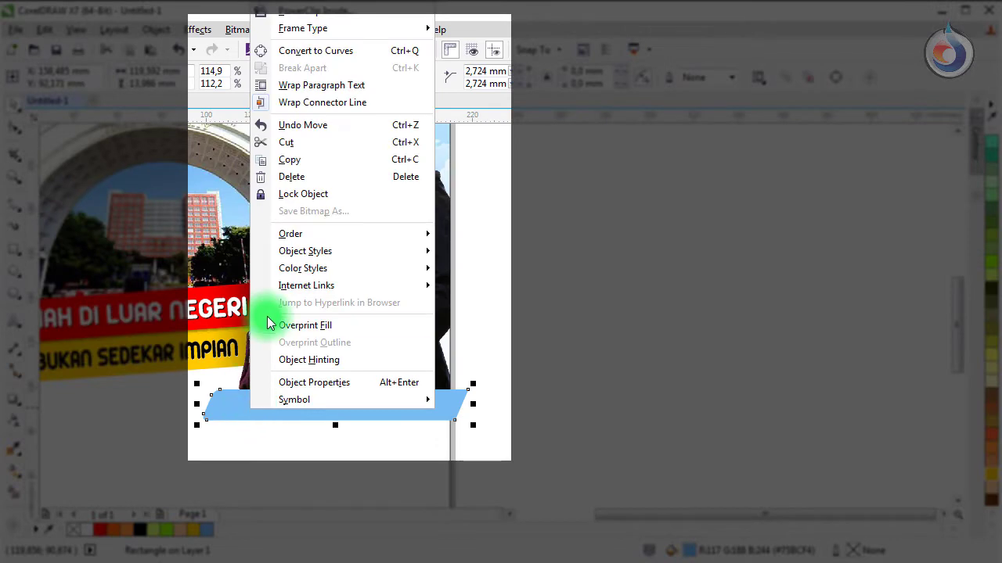
Step: Convert the bar to curves and make a slightly lower copy filled navy #003399
{"action": "left_click", "coordinate": [367, 55]}
{"action": "scroll", "coordinate": [262, 411], "scroll_direction": "up", "scroll_amount": 2}
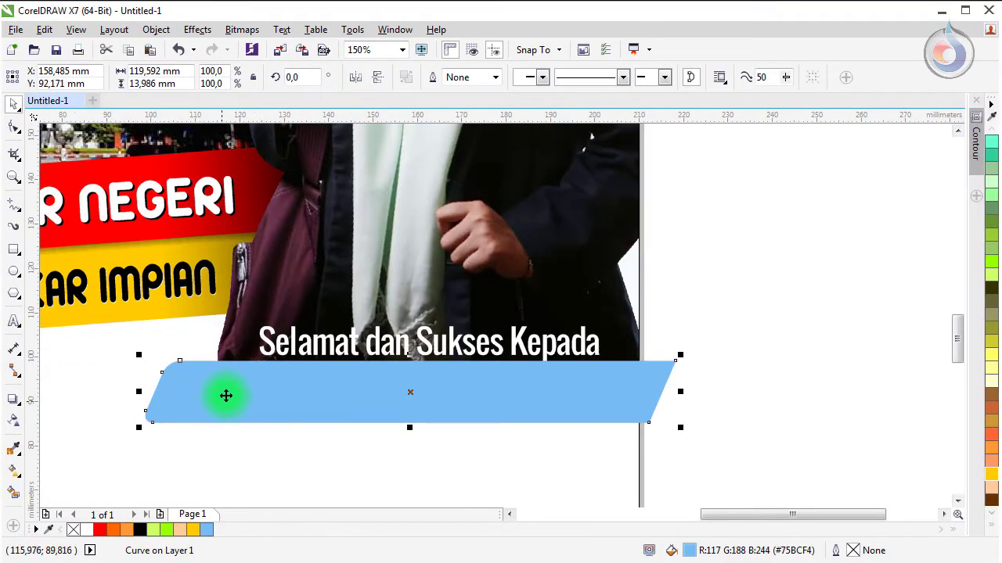
{"action": "left_click_drag", "start_coordinate": [231, 392], "coordinate": [239, 418]}
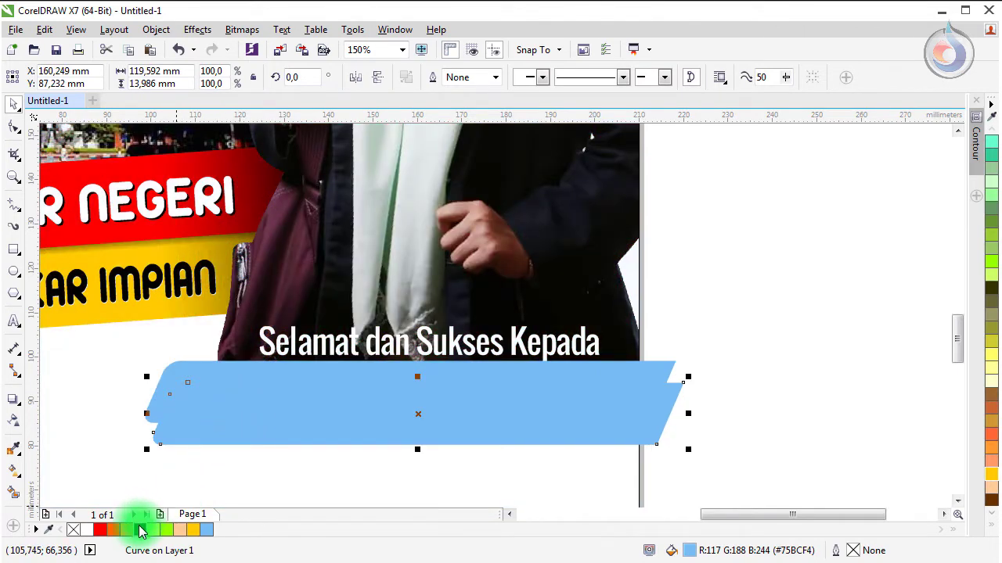
{"action": "left_click", "coordinate": [994, 532]}
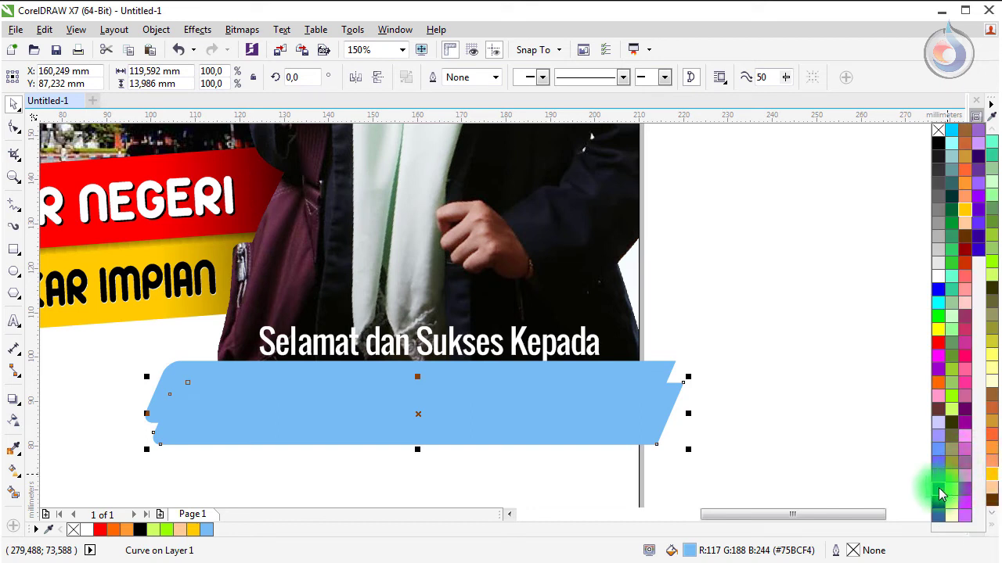
{"action": "left_click_drag", "start_coordinate": [938, 487], "coordinate": [176, 400]}
Step: Bring the light blue bar to the front and shift the navy copy down-left as a border
{"action": "left_click", "coordinate": [205, 373]}
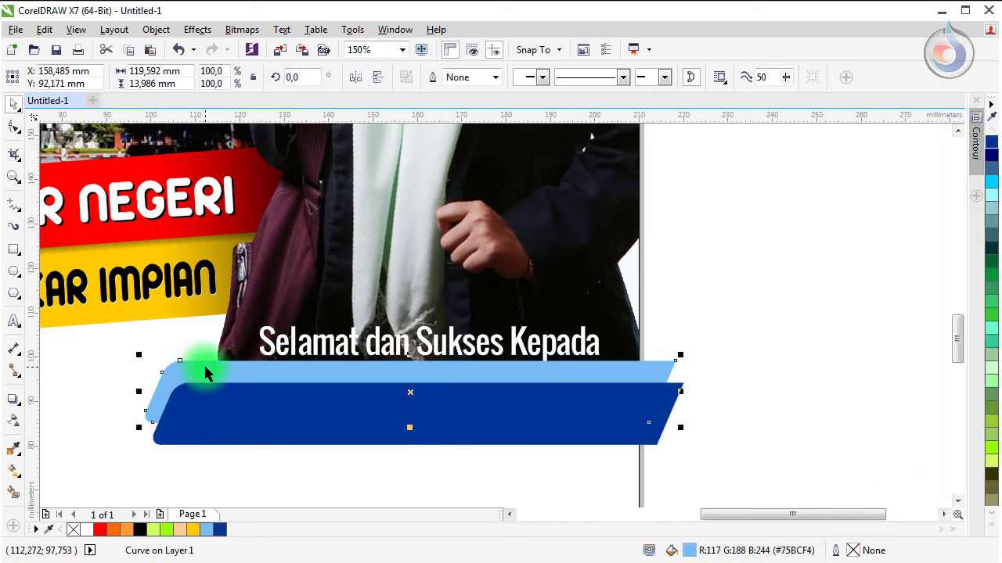
{"action": "key", "text": "shift+Page_Up"}
{"action": "key", "text": "Escape"}
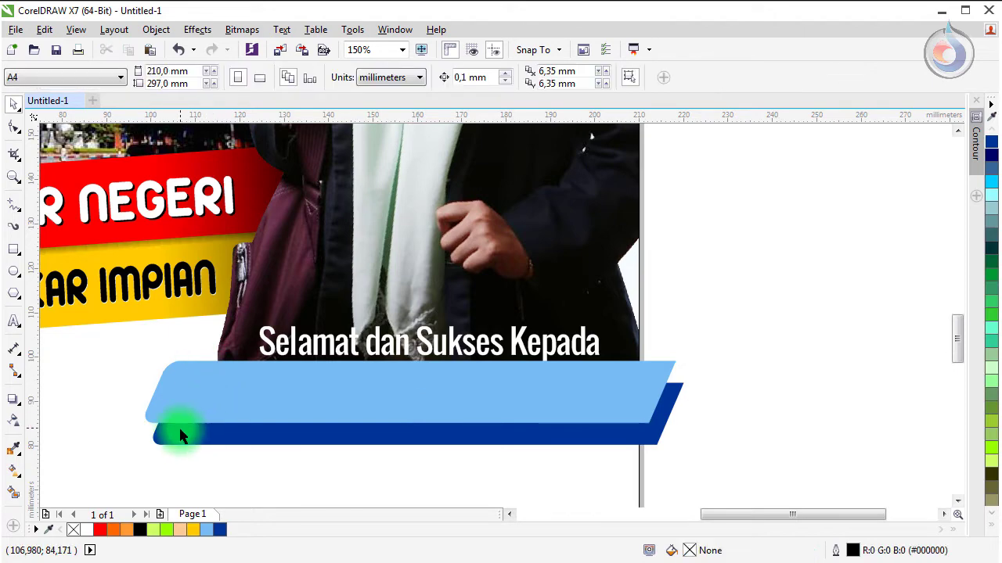
{"action": "left_click_drag", "start_coordinate": [192, 443], "coordinate": [161, 431]}
{"action": "left_click", "coordinate": [124, 487]}
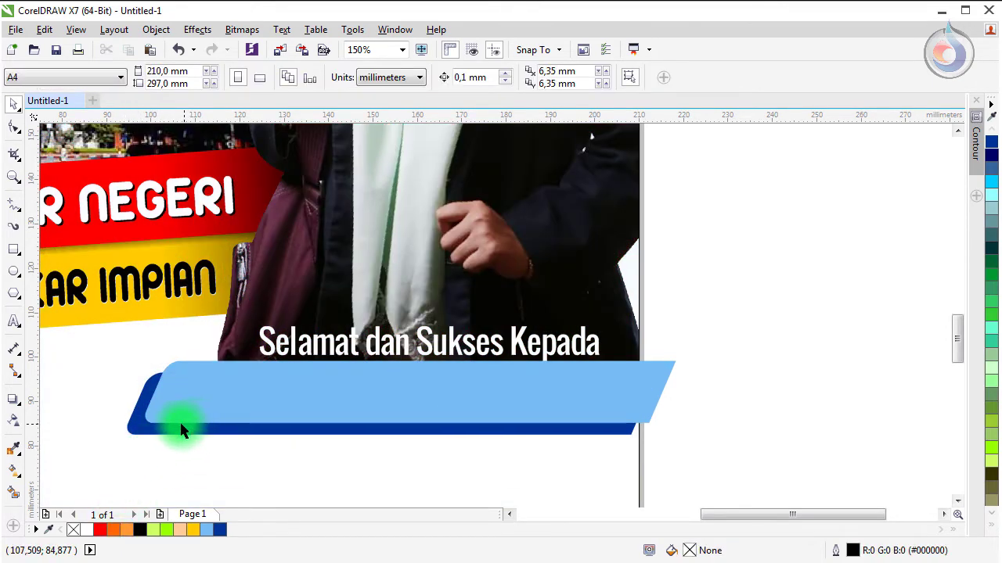
{"action": "left_click", "coordinate": [145, 427]}
Step: Give the light blue bar a black Small Glow drop shadow
{"action": "scroll", "coordinate": [145, 427], "scroll_direction": "up", "scroll_amount": 2}
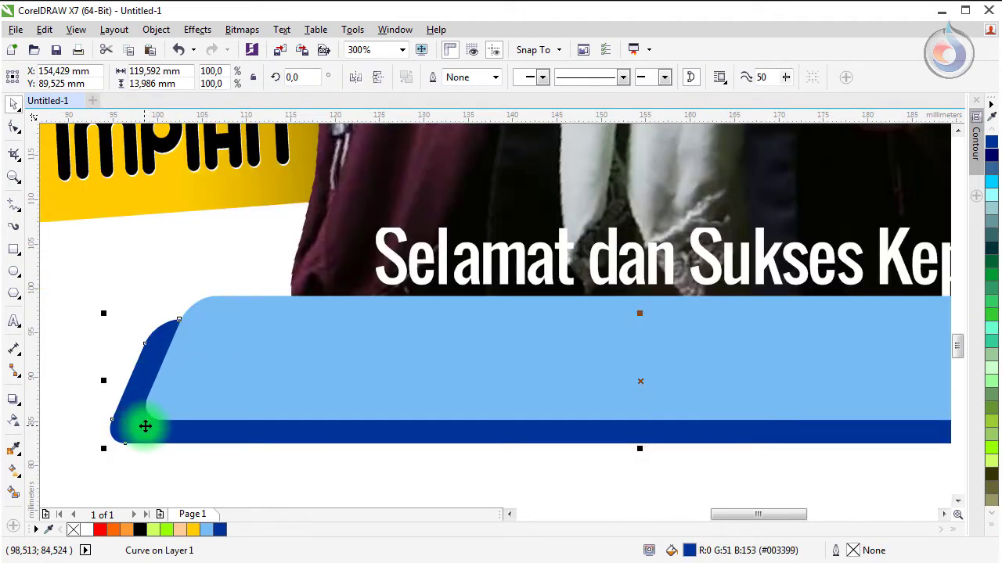
{"action": "left_click", "coordinate": [12, 400]}
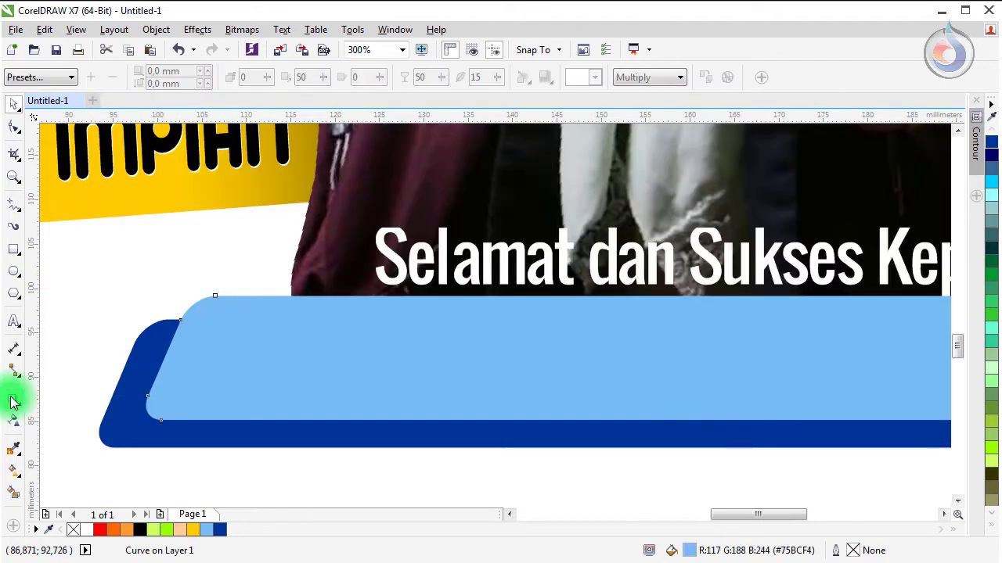
{"action": "left_click", "coordinate": [53, 80]}
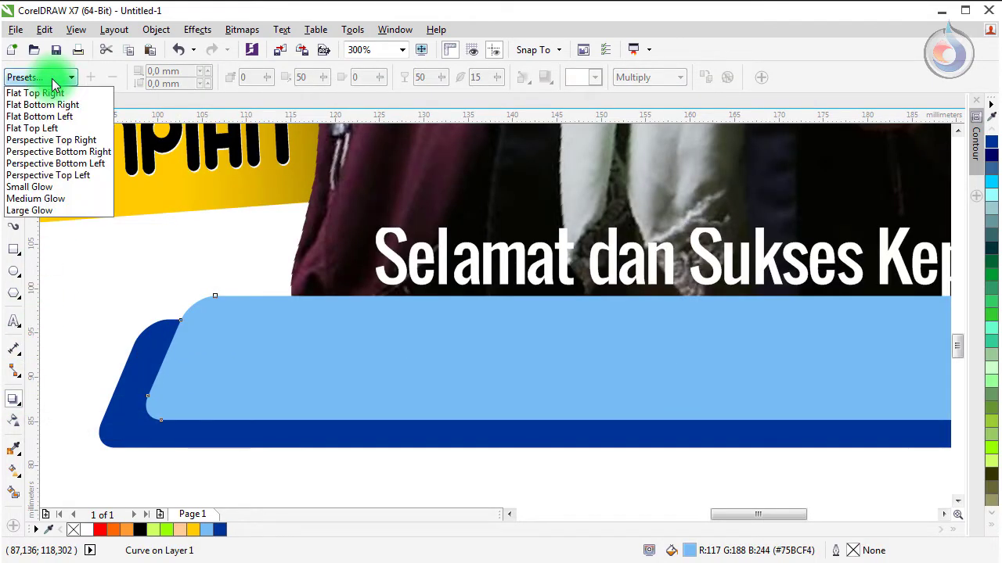
{"action": "left_click", "coordinate": [35, 188]}
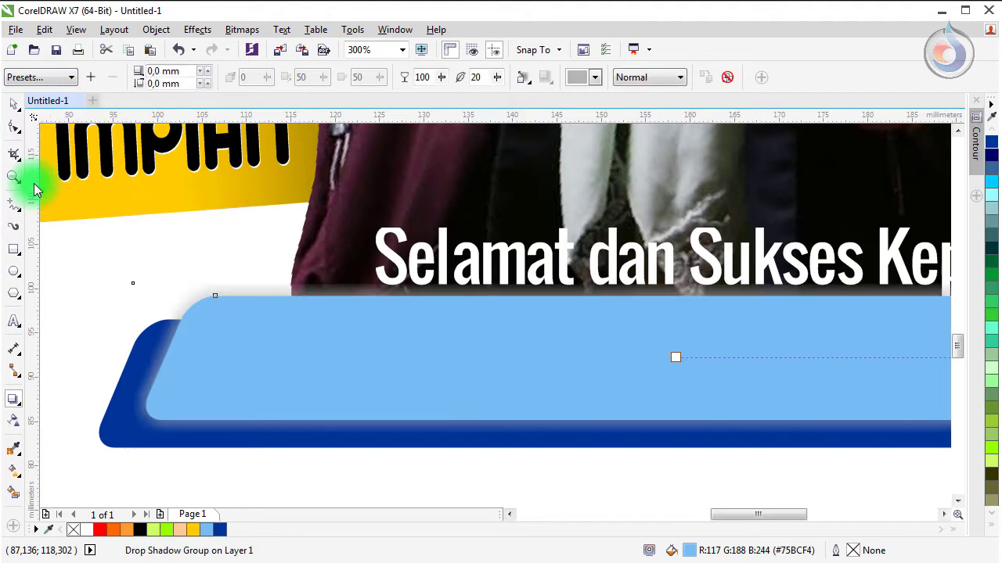
{"action": "left_click", "coordinate": [578, 83]}
{"action": "left_click", "coordinate": [573, 94]}
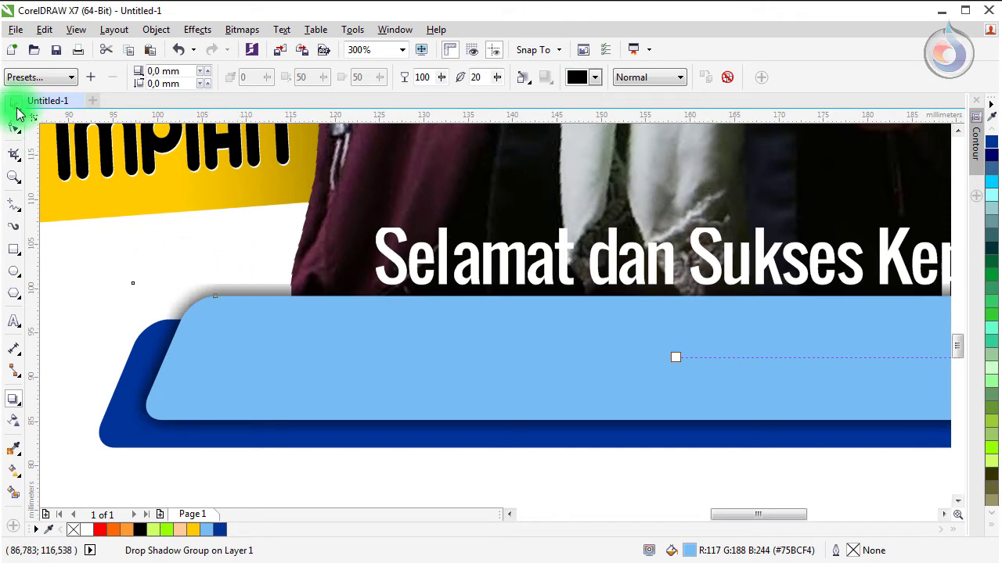
{"action": "left_click", "coordinate": [13, 102]}
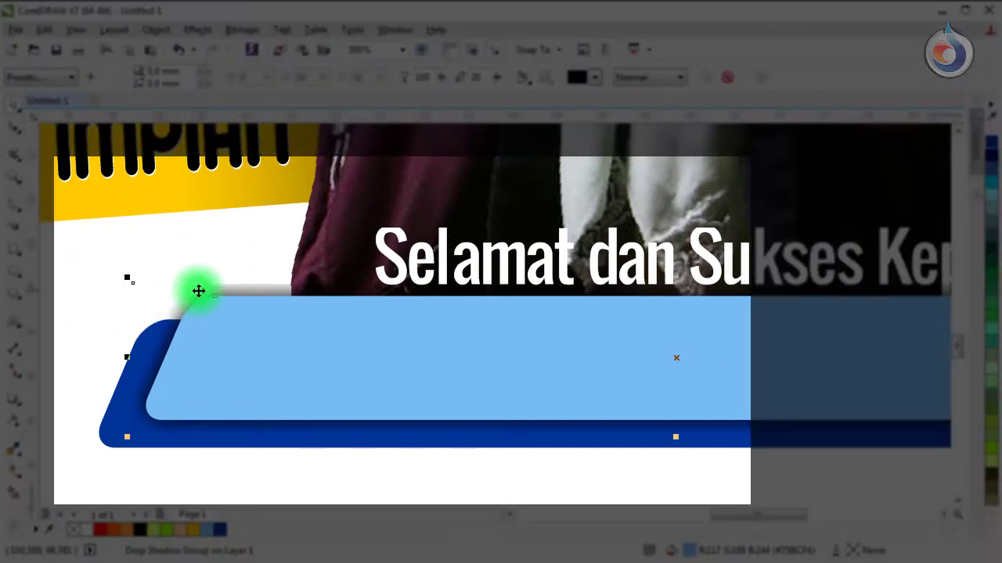
Step: Break the drop shadow group apart so the glow becomes its own object
{"action": "right_click", "coordinate": [213, 287]}
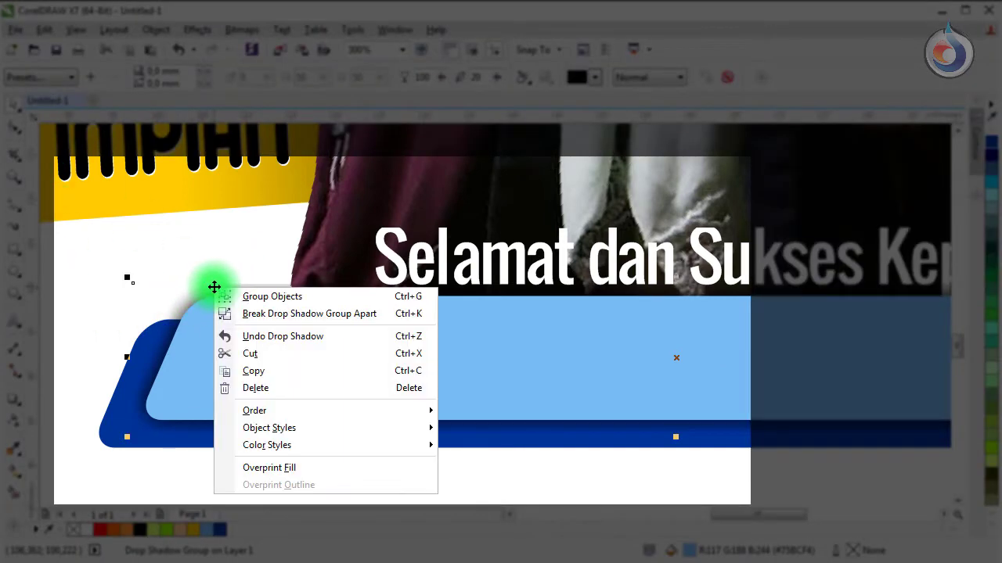
{"action": "left_click", "coordinate": [227, 314]}
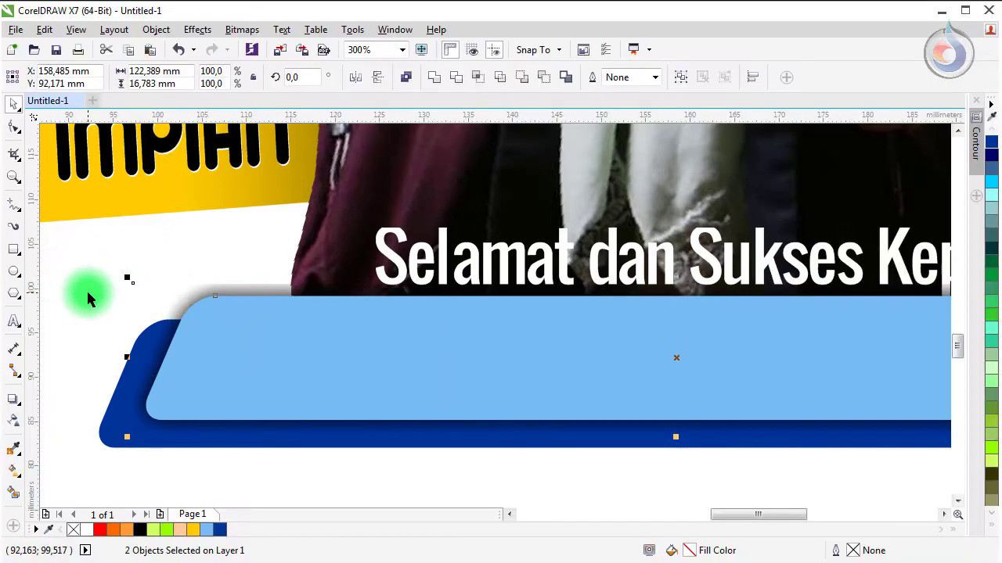
{"action": "left_click", "coordinate": [86, 293]}
{"action": "key", "text": "Escape"}
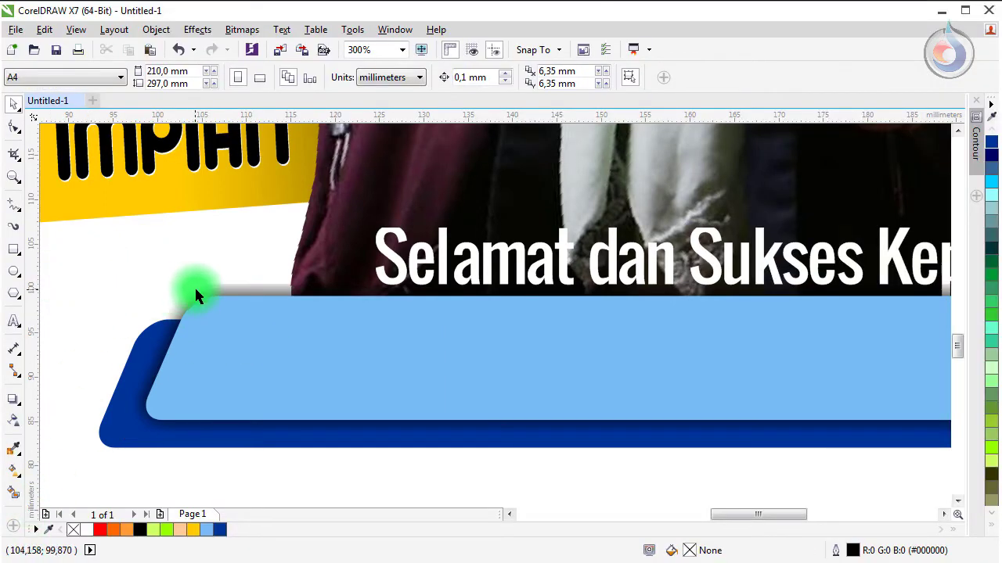
Step: Move the separated glow shadow up-left and PowerClip it inside the navy backing bar
{"action": "left_click", "coordinate": [194, 286]}
{"action": "left_click_drag", "start_coordinate": [194, 286], "coordinate": [91, 379]}
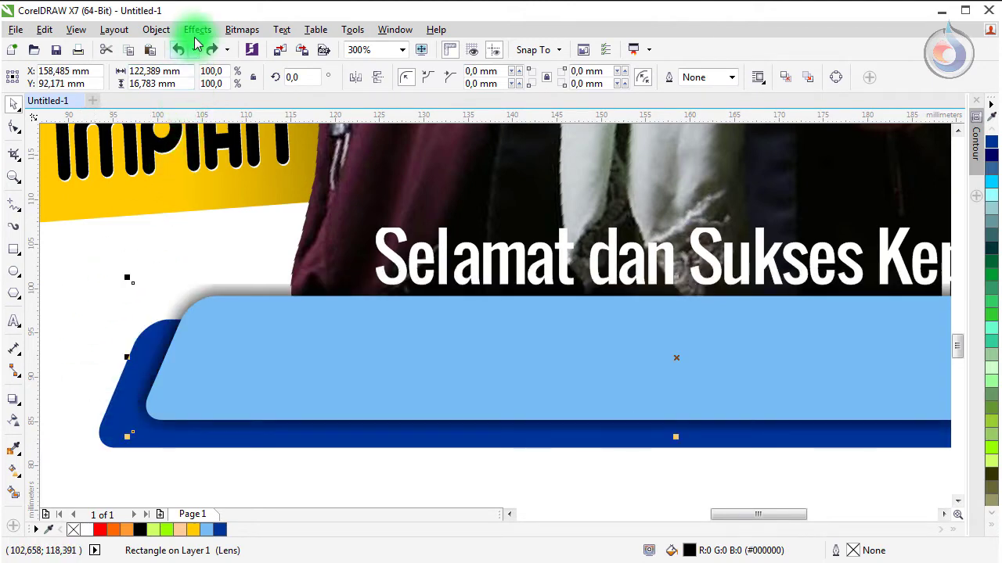
{"action": "left_click", "coordinate": [159, 34]}
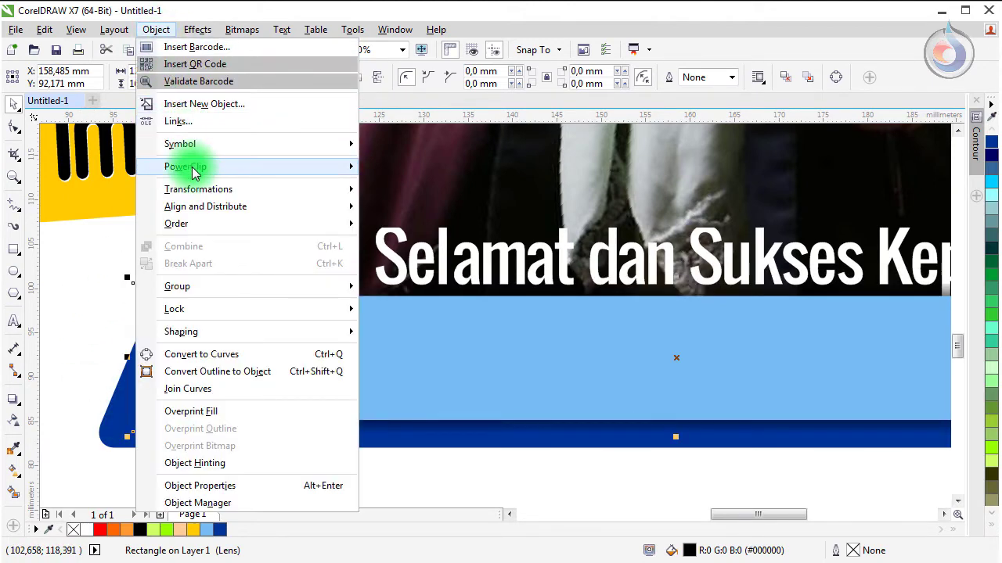
{"action": "mouse_move", "coordinate": [194, 172]}
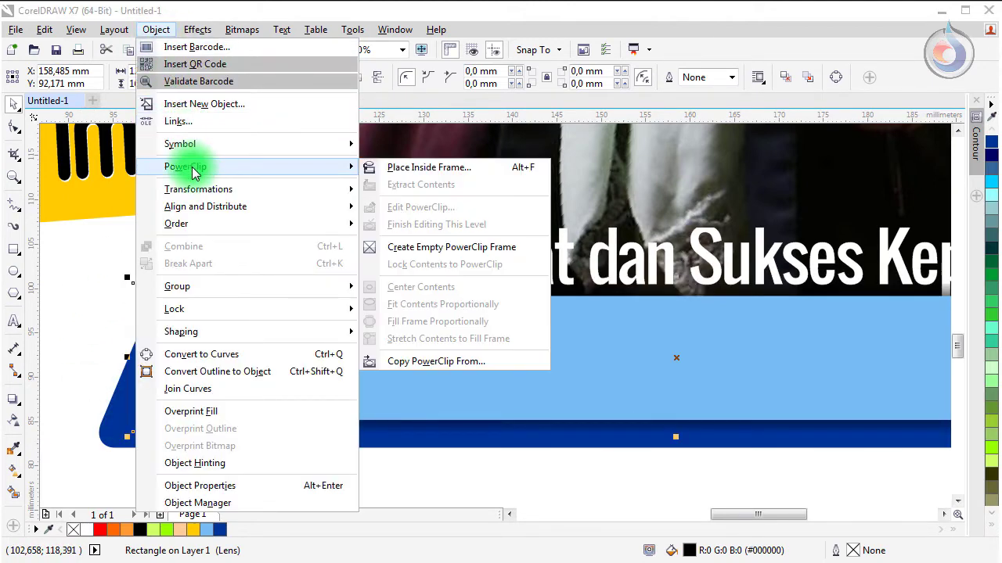
{"action": "left_click", "coordinate": [425, 169]}
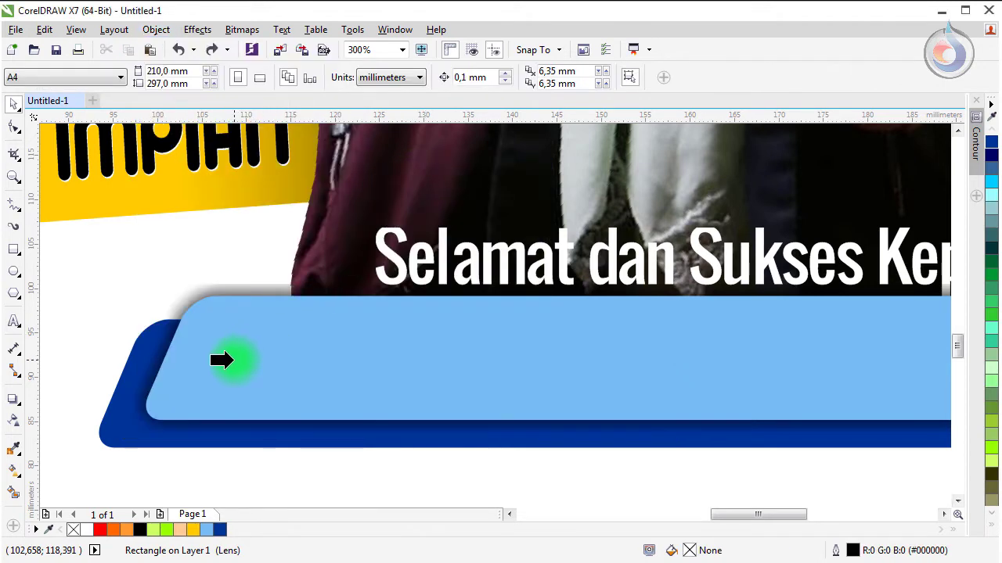
{"action": "left_click", "coordinate": [114, 438]}
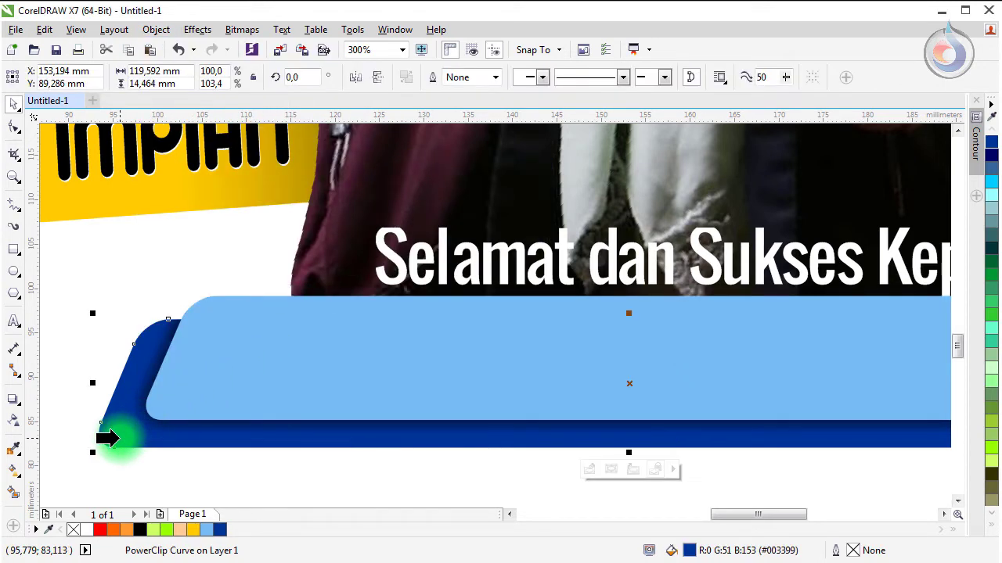
{"action": "scroll", "coordinate": [392, 382], "scroll_direction": "down", "scroll_amount": 2}
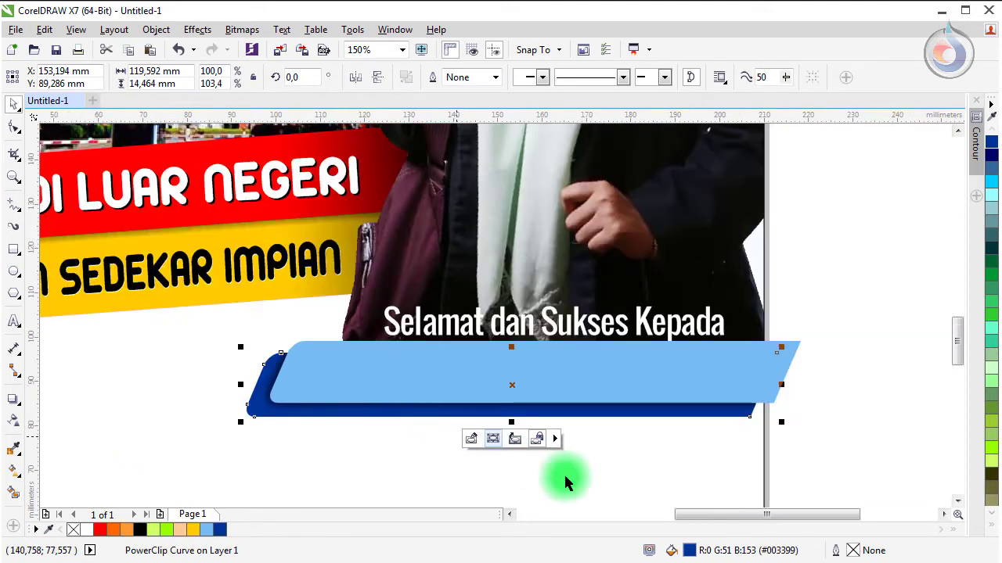
Step: Copy the greeting text onto the blue bar in black and replace it with the honoree's name
{"action": "left_click", "coordinate": [852, 418]}
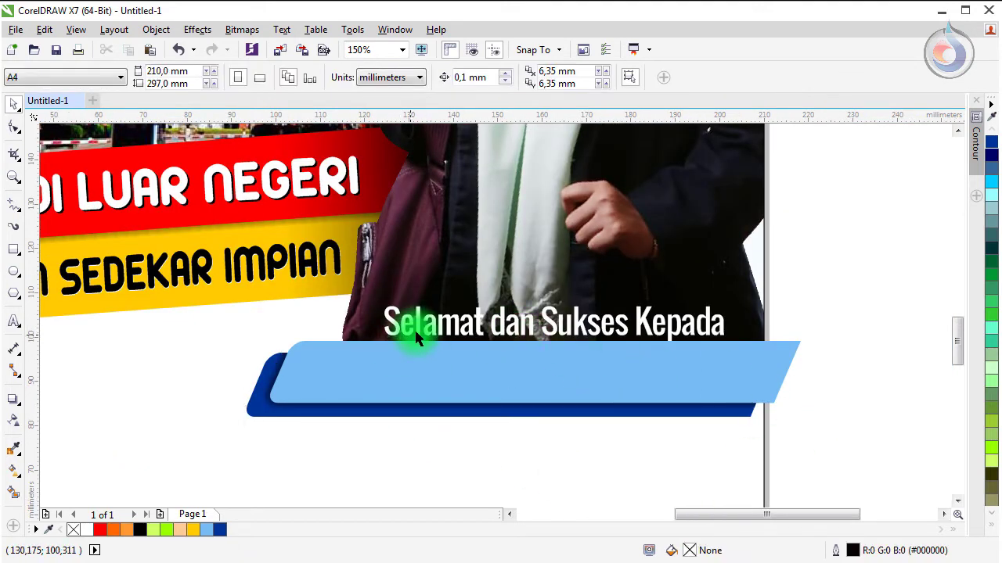
{"action": "left_click_drag", "start_coordinate": [419, 330], "coordinate": [363, 377]}
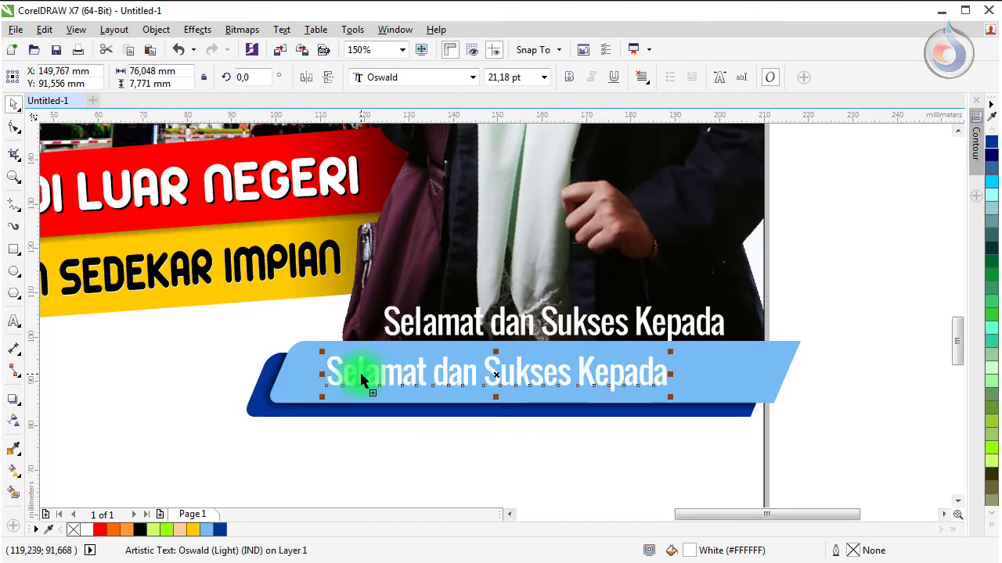
{"action": "left_click", "coordinate": [141, 532]}
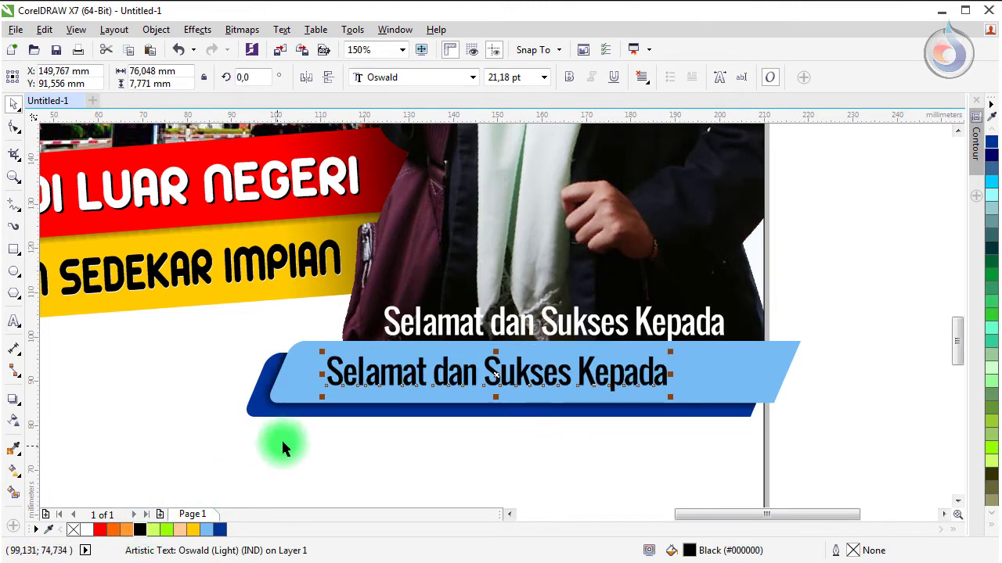
{"action": "left_click", "coordinate": [355, 374]}
{"action": "double_click", "coordinate": [358, 364]}
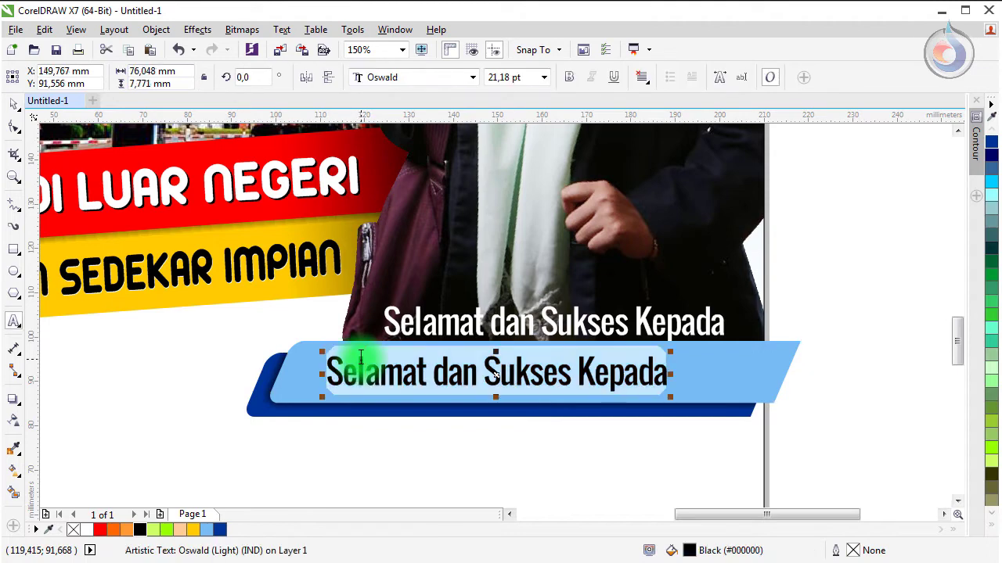
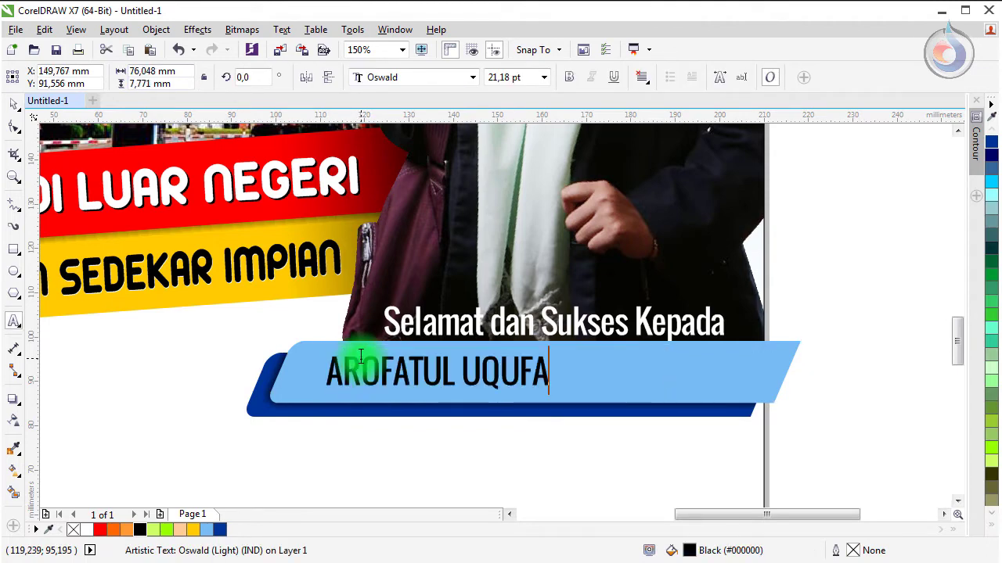
{"action": "key", "text": "Escape"}
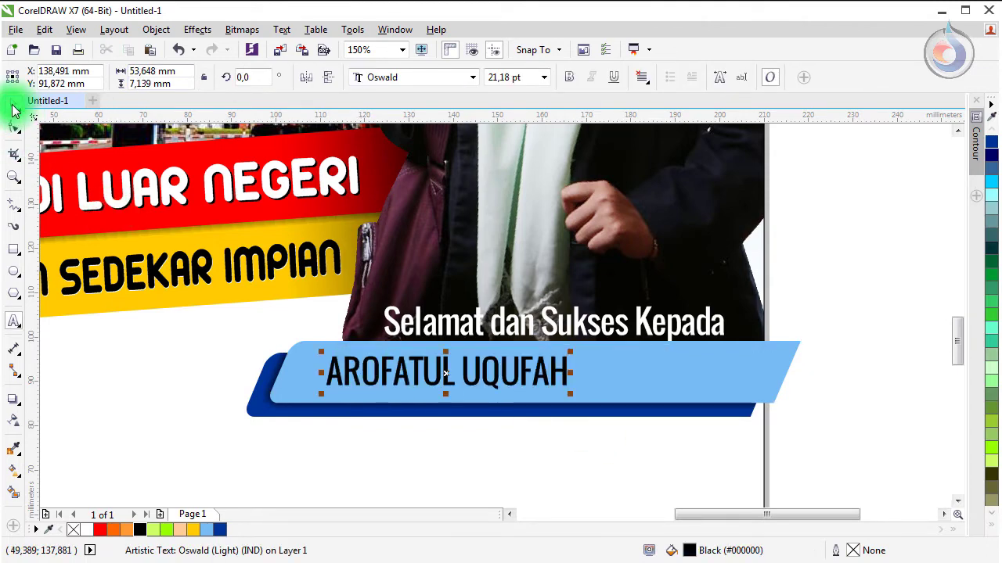
Step: Make the name Oswald Bold and scale it up to fill the banner
{"action": "left_click", "coordinate": [12, 106]}
{"action": "left_click", "coordinate": [561, 80]}
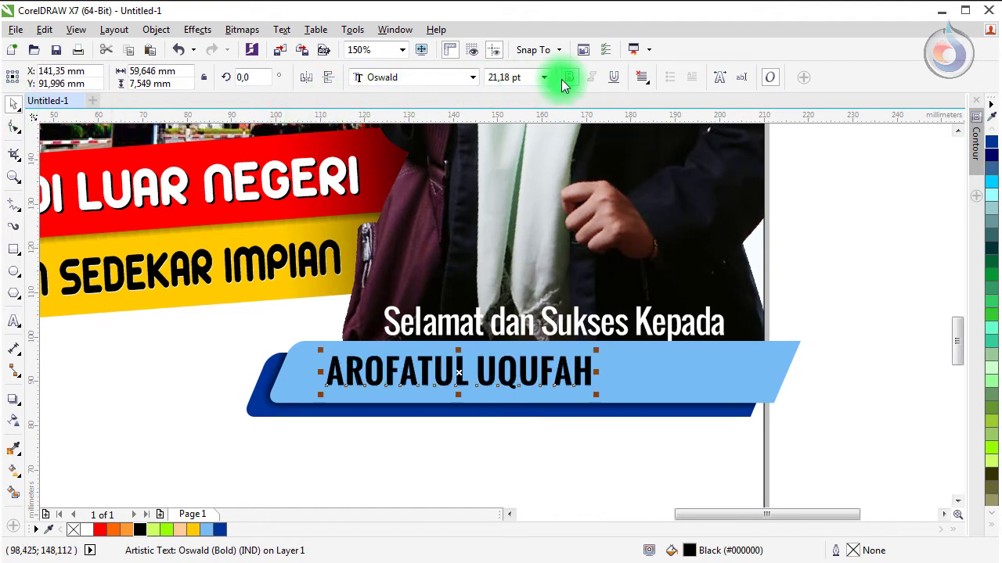
{"action": "left_click_drag", "start_coordinate": [595, 397], "coordinate": [691, 412]}
{"action": "scroll", "coordinate": [510, 368], "scroll_direction": "up", "scroll_amount": 2}
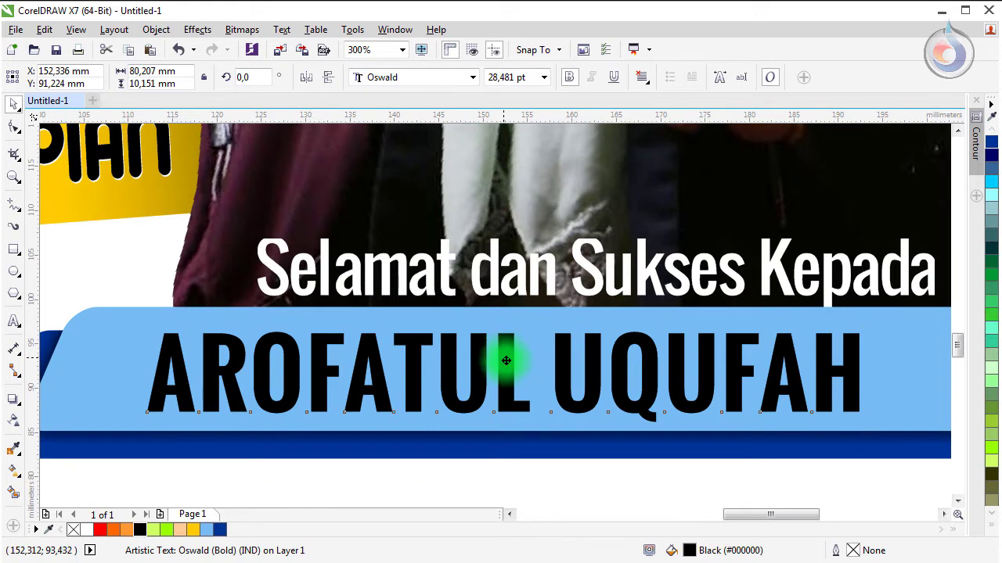
Step: Add a slightly offset white duplicate of the name behind the black text
{"action": "left_click_drag", "start_coordinate": [506, 361], "coordinate": [512, 366]}
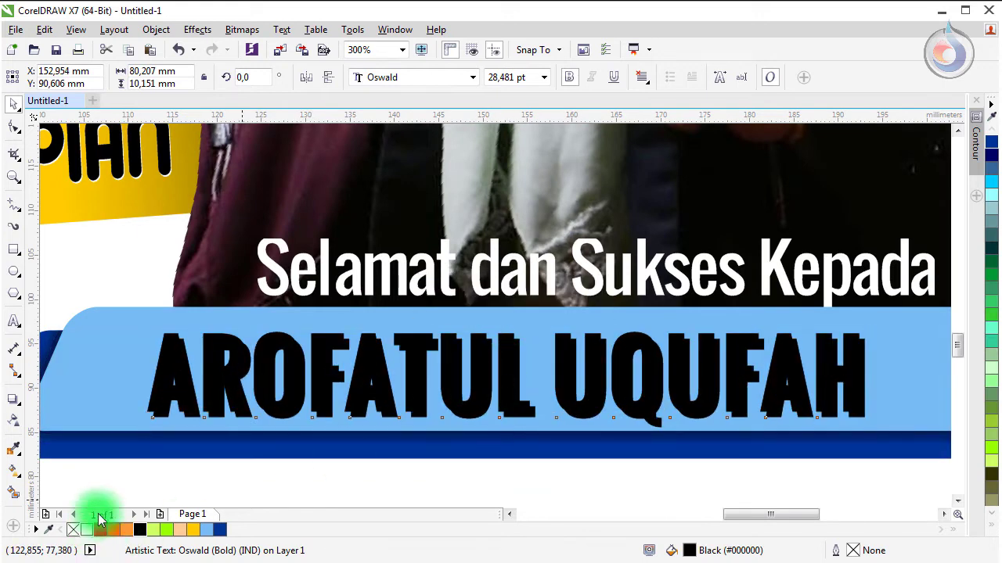
{"action": "left_click", "coordinate": [87, 530]}
{"action": "key", "text": "ctrl+Page_Down"}
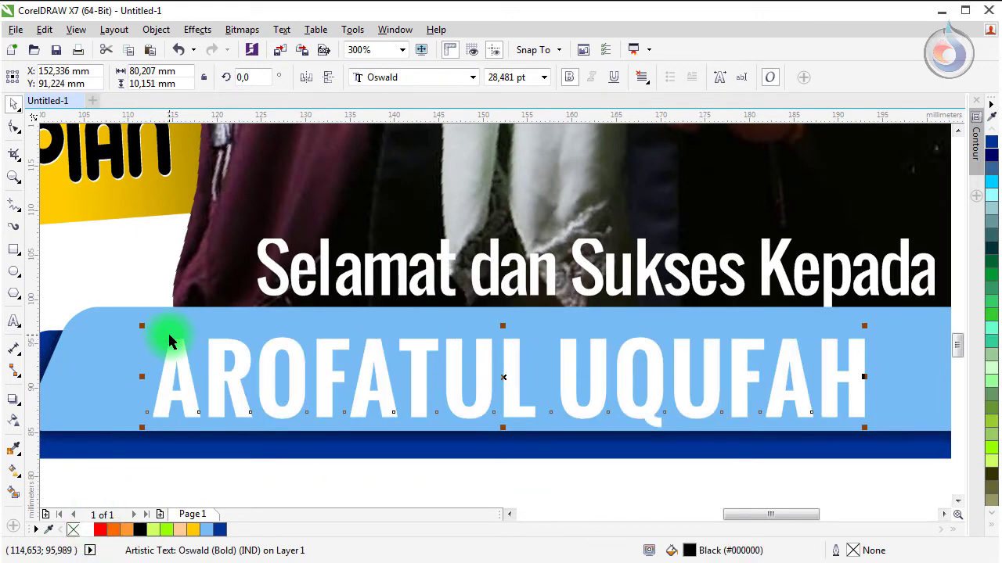
{"action": "key", "text": "Escape"}
{"action": "left_click", "coordinate": [292, 409]}
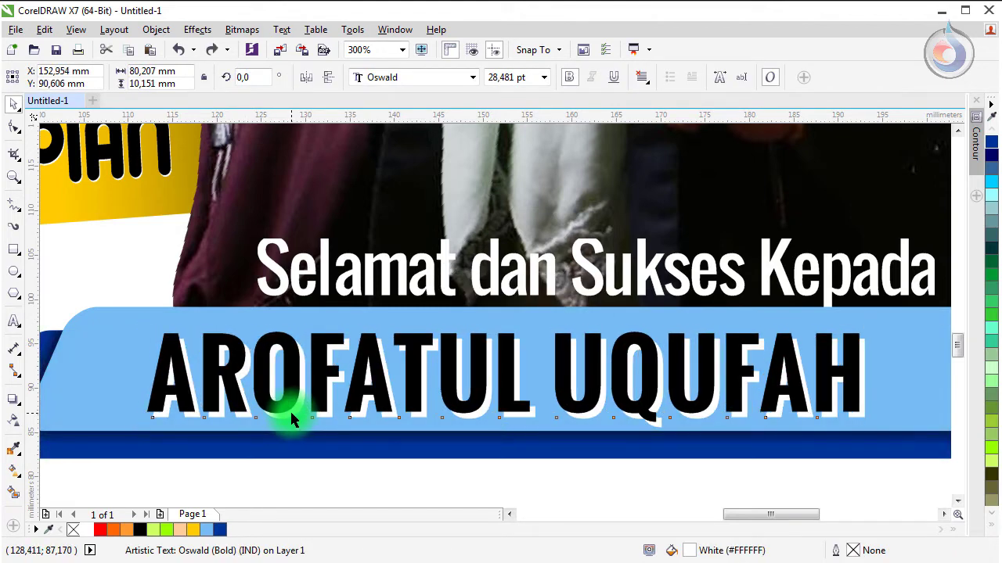
{"action": "left_click_drag", "start_coordinate": [288, 410], "coordinate": [287, 408]}
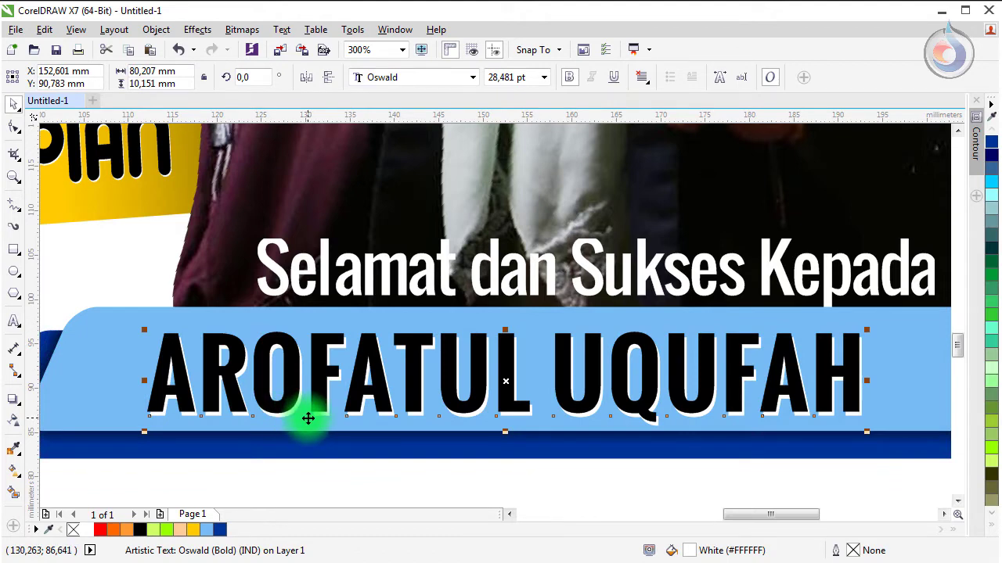
Step: Zoom in on the banner area and draw a long thin rectangle below the blue banner
{"action": "scroll", "coordinate": [313, 416], "scroll_direction": "down", "scroll_amount": 5}
{"action": "left_click", "coordinate": [291, 385]}
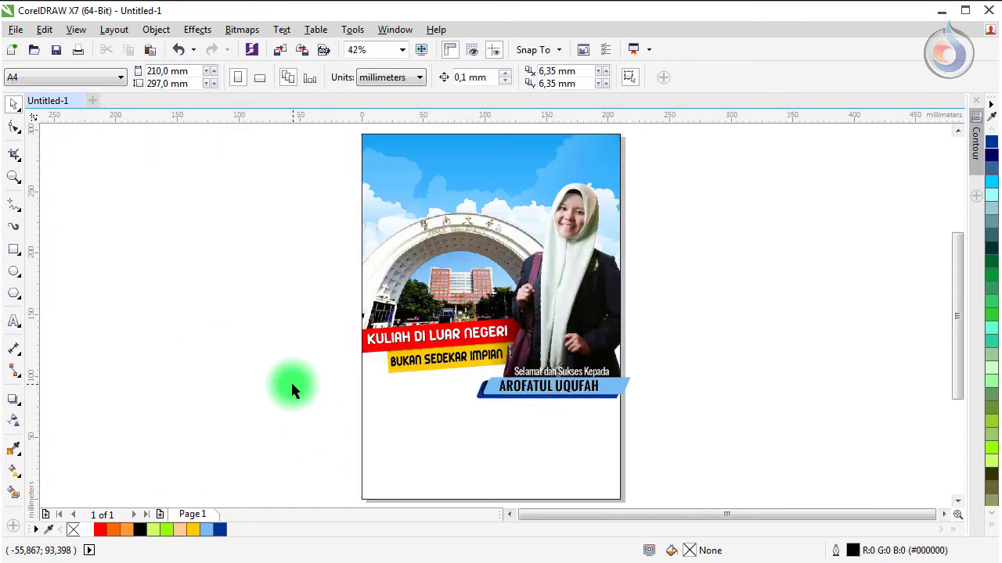
{"action": "key", "text": "z"}
{"action": "left_click_drag", "start_coordinate": [334, 327], "coordinate": [690, 430]}
{"action": "left_click", "coordinate": [15, 104]}
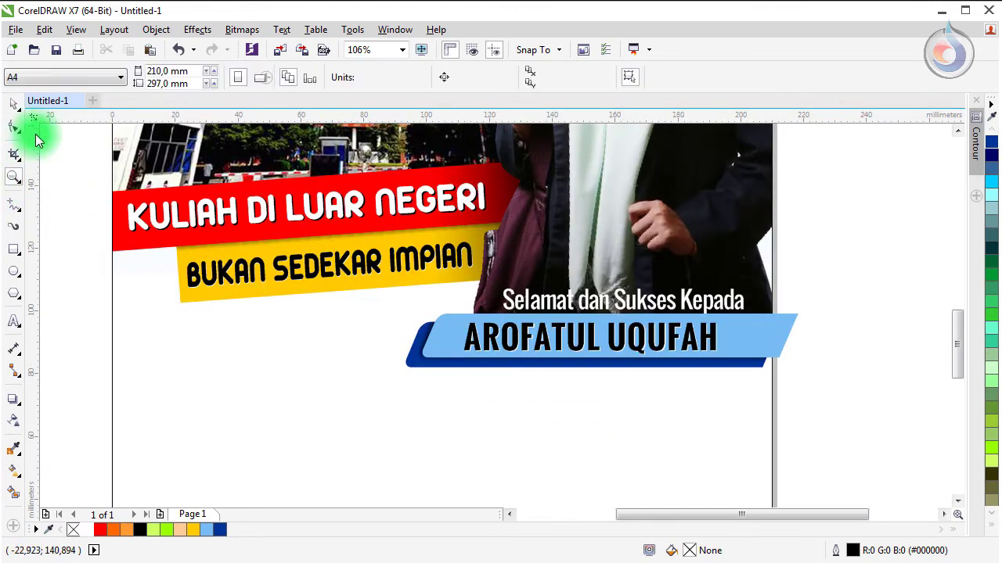
{"action": "left_click", "coordinate": [13, 253]}
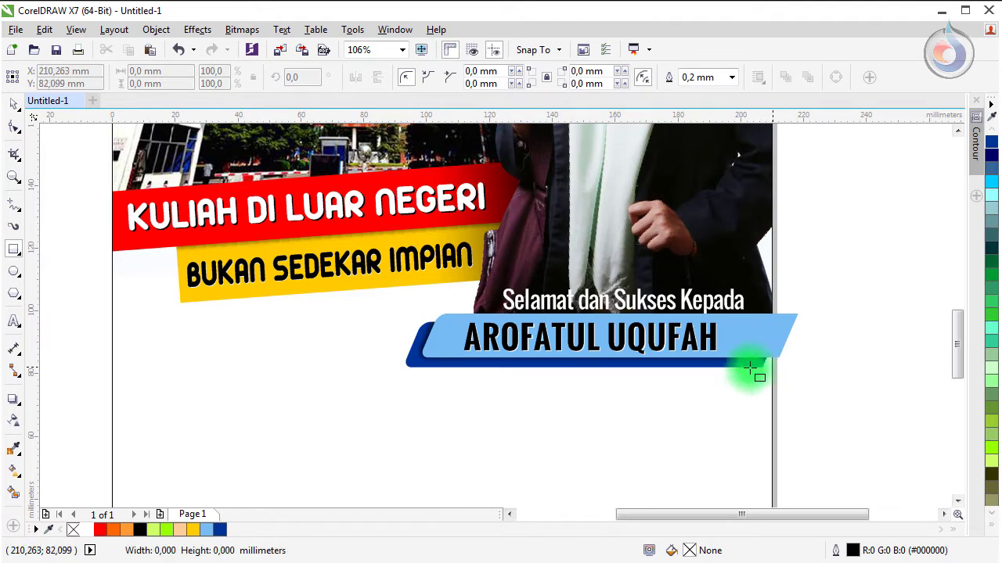
{"action": "left_click_drag", "start_coordinate": [750, 368], "coordinate": [251, 395]}
{"action": "left_click", "coordinate": [12, 108]}
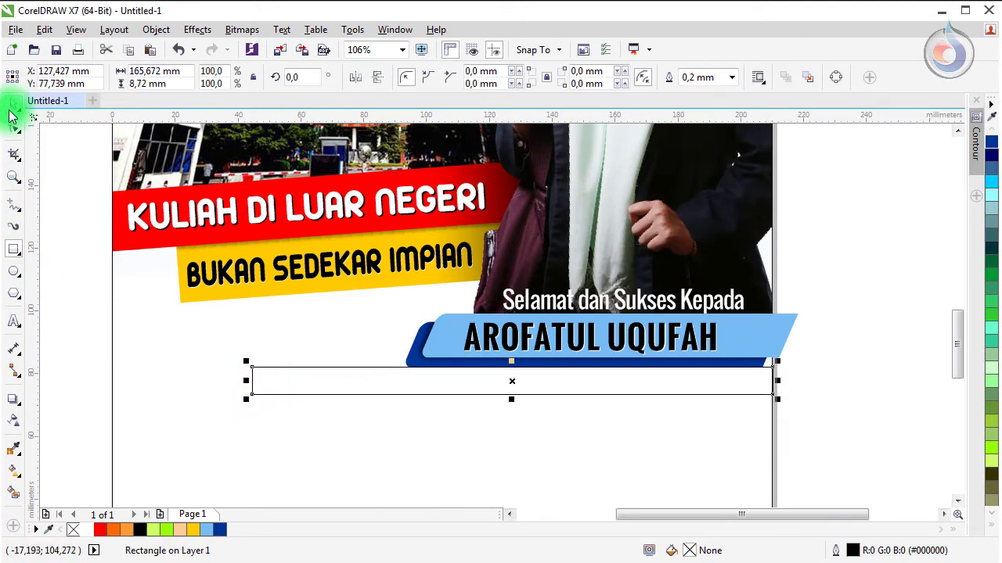
Step: Convert the bar to curves, slant it, fill it Deep Yellow, and remove its outline
{"action": "left_click", "coordinate": [287, 389]}
{"action": "key", "text": "ctrl+q"}
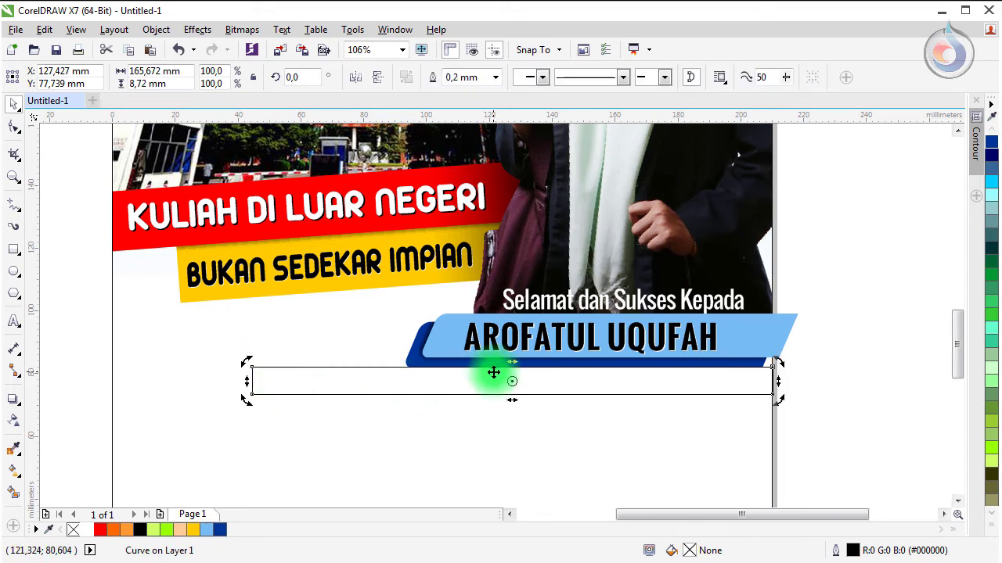
{"action": "key", "text": "F8"}
{"action": "left_click", "coordinate": [513, 365]}
{"action": "left_click_drag", "start_coordinate": [520, 362], "coordinate": [521, 361]}
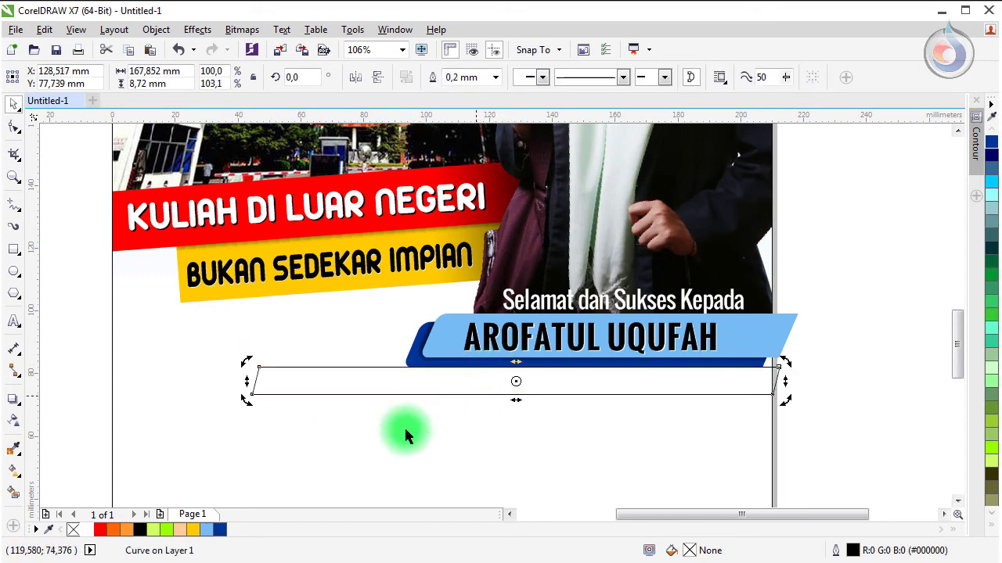
{"action": "left_click", "coordinate": [193, 529]}
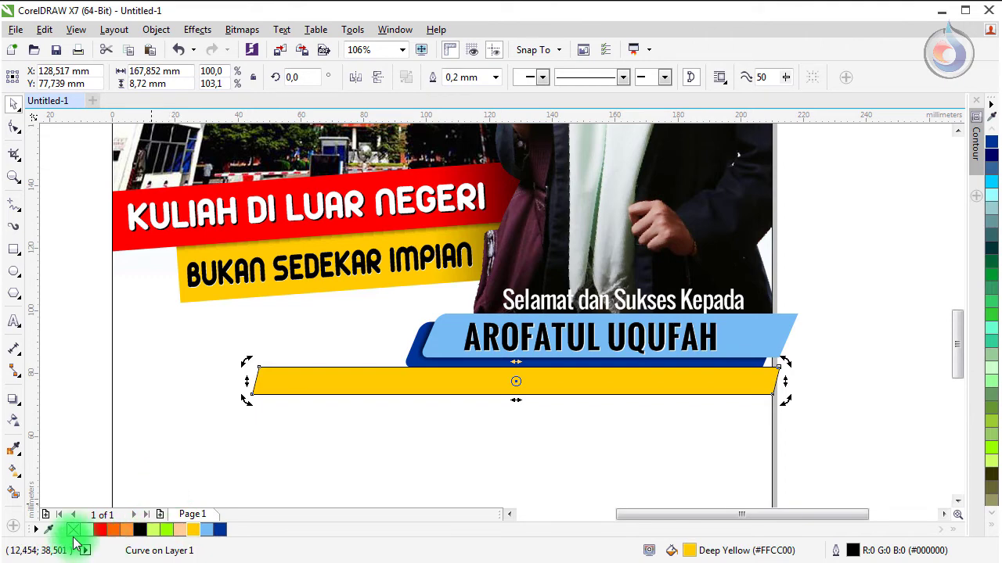
{"action": "right_click", "coordinate": [74, 530]}
{"action": "left_click", "coordinate": [161, 425]}
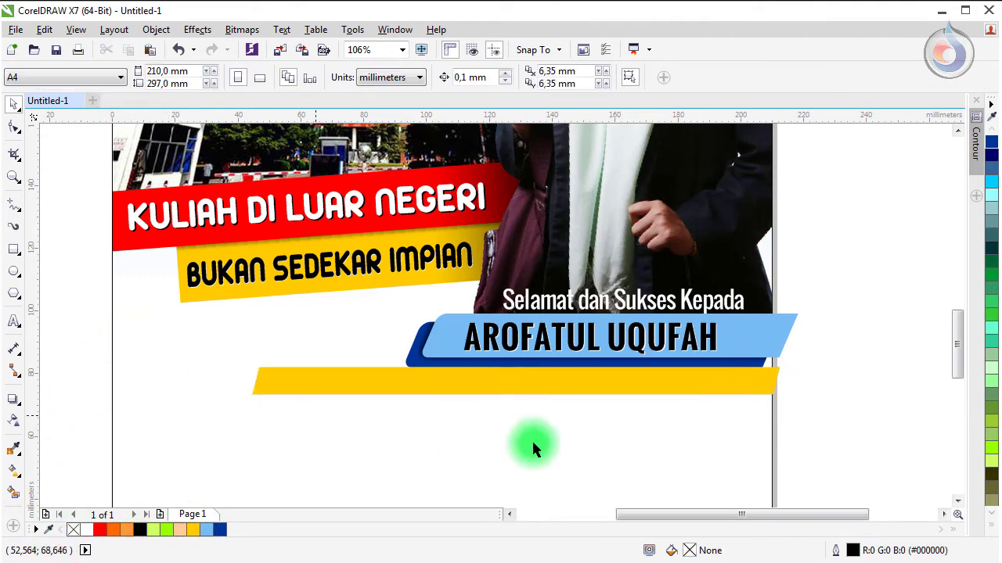
Step: Copy the greeting onto the yellow bar in black, retyped as 'yang telah meraih beasiswa kuliah di Jinan University China'
{"action": "left_click", "coordinate": [567, 303]}
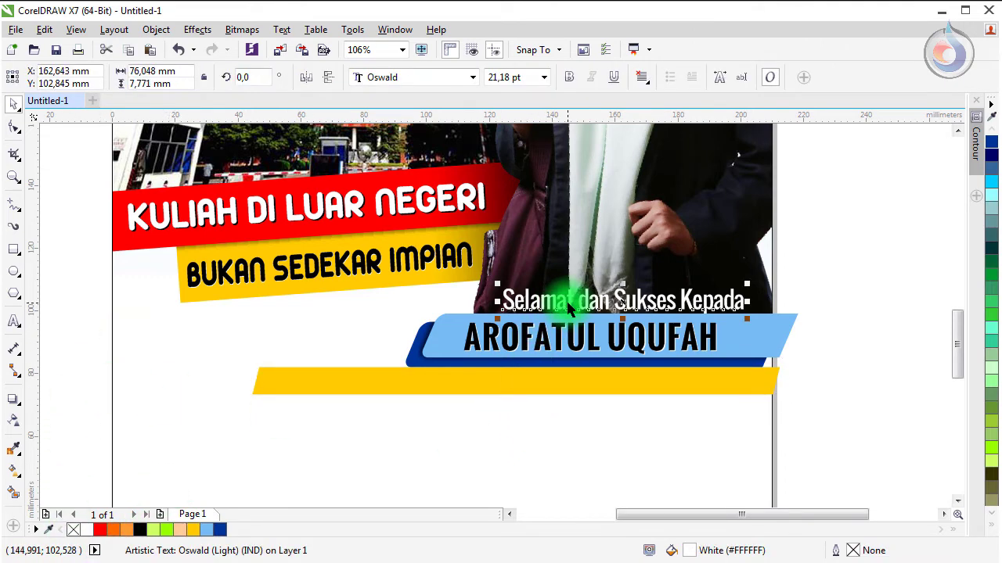
{"action": "left_click_drag", "start_coordinate": [569, 310], "coordinate": [372, 382]}
{"action": "left_click", "coordinate": [140, 530]}
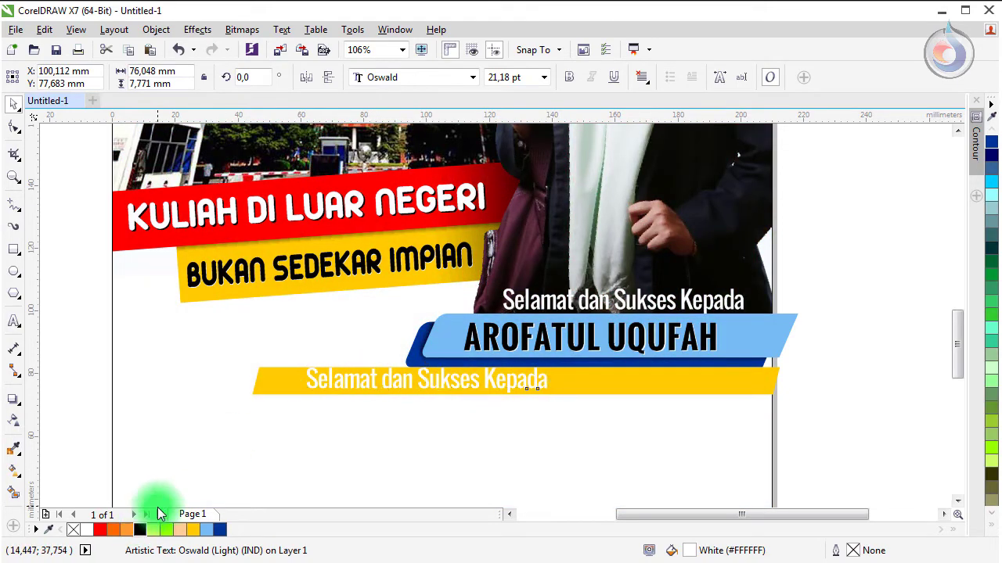
{"action": "double_click", "coordinate": [335, 380]}
{"action": "key", "text": "ctrl+a"}
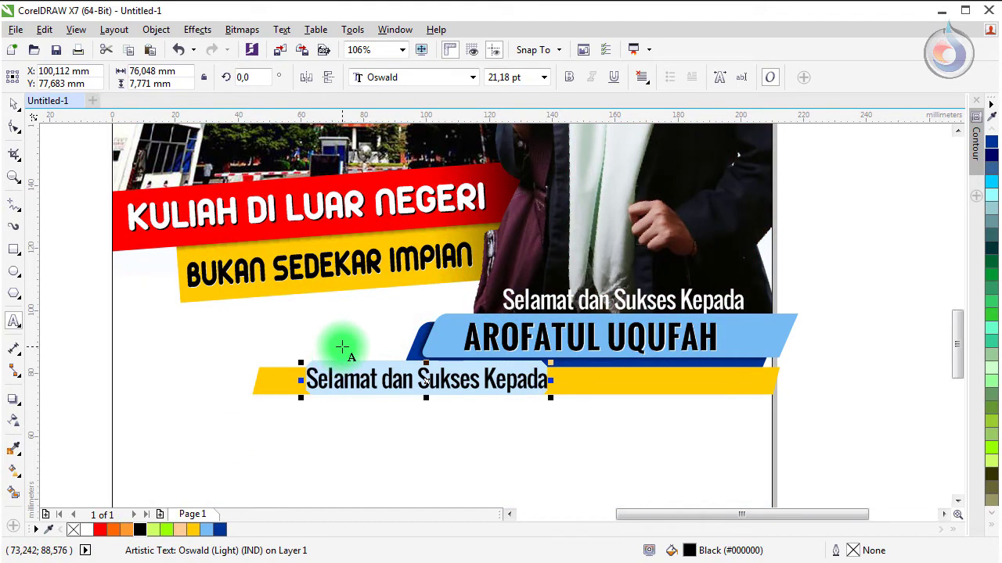
{"action": "type", "text": "yang"}
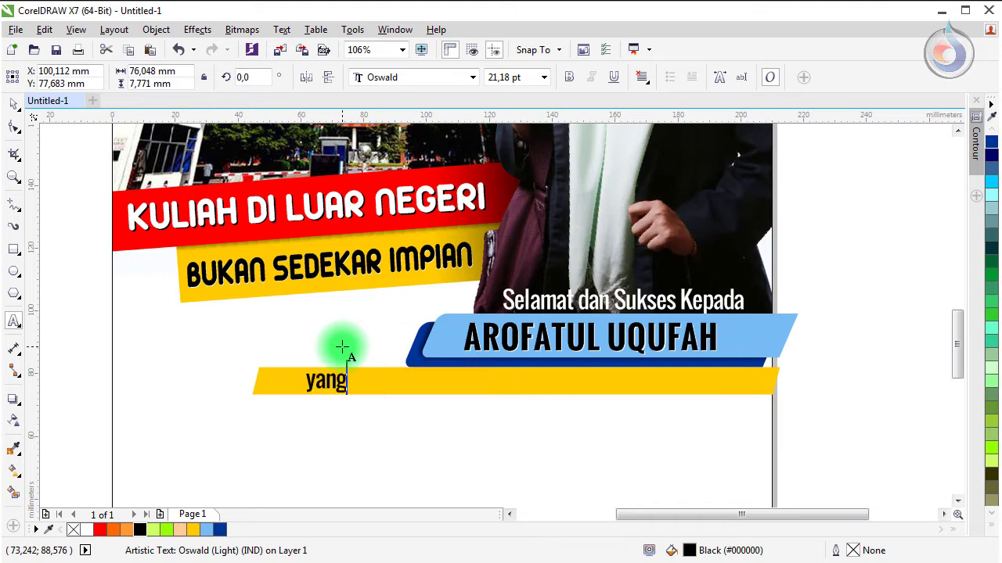
{"action": "type", "text": " telah meraih beasiswa kuliah di Jinan"}
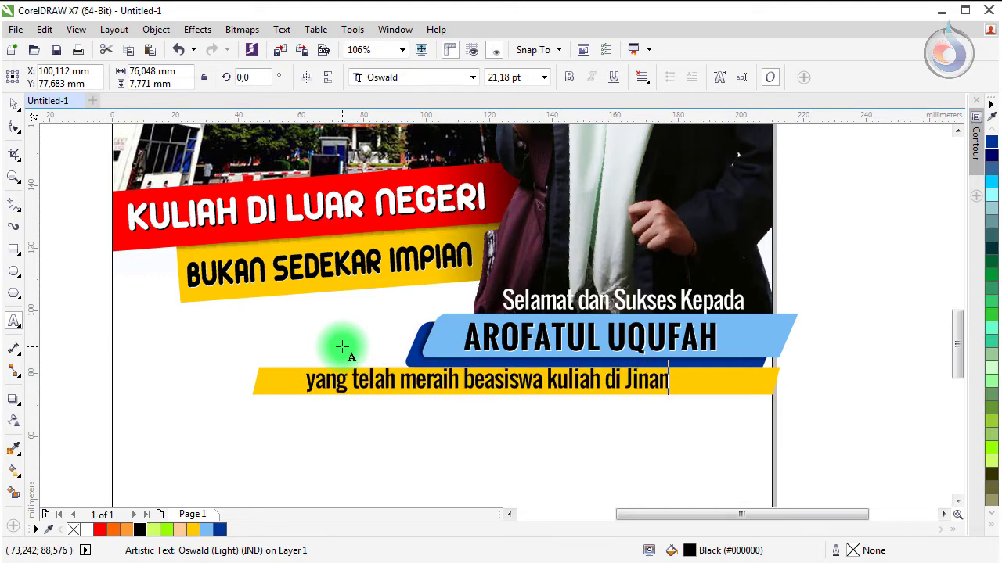
{"action": "type", "text": " University China"}
{"action": "left_click", "coordinate": [6, 112]}
Step: Scale the caption to about 16.7 pt in normal-weight Oswald and move it onto the yellow bar
{"action": "left_click", "coordinate": [381, 79]}
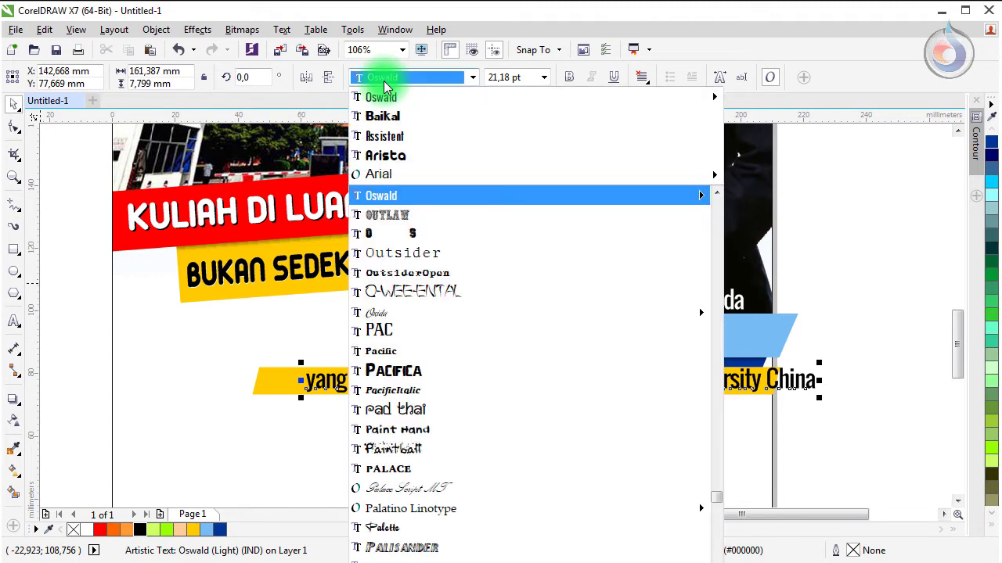
{"action": "left_click", "coordinate": [380, 171]}
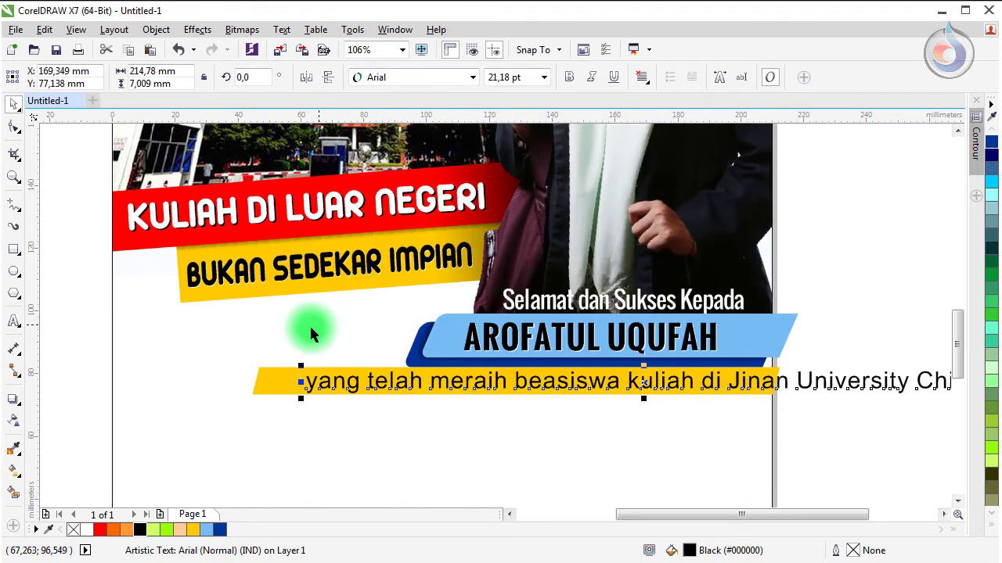
{"action": "left_click", "coordinate": [569, 76]}
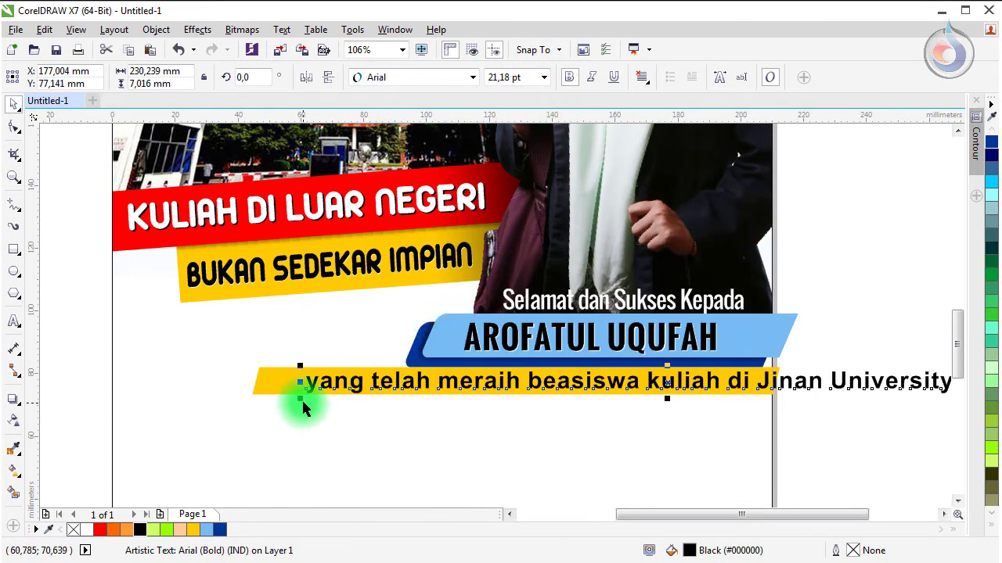
{"action": "left_click_drag", "start_coordinate": [302, 402], "coordinate": [380, 421]}
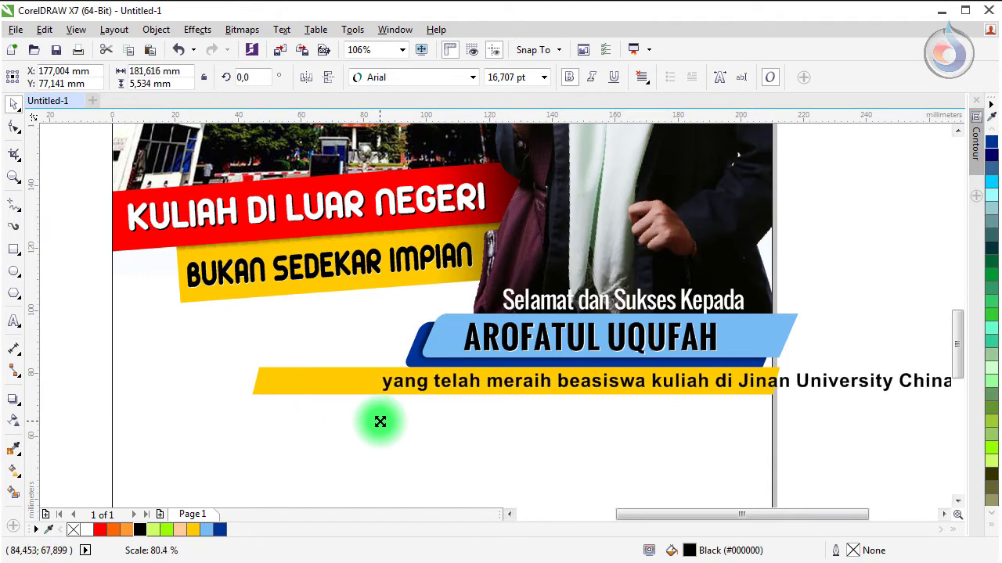
{"action": "left_click", "coordinate": [399, 79]}
{"action": "left_click", "coordinate": [413, 134]}
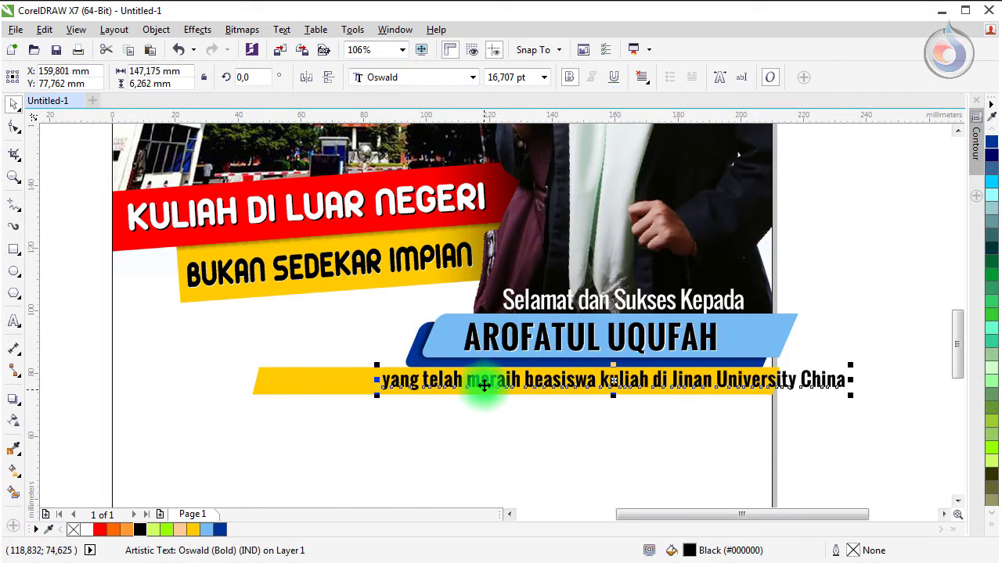
{"action": "left_click_drag", "start_coordinate": [485, 385], "coordinate": [385, 390]}
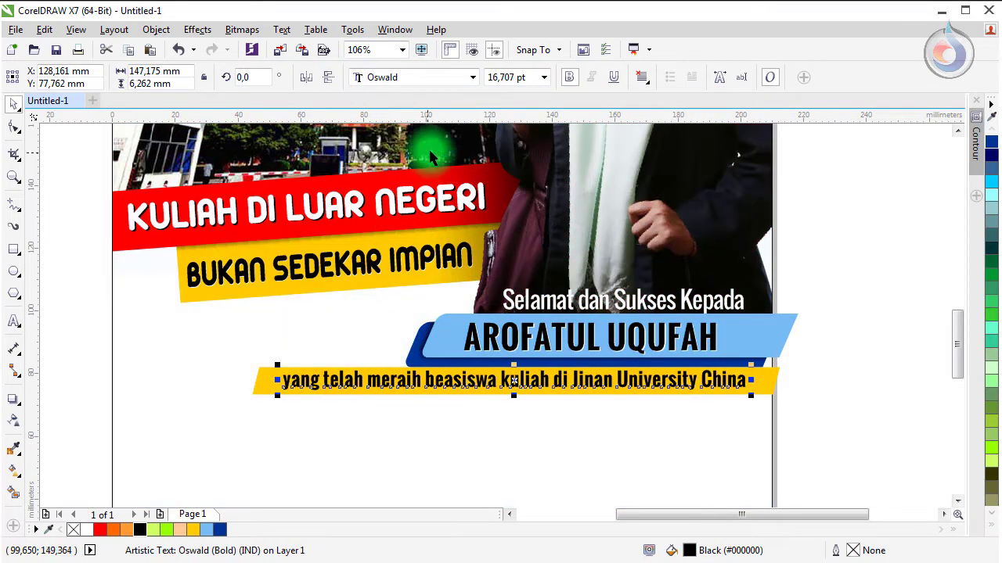
{"action": "left_click", "coordinate": [567, 78]}
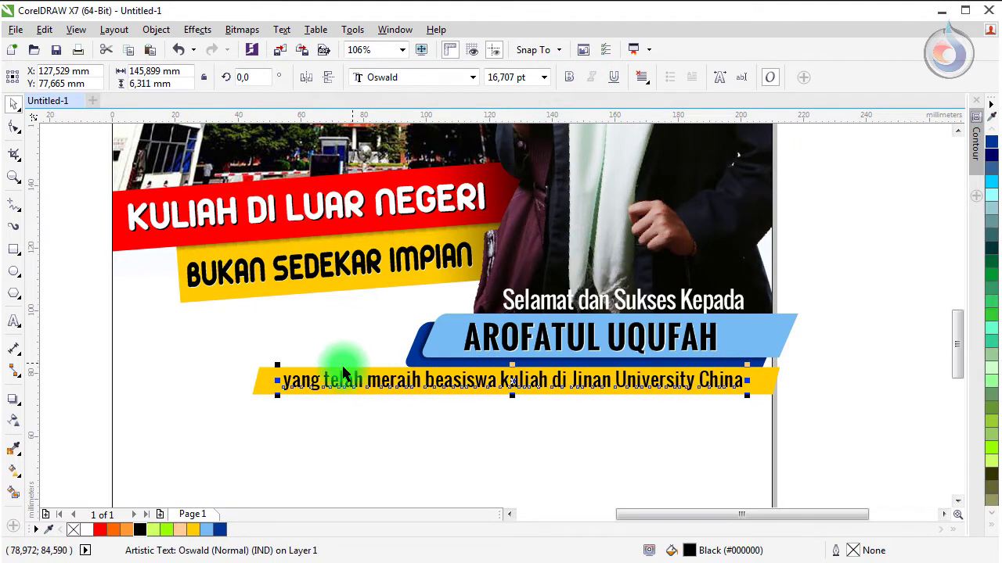
{"action": "left_click", "coordinate": [322, 356]}
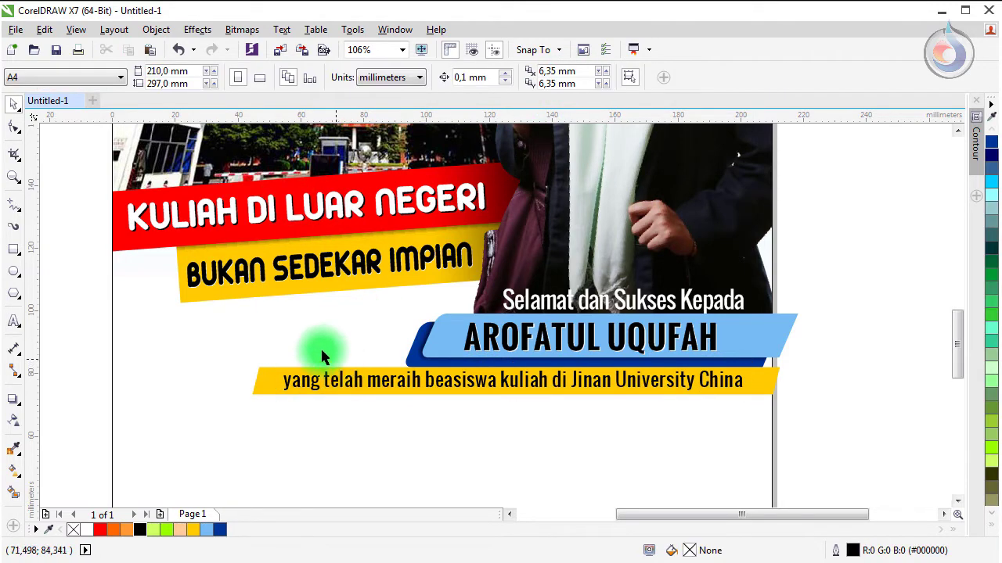
Step: Make a slightly lower light-blue copy of the yellow bar, keeping the yellow bar and caption in front
{"action": "left_click", "coordinate": [266, 384]}
{"action": "left_click_drag", "start_coordinate": [275, 382], "coordinate": [287, 392]}
{"action": "left_click", "coordinate": [205, 532]}
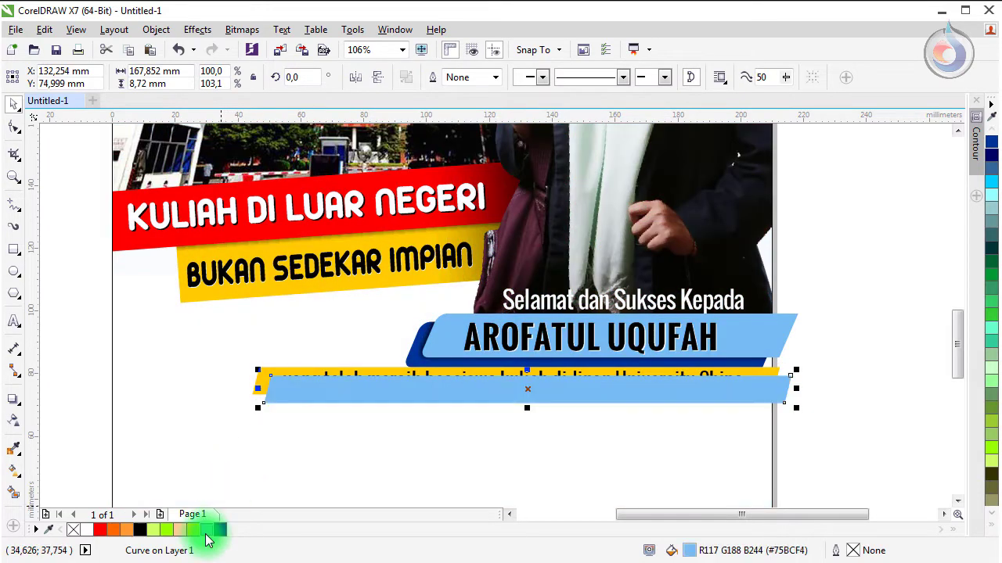
{"action": "key", "text": "Escape"}
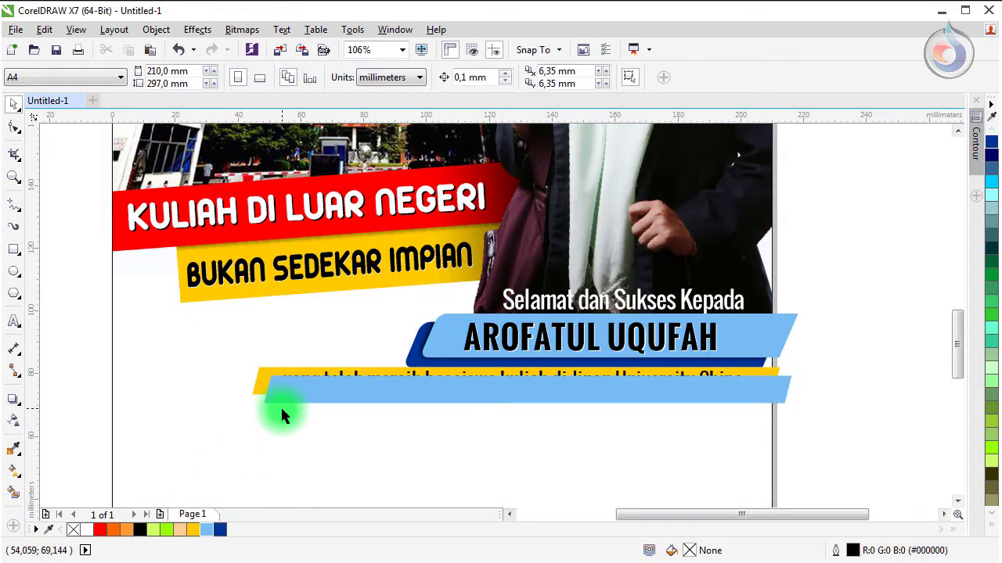
{"action": "left_click", "coordinate": [278, 402]}
{"action": "left_click_drag", "start_coordinate": [89, 342], "coordinate": [824, 395]}
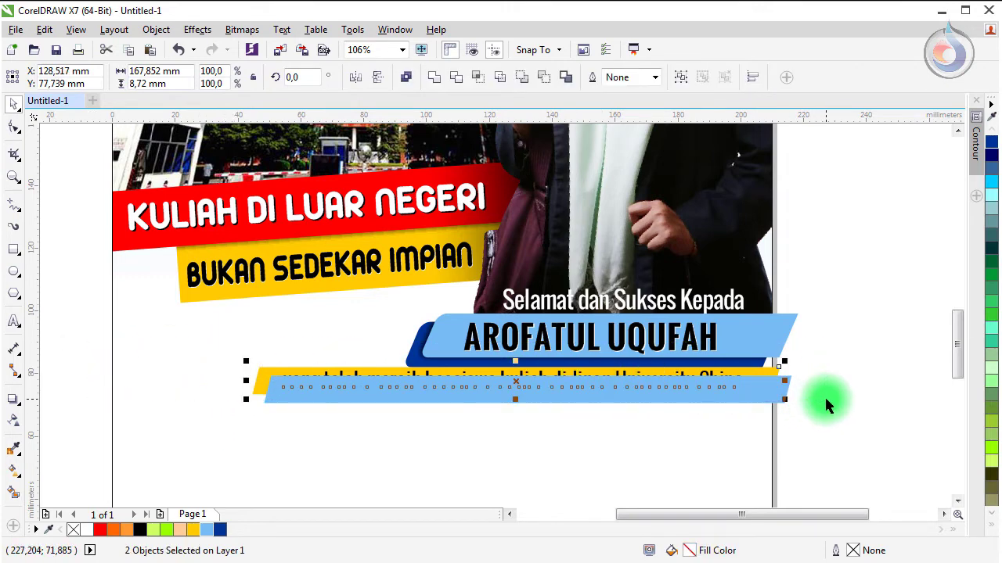
{"action": "key", "text": "shift+Page_Up"}
{"action": "left_click", "coordinate": [771, 406]}
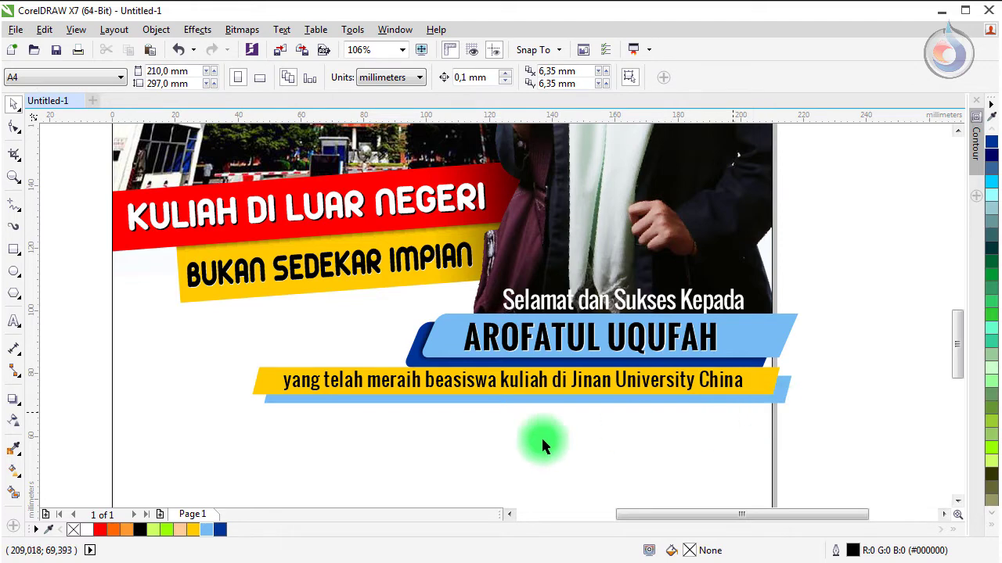
Step: Add another offset copy of the bar filled navy blue beneath the caption
{"action": "scroll", "coordinate": [456, 419], "scroll_direction": "up", "scroll_amount": 3}
{"action": "left_click_drag", "start_coordinate": [244, 386], "coordinate": [262, 384]}
{"action": "left_click", "coordinate": [220, 532]}
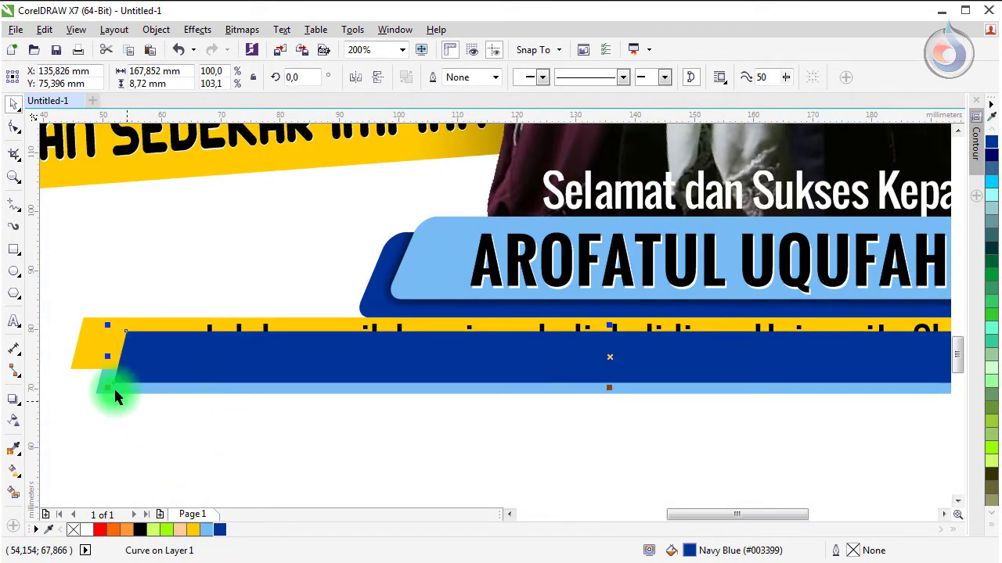
{"action": "scroll", "coordinate": [323, 395], "scroll_direction": "down", "scroll_amount": 2}
{"action": "left_click", "coordinate": [744, 352]}
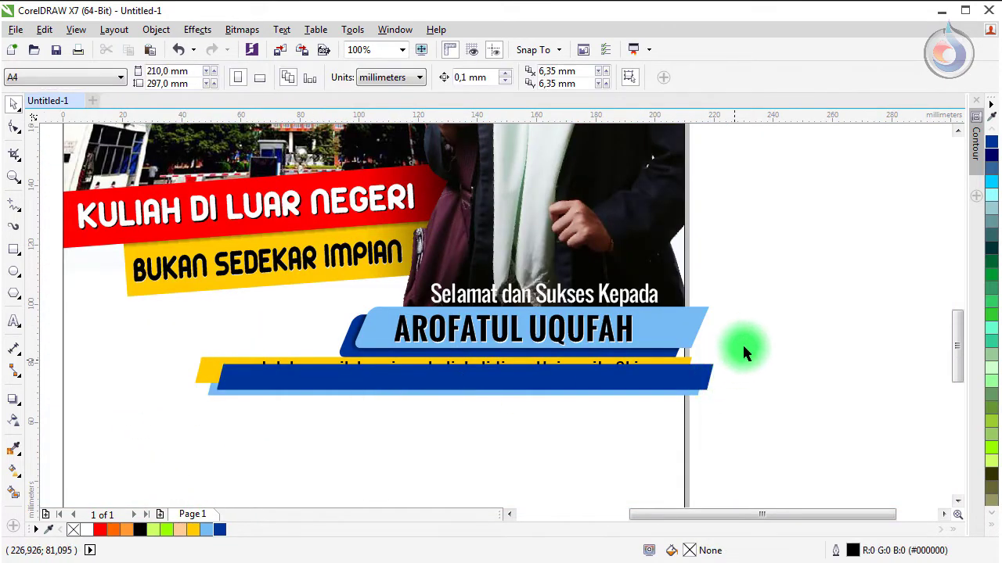
{"action": "left_click_drag", "start_coordinate": [146, 423], "coordinate": [149, 421]}
{"action": "left_click", "coordinate": [209, 393], "text": "shift"}
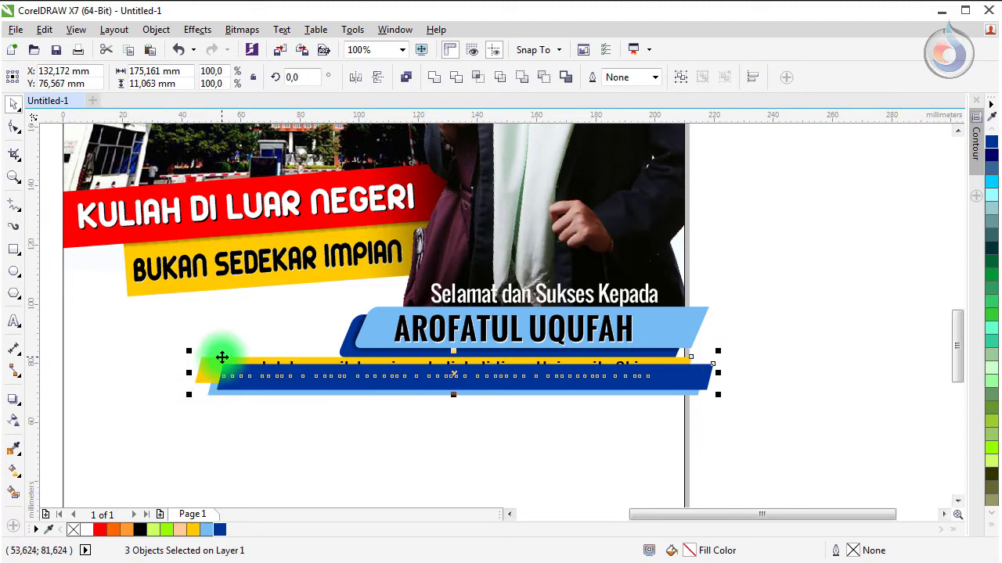
{"action": "key", "text": "Escape"}
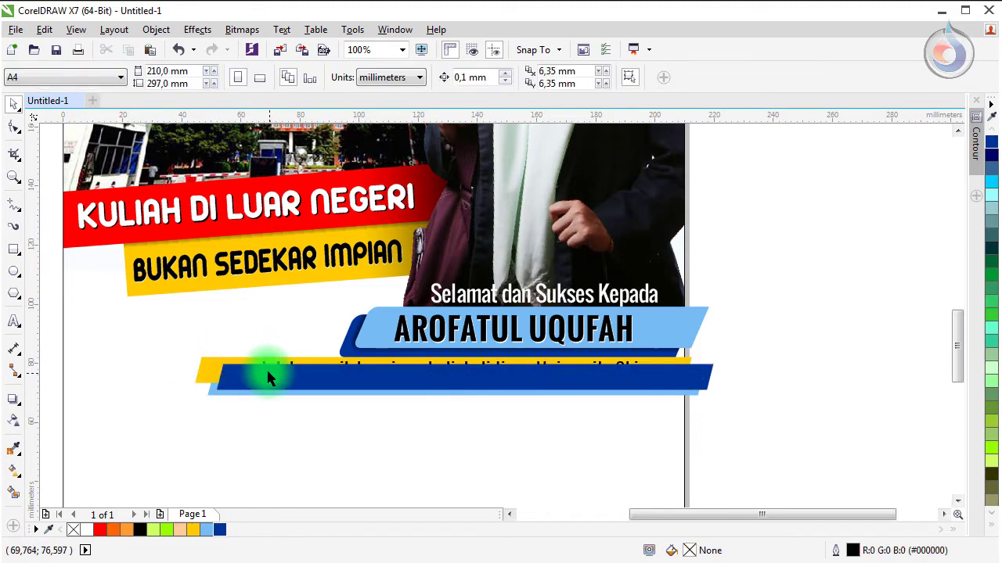
{"action": "left_click", "coordinate": [265, 369]}
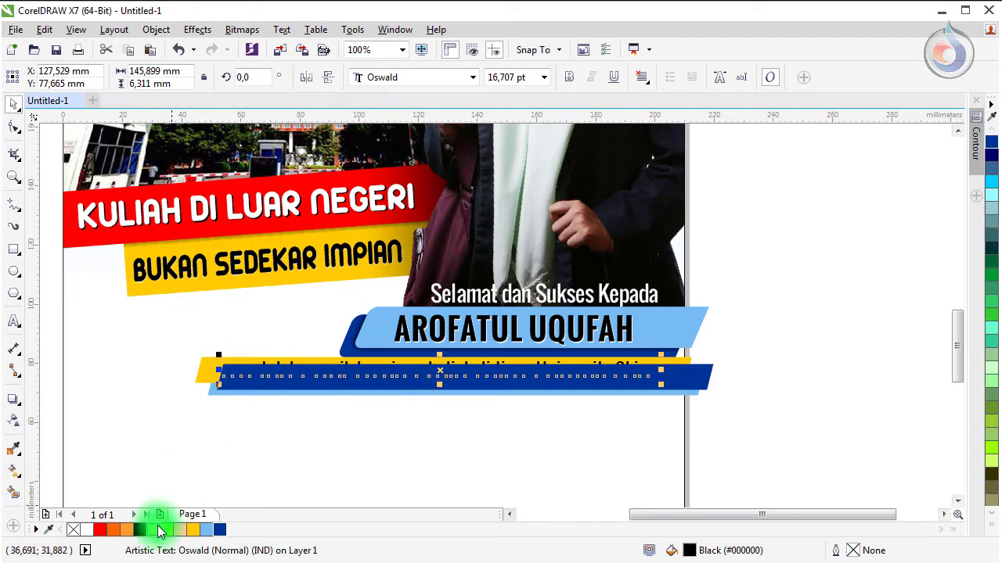
Step: Centre the caption vertically on the yellow bar
{"action": "left_click", "coordinate": [212, 364], "text": "shift"}
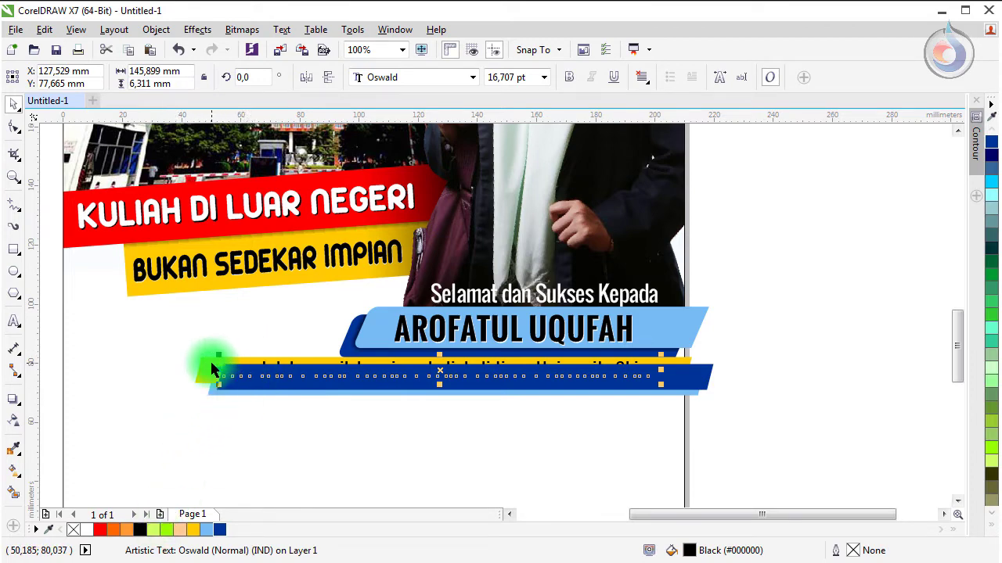
{"action": "key", "text": "c"}
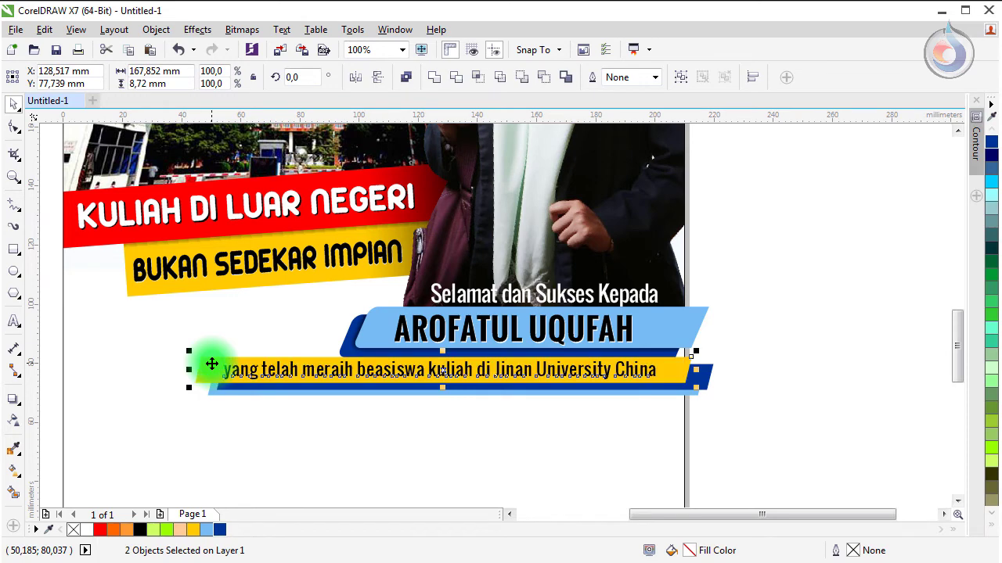
{"action": "key", "text": "Escape"}
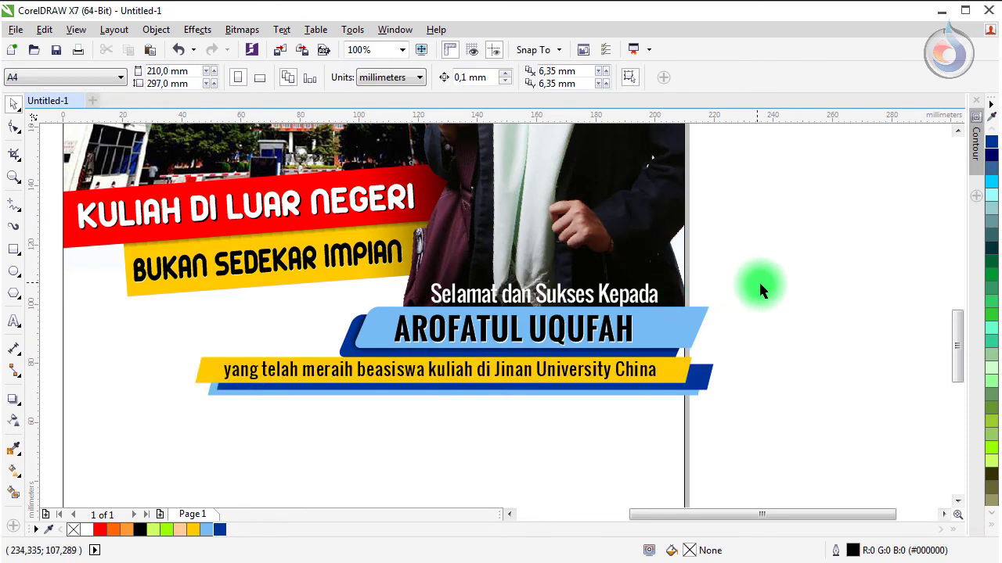
Step: PowerClip all eight name-banner objects inside the page background rectangle
{"action": "left_click_drag", "start_coordinate": [777, 286], "coordinate": [143, 361]}
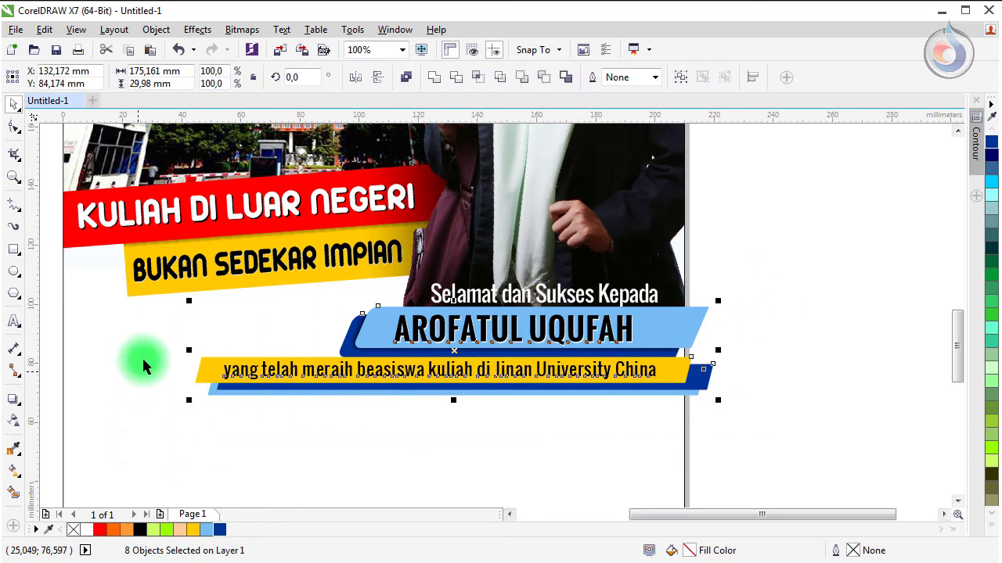
{"action": "left_click", "coordinate": [156, 30]}
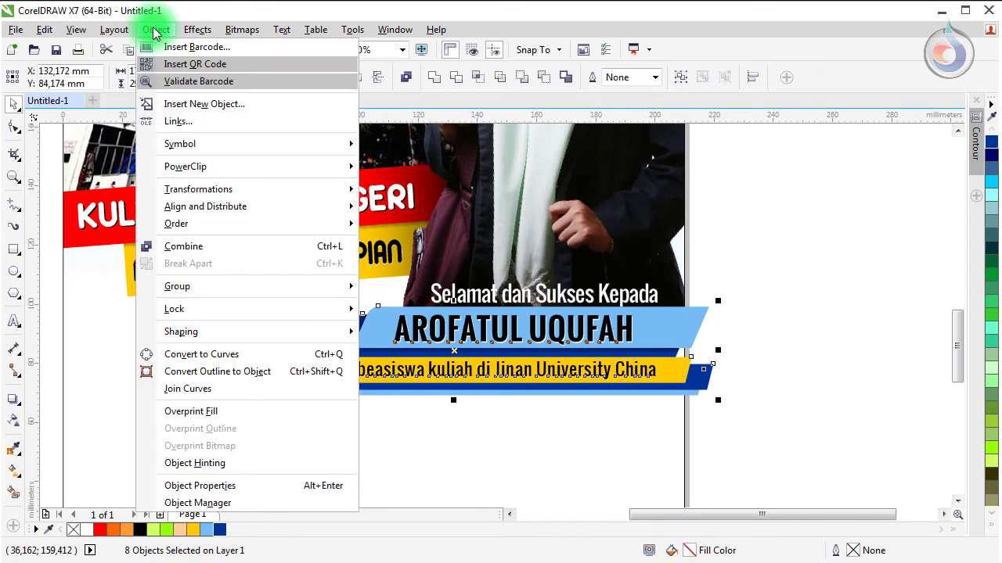
{"action": "mouse_move", "coordinate": [274, 173]}
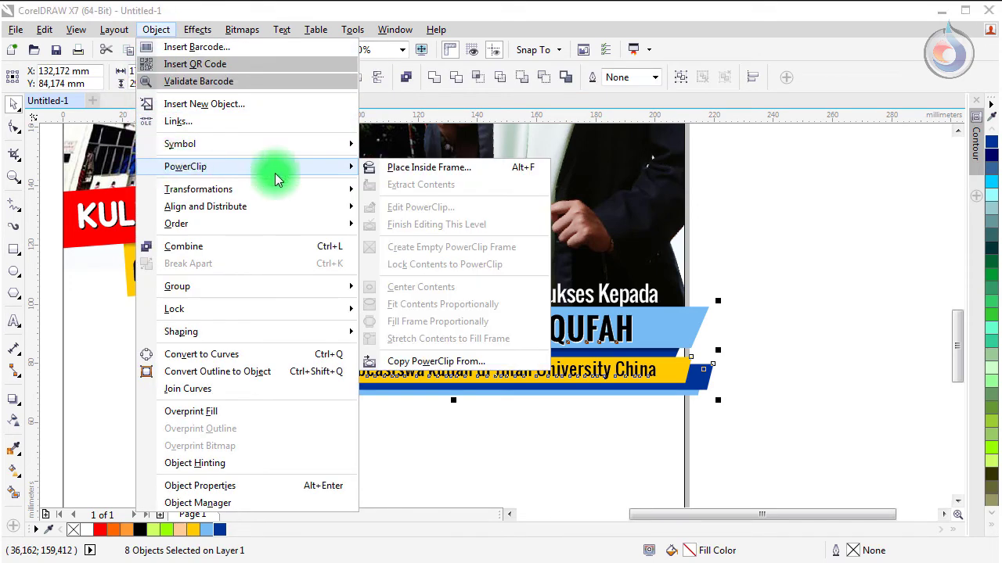
{"action": "left_click", "coordinate": [401, 168]}
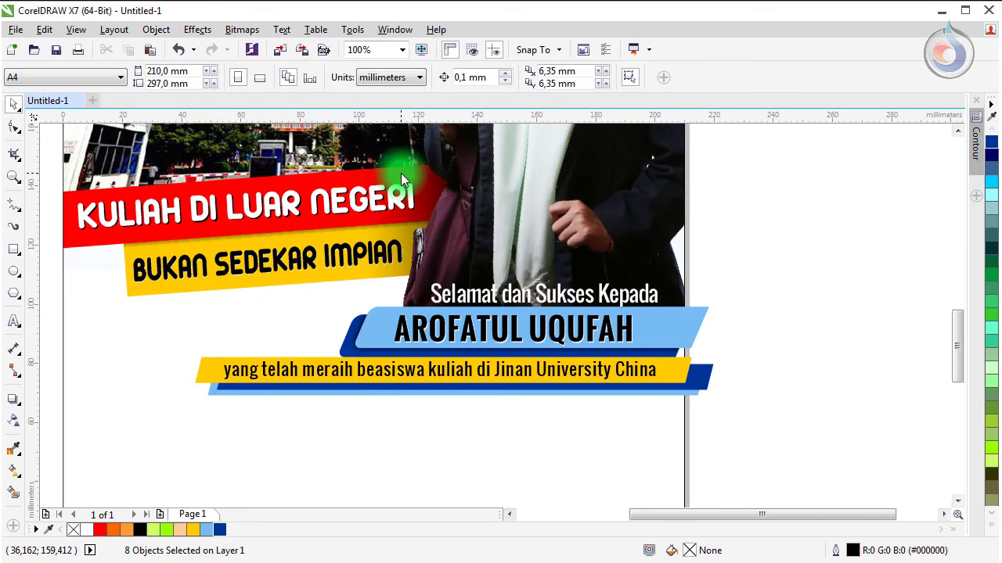
{"action": "left_click", "coordinate": [137, 364]}
{"action": "left_click", "coordinate": [145, 396]}
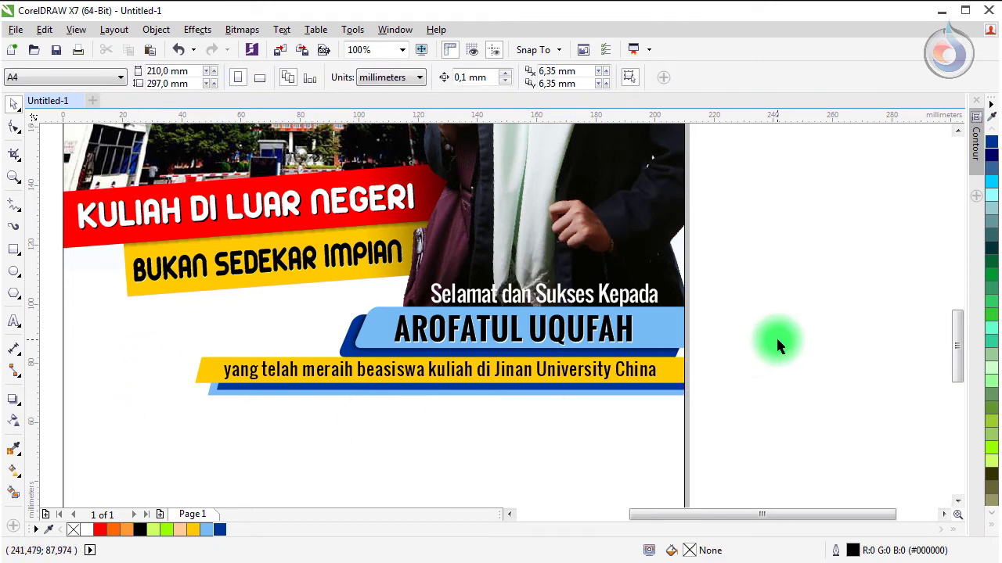
{"action": "key", "text": "shift+F4"}
{"action": "scroll", "coordinate": [495, 446], "scroll_direction": "up", "scroll_amount": 2}
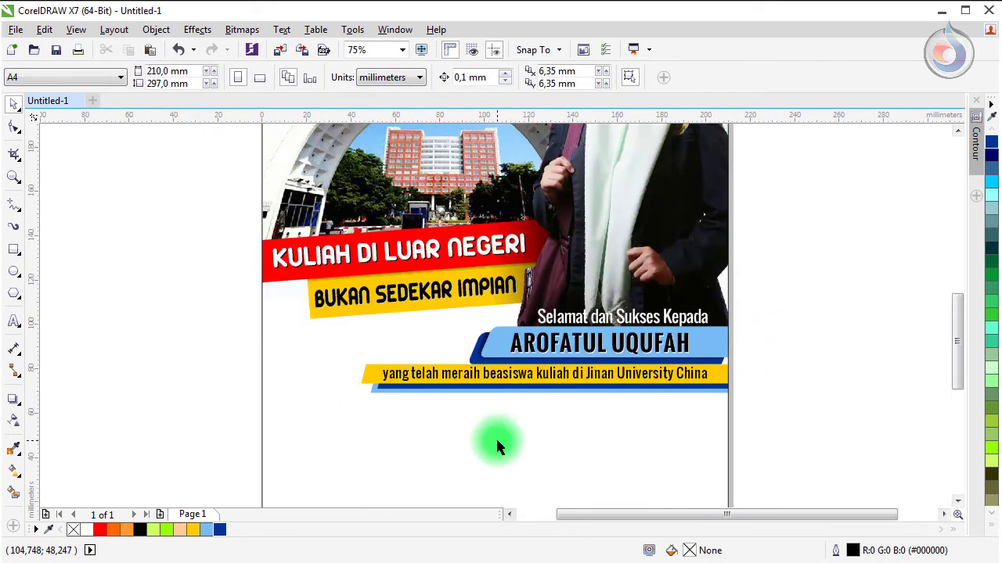
{"action": "scroll", "coordinate": [498, 444], "scroll_direction": "down", "scroll_amount": 3}
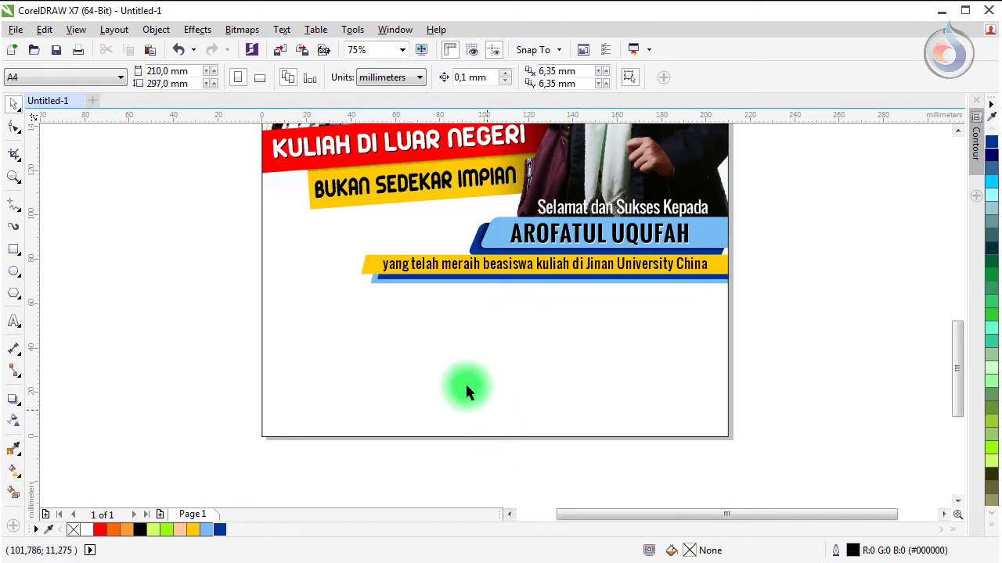
Step: Import the blue polygon image 17014-NQWFCT.jpg and place it beside the page
{"action": "left_click", "coordinate": [23, 31]}
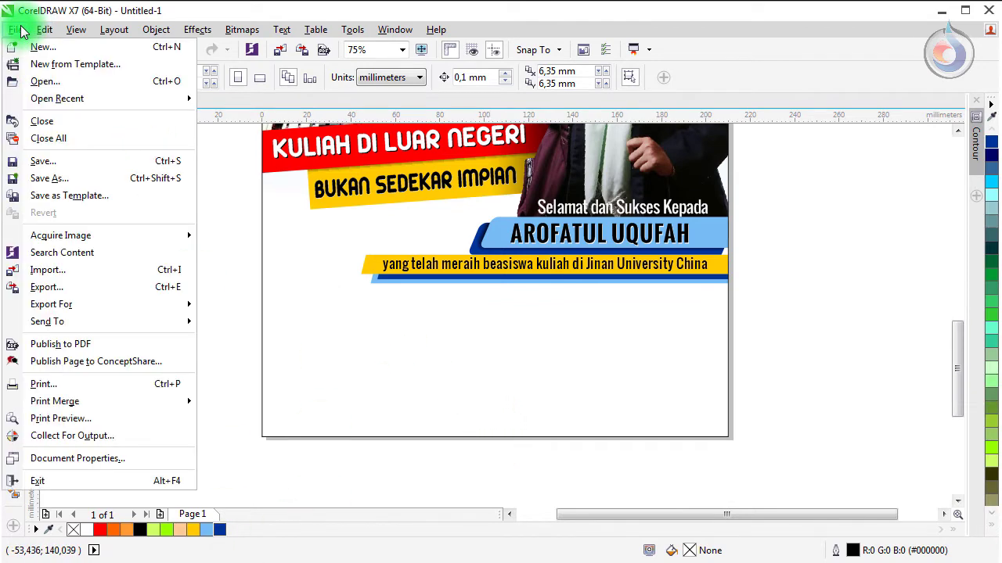
{"action": "left_click", "coordinate": [51, 276]}
{"action": "left_click", "coordinate": [432, 185]}
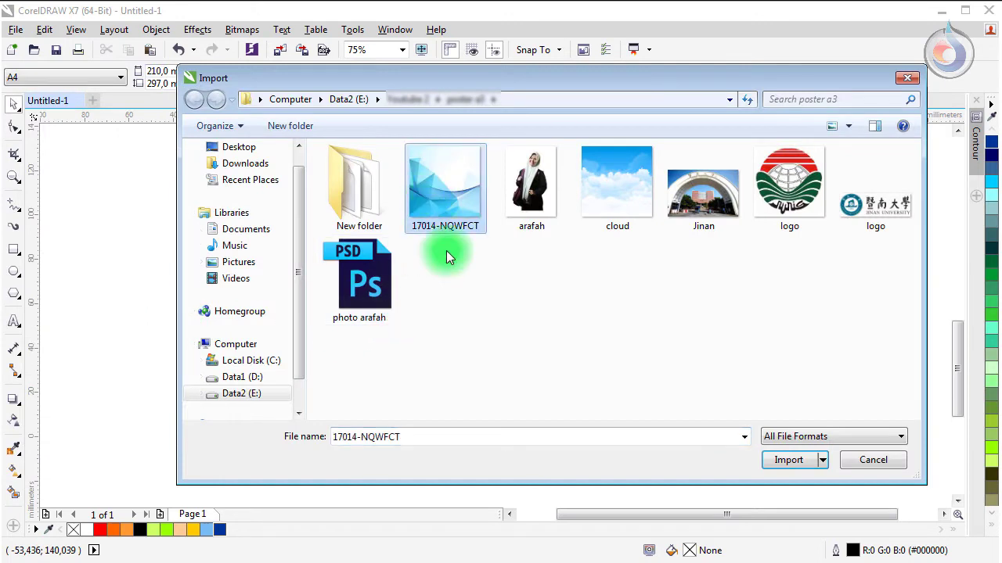
{"action": "left_click", "coordinate": [772, 458]}
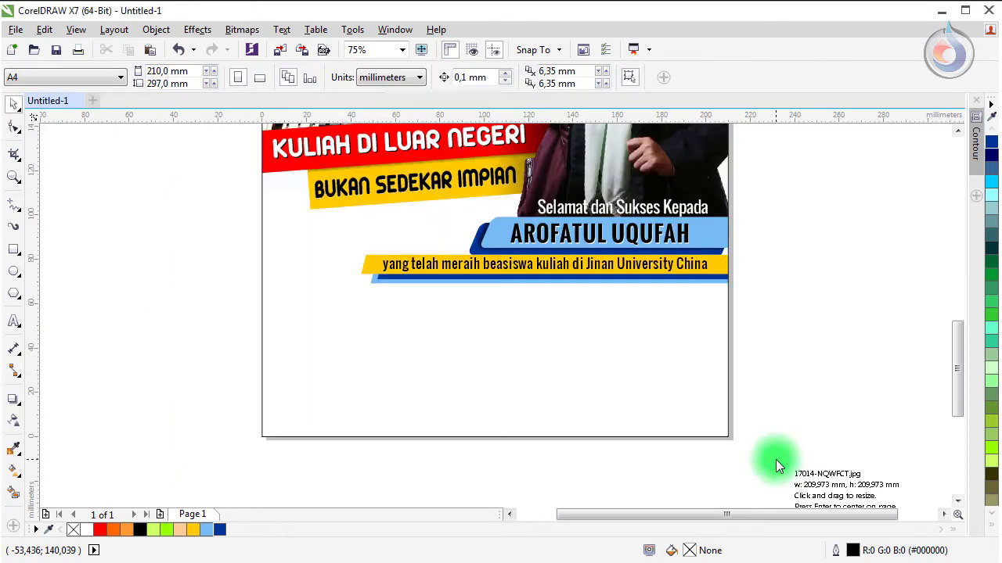
{"action": "left_click", "coordinate": [181, 223]}
{"action": "scroll", "coordinate": [297, 288], "scroll_direction": "down", "scroll_amount": 2}
{"action": "mouse_move", "coordinate": [297, 289]}
{"action": "left_mouse_down"}
{"action": "mouse_move", "coordinate": [319, 317]}
{"action": "mouse_move", "coordinate": [310, 301]}
{"action": "left_mouse_up"}
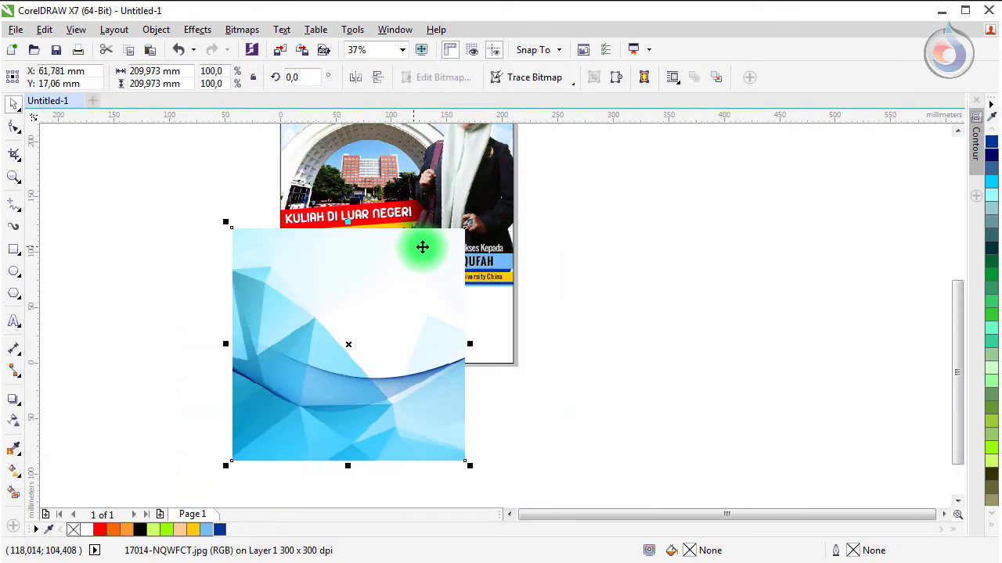
Step: Shorten the blue image to about 155 mm, move it right, and choose PowerClip Place Inside Frame
{"action": "left_click_drag", "start_coordinate": [349, 223], "coordinate": [348, 287]}
{"action": "left_click_drag", "start_coordinate": [324, 371], "coordinate": [731, 327]}
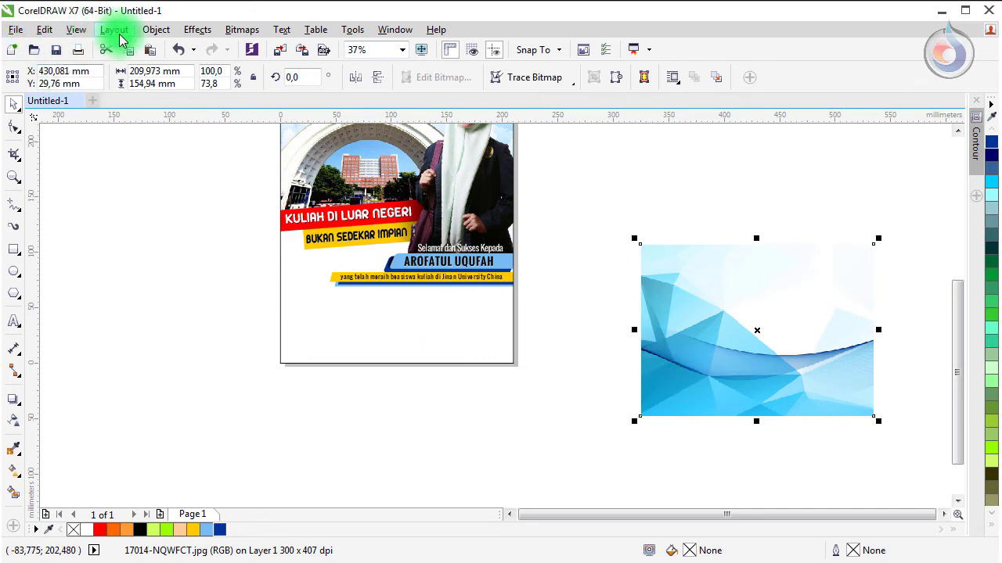
{"action": "left_click", "coordinate": [153, 30]}
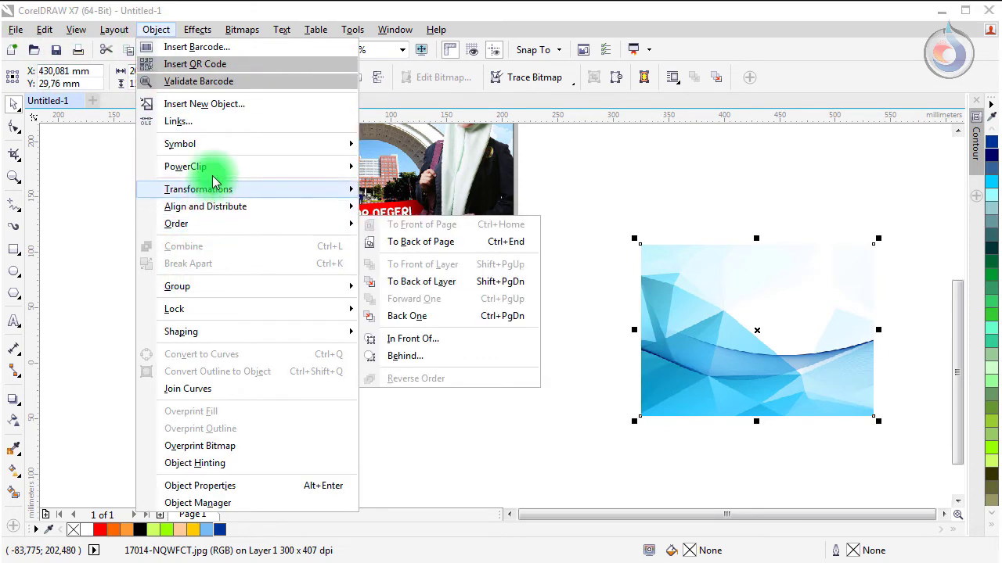
{"action": "mouse_move", "coordinate": [218, 170]}
{"action": "left_click", "coordinate": [407, 168]}
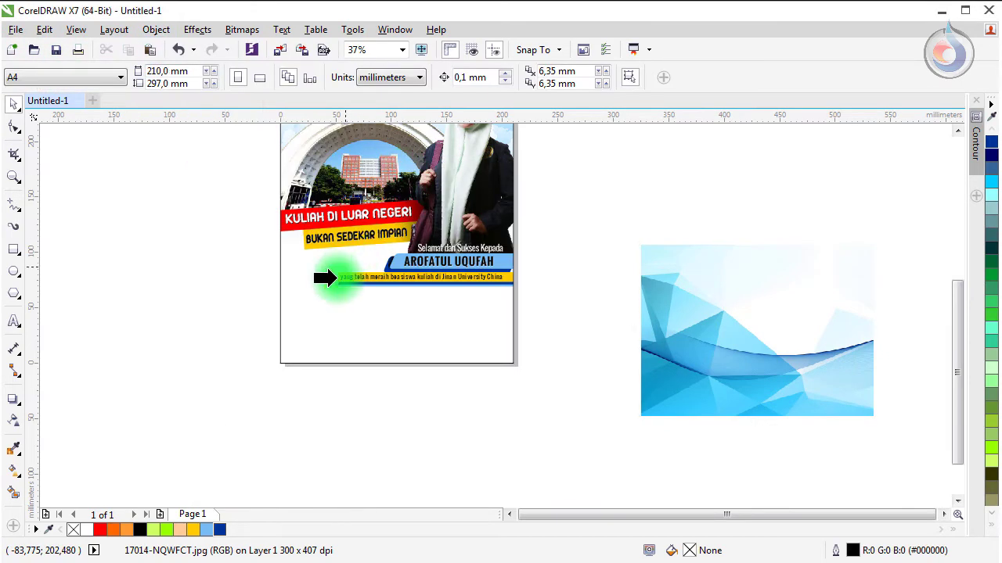
Step: Clip the blue image into the poster page and move it down to the lower half
{"action": "left_click", "coordinate": [305, 327]}
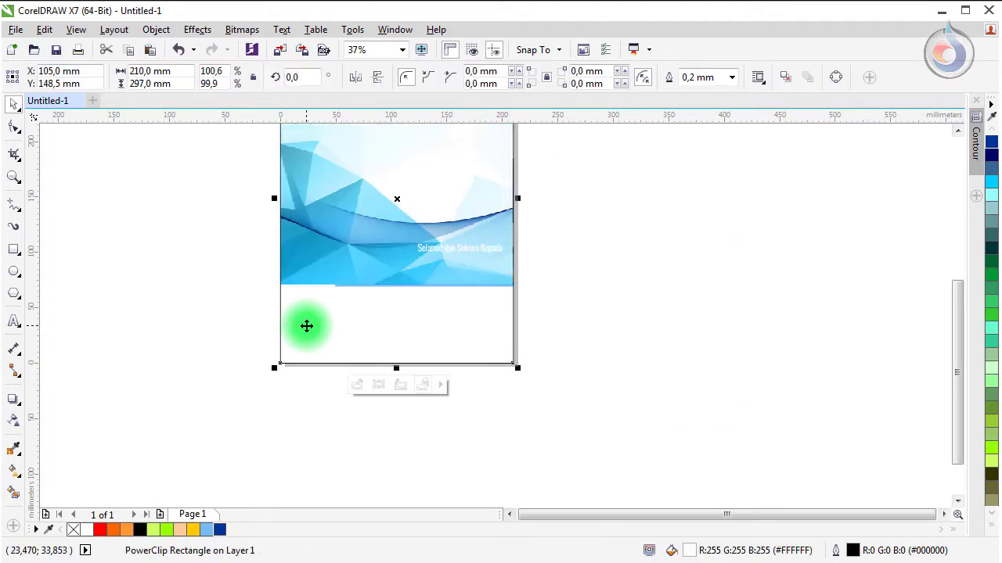
{"action": "left_click_drag", "start_coordinate": [304, 256], "coordinate": [316, 274]}
{"action": "left_click", "coordinate": [317, 239]}
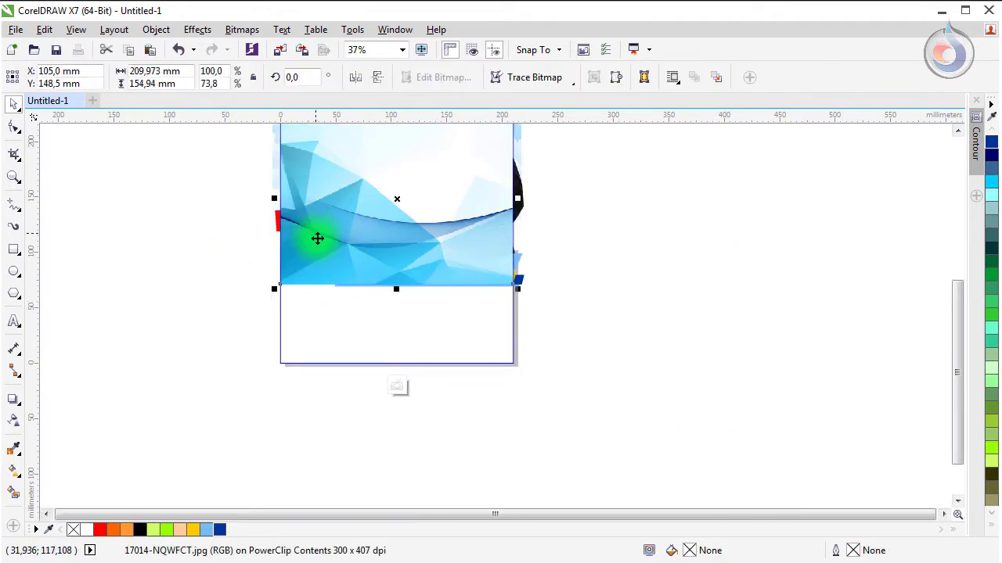
{"action": "left_click_drag", "start_coordinate": [320, 236], "coordinate": [324, 320]}
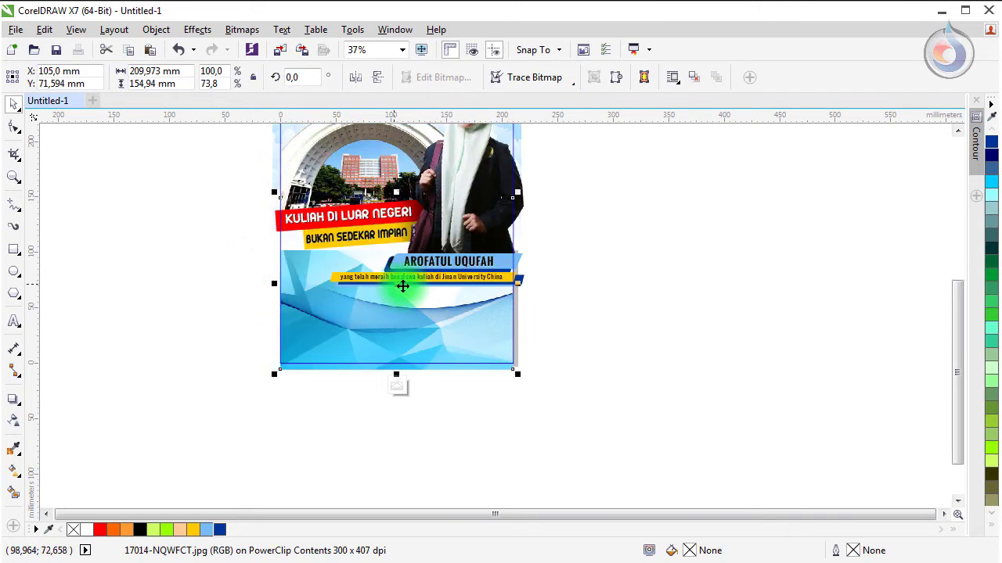
{"action": "scroll", "coordinate": [317, 297], "scroll_direction": "up", "scroll_amount": 2}
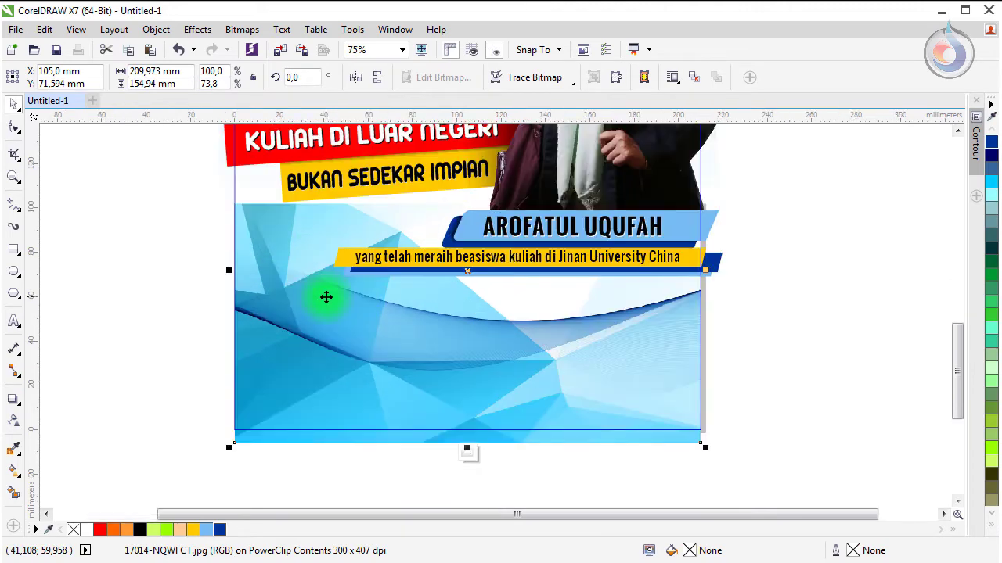
Step: Give the blue image a linear fountain transparency fading upward toward the name banner, then finish editing
{"action": "left_click", "coordinate": [13, 420]}
{"action": "left_click", "coordinate": [56, 77]}
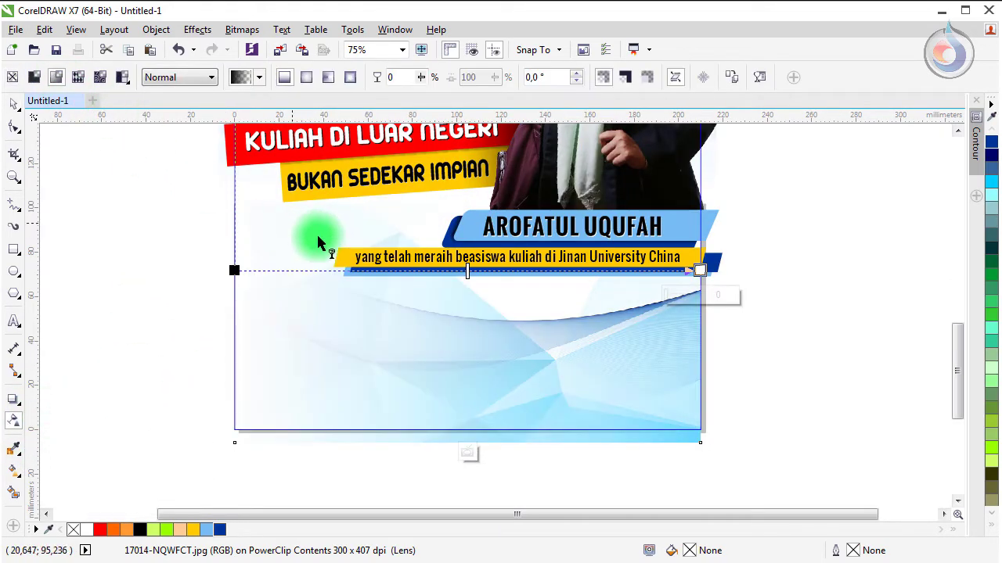
{"action": "left_click_drag", "start_coordinate": [235, 271], "coordinate": [455, 219]}
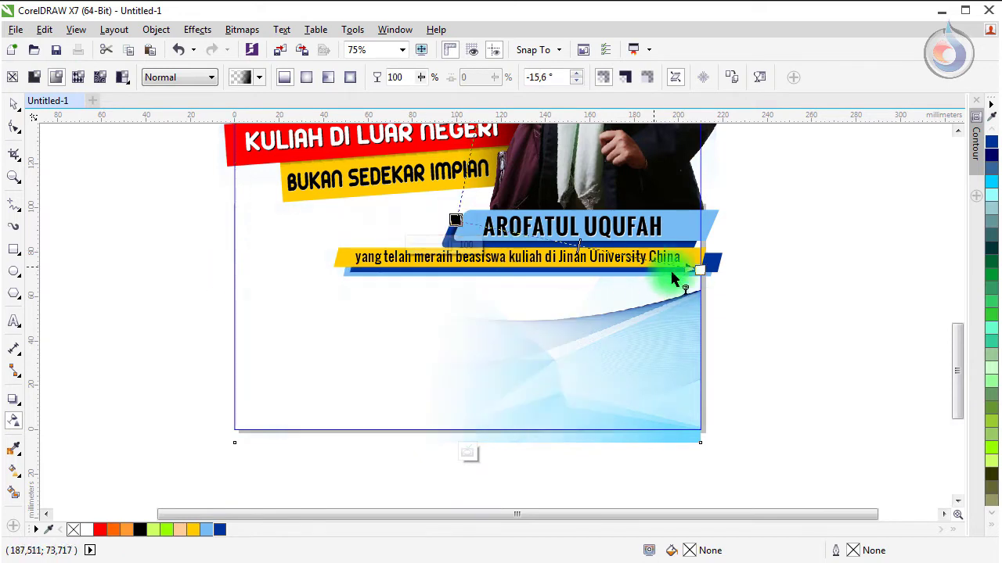
{"action": "left_click_drag", "start_coordinate": [703, 274], "coordinate": [459, 346]}
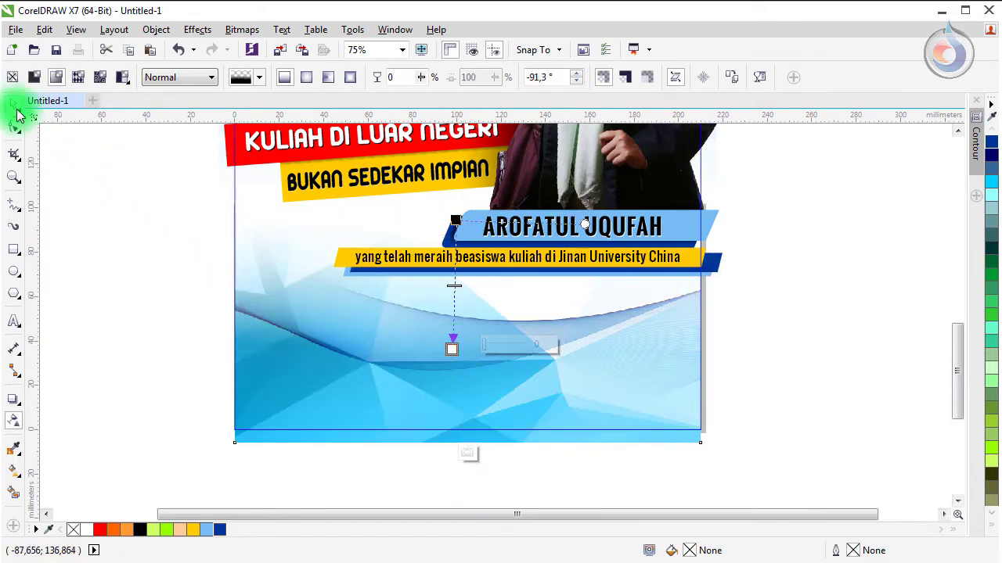
{"action": "left_click", "coordinate": [13, 104]}
{"action": "left_click", "coordinate": [190, 335]}
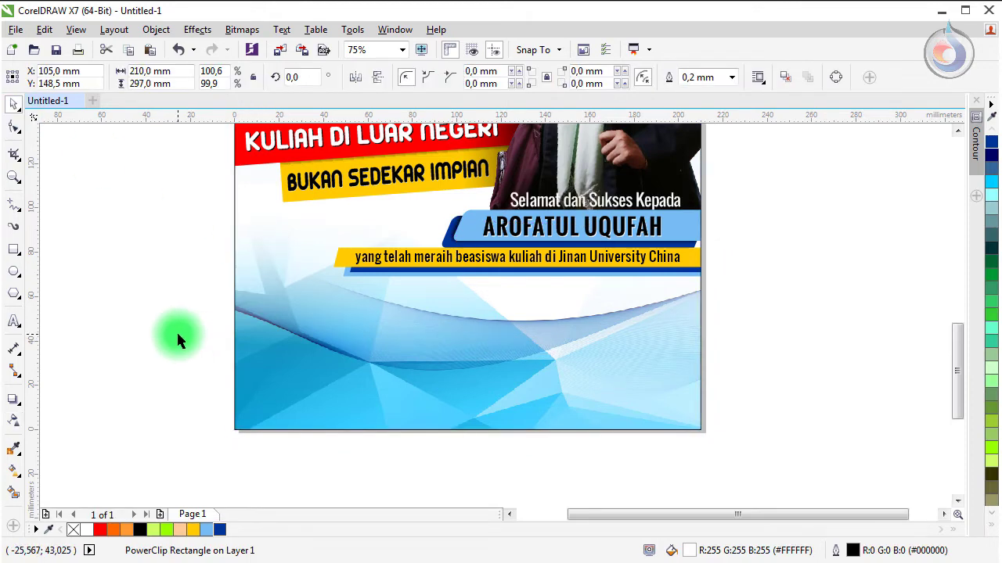
{"action": "left_click", "coordinate": [176, 331]}
{"action": "key", "text": "shift+F4"}
Step: Zoom in on the blue area and type the slogan 'AYO WUJUDKAN BERSAMA' over it
{"action": "key", "text": "z"}
{"action": "left_click", "coordinate": [505, 463]}
{"action": "left_click_drag", "start_coordinate": [193, 139], "coordinate": [710, 428]}
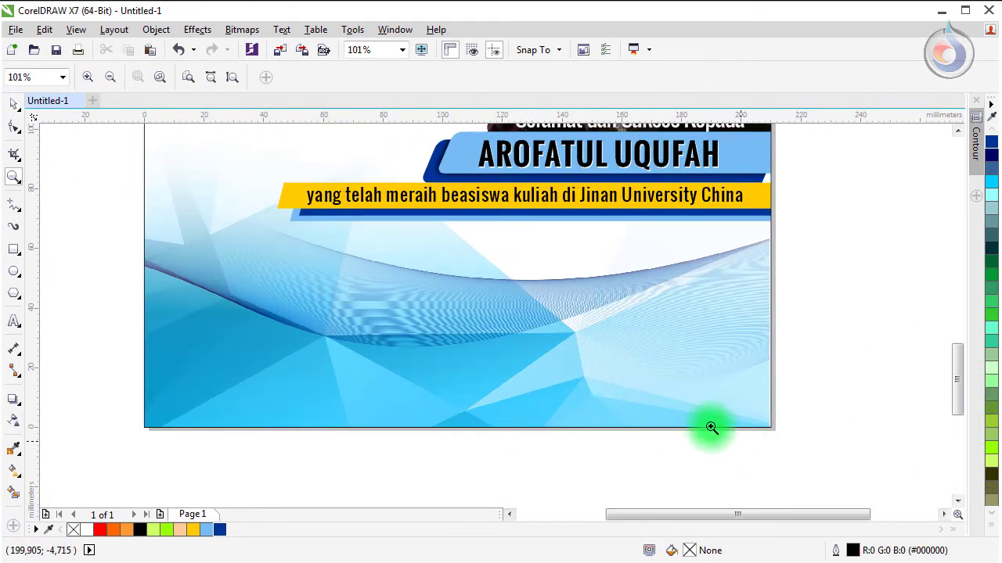
{"action": "left_click", "coordinate": [16, 322]}
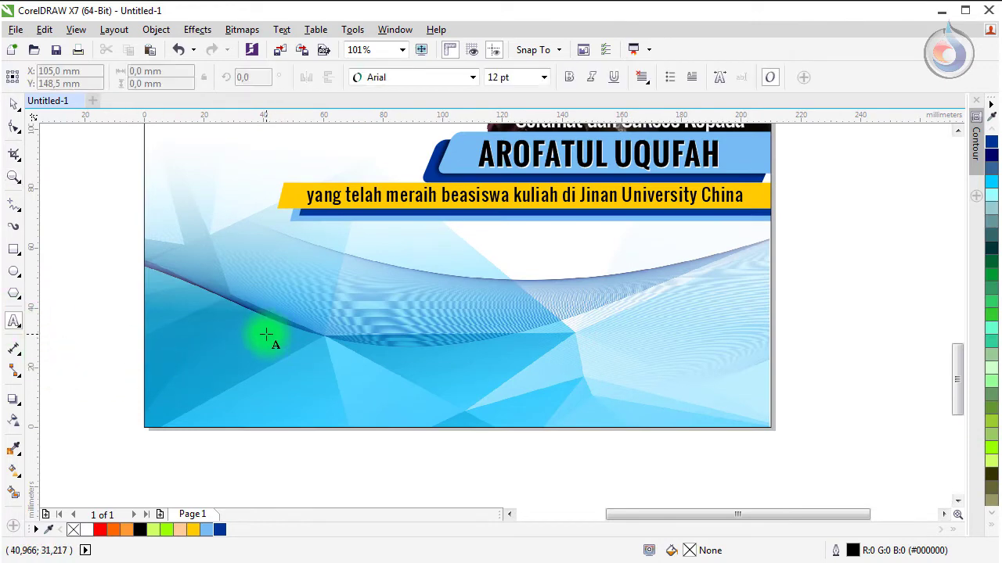
{"action": "left_click", "coordinate": [266, 334]}
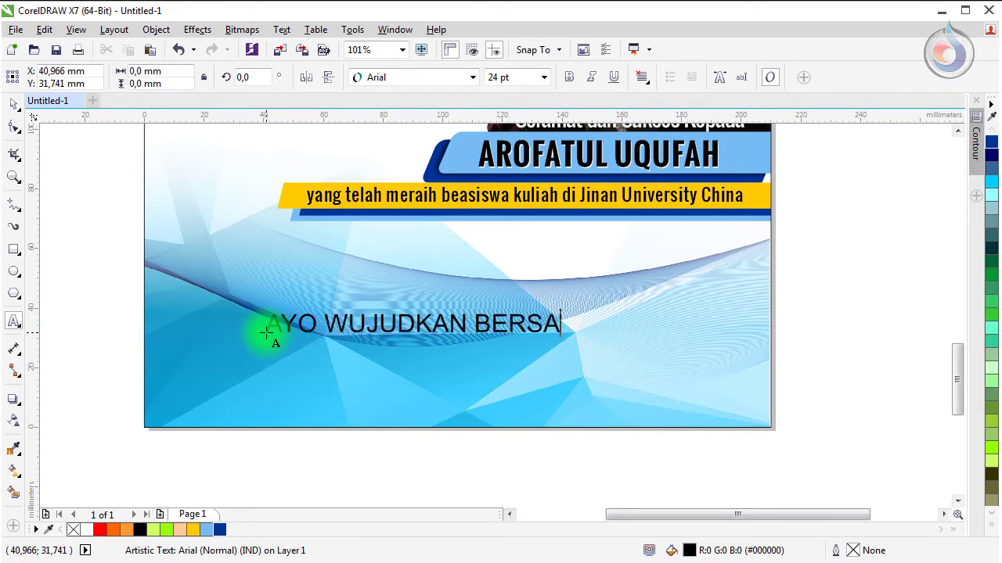
{"action": "key", "text": "Escape"}
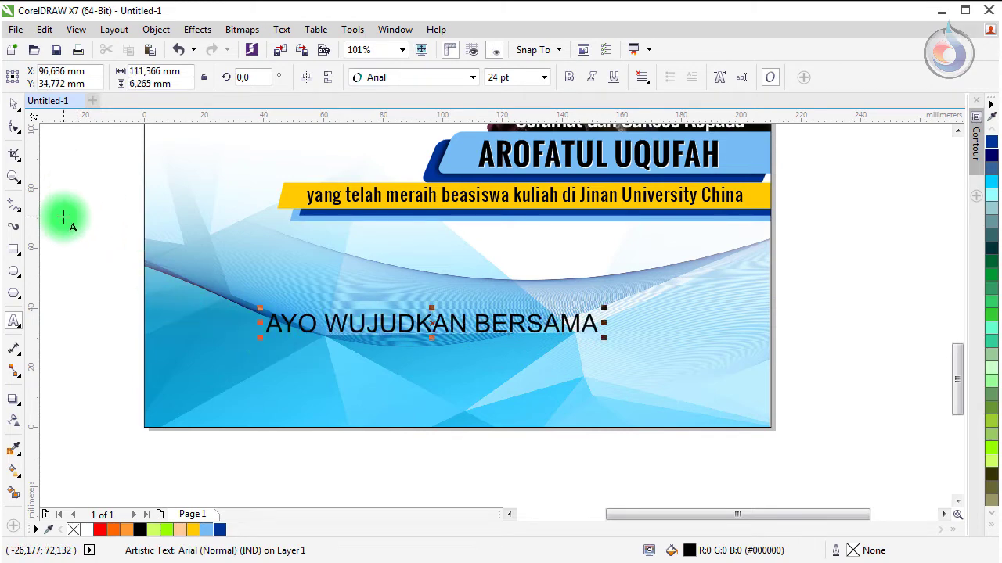
{"action": "left_click", "coordinate": [12, 111]}
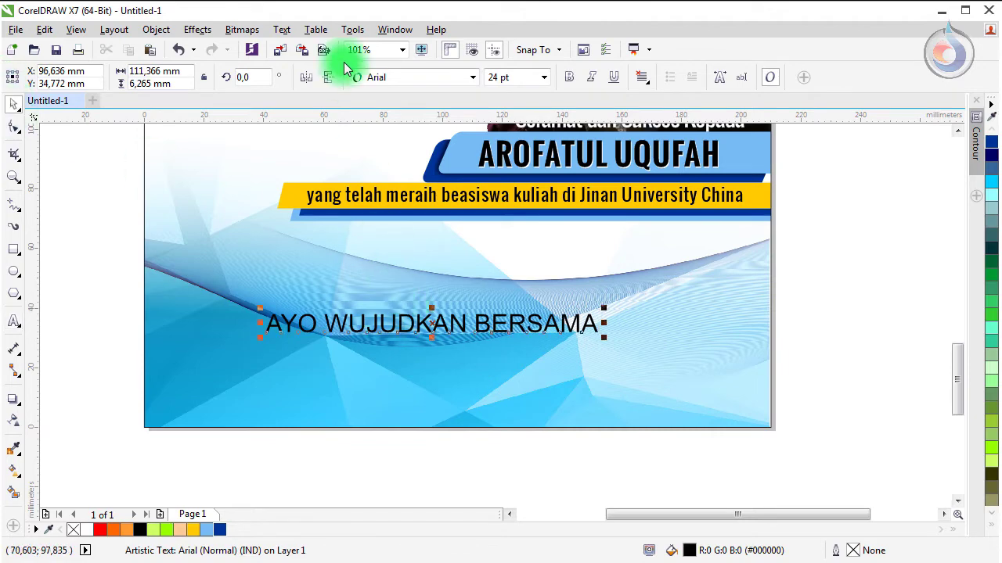
Step: Set the slogan to CCStandBy4Action at about 61 pt, position it over the wave, colour it Navy Blue
{"action": "left_click", "coordinate": [382, 79]}
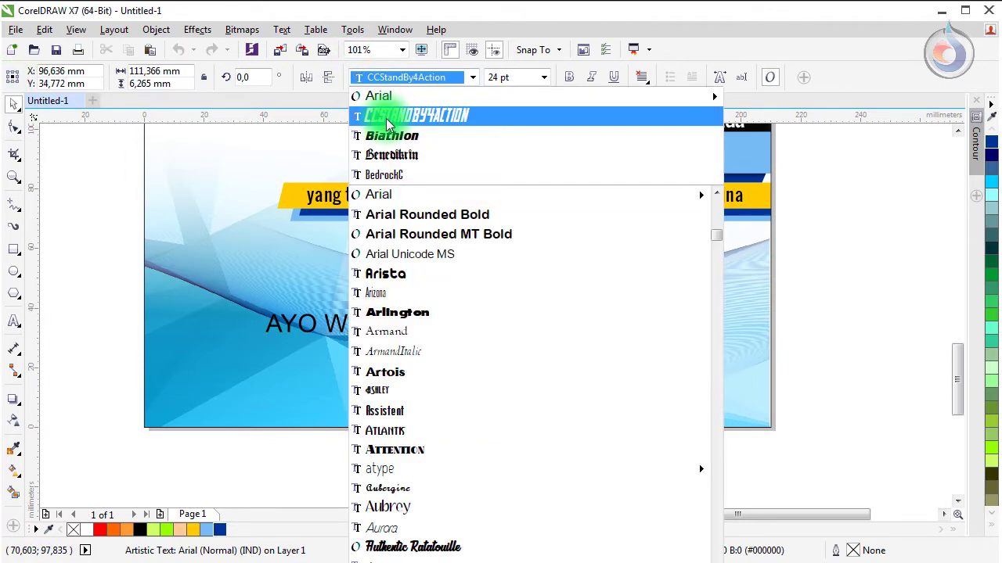
{"action": "left_click", "coordinate": [386, 117]}
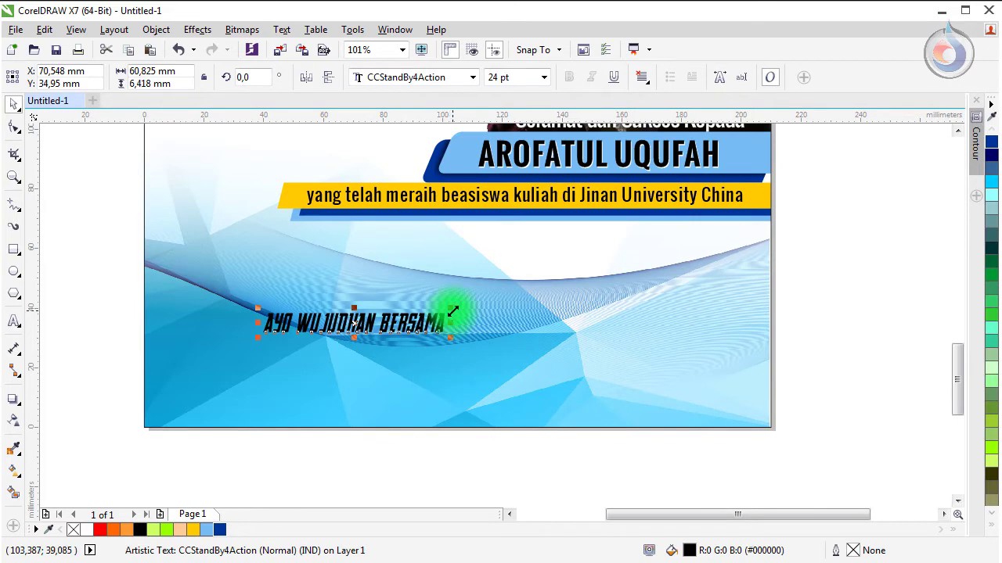
{"action": "left_click_drag", "start_coordinate": [453, 312], "coordinate": [721, 212]}
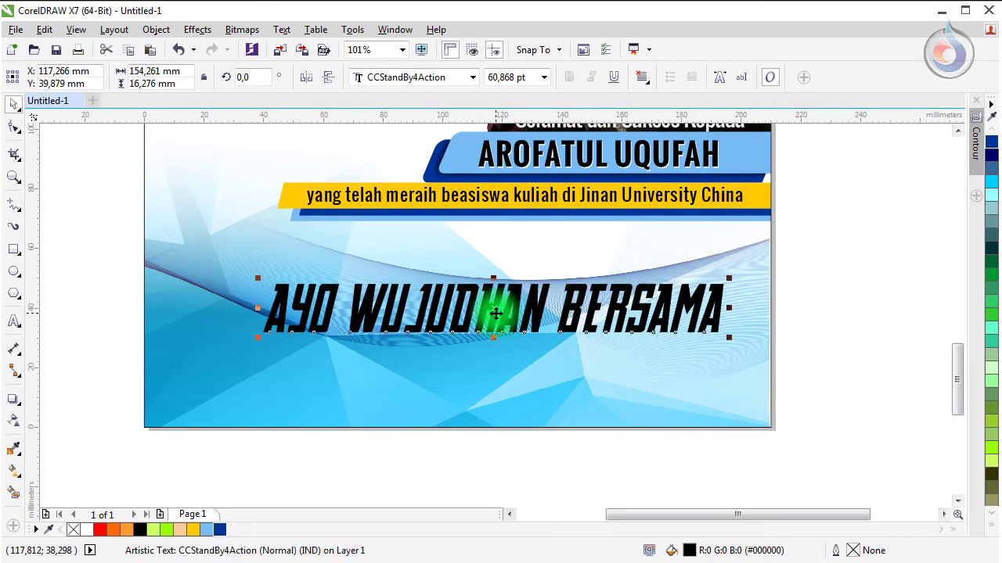
{"action": "left_click_drag", "start_coordinate": [496, 313], "coordinate": [469, 299]}
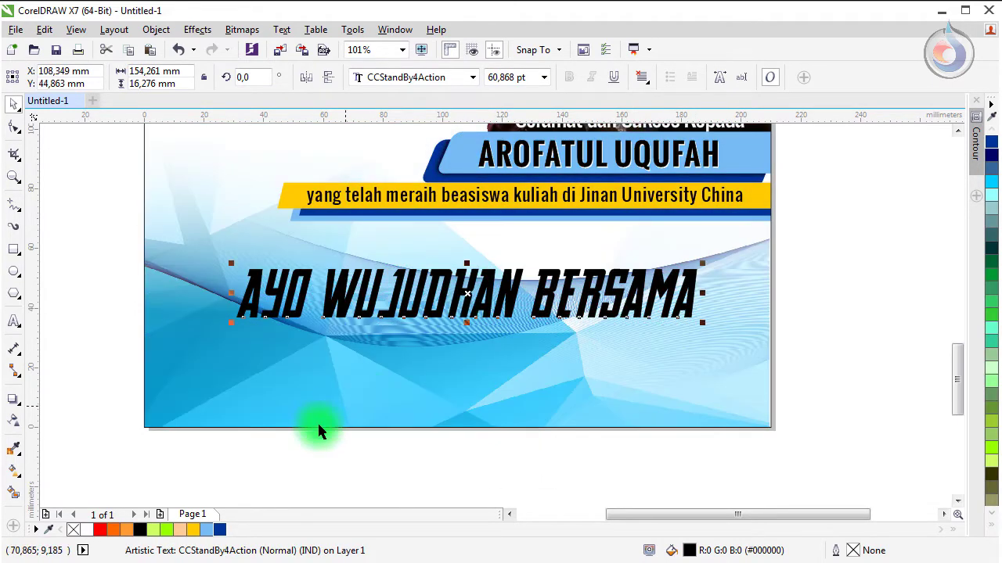
{"action": "left_click", "coordinate": [219, 530]}
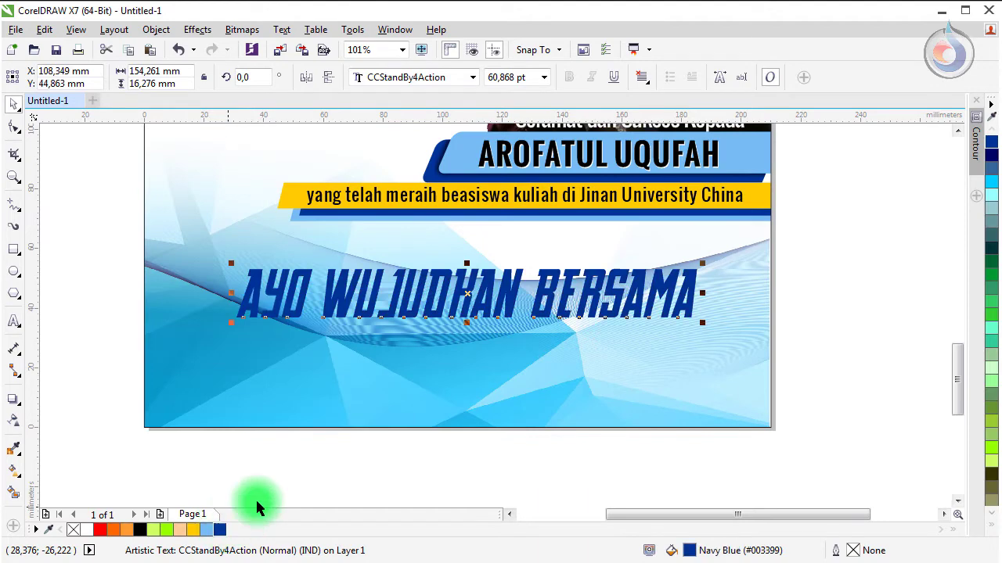
{"action": "left_click", "coordinate": [439, 480]}
Step: Duplicate the slogan below and change the copy's text to 'MA UNGGULAN'
{"action": "left_click", "coordinate": [403, 288]}
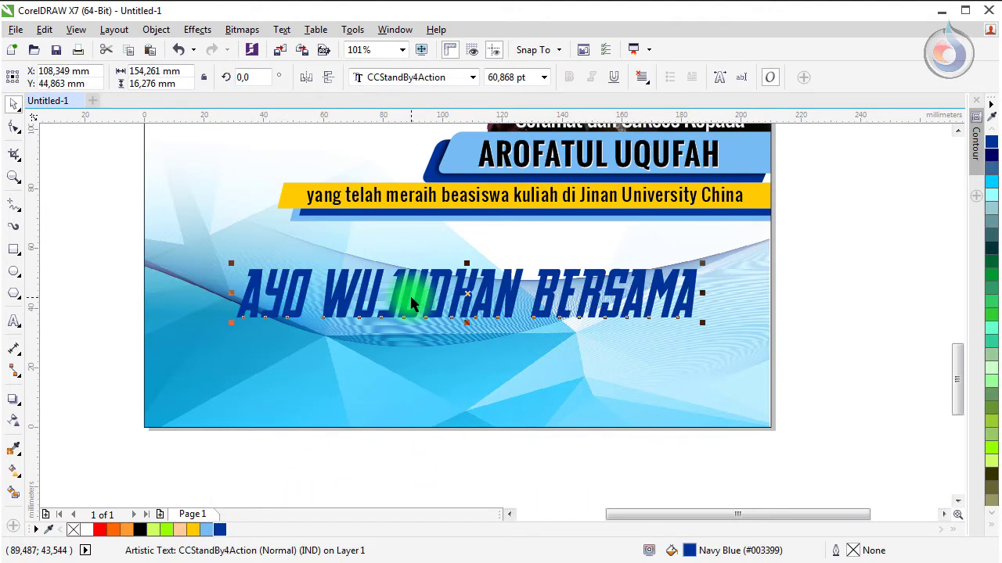
{"action": "left_click_drag", "start_coordinate": [398, 284], "coordinate": [434, 342]}
{"action": "right_click", "coordinate": [435, 343]}
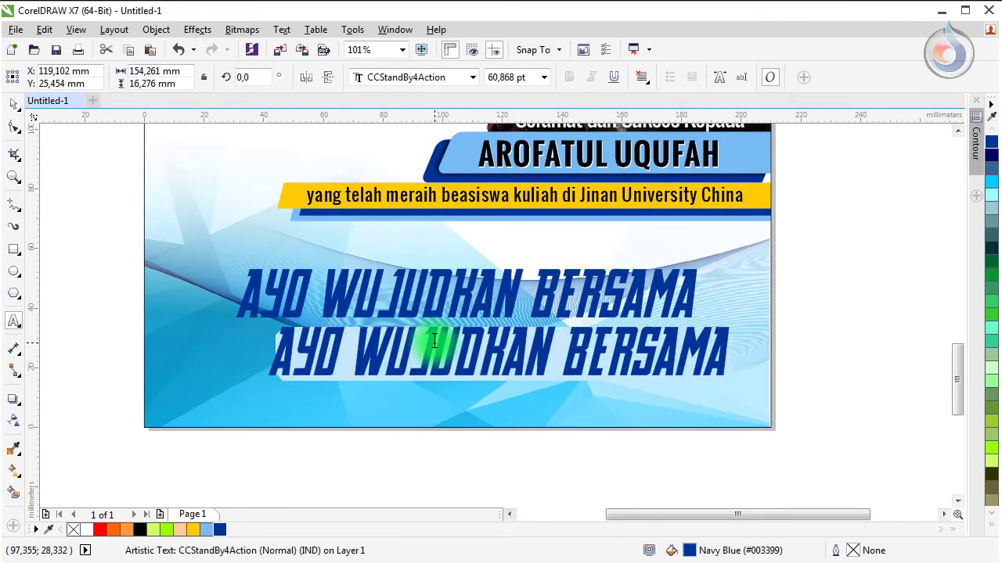
{"action": "key", "text": "ctrl+a"}
{"action": "type", "text": "MA UNG"}
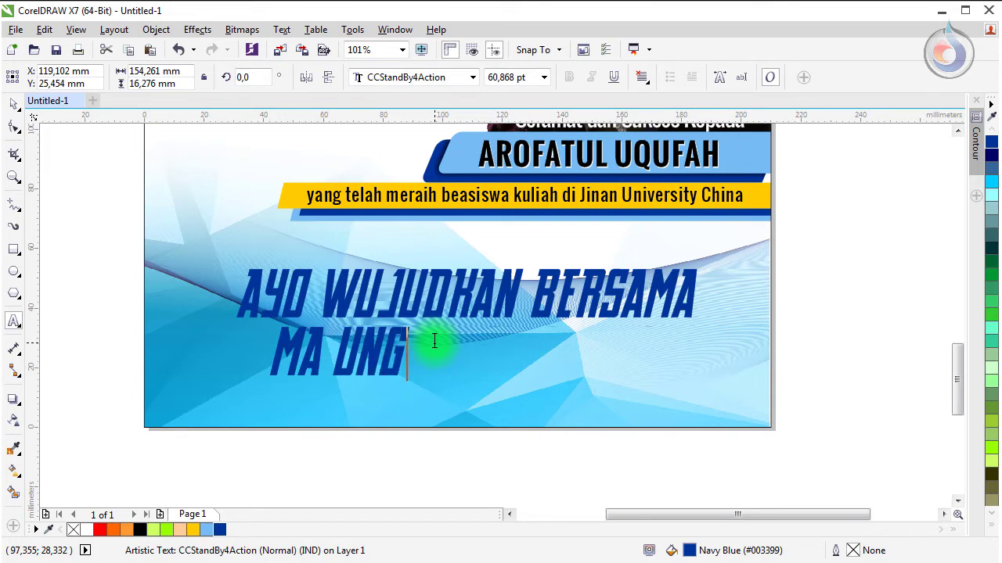
{"action": "type", "text": "GULAN NURIS JEMBER"}
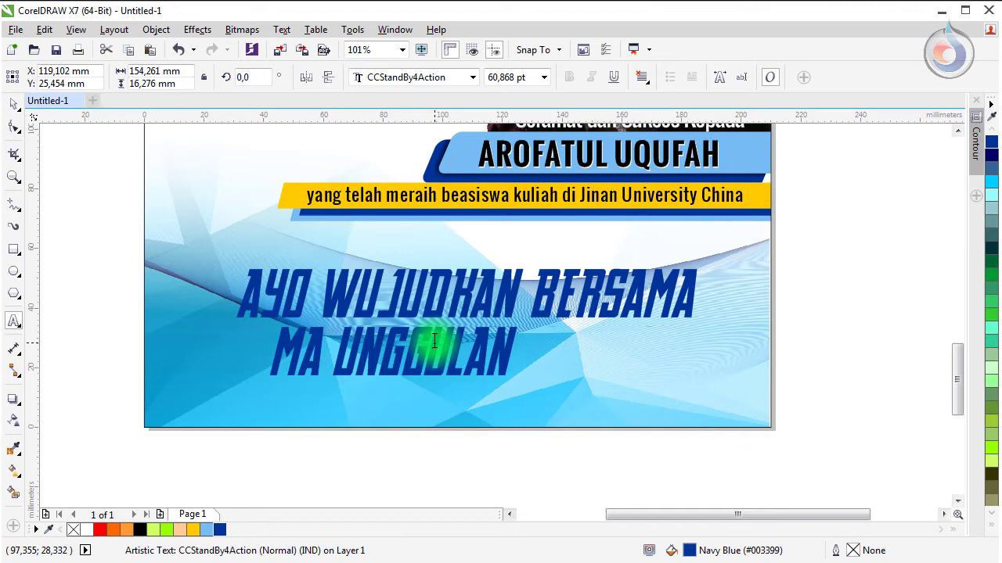
Step: Complete the second line as 'MA UNGGULAN NURIS JEMBER' and shift both headline lines left
{"action": "type", "text": "NURIS"}
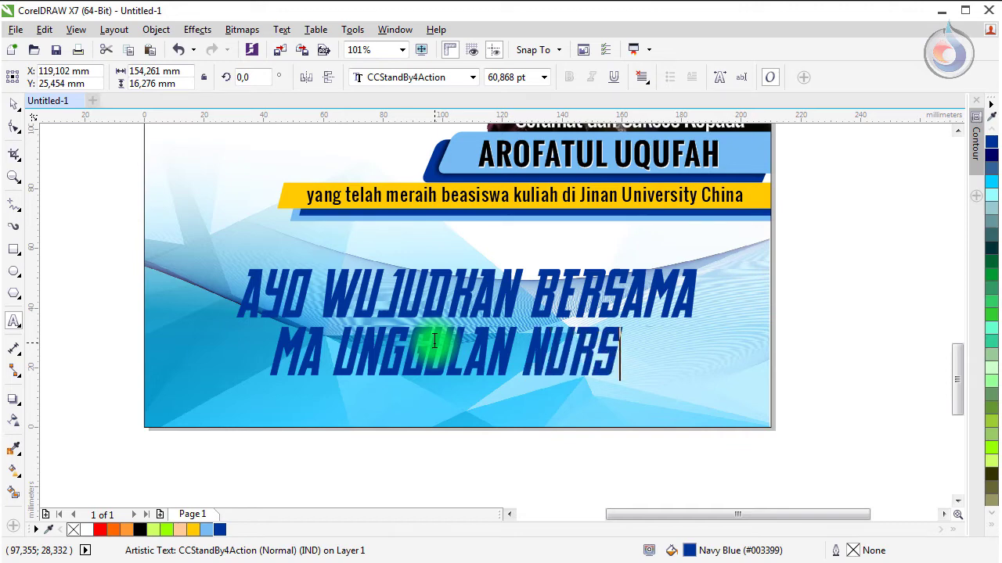
{"action": "type", "text": " JEMBER"}
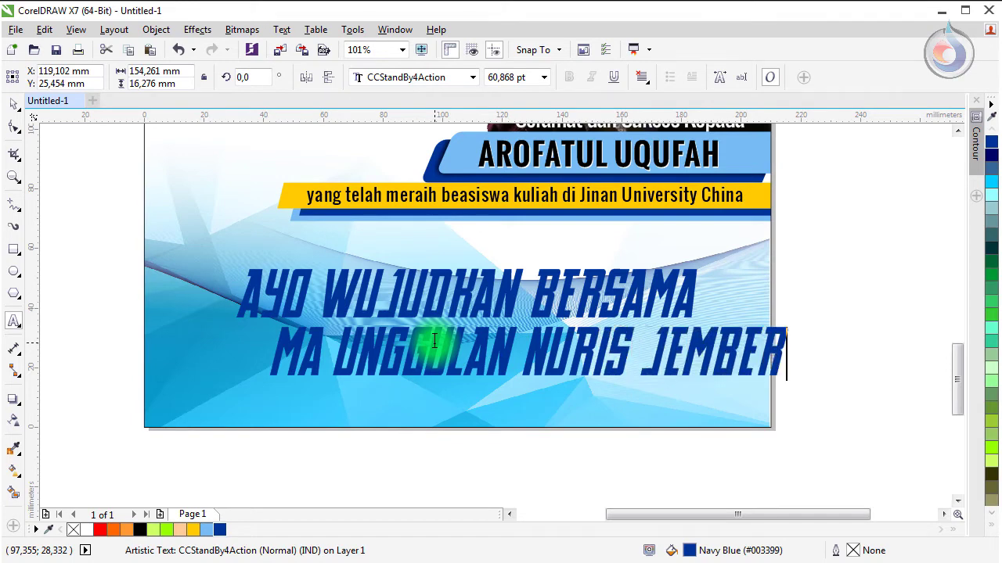
{"action": "left_click", "coordinate": [13, 102]}
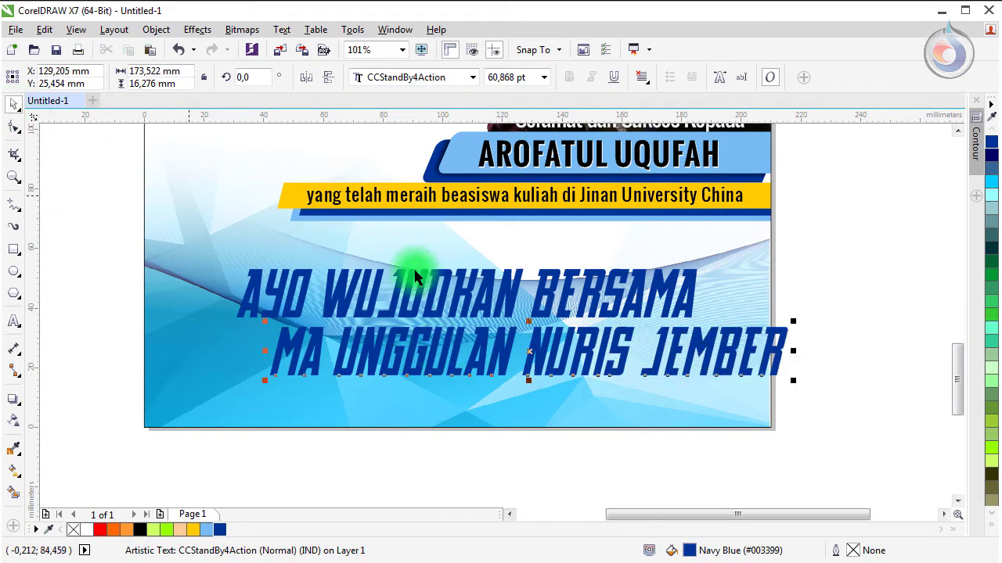
{"action": "left_click_drag", "start_coordinate": [441, 274], "coordinate": [399, 281]}
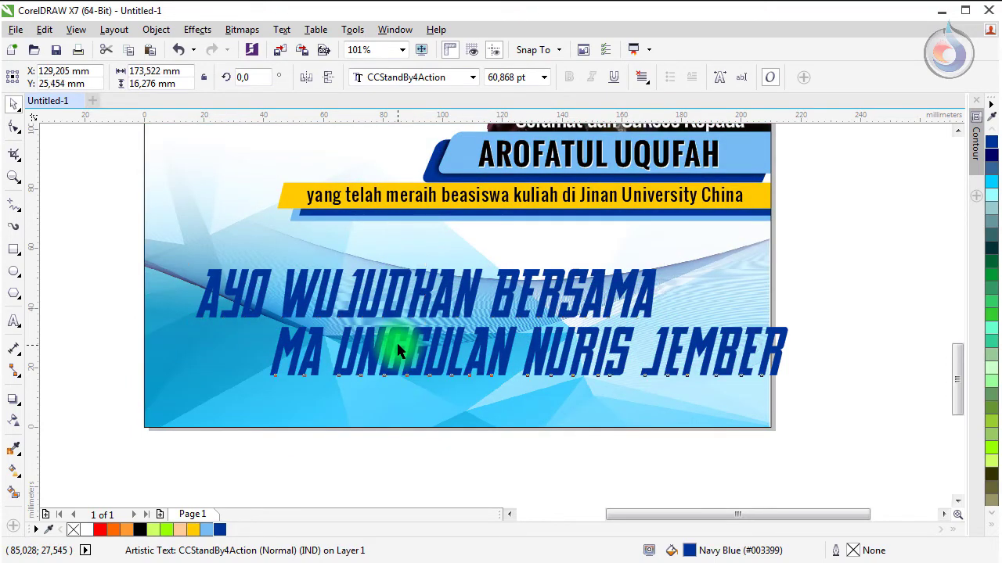
{"action": "left_click_drag", "start_coordinate": [396, 340], "coordinate": [376, 342]}
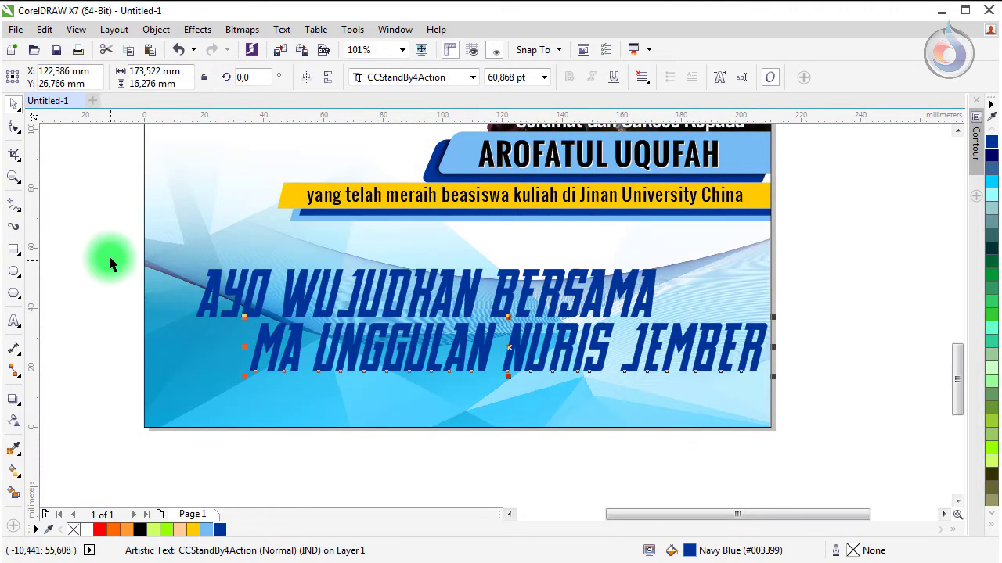
Step: Colour the MA UNGGULAN NURIS JEMBER line red and give AYO WUJUDKAN BERSAMA a white outline
{"action": "key", "text": "z"}
{"action": "left_click_drag", "start_coordinate": [112, 235], "coordinate": [828, 427]}
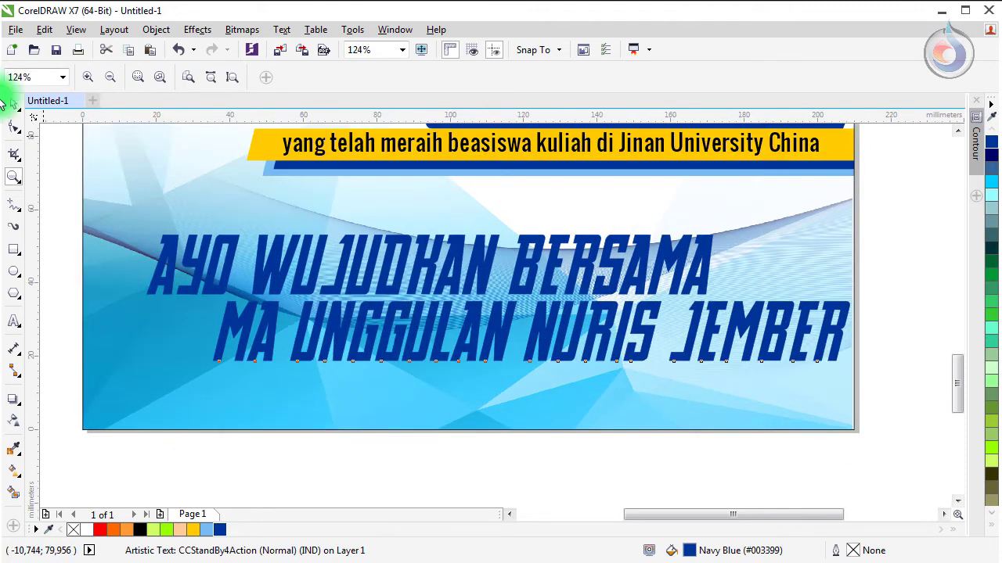
{"action": "left_click", "coordinate": [14, 103]}
{"action": "left_click", "coordinate": [99, 530]}
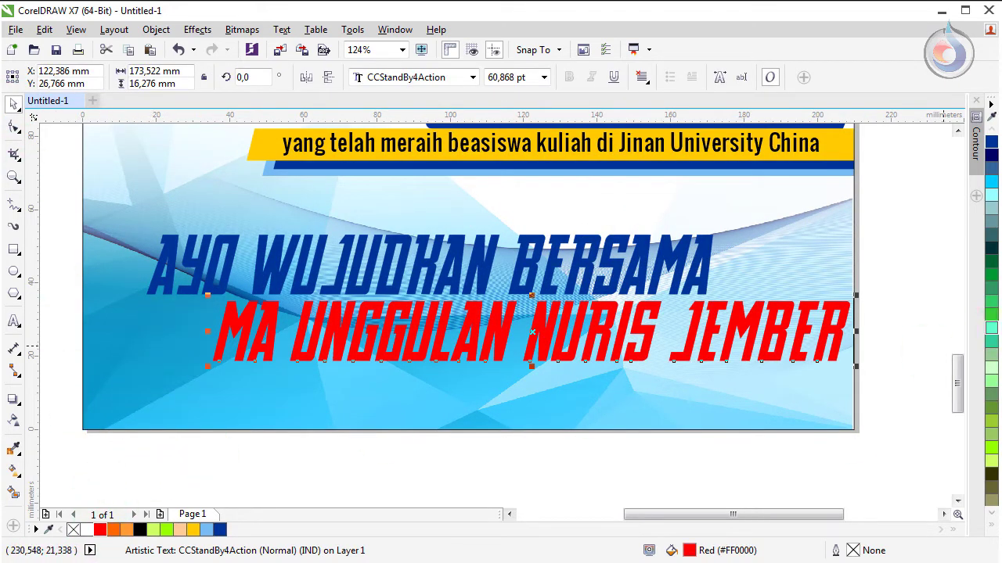
{"action": "left_click", "coordinate": [991, 525]}
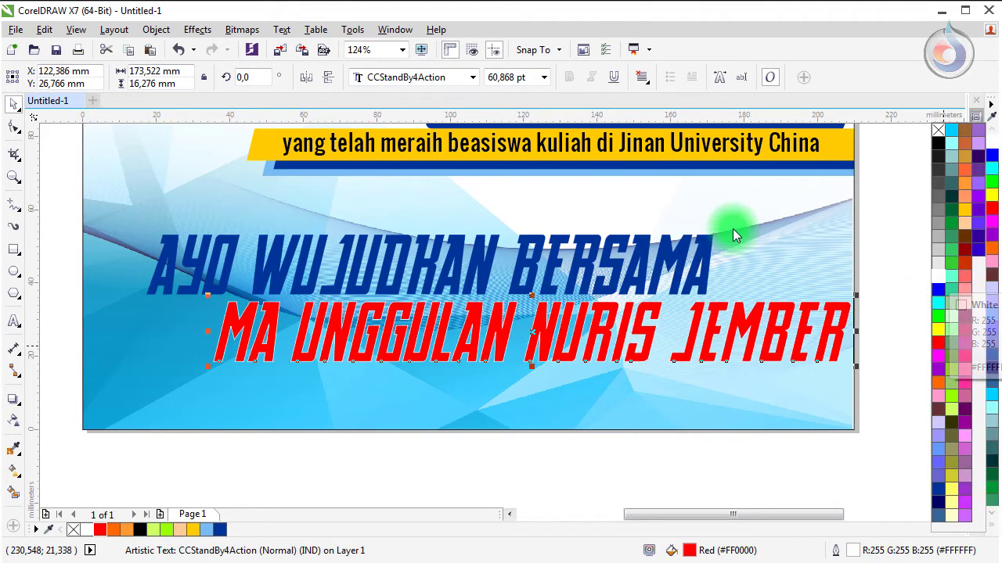
{"action": "left_click", "coordinate": [705, 253]}
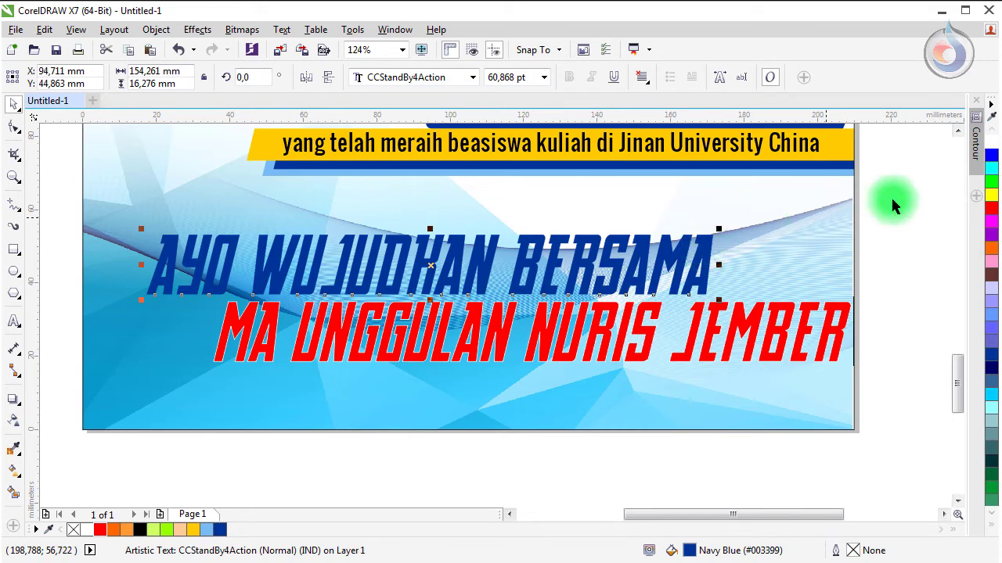
{"action": "right_click", "coordinate": [992, 144]}
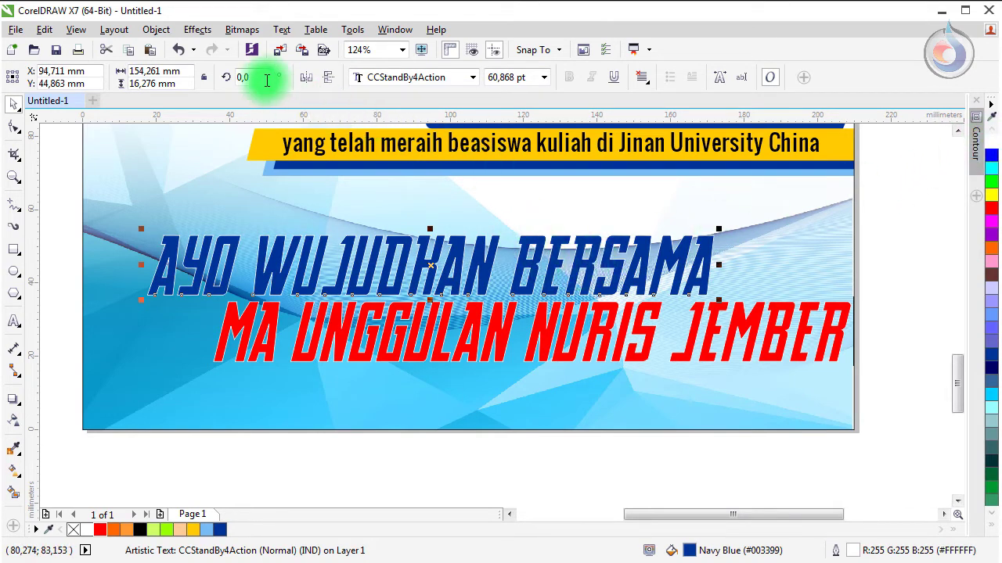
Step: Show the Contour effect settings (1 step, 2,54 mm offset) for the AYO WUJUDKAN BERSAMA headline
{"action": "left_click", "coordinate": [200, 31]}
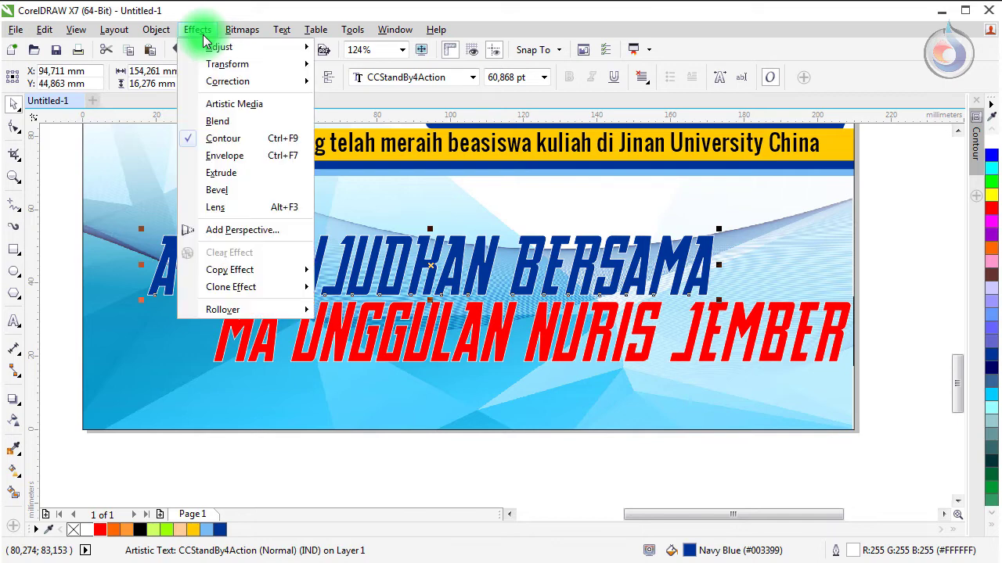
{"action": "left_click", "coordinate": [266, 144]}
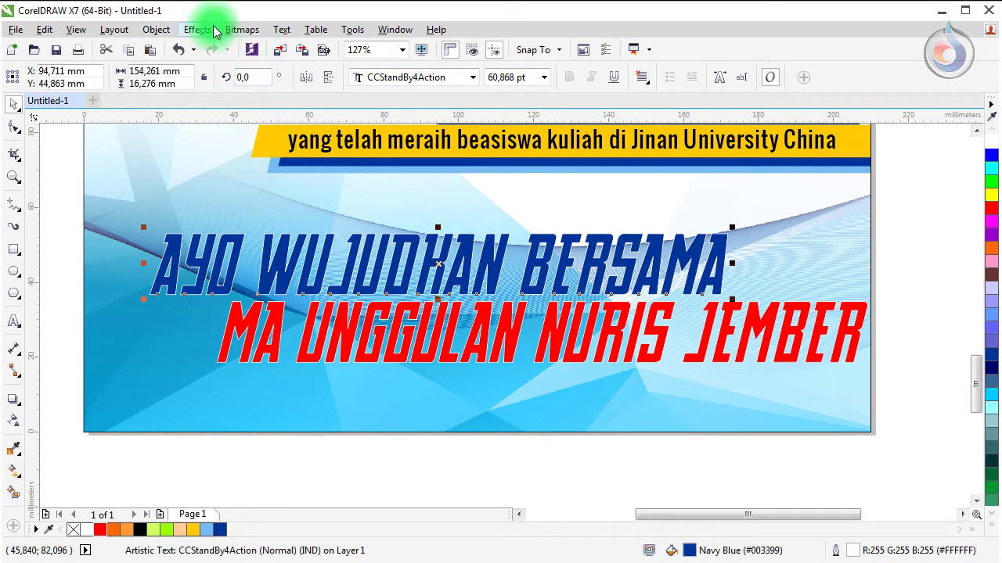
{"action": "left_click", "coordinate": [200, 30]}
{"action": "left_click", "coordinate": [234, 139]}
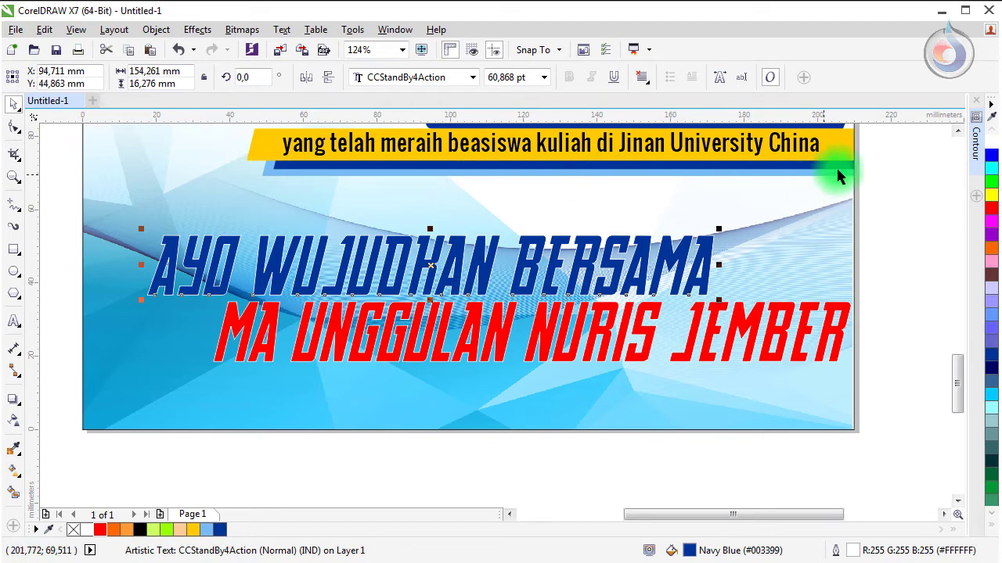
{"action": "left_click", "coordinate": [977, 144]}
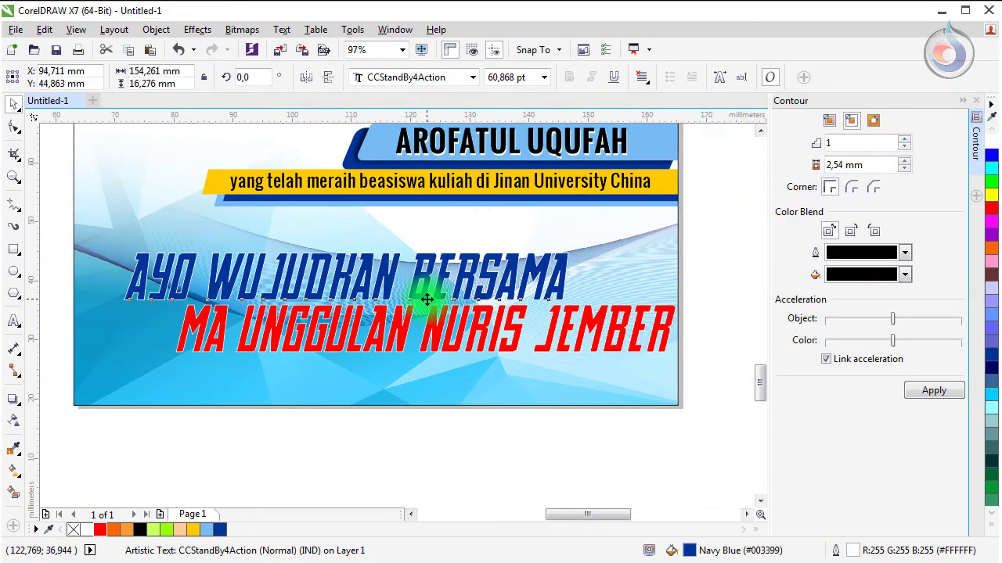
Step: Apply an outside contour with white outline and fill to the AYO WUJUDKAN BERSAMA line
{"action": "scroll", "coordinate": [425, 290], "scroll_direction": "up", "scroll_amount": 3}
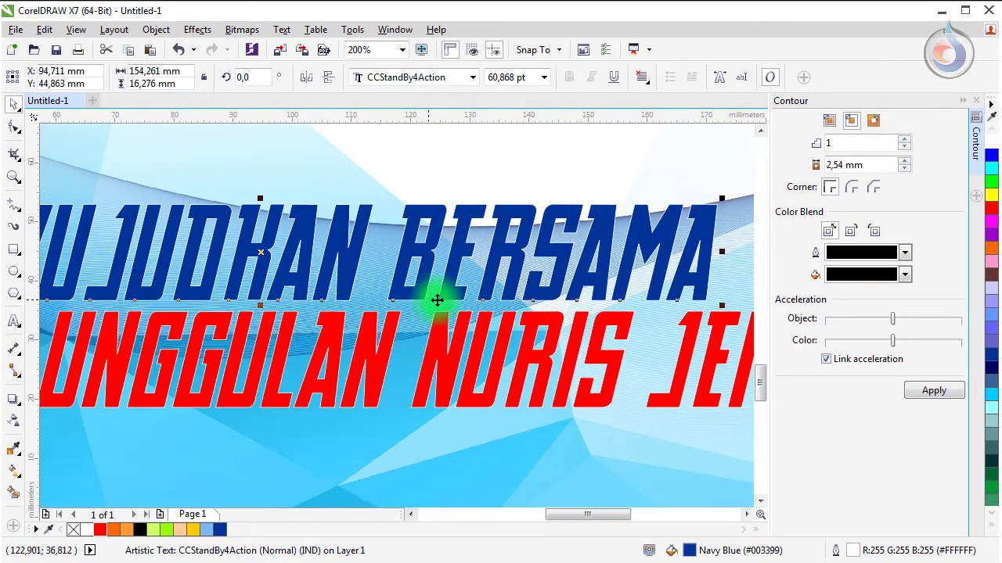
{"action": "left_click", "coordinate": [873, 131]}
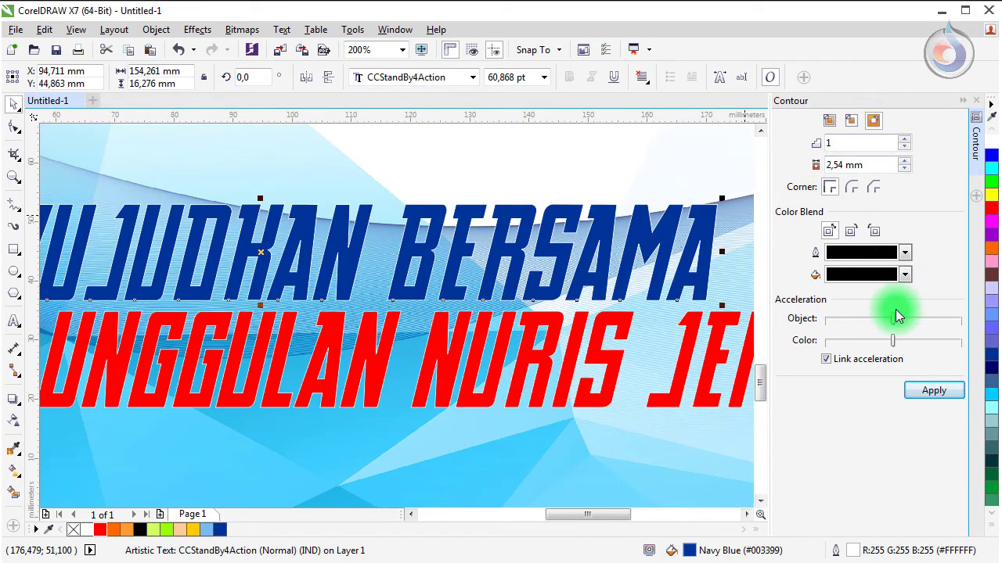
{"action": "left_click", "coordinate": [883, 254]}
{"action": "left_click", "coordinate": [884, 267]}
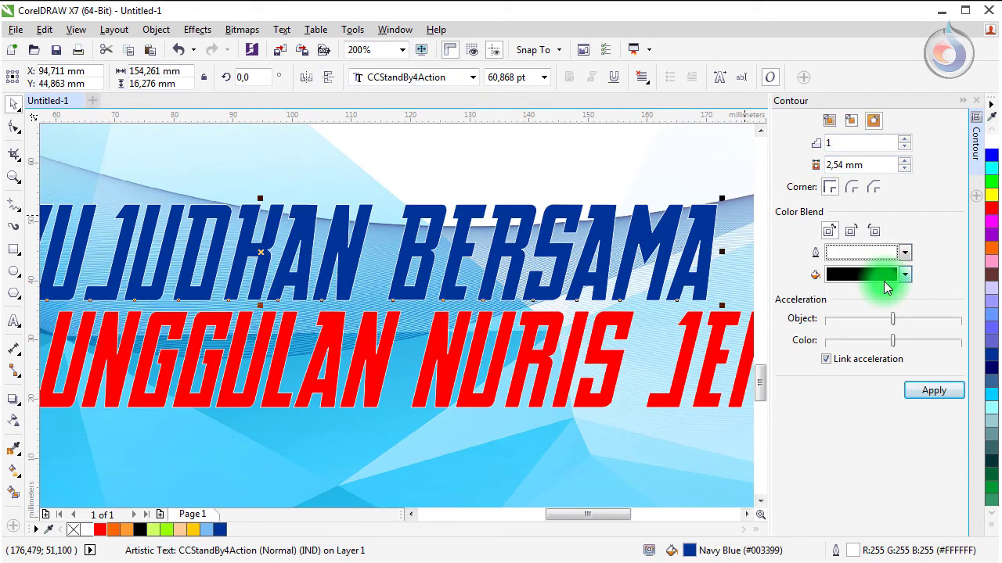
{"action": "left_click", "coordinate": [889, 280]}
{"action": "left_click", "coordinate": [880, 310]}
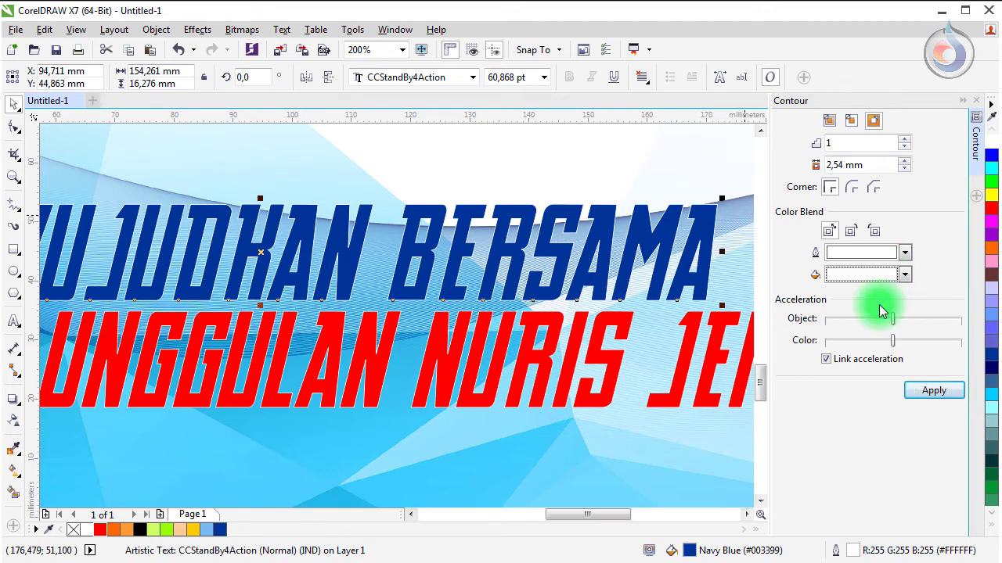
{"action": "left_click", "coordinate": [928, 390]}
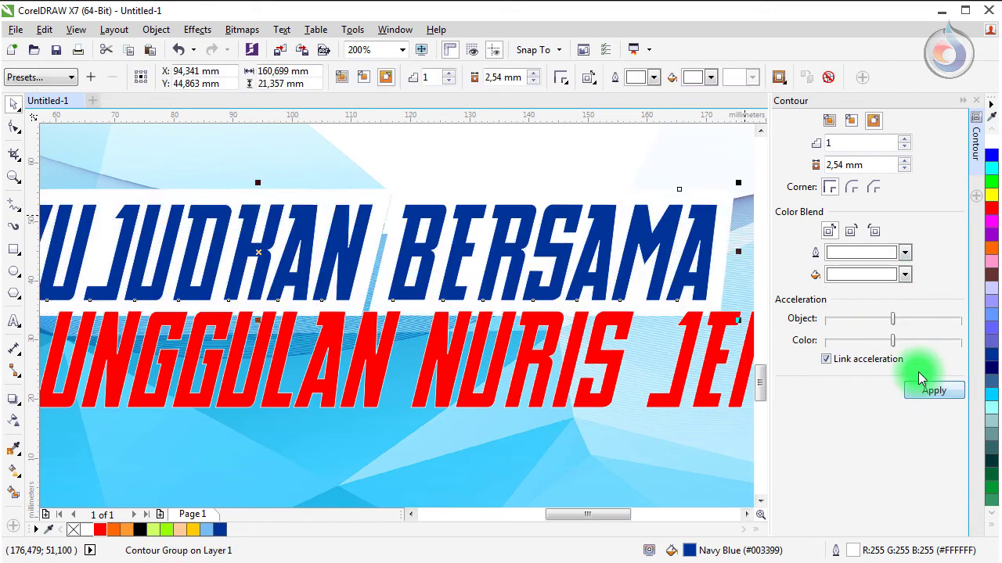
Step: Reduce the contour offset to 1,04 mm and apply the same white contour to the red line
{"action": "left_click", "coordinate": [532, 82]}
{"action": "left_click", "coordinate": [532, 82]}
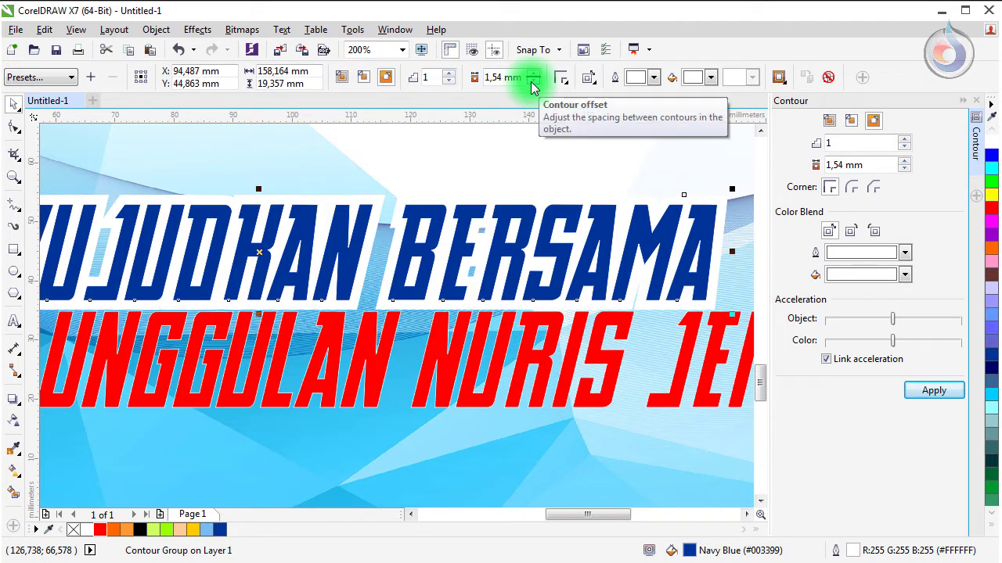
{"action": "left_click", "coordinate": [532, 81]}
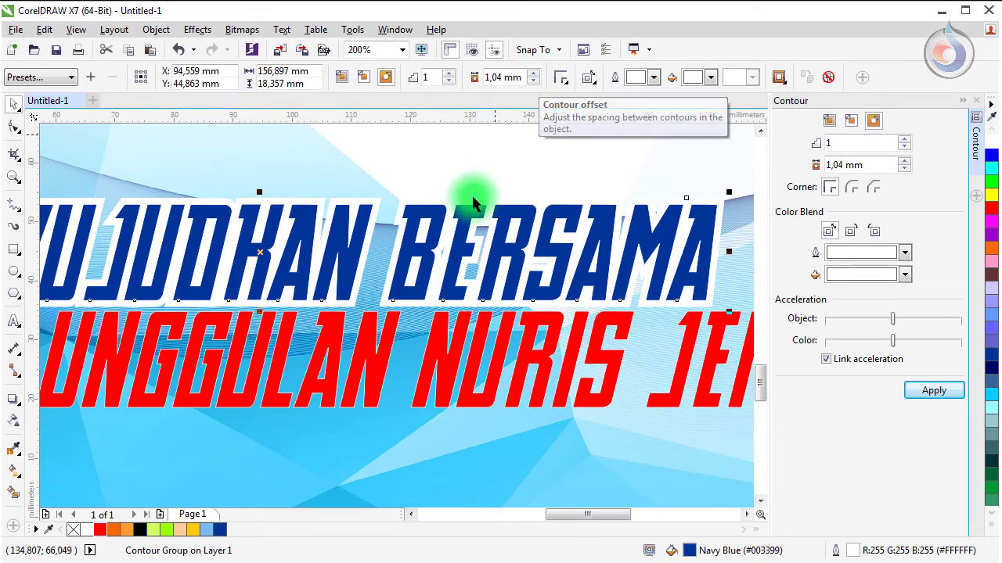
{"action": "left_click", "coordinate": [448, 317]}
{"action": "left_click", "coordinate": [442, 330]}
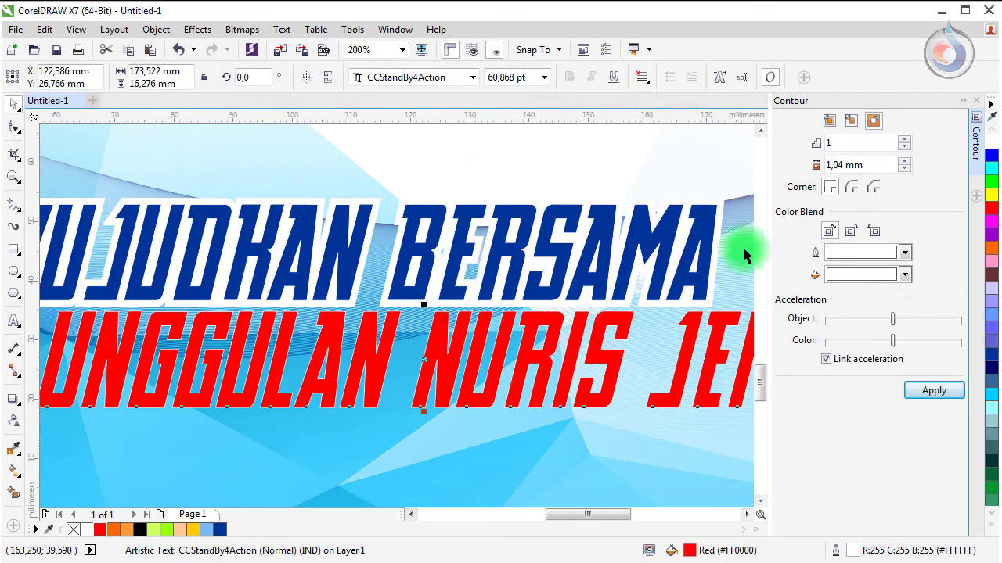
{"action": "left_click", "coordinate": [923, 398]}
{"action": "scroll", "coordinate": [349, 246], "scroll_direction": "down", "scroll_amount": 2}
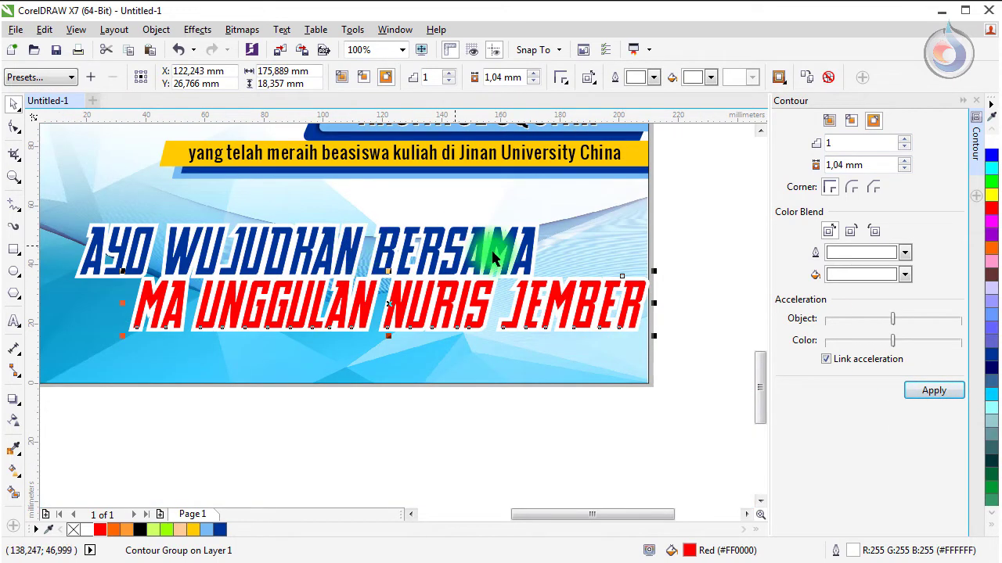
{"action": "left_click", "coordinate": [663, 211]}
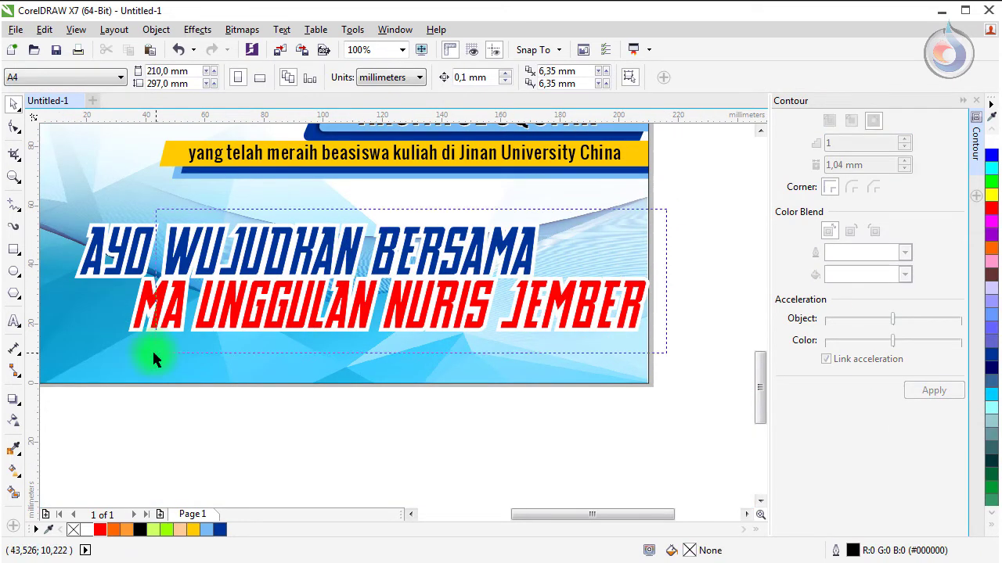
Step: Group the two slogan lines into a single object
{"action": "left_click_drag", "start_coordinate": [75, 346], "coordinate": [75, 347]}
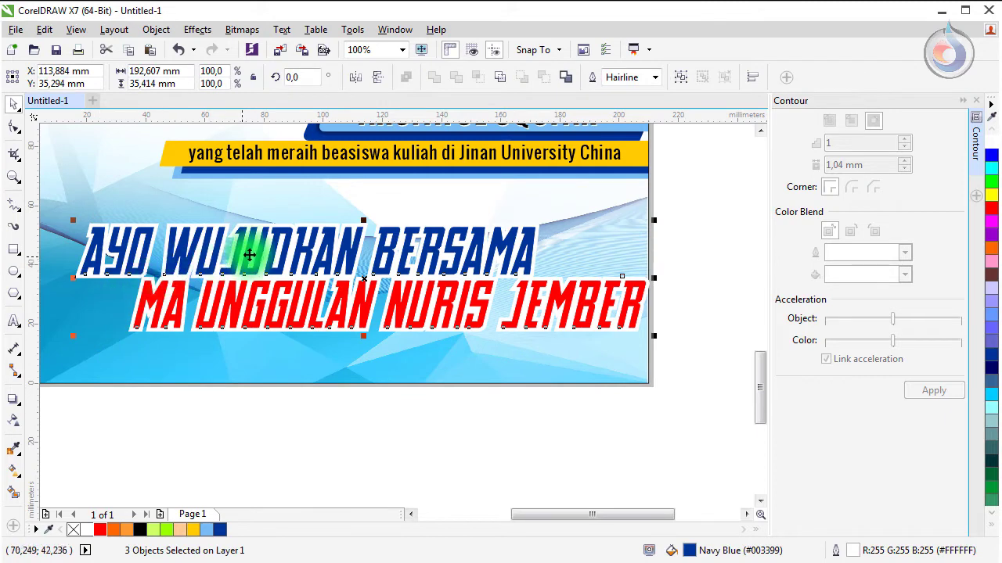
{"action": "left_click", "coordinate": [156, 29]}
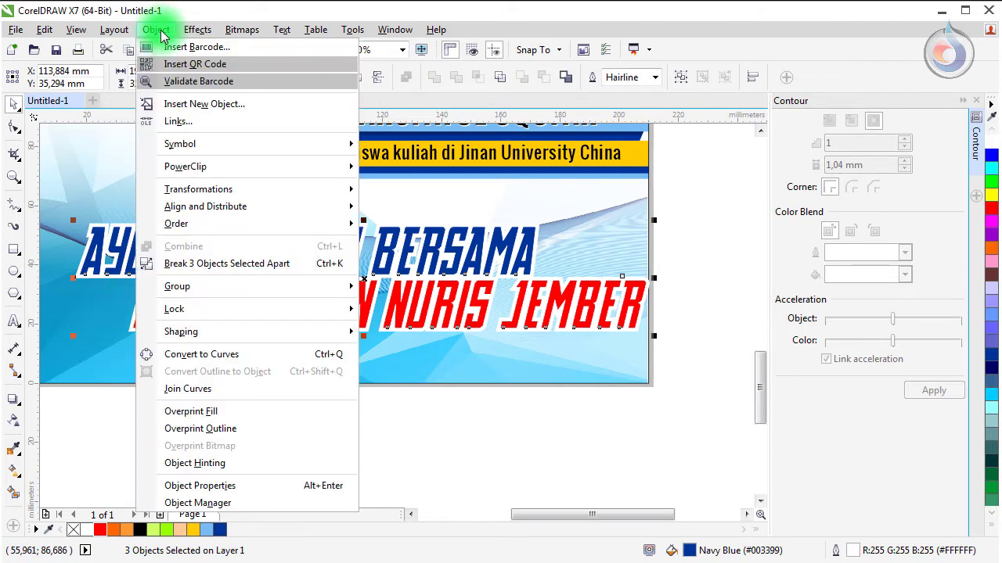
{"action": "left_click", "coordinate": [203, 300]}
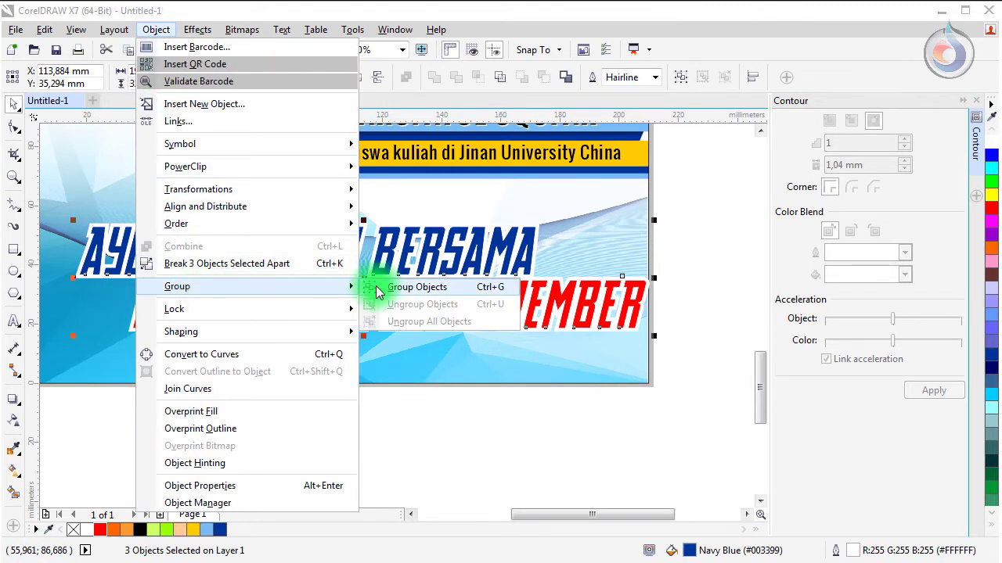
{"action": "left_click", "coordinate": [380, 288]}
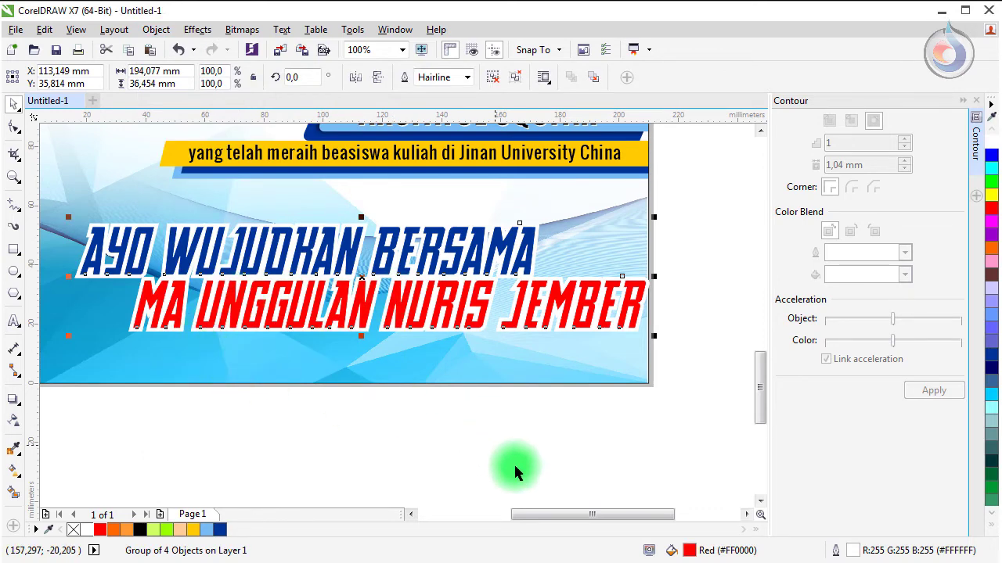
Step: Centre the slogan group on the banner, shrink it to 95%, and view the whole page
{"action": "left_click_drag", "start_coordinate": [554, 514], "coordinate": [518, 527]}
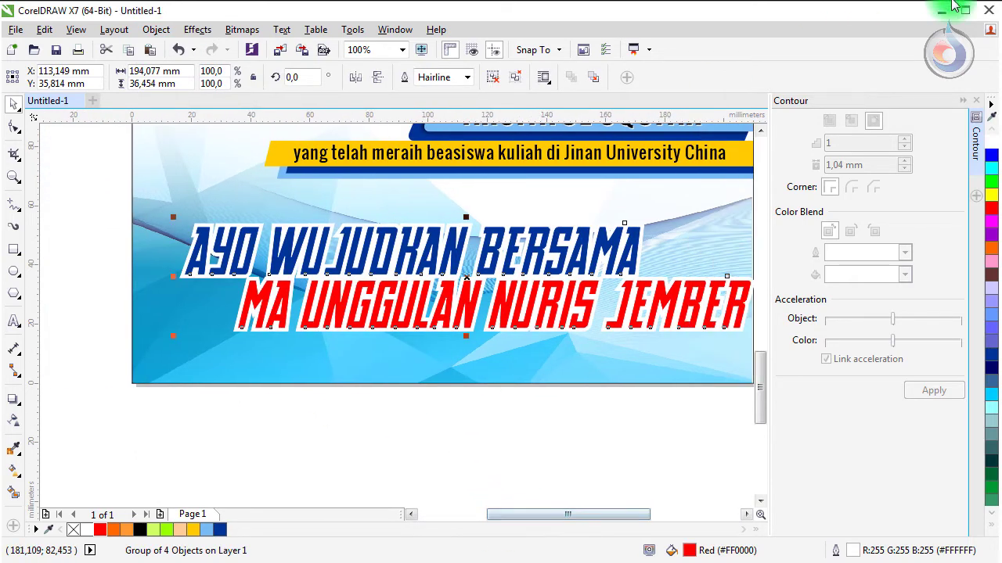
{"action": "left_click", "coordinate": [963, 101]}
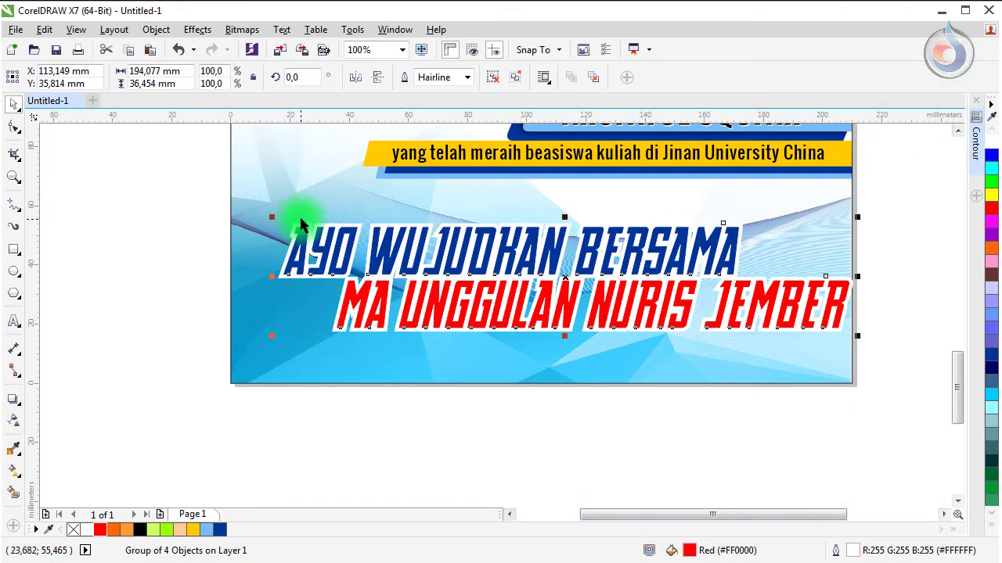
{"action": "left_click", "coordinate": [302, 199], "text": "shift"}
{"action": "key", "text": "c"}
{"action": "key", "text": "Escape"}
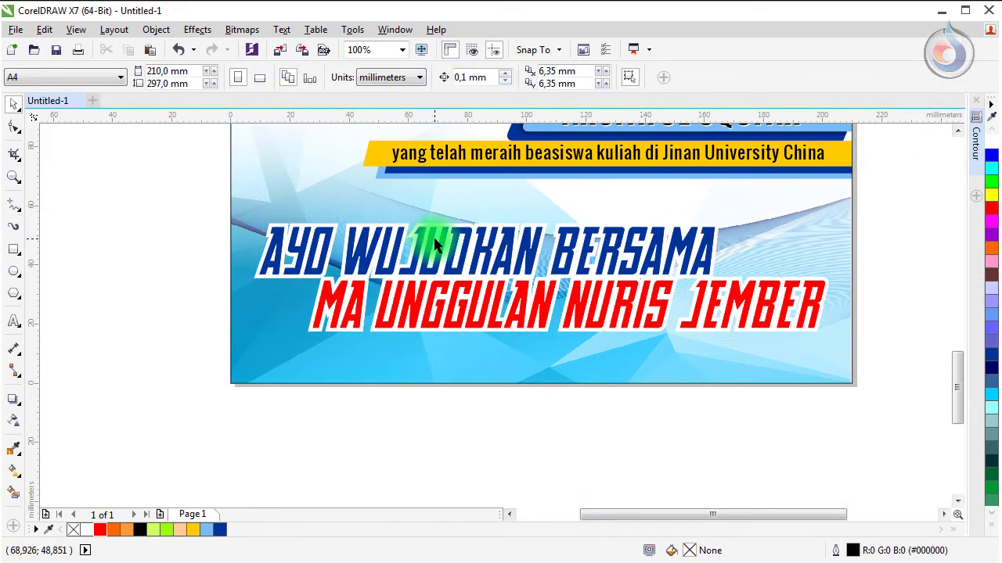
{"action": "mouse_move", "coordinate": [436, 235]}
{"action": "left_mouse_down"}
{"action": "mouse_move", "coordinate": [447, 225]}
{"action": "mouse_move", "coordinate": [438, 230]}
{"action": "left_mouse_up"}
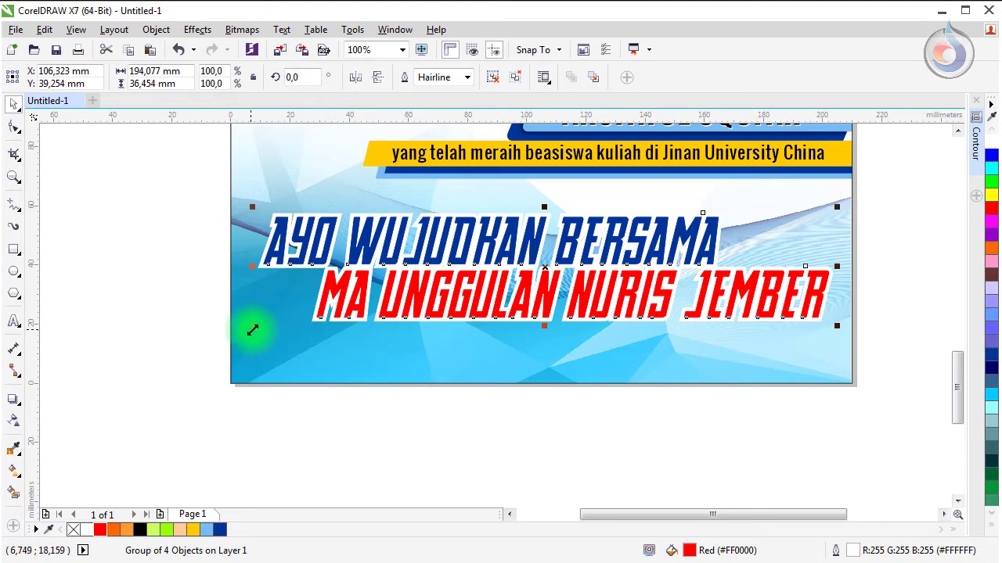
{"action": "left_click_drag", "start_coordinate": [258, 329], "coordinate": [264, 331]}
{"action": "left_click", "coordinate": [111, 280]}
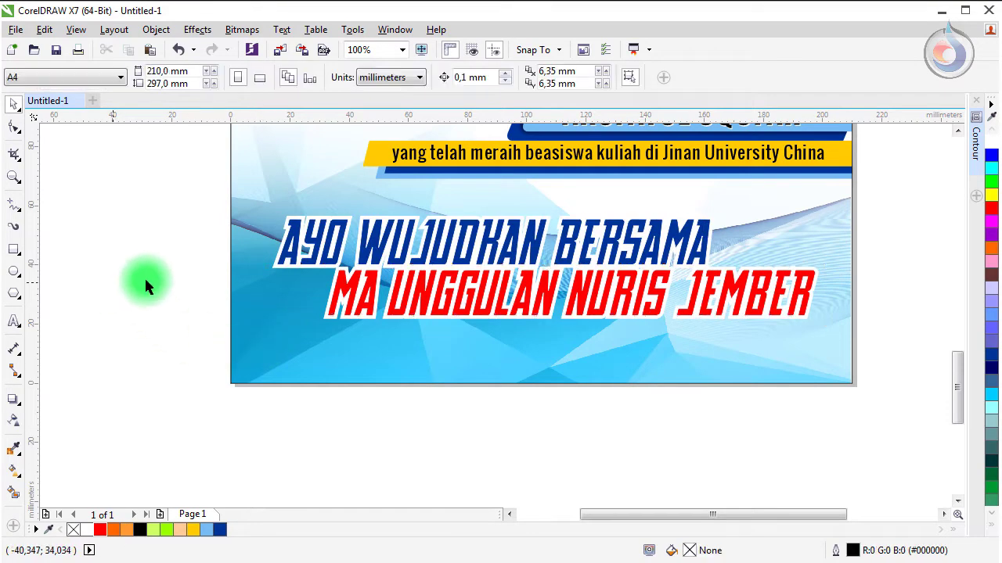
{"action": "key", "text": "shift+F4"}
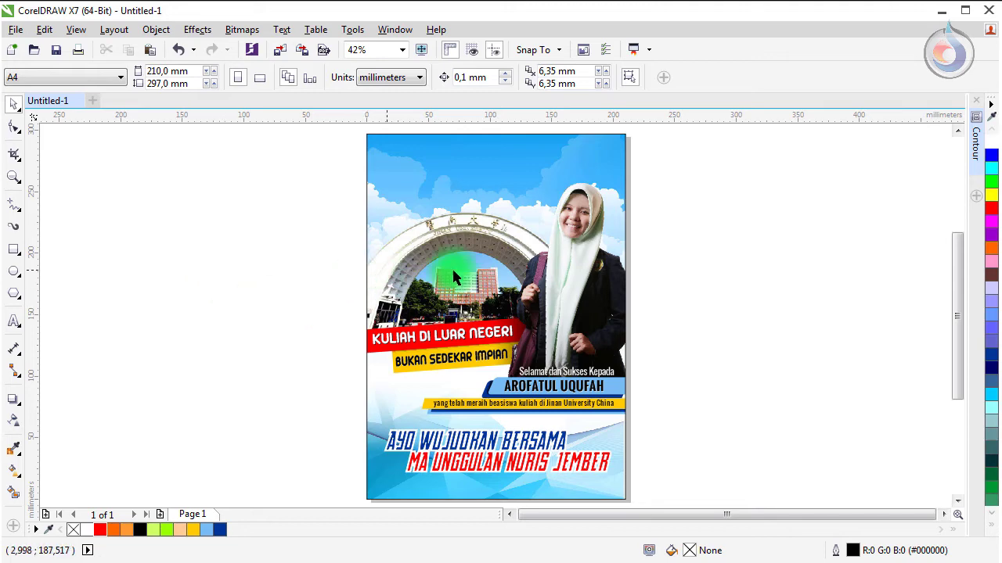
Step: Zoom into the clipped picture at the top and enter Edit PowerClip on it
{"action": "key", "text": "z"}
{"action": "left_click_drag", "start_coordinate": [516, 210], "coordinate": [685, 406]}
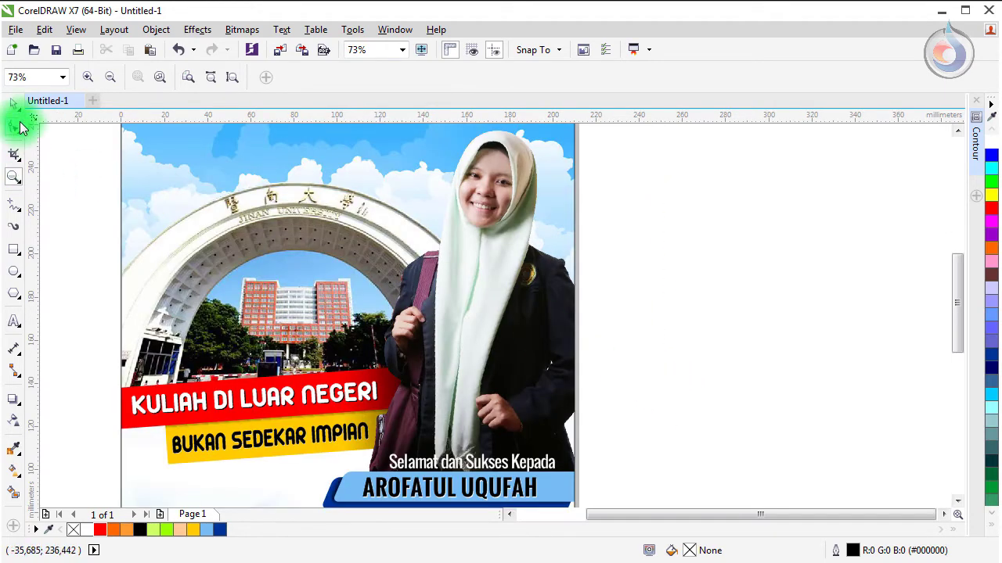
{"action": "left_click", "coordinate": [14, 104]}
{"action": "left_click", "coordinate": [470, 187]}
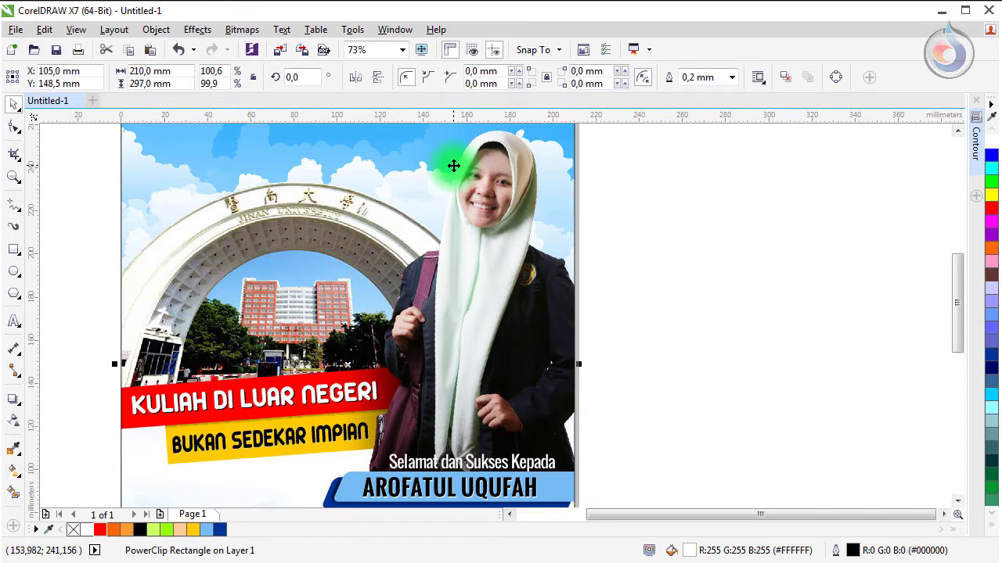
{"action": "right_click", "coordinate": [480, 176]}
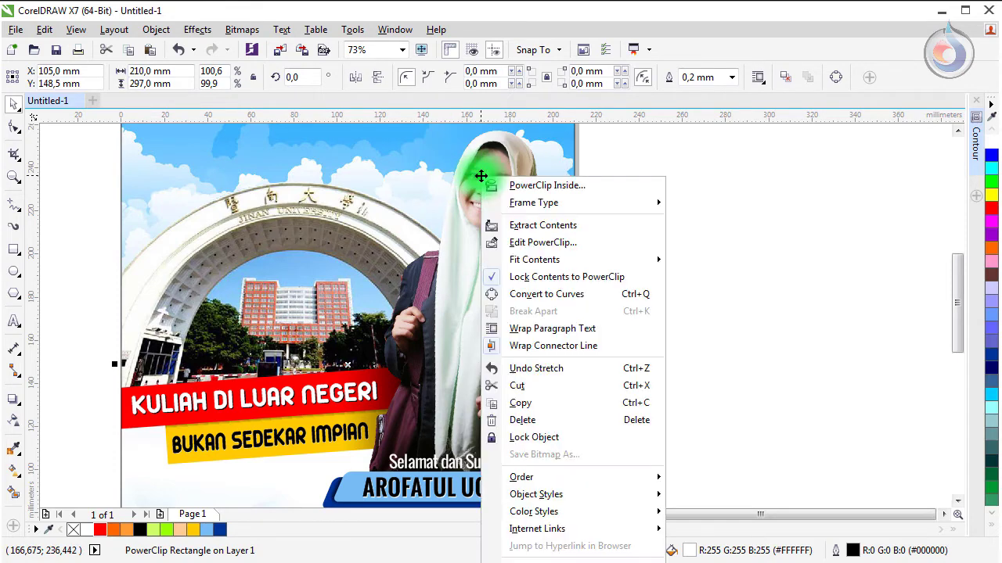
{"action": "left_click", "coordinate": [557, 243]}
Step: Select only the student's photo among the frame contents
{"action": "key", "text": "ctrl+a"}
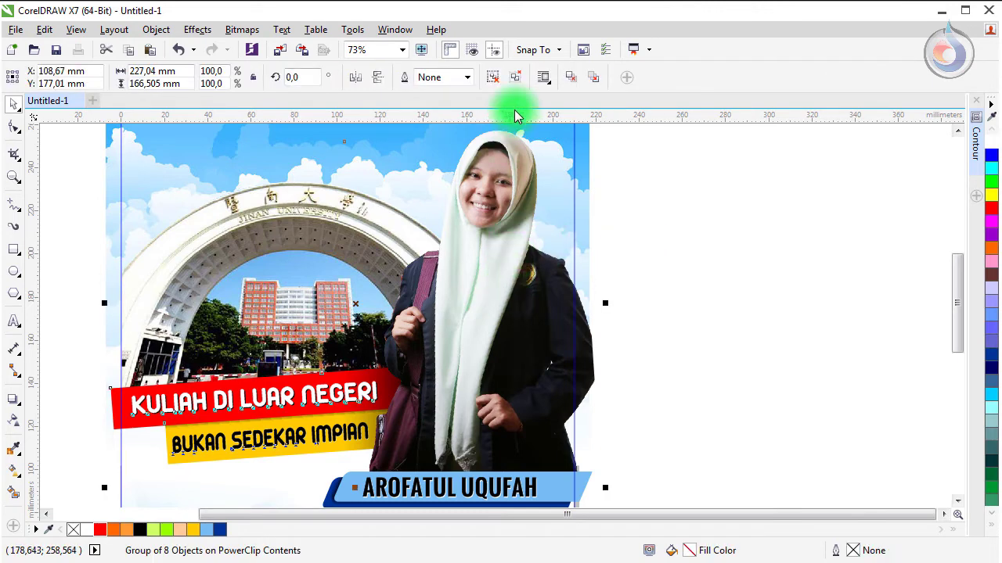
{"action": "left_click", "coordinate": [642, 212]}
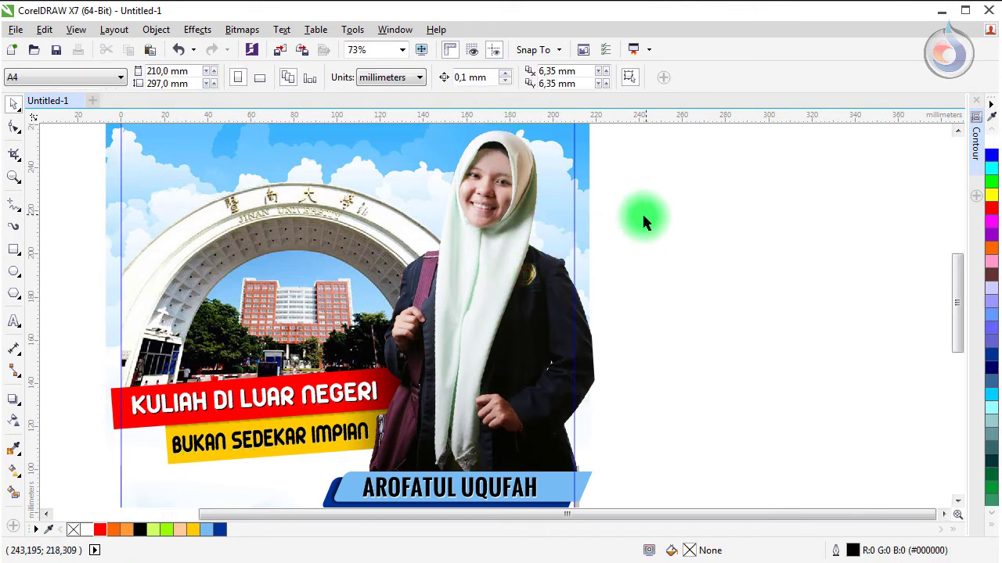
{"action": "left_click", "coordinate": [481, 243]}
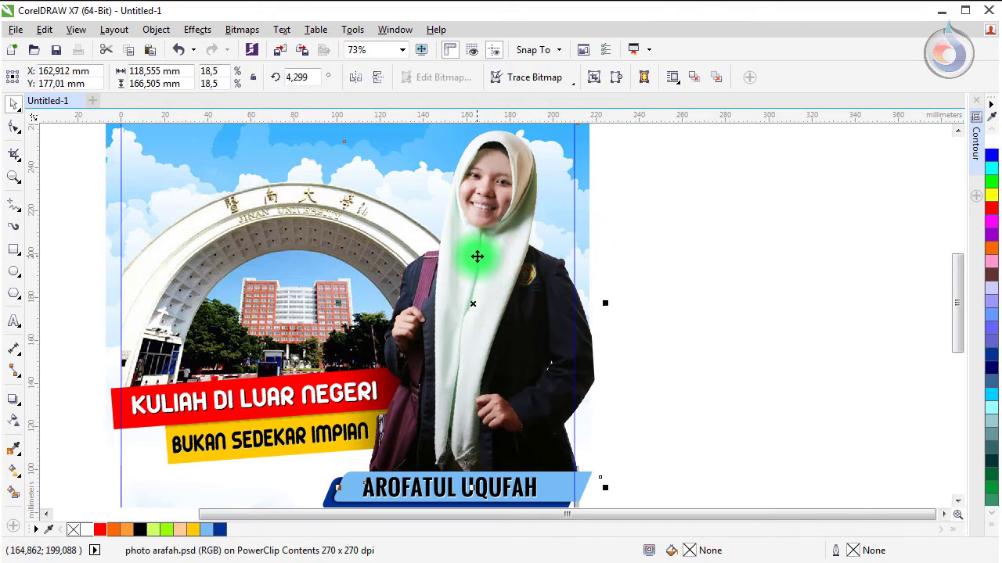
Step: Move a copy of the student's photo onto empty canvas and shrink it small
{"action": "left_click_drag", "start_coordinate": [477, 257], "coordinate": [766, 241]}
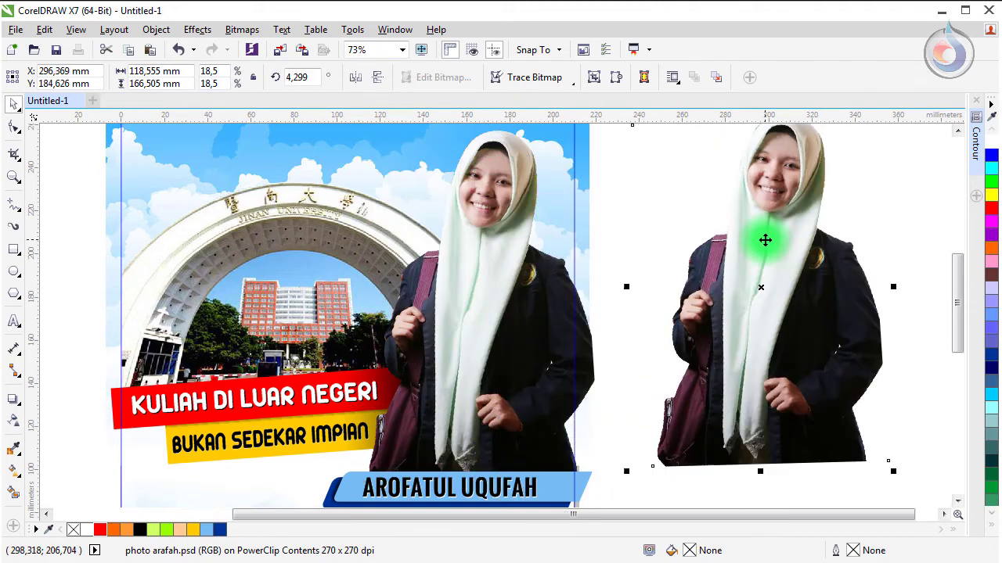
{"action": "left_click_drag", "start_coordinate": [626, 471], "coordinate": [620, 259]}
{"action": "scroll", "coordinate": [633, 239], "scroll_direction": "up", "scroll_amount": 2}
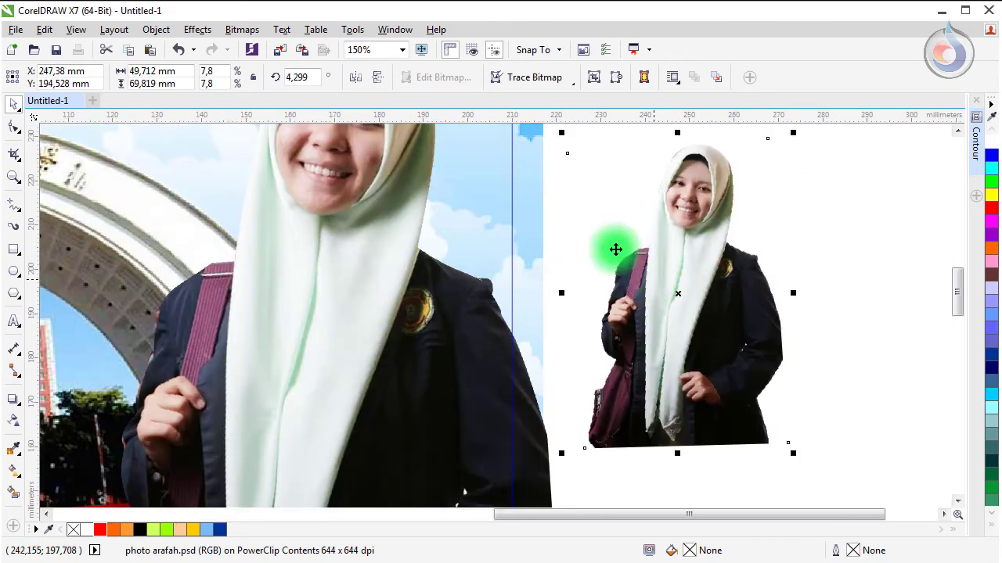
{"action": "left_click_drag", "start_coordinate": [565, 133], "coordinate": [650, 256]}
{"action": "left_click_drag", "start_coordinate": [707, 318], "coordinate": [634, 248]}
Step: Quick-trace the small photo into vector shapes, fill the traced figure black, and ungroup it
{"action": "left_click", "coordinate": [544, 79]}
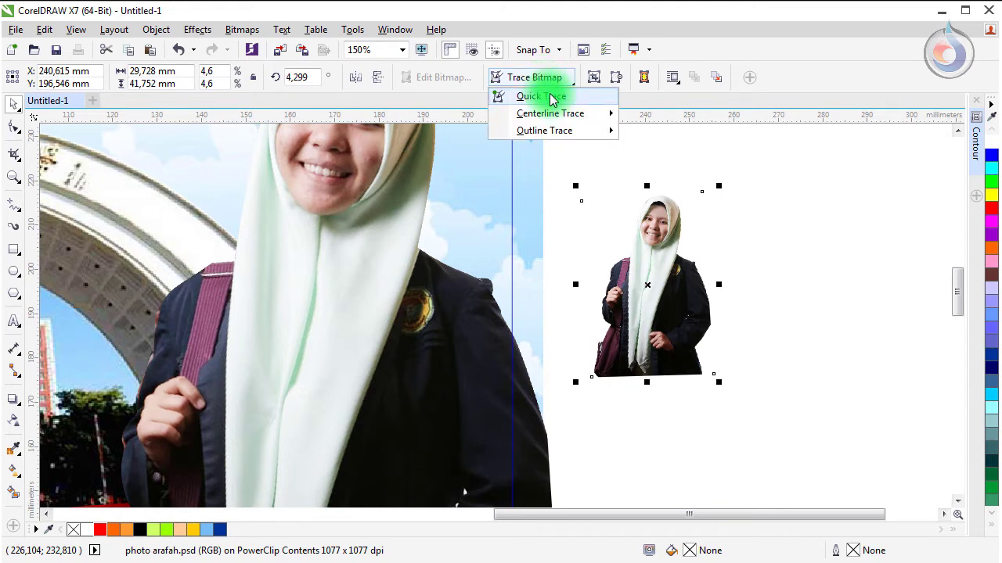
{"action": "left_click", "coordinate": [551, 98]}
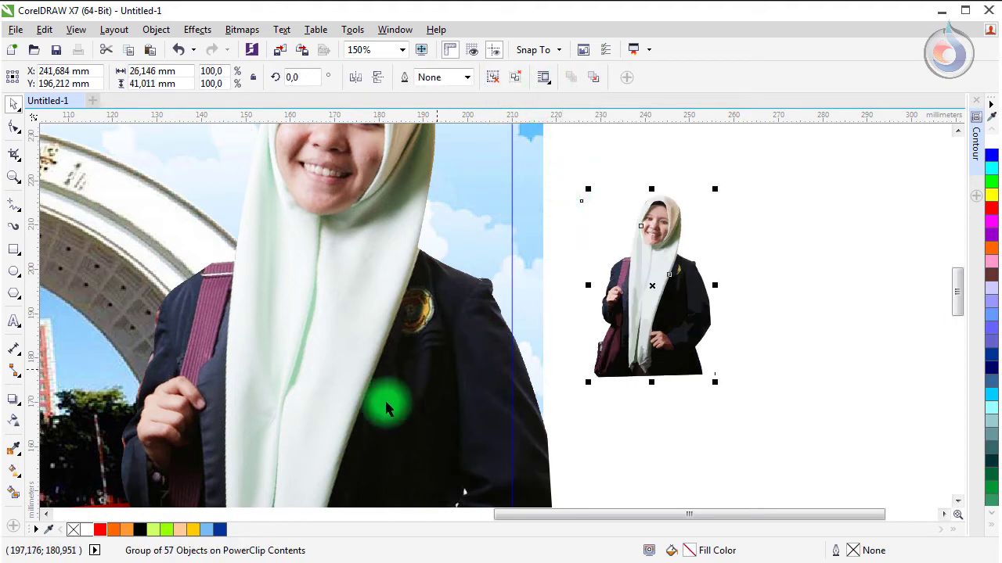
{"action": "left_click", "coordinate": [143, 532]}
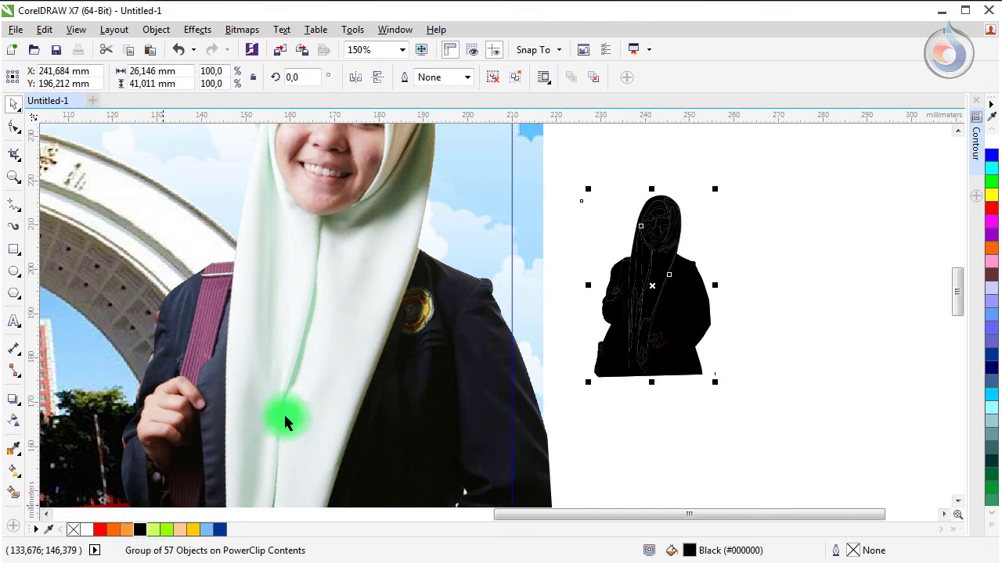
{"action": "scroll", "coordinate": [679, 261], "scroll_direction": "up", "scroll_amount": 2}
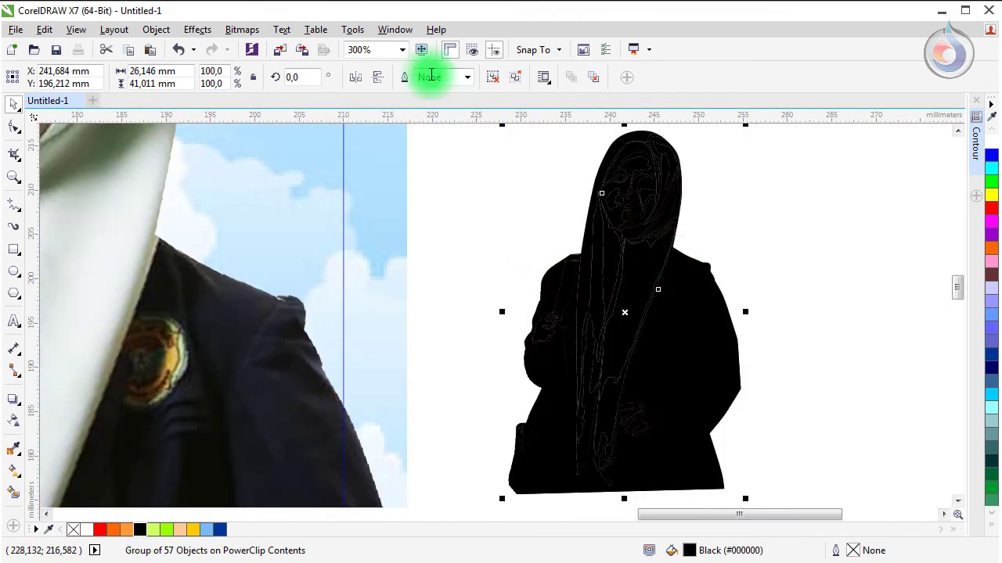
{"action": "left_click", "coordinate": [493, 78]}
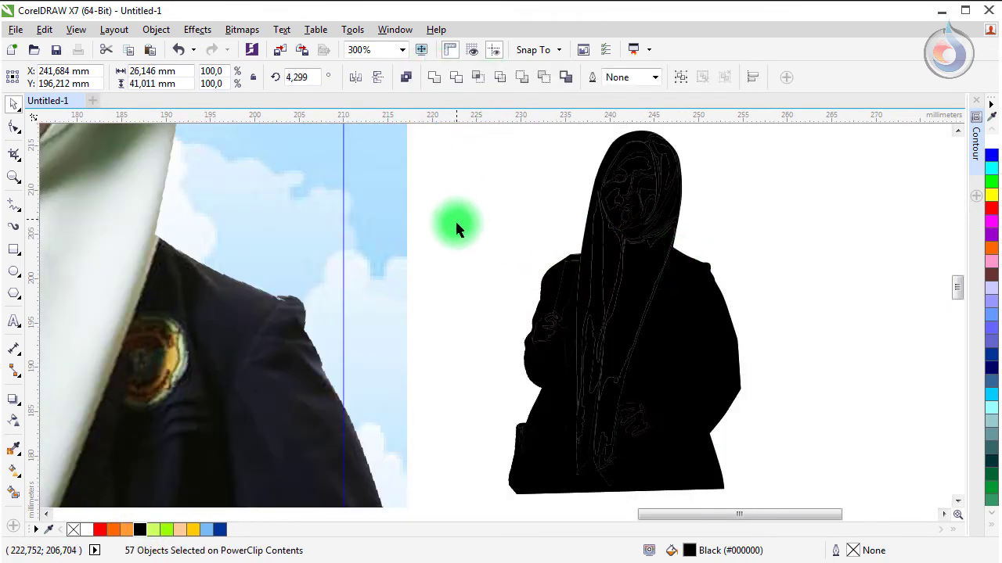
{"action": "left_click", "coordinate": [457, 227]}
{"action": "scroll", "coordinate": [647, 314], "scroll_direction": "down", "scroll_amount": 2}
Step: Combine all traced pieces into one curve with a thin black outline and no fill
{"action": "left_click", "coordinate": [670, 343]}
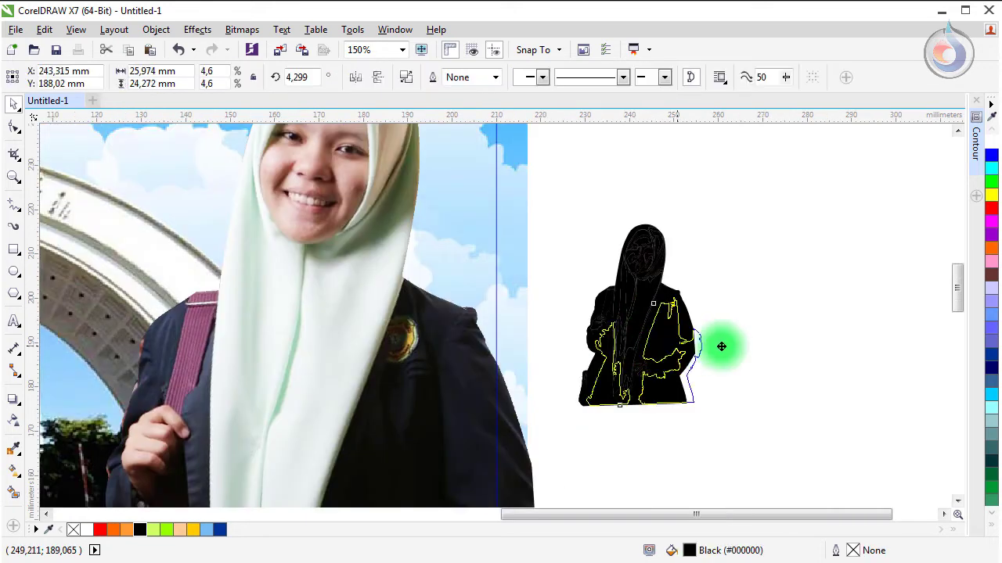
{"action": "left_click_drag", "start_coordinate": [721, 346], "coordinate": [806, 337]}
{"action": "key", "text": "ctrl+z"}
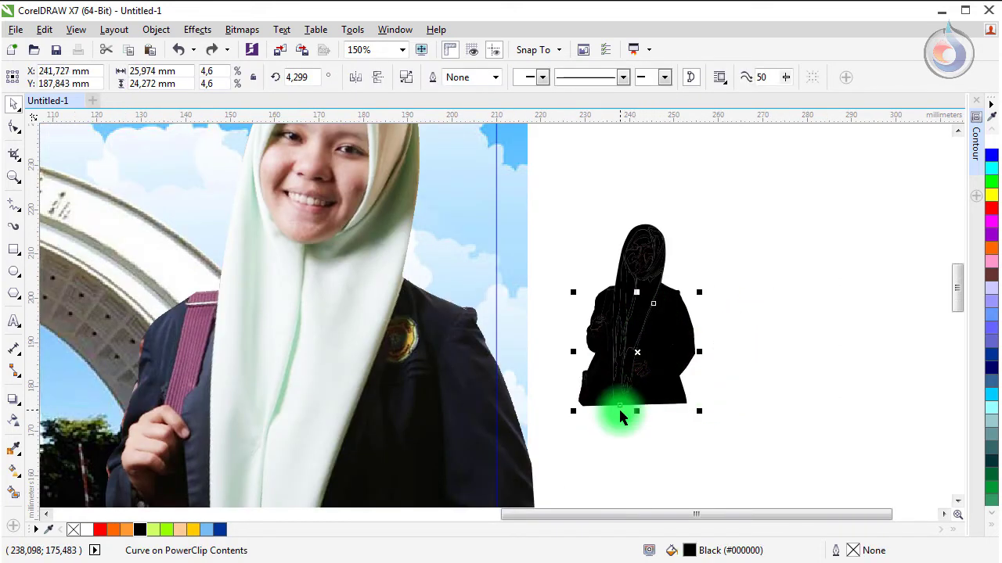
{"action": "left_click", "coordinate": [592, 402]}
{"action": "left_click", "coordinate": [557, 206]}
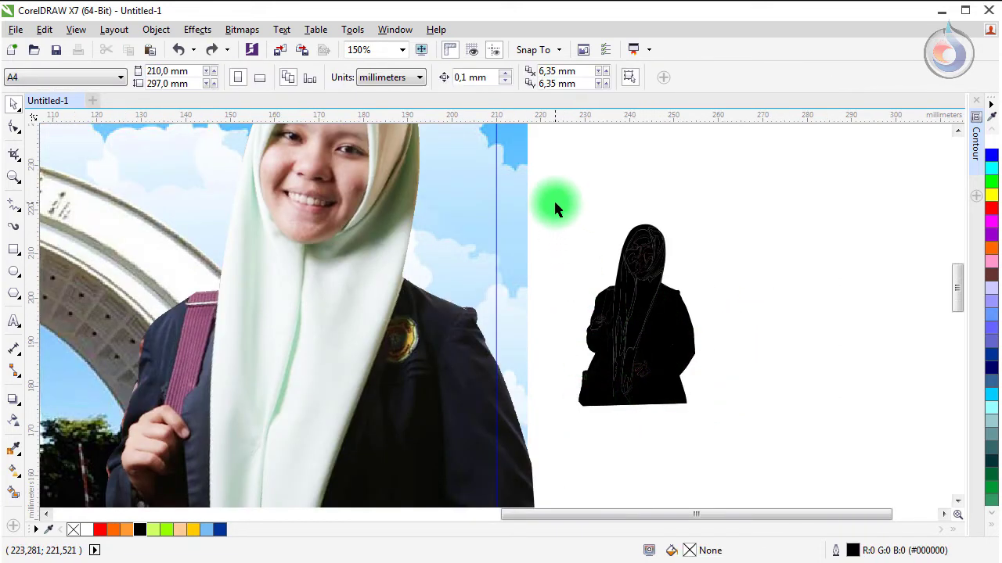
{"action": "key", "text": "Tab"}
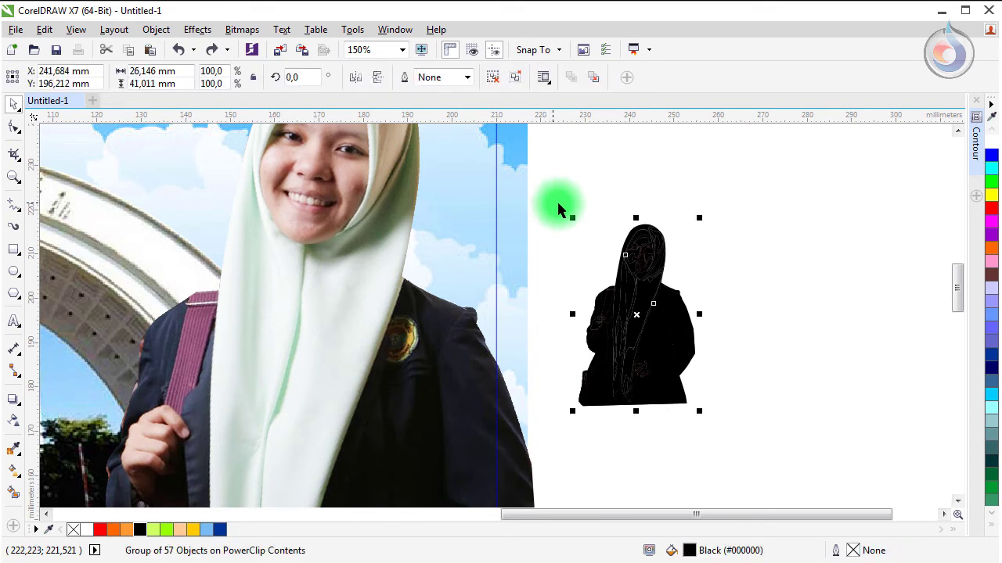
{"action": "left_click", "coordinate": [517, 80]}
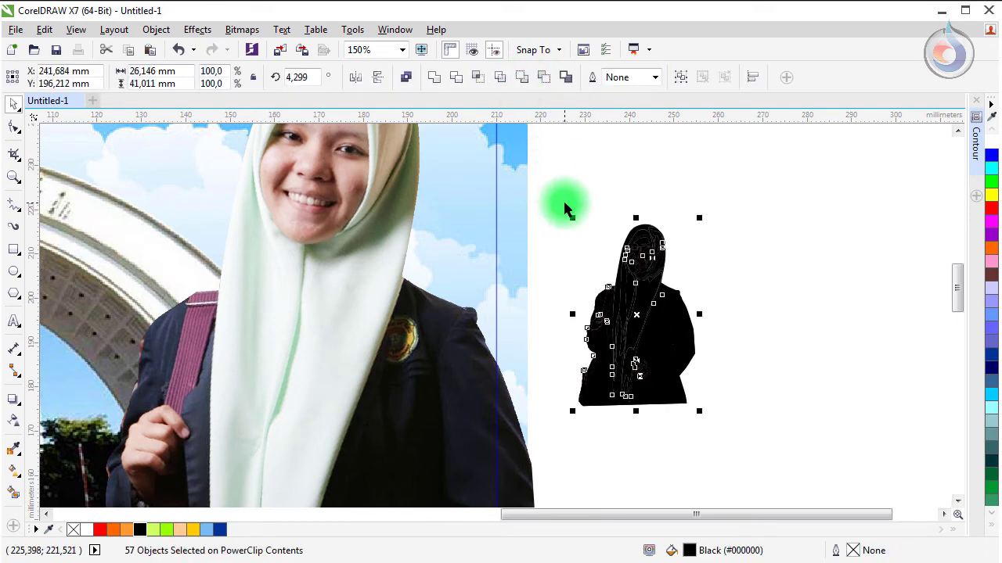
{"action": "left_click", "coordinate": [434, 78]}
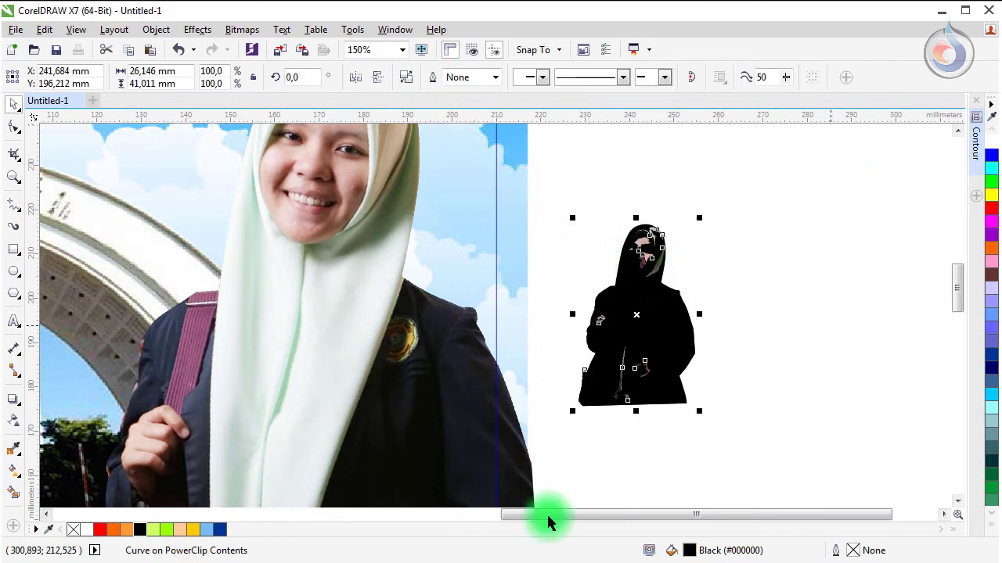
{"action": "right_click", "coordinate": [138, 531]}
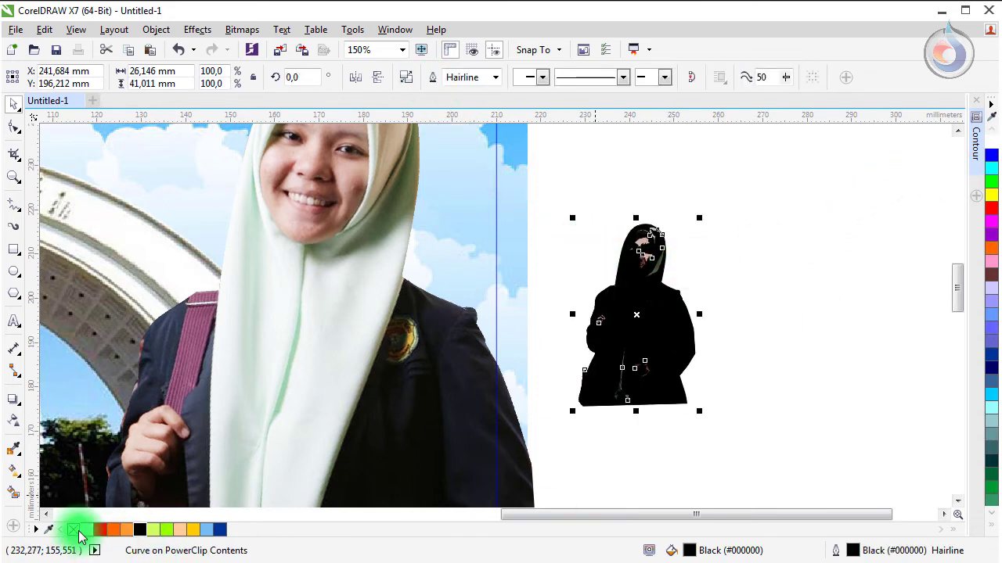
{"action": "left_click", "coordinate": [73, 529]}
Step: Delete the small photo copy and put the silhouette outline in its place
{"action": "left_click", "coordinate": [694, 259]}
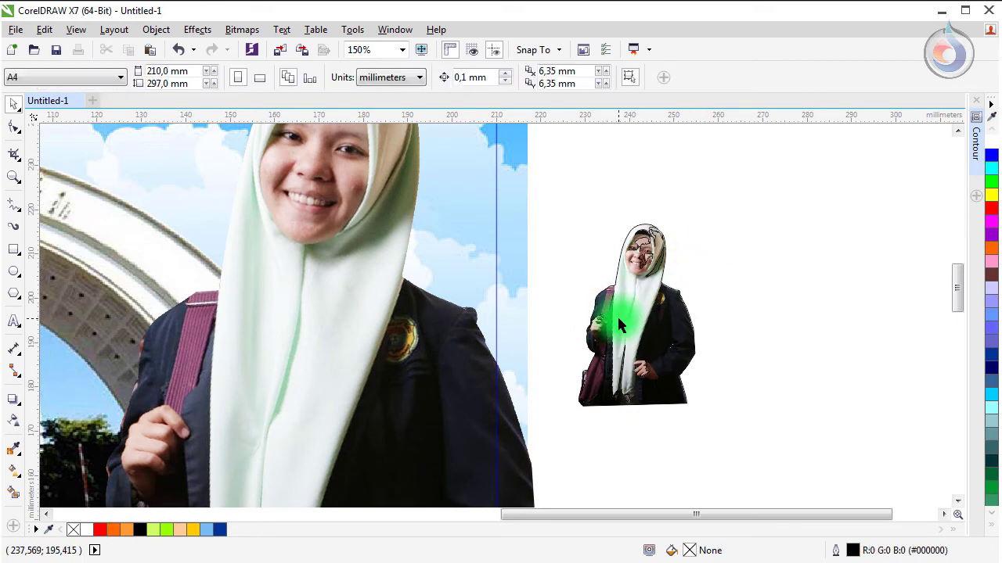
{"action": "left_click_drag", "start_coordinate": [638, 329], "coordinate": [787, 322]}
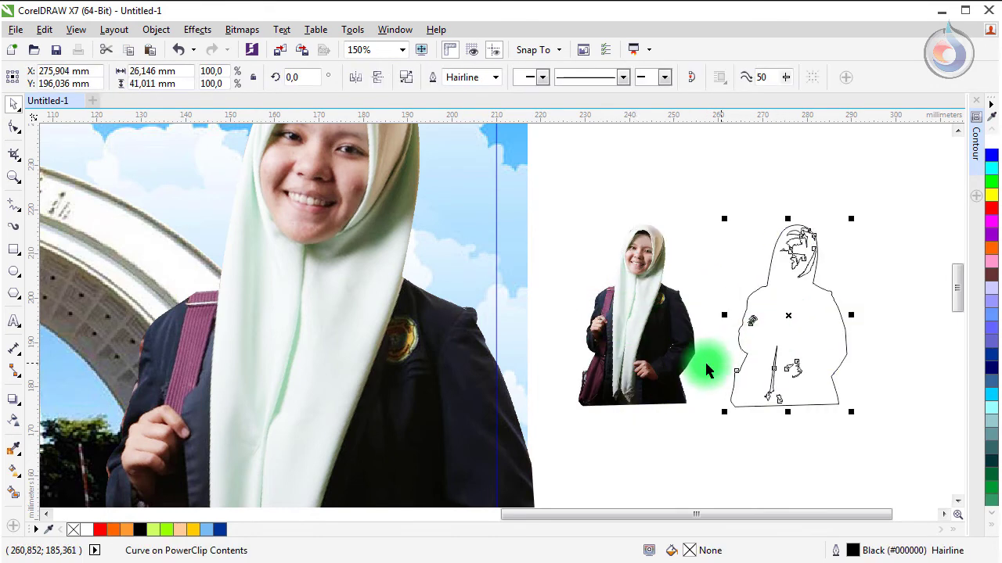
{"action": "left_click_drag", "start_coordinate": [654, 321], "coordinate": [629, 326]}
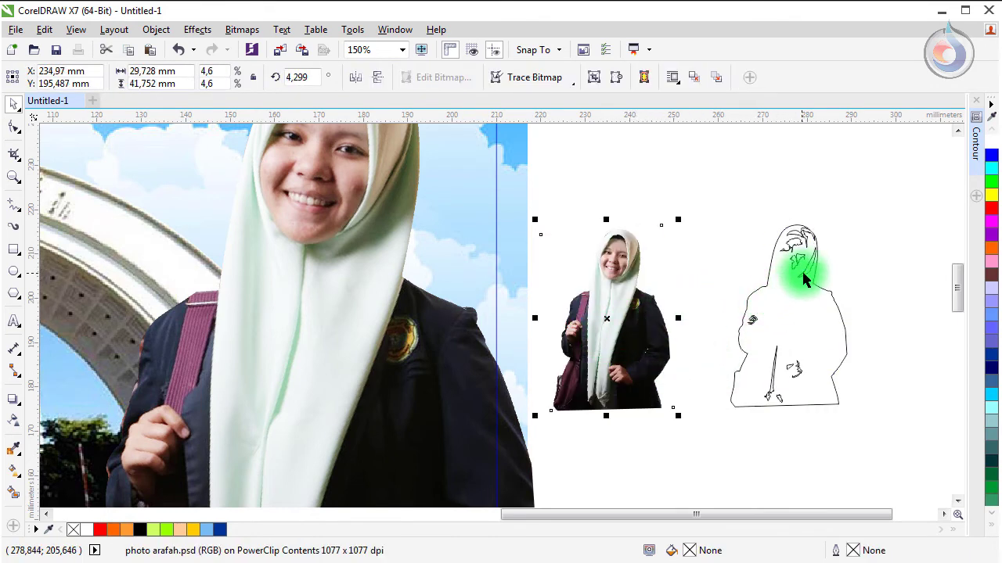
{"action": "key", "text": "Delete"}
{"action": "left_click_drag", "start_coordinate": [804, 280], "coordinate": [631, 271]}
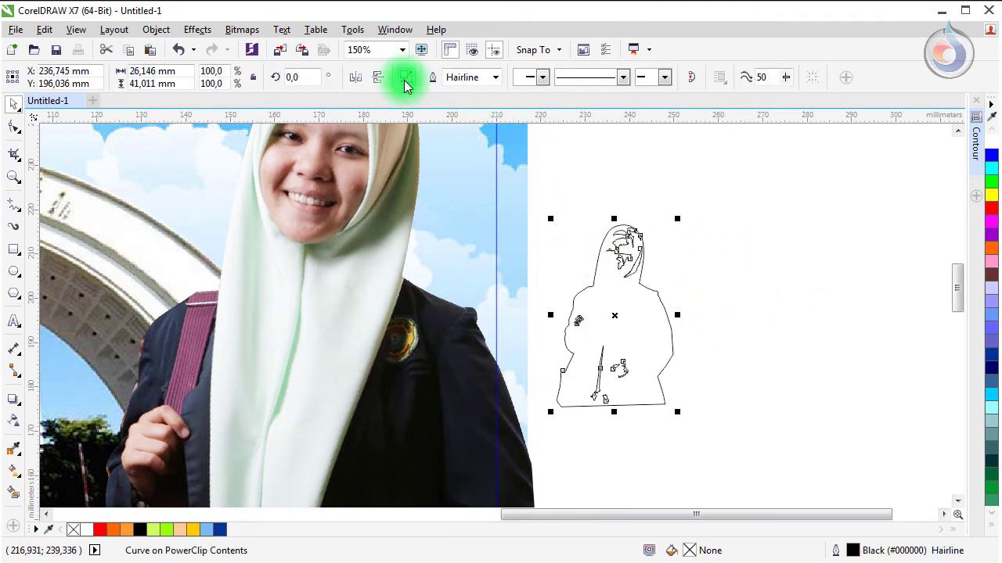
Step: Break the silhouette apart and delete its inner detail strokes, keeping only the outer outline
{"action": "left_click", "coordinate": [404, 77]}
{"action": "left_click", "coordinate": [571, 205]}
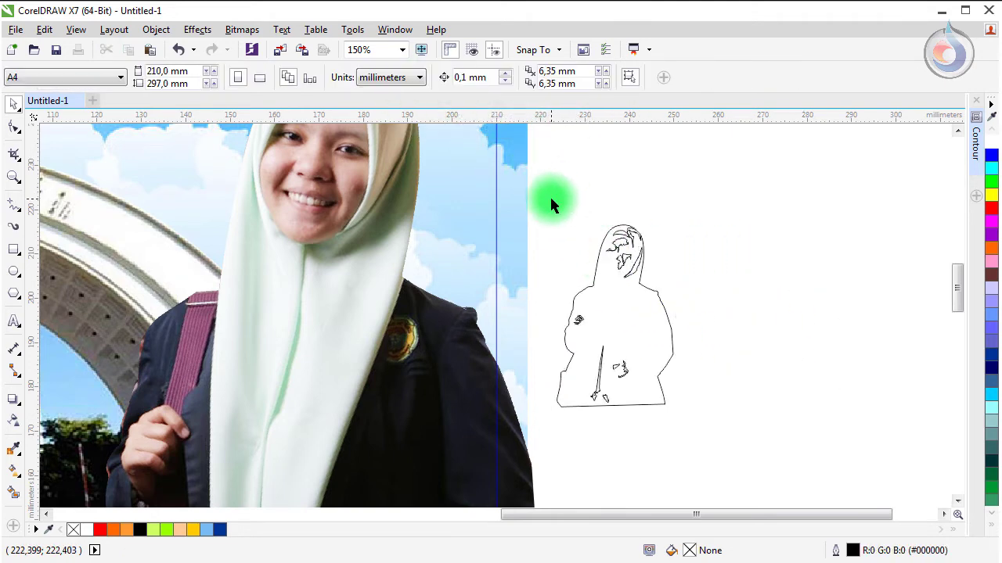
{"action": "left_click_drag", "start_coordinate": [551, 200], "coordinate": [667, 353]}
{"action": "left_click_drag", "start_coordinate": [717, 407], "coordinate": [701, 408]}
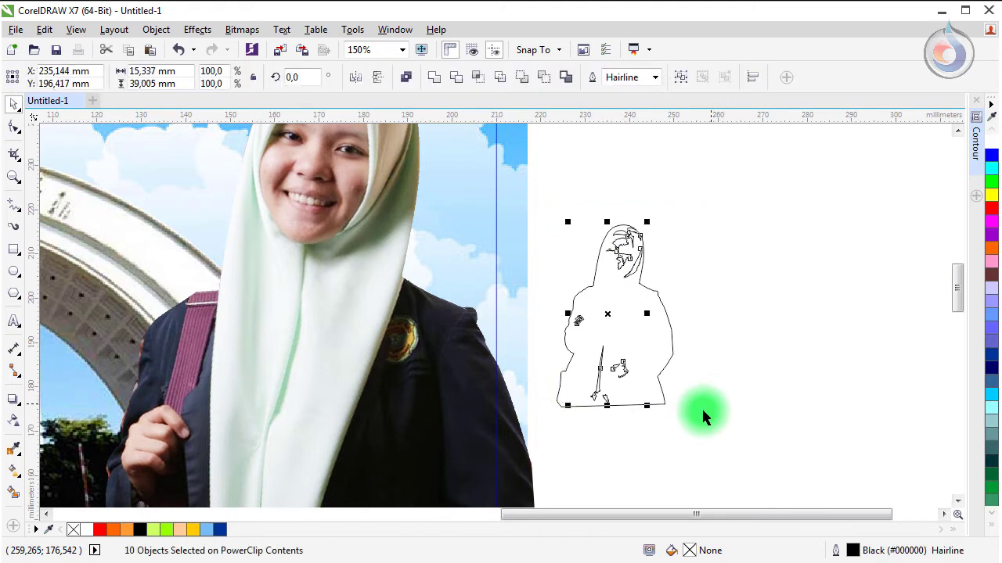
{"action": "key", "text": "Delete"}
{"action": "left_click", "coordinate": [648, 371]}
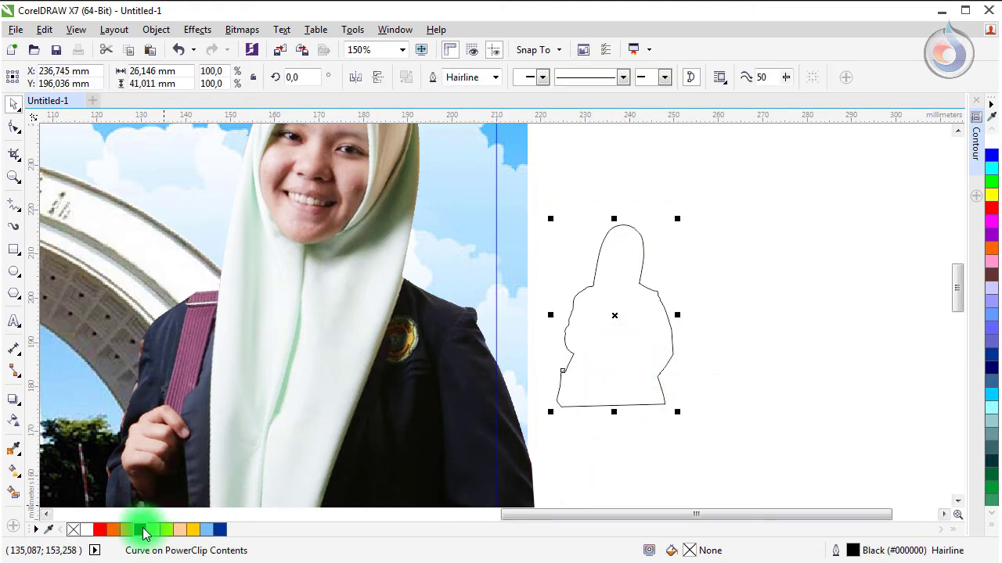
Step: Fill the silhouette Deep Yellow, remove its outline, and enlarge it to about 247% over the woman
{"action": "left_click", "coordinate": [194, 530]}
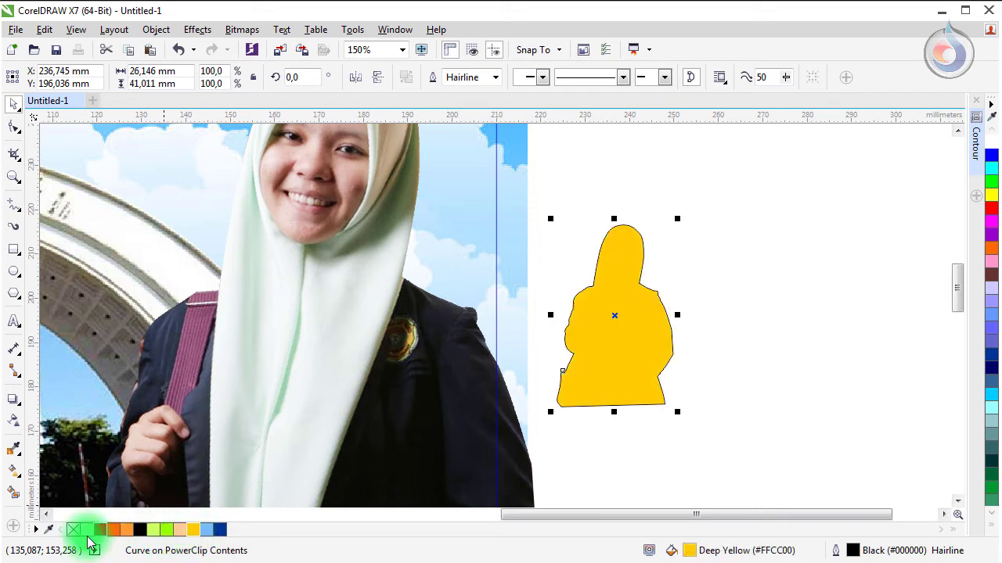
{"action": "right_click", "coordinate": [74, 534]}
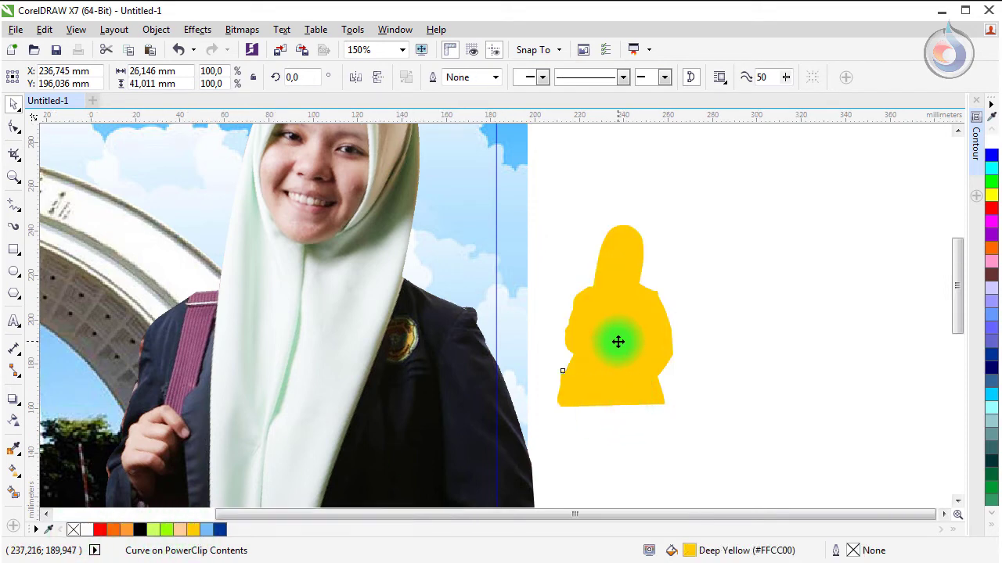
{"action": "scroll", "coordinate": [617, 342], "scroll_direction": "down", "scroll_amount": 1}
{"action": "left_click_drag", "start_coordinate": [649, 279], "coordinate": [791, 138]}
{"action": "left_click_drag", "start_coordinate": [685, 265], "coordinate": [478, 313]}
Step: Enlarge the yellow silhouette to about 397% and place it behind the woman's photo
{"action": "scroll", "coordinate": [512, 379], "scroll_direction": "down", "scroll_amount": 1}
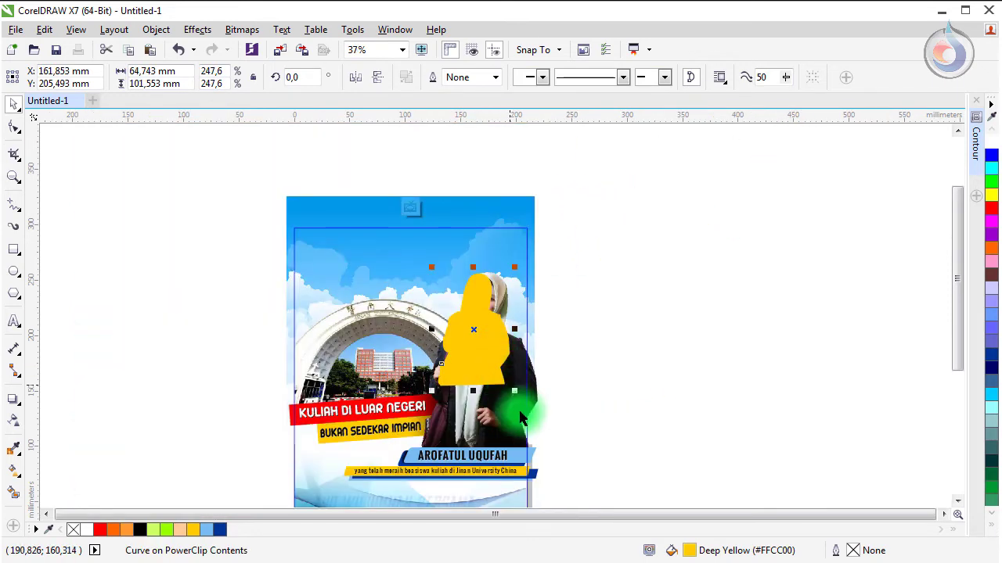
{"action": "left_click_drag", "start_coordinate": [515, 394], "coordinate": [568, 460]}
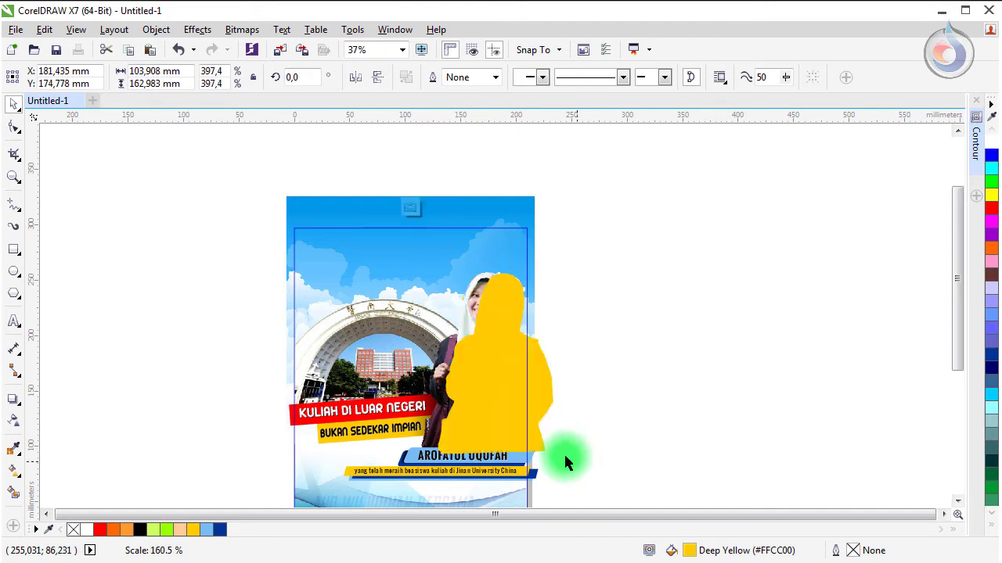
{"action": "left_click_drag", "start_coordinate": [486, 364], "coordinate": [457, 362]}
{"action": "scroll", "coordinate": [496, 389], "scroll_direction": "up", "scroll_amount": 1}
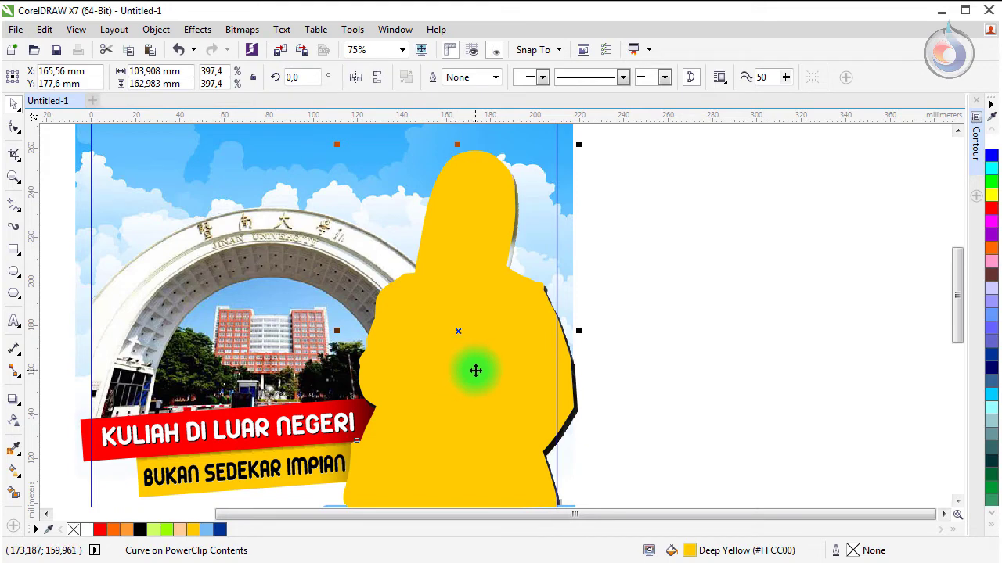
{"action": "scroll", "coordinate": [476, 370], "scroll_direction": "down", "scroll_amount": 2}
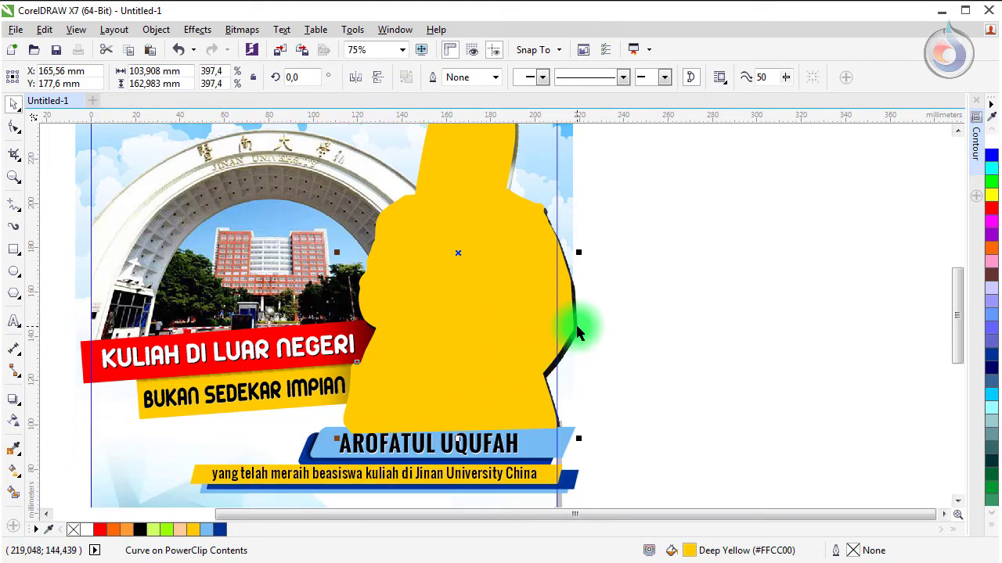
{"action": "scroll", "coordinate": [610, 407], "scroll_direction": "down", "scroll_amount": 1}
{"action": "left_click_drag", "start_coordinate": [644, 472], "coordinate": [108, 369]}
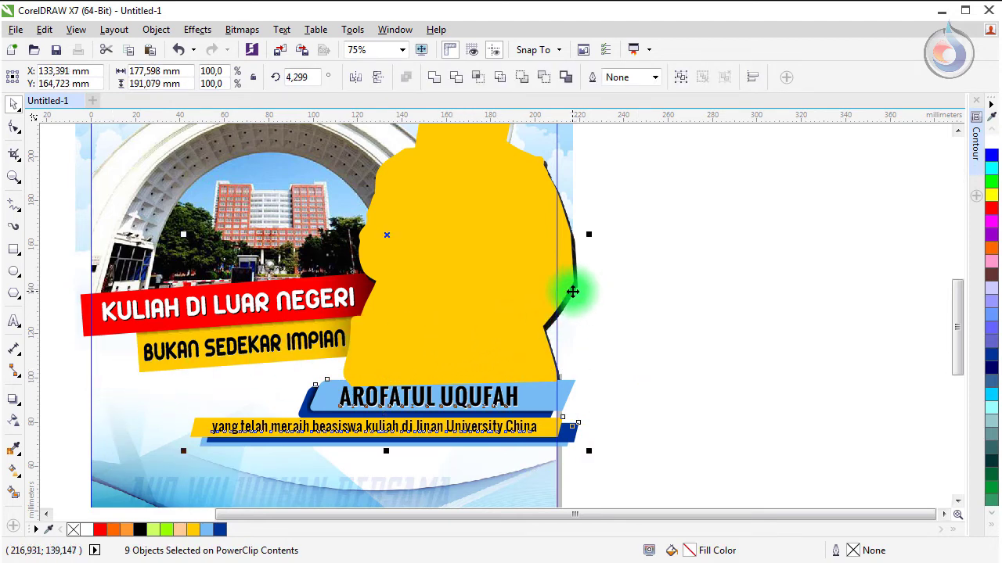
{"action": "left_click", "coordinate": [625, 284]}
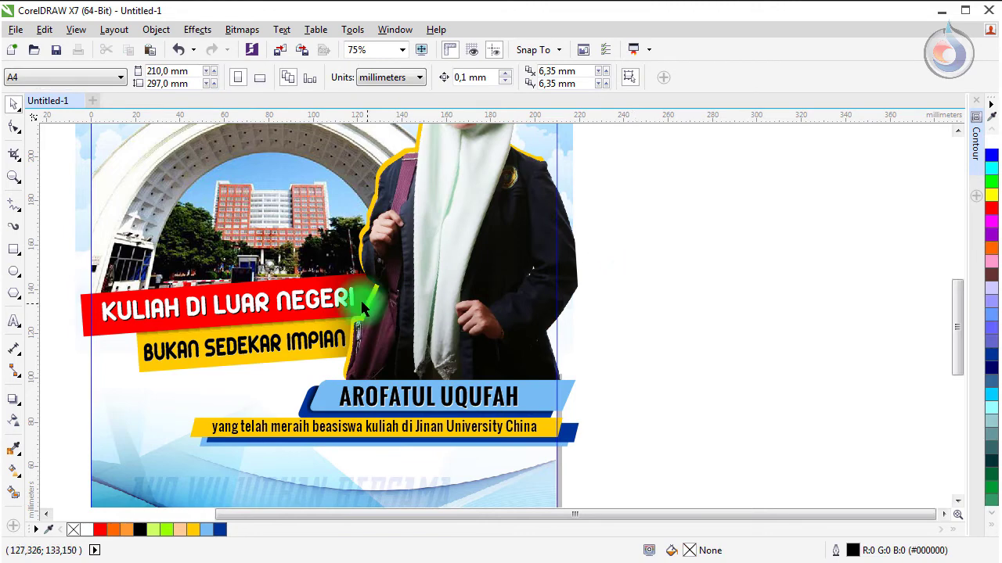
Step: Change the border shape behind the woman from Deep Yellow to white
{"action": "scroll", "coordinate": [361, 308], "scroll_direction": "up", "scroll_amount": 4}
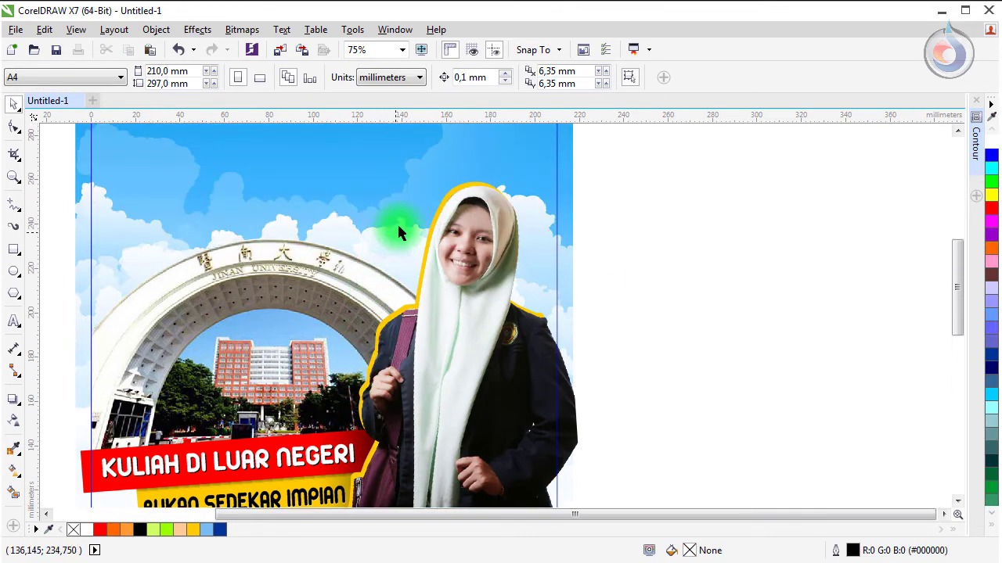
{"action": "left_click", "coordinate": [440, 210]}
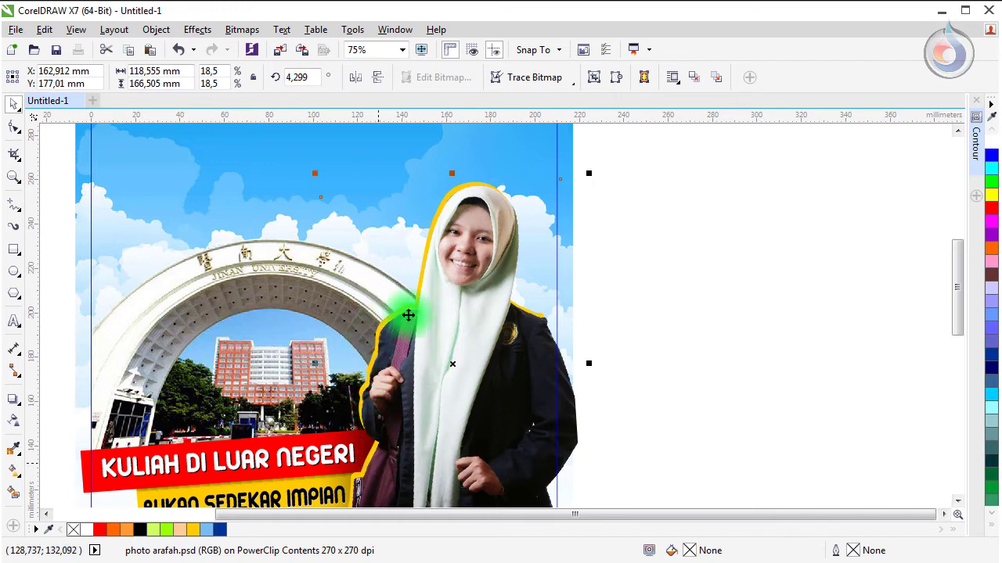
{"action": "left_click", "coordinate": [752, 136]}
{"action": "scroll", "coordinate": [492, 249], "scroll_direction": "up", "scroll_amount": 2}
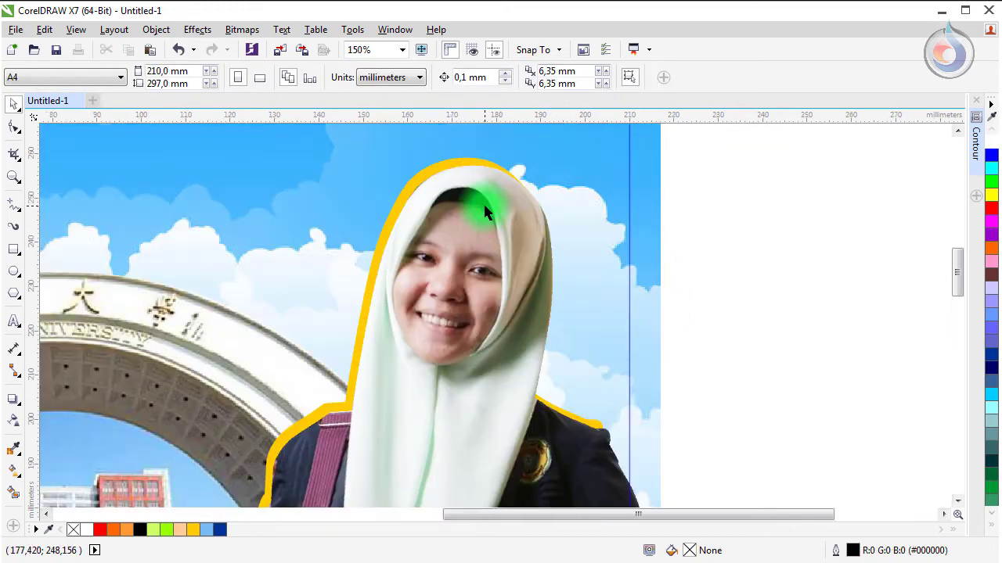
{"action": "left_click", "coordinate": [459, 164]}
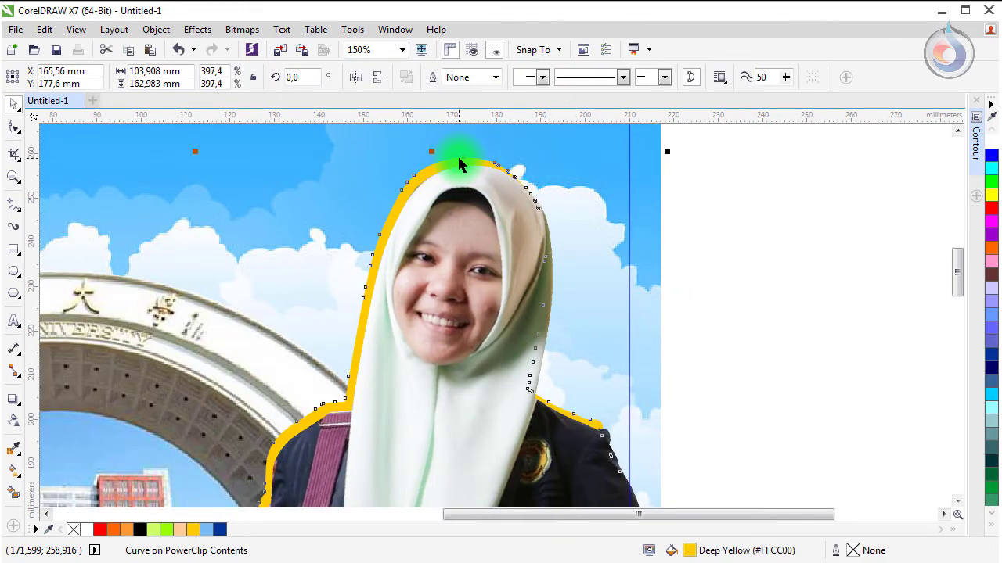
{"action": "left_click", "coordinate": [86, 530]}
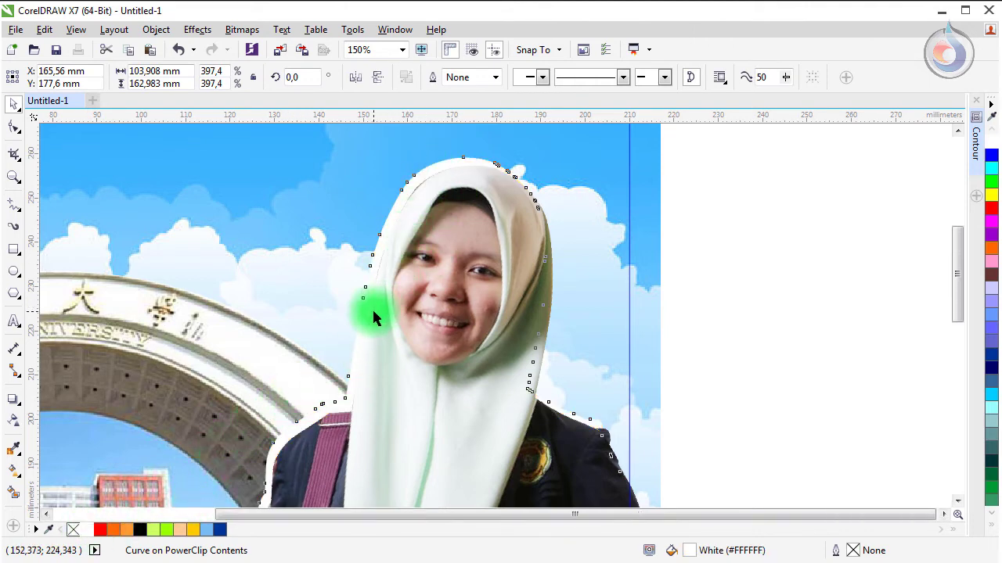
{"action": "scroll", "coordinate": [372, 307], "scroll_direction": "down", "scroll_amount": 2}
{"action": "scroll", "coordinate": [348, 450], "scroll_direction": "down", "scroll_amount": 3}
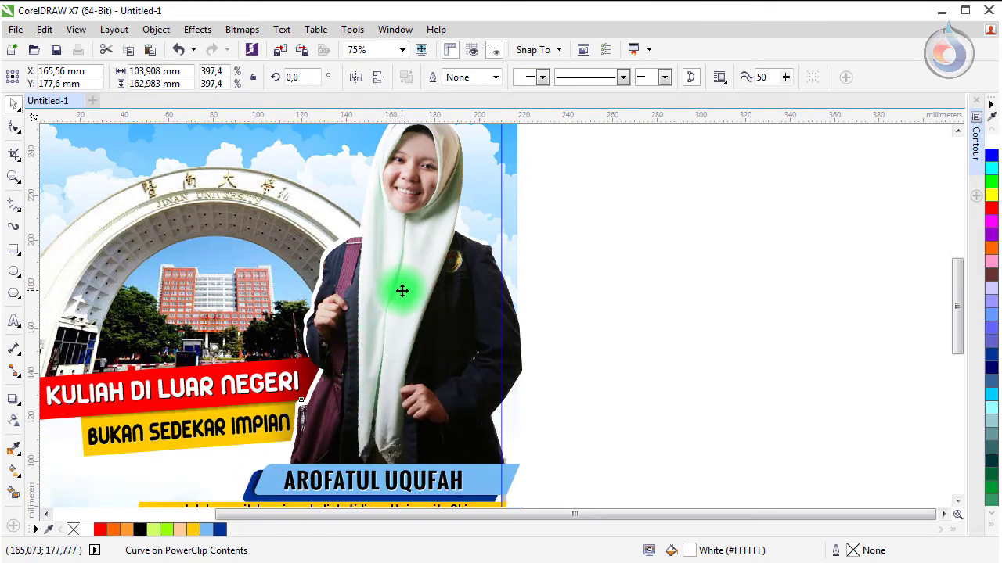
{"action": "left_click_drag", "start_coordinate": [401, 291], "coordinate": [399, 291]}
{"action": "left_click", "coordinate": [573, 288]}
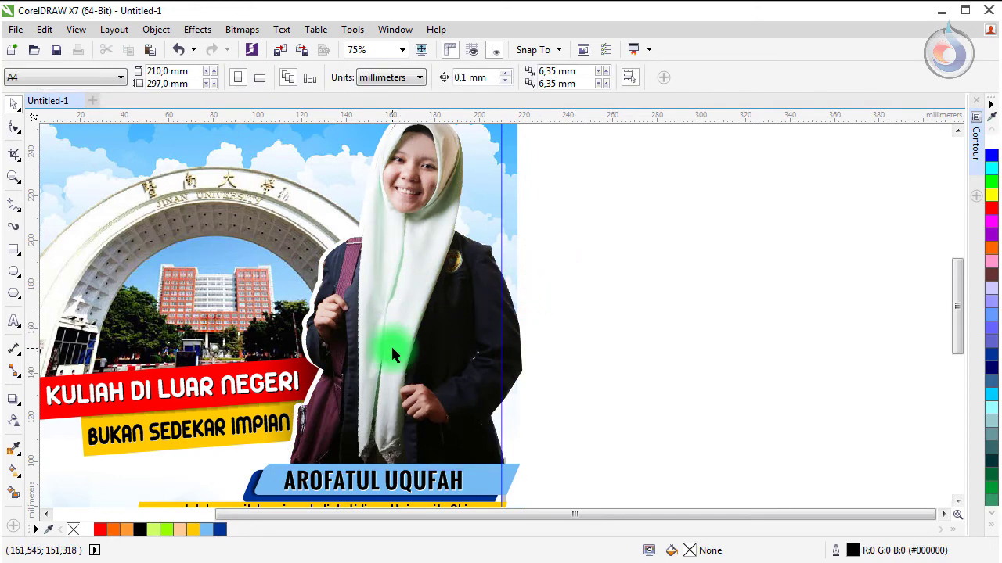
Step: Select the woman's photo and bring up its context menu
{"action": "scroll", "coordinate": [390, 338], "scroll_direction": "down", "scroll_amount": 1}
{"action": "scroll", "coordinate": [393, 346], "scroll_direction": "up", "scroll_amount": 1}
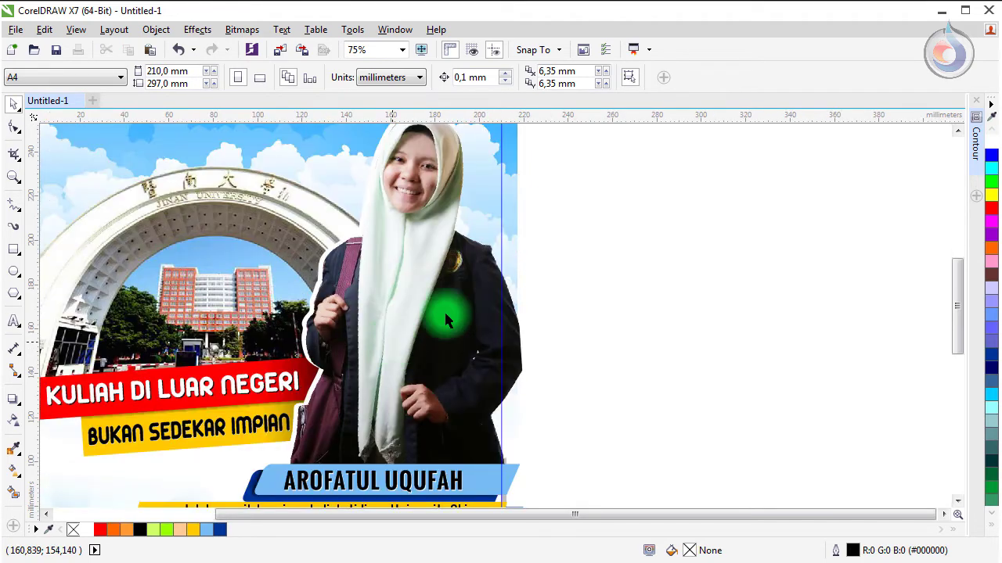
{"action": "right_click", "coordinate": [594, 185]}
{"action": "key", "text": "Escape"}
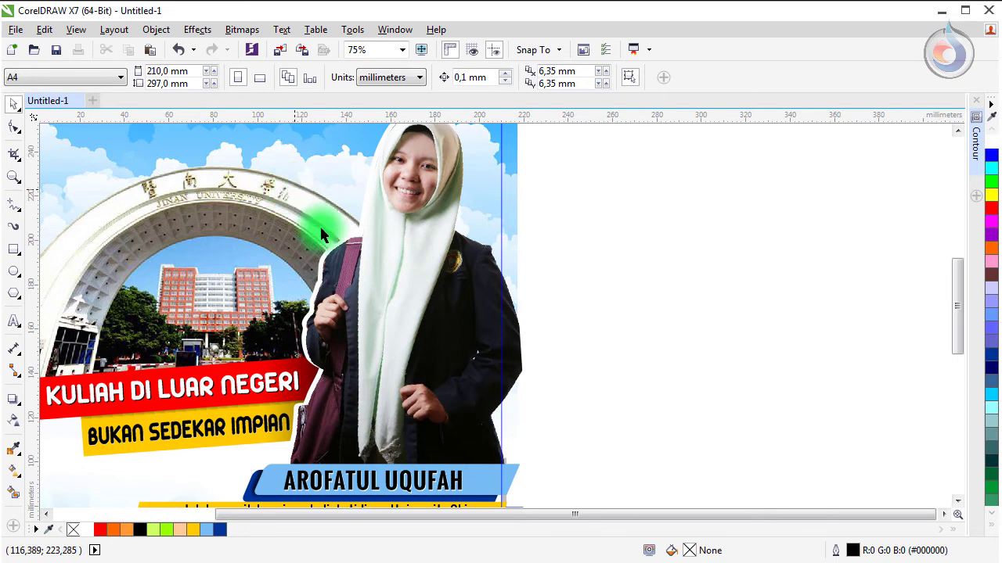
{"action": "left_click", "coordinate": [335, 251]}
{"action": "right_click", "coordinate": [335, 251]}
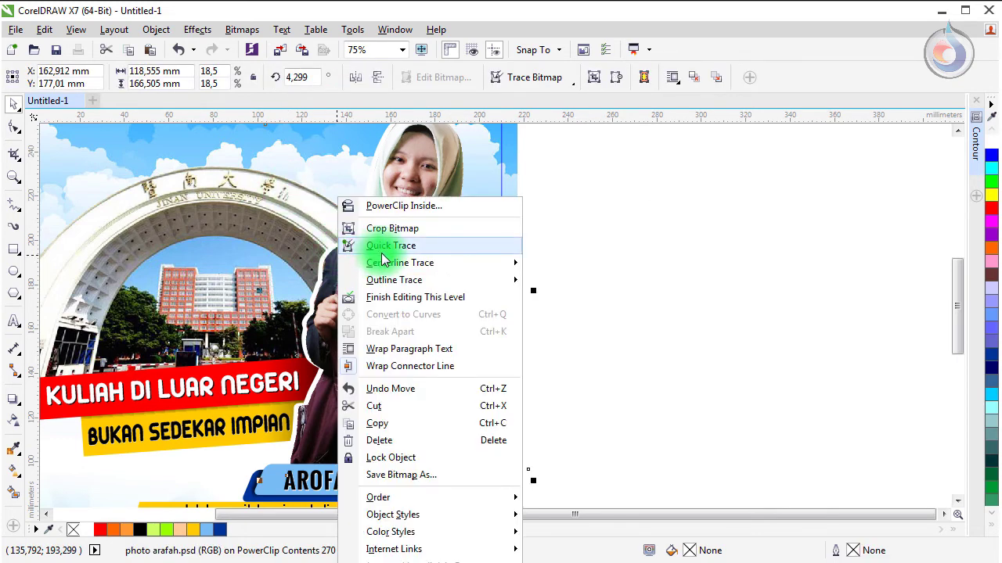
Step: Finish editing the PowerClip contents and fit the whole poster page in view
{"action": "left_click", "coordinate": [561, 228]}
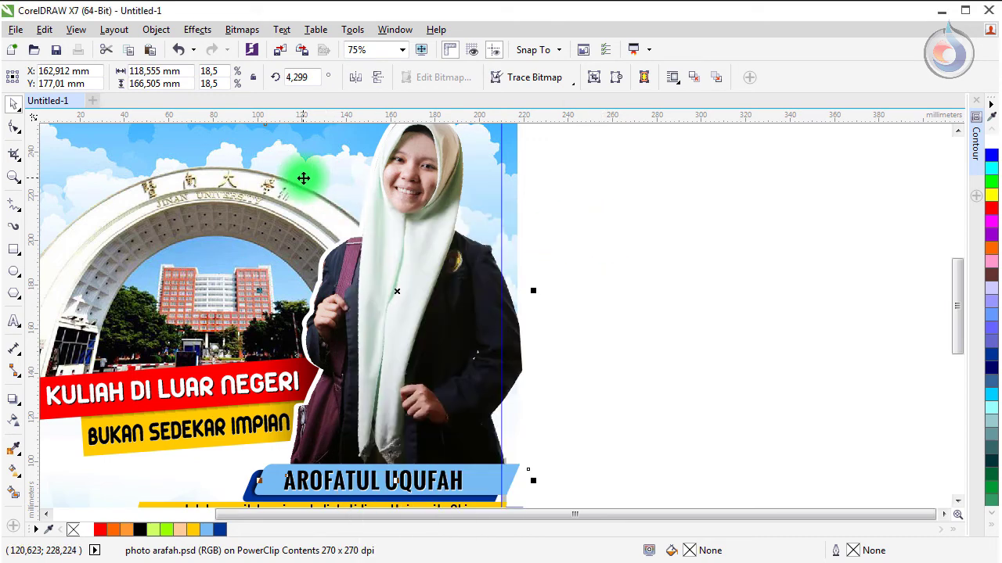
{"action": "right_click", "coordinate": [276, 171]}
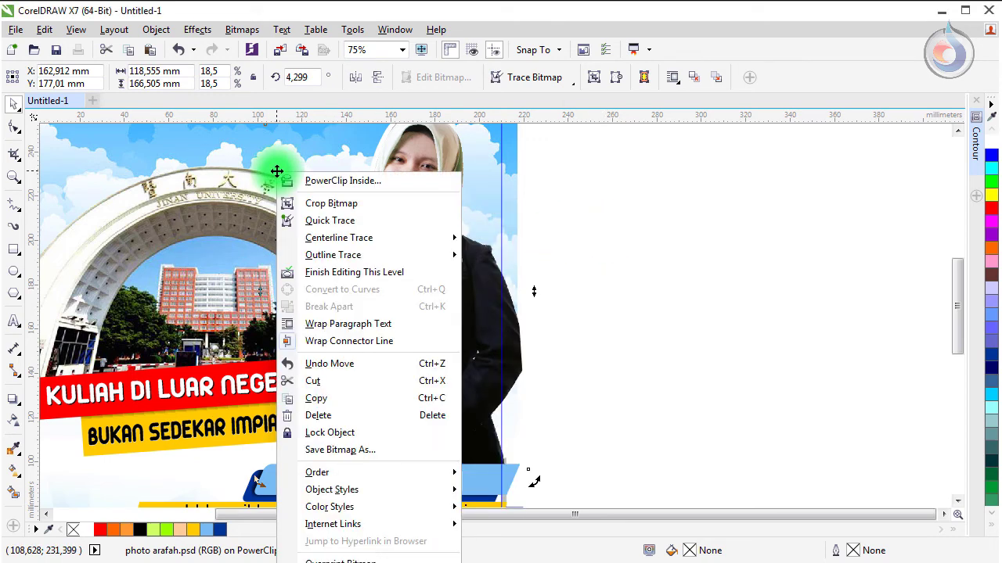
{"action": "left_click", "coordinate": [376, 271]}
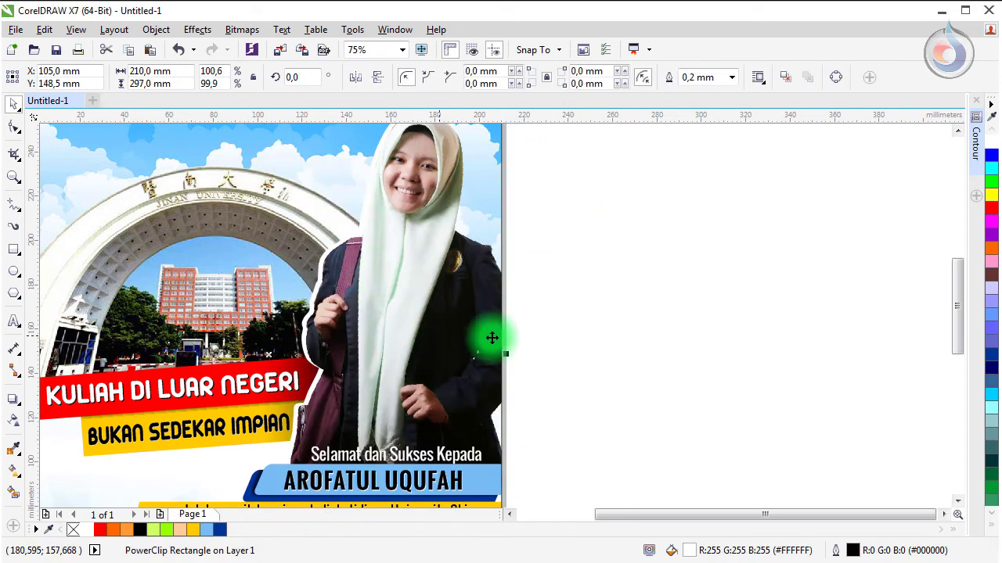
{"action": "left_click", "coordinate": [619, 293]}
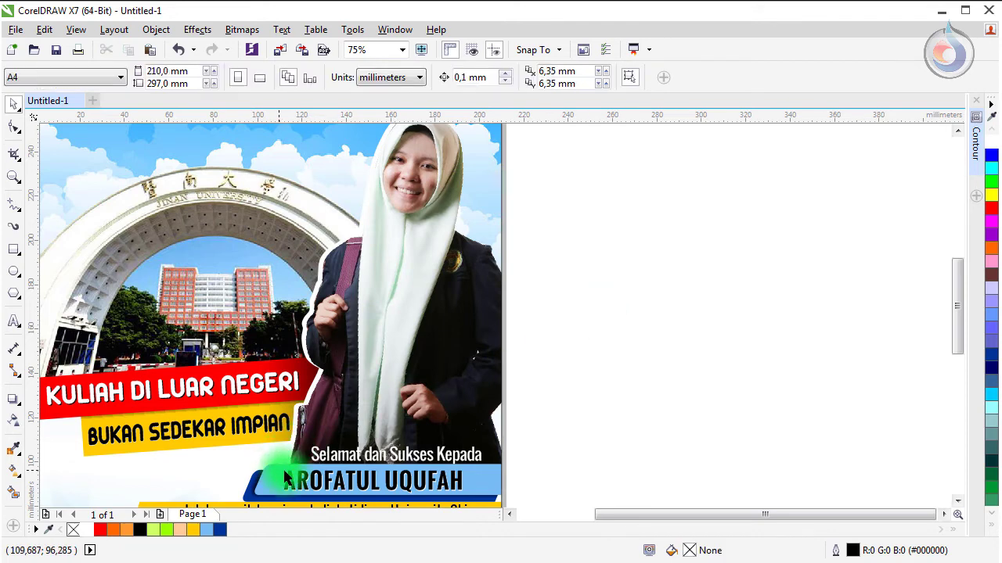
{"action": "key", "text": "F4"}
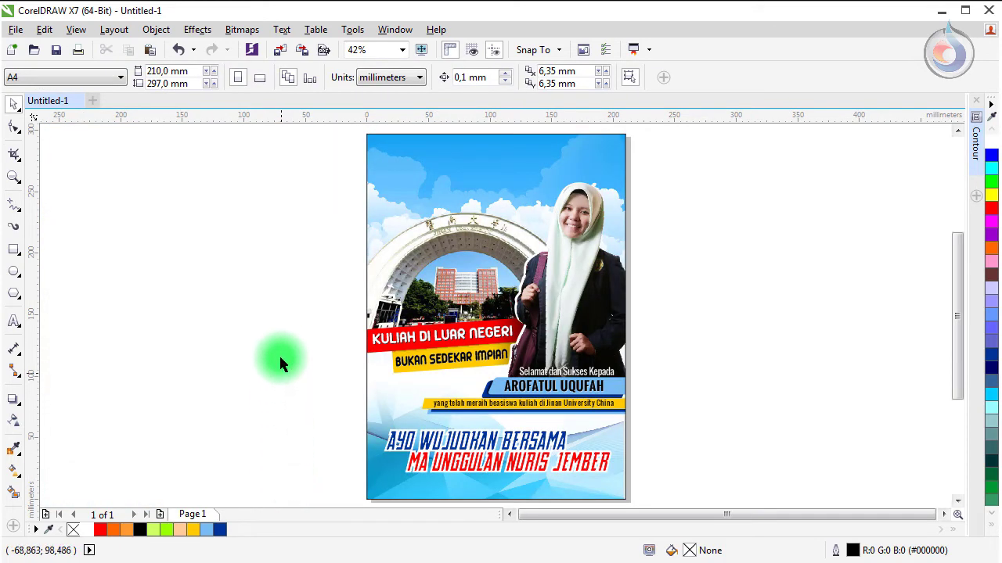
Step: Zoom in to about 150% on the poster's top edge, showing the blue sky above the student's head
{"action": "left_click", "coordinate": [406, 168]}
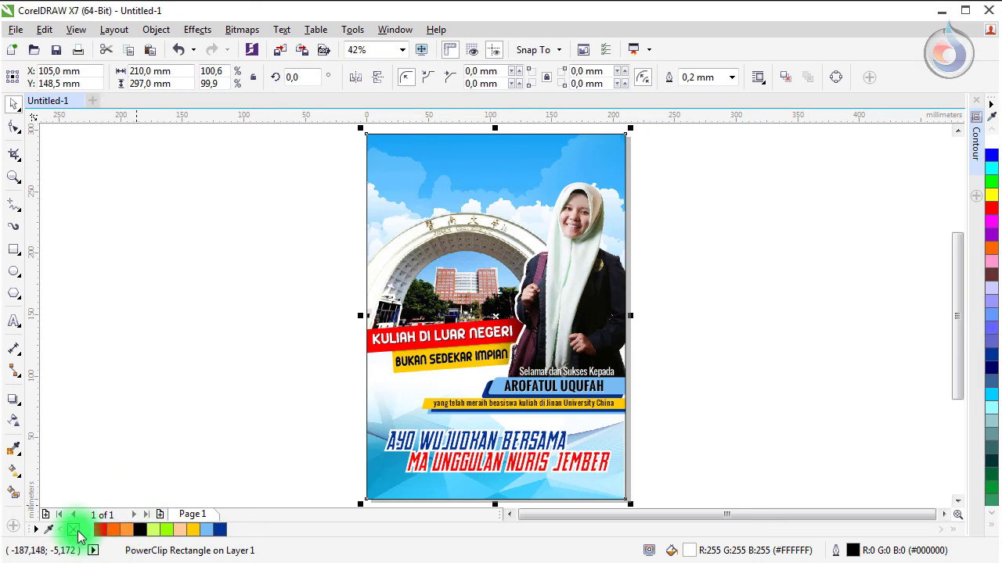
{"action": "left_click", "coordinate": [220, 192]}
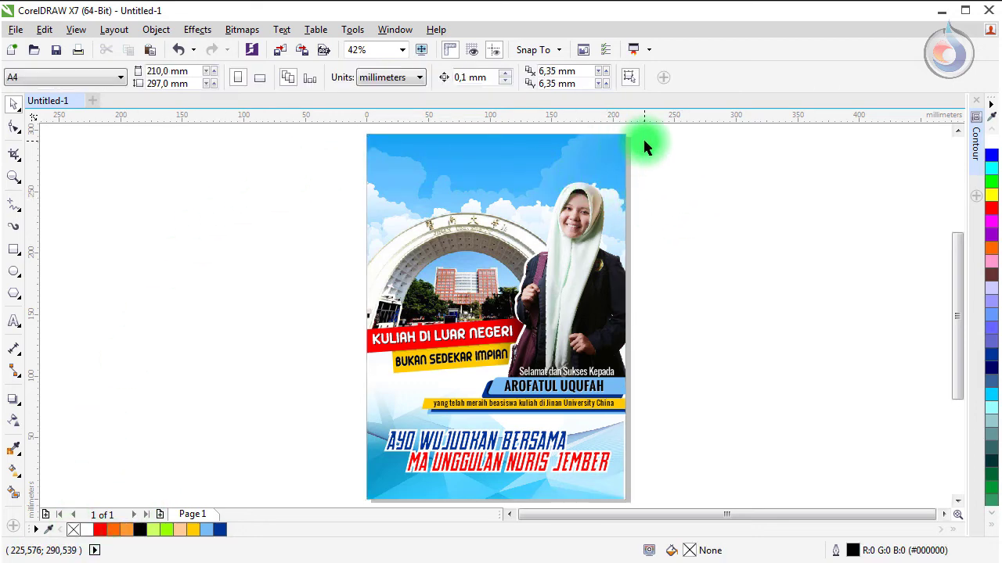
{"action": "scroll", "coordinate": [644, 148], "scroll_direction": "up", "scroll_amount": 2}
{"action": "scroll", "coordinate": [629, 133], "scroll_direction": "up", "scroll_amount": 2}
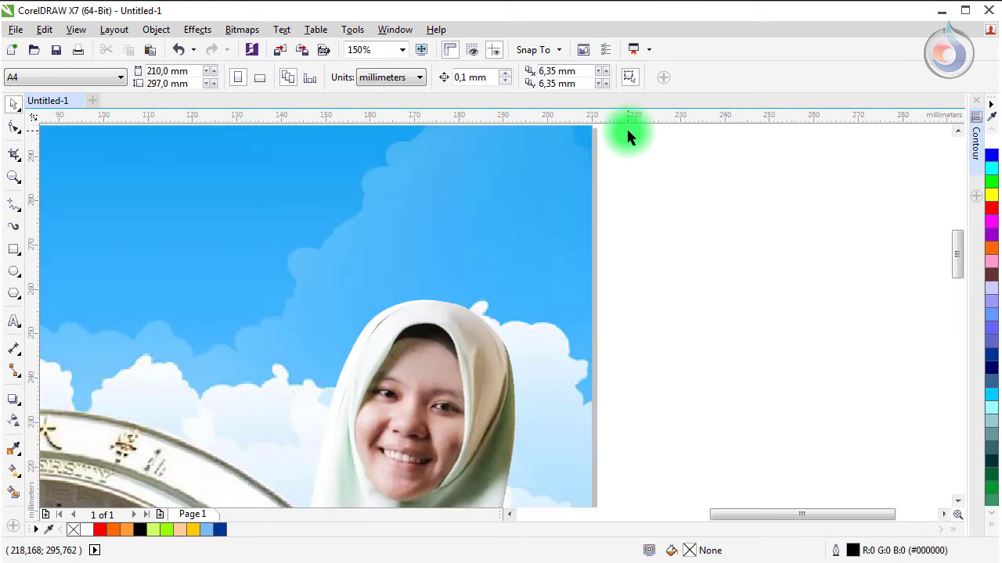
{"action": "left_click_drag", "start_coordinate": [961, 248], "coordinate": [957, 233]}
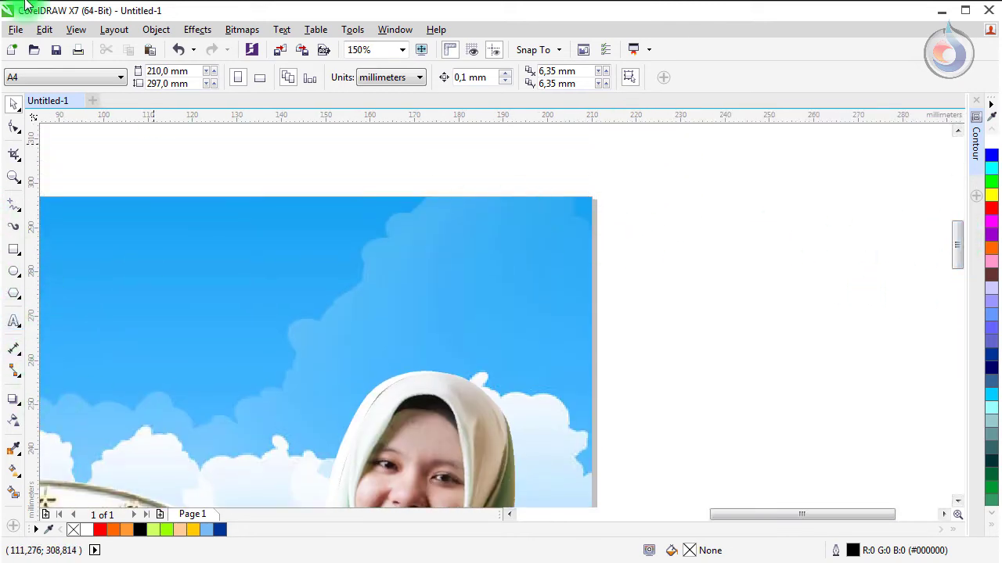
Step: Import logo.jpg and logo.png and place both on the page
{"action": "left_click", "coordinate": [20, 33]}
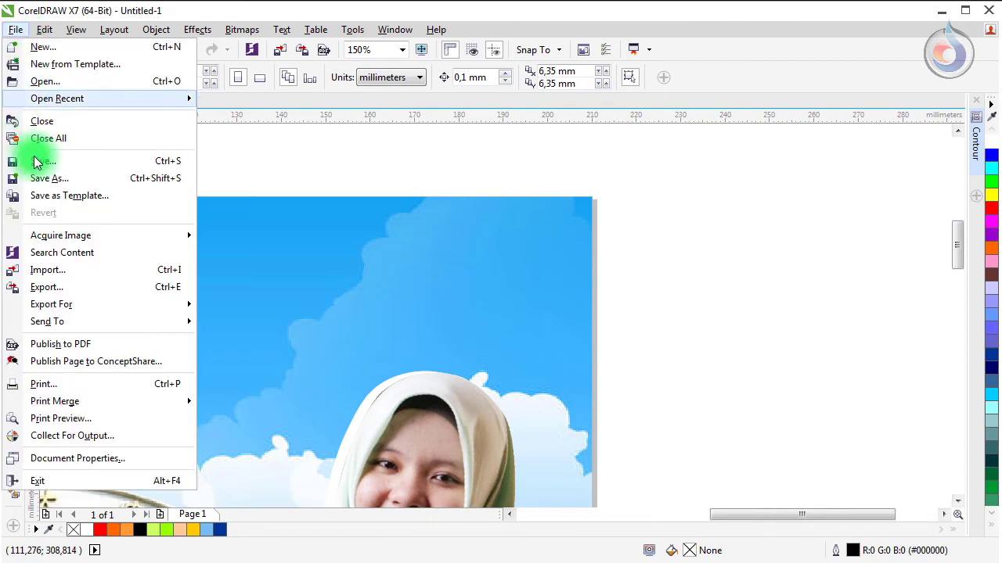
{"action": "left_click", "coordinate": [57, 270]}
{"action": "left_click_drag", "start_coordinate": [790, 252], "coordinate": [875, 272]}
{"action": "left_click", "coordinate": [787, 459]}
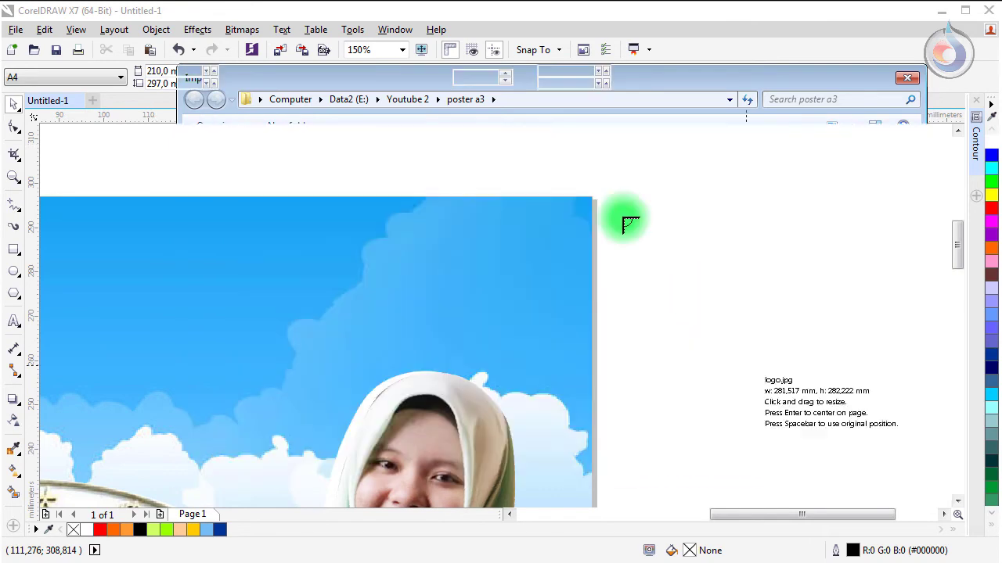
{"action": "left_click", "coordinate": [293, 138]}
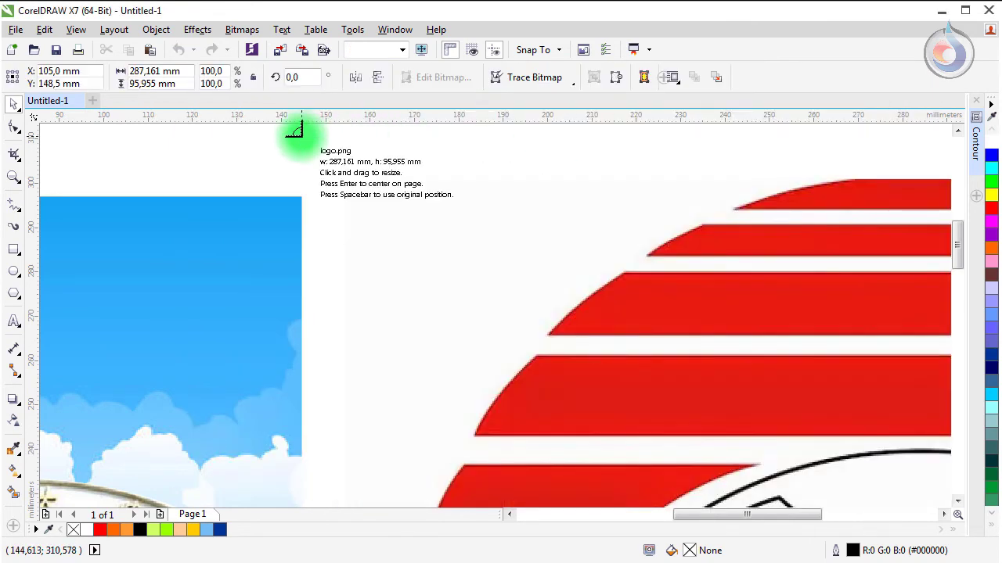
{"action": "left_click", "coordinate": [241, 132]}
Step: Shrink the Jinan University logo to 19.5% and logo.jpg to 11.6%, setting them side by side in the sky
{"action": "scroll", "coordinate": [265, 147], "scroll_direction": "down", "scroll_amount": 2}
{"action": "left_click_drag", "start_coordinate": [251, 140], "coordinate": [513, 231]}
{"action": "left_click", "coordinate": [390, 205]}
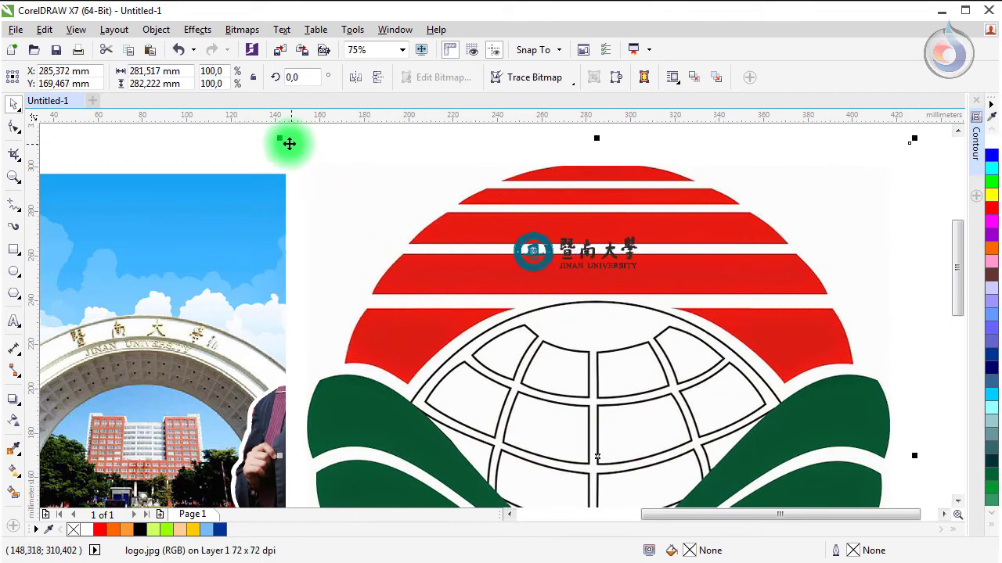
{"action": "left_click_drag", "start_coordinate": [281, 141], "coordinate": [255, 206]}
{"action": "left_click_drag", "start_coordinate": [531, 270], "coordinate": [321, 240]}
{"action": "scroll", "coordinate": [252, 224], "scroll_direction": "up", "scroll_amount": 2}
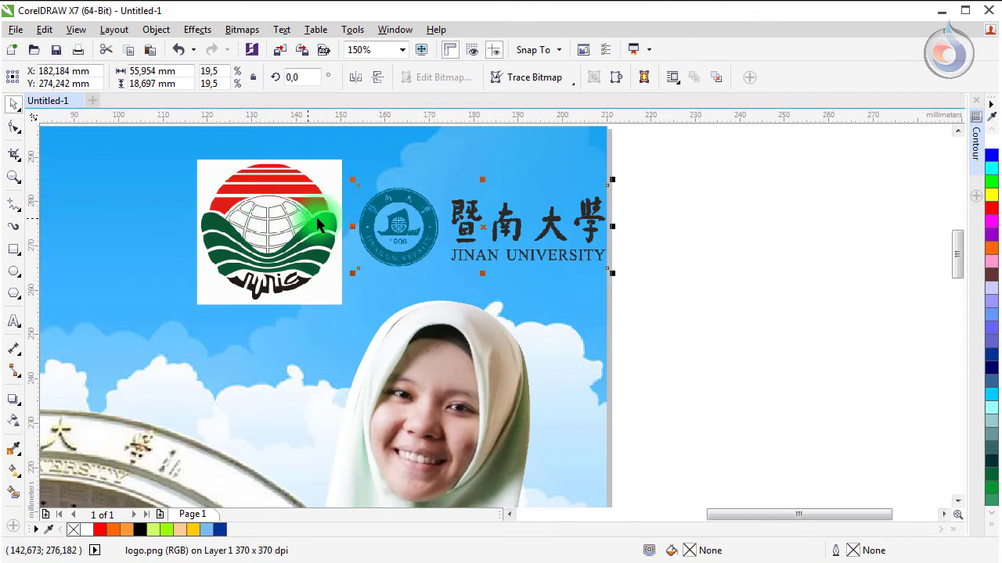
{"action": "left_click_drag", "start_coordinate": [316, 202], "coordinate": [297, 208]}
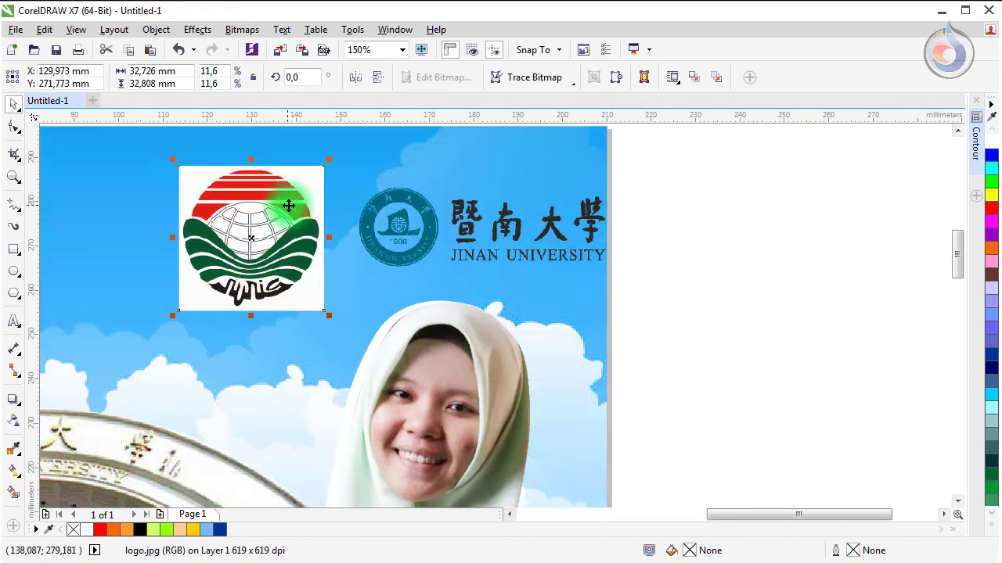
{"action": "left_click_drag", "start_coordinate": [397, 204], "coordinate": [381, 205]}
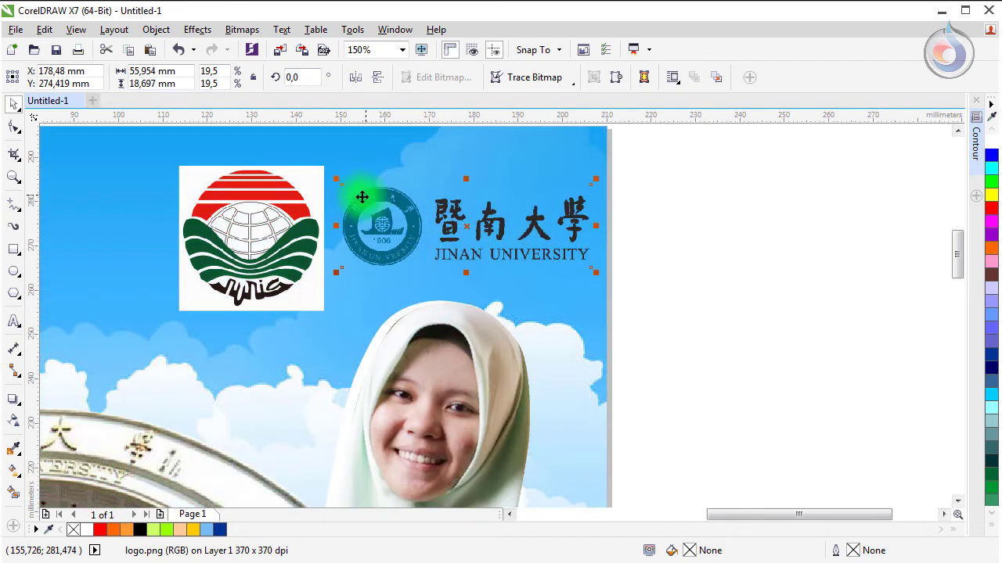
{"action": "left_click", "coordinate": [13, 249]}
Step: Draw a rectangle spanning both logos, fill it white and remove its outline
{"action": "left_click_drag", "start_coordinate": [217, 195], "coordinate": [605, 287]}
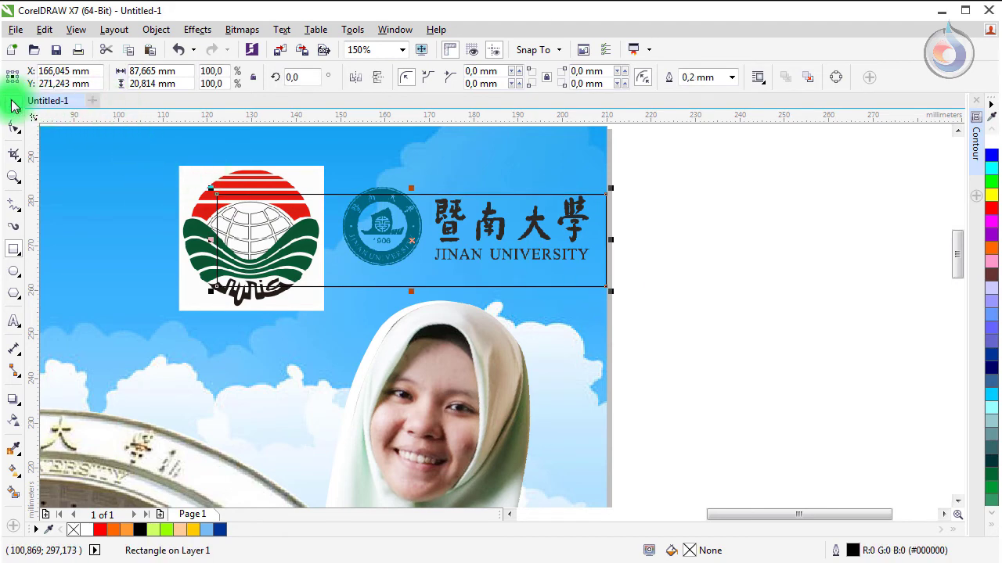
{"action": "left_click", "coordinate": [13, 104]}
{"action": "left_click_drag", "start_coordinate": [210, 240], "coordinate": [114, 254]}
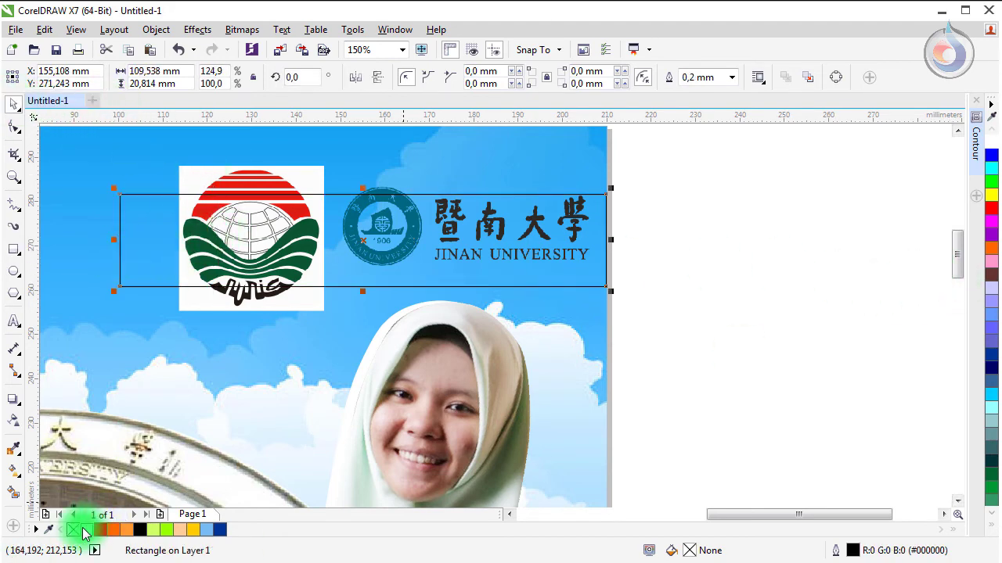
{"action": "left_click", "coordinate": [84, 530]}
{"action": "right_click", "coordinate": [74, 531]}
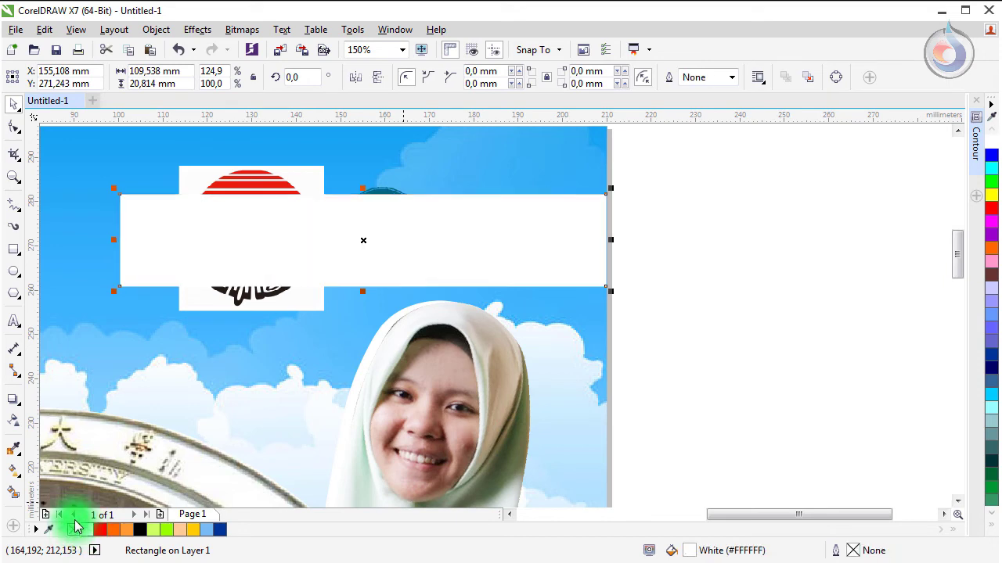
Step: Shrink the globe logo to 7.3% and move the Jinan University logo next to it
{"action": "left_click", "coordinate": [258, 192]}
{"action": "left_click_drag", "start_coordinate": [172, 316], "coordinate": [199, 312]}
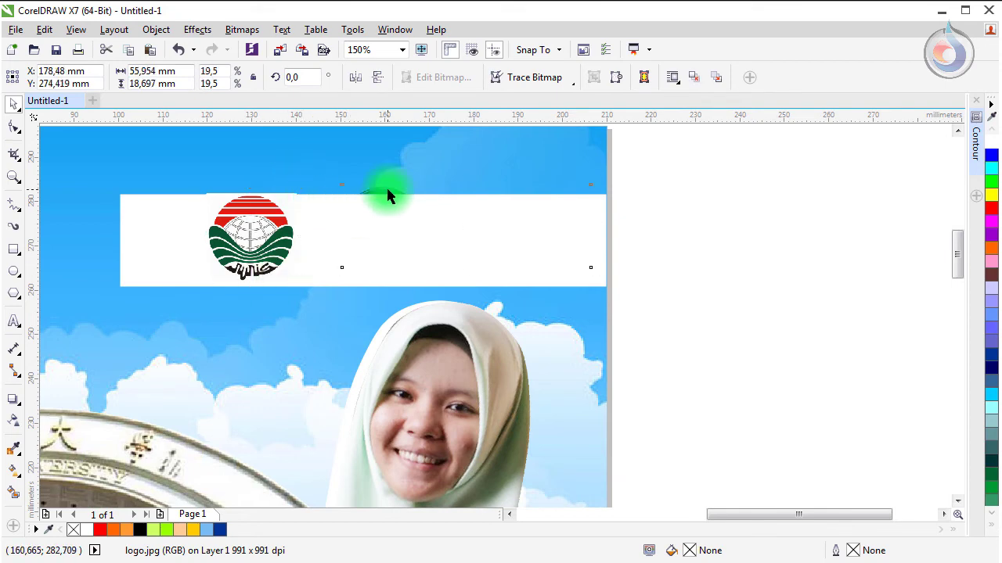
{"action": "left_click", "coordinate": [266, 219], "text": "shift"}
{"action": "key", "text": "Escape"}
{"action": "left_click_drag", "start_coordinate": [369, 281], "coordinate": [306, 282]}
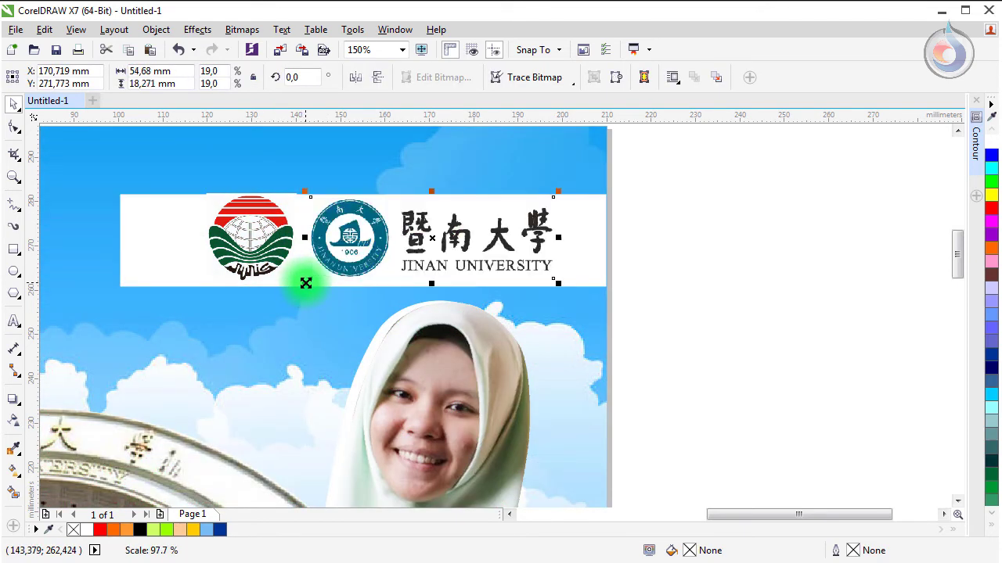
Step: Raise the white banner's top edge and pull its left edge inward to fit the logos
{"action": "left_click", "coordinate": [192, 237]}
{"action": "left_click", "coordinate": [241, 213]}
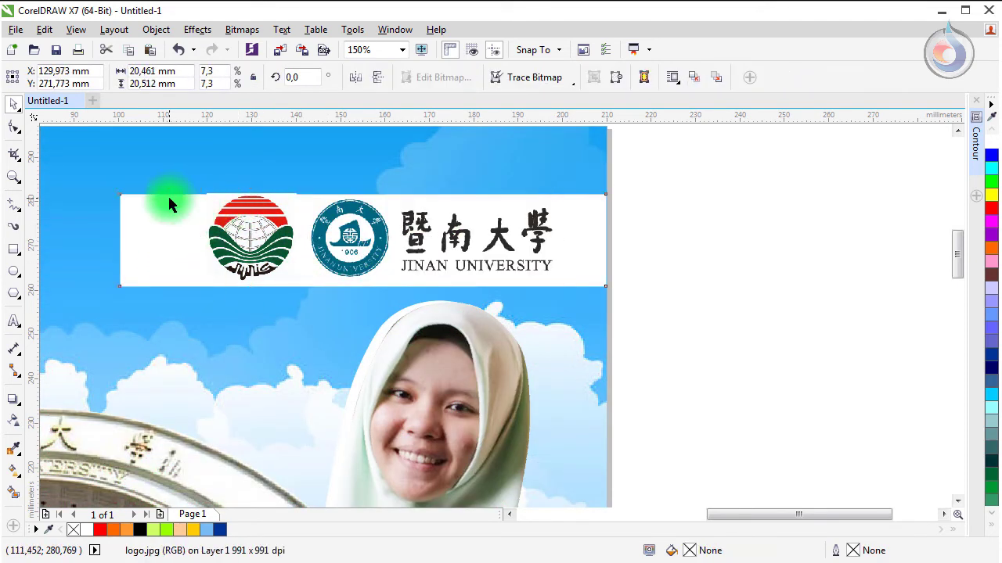
{"action": "left_click", "coordinate": [377, 201]}
{"action": "left_click_drag", "start_coordinate": [362, 191], "coordinate": [383, 182]}
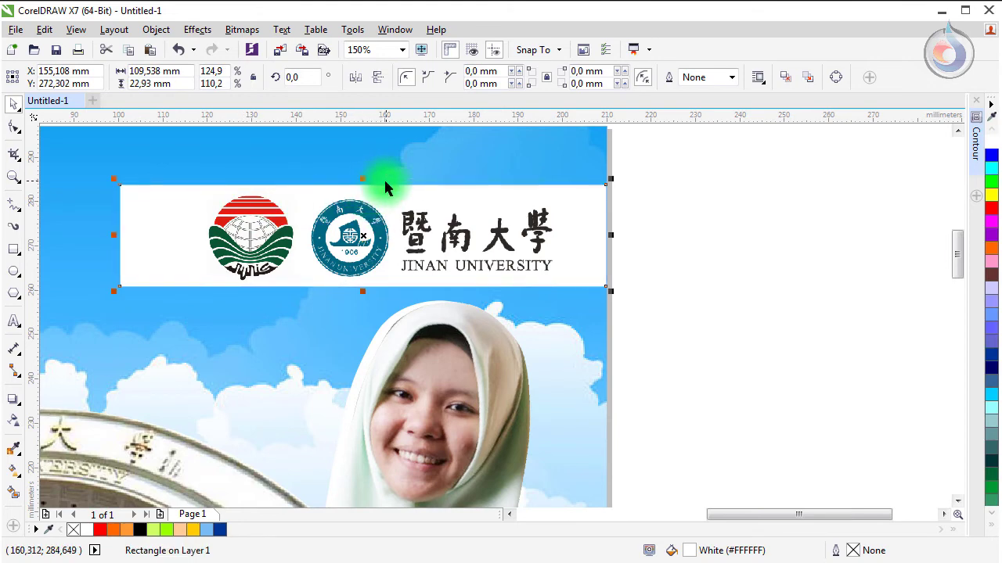
{"action": "left_click_drag", "start_coordinate": [113, 233], "coordinate": [186, 256]}
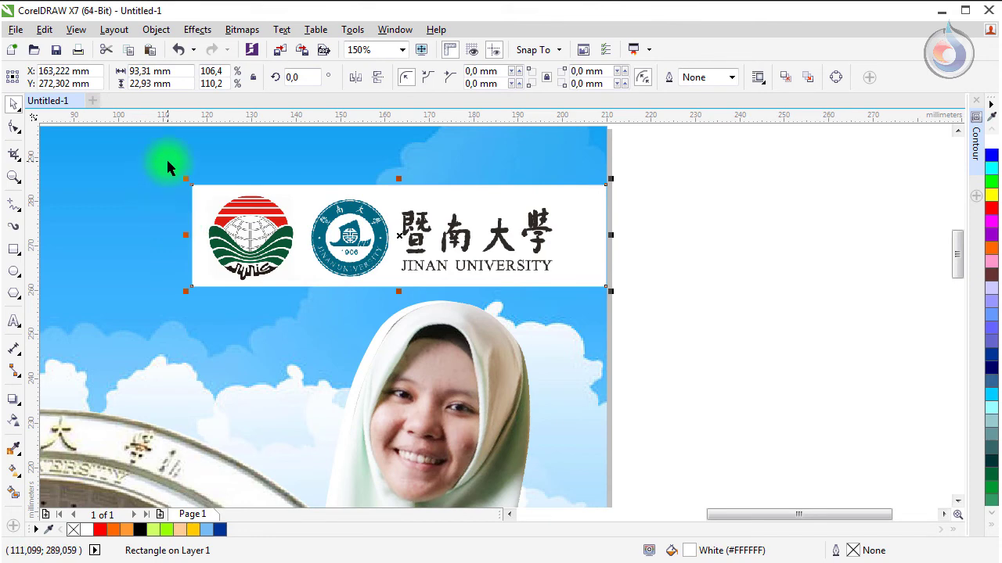
Step: Skew the banner rectangle into a parallelogram, widen it rightward, lower it slightly and mirror it horizontally
{"action": "left_click", "coordinate": [214, 191]}
{"action": "left_click", "coordinate": [382, 192]}
{"action": "left_click", "coordinate": [388, 188]}
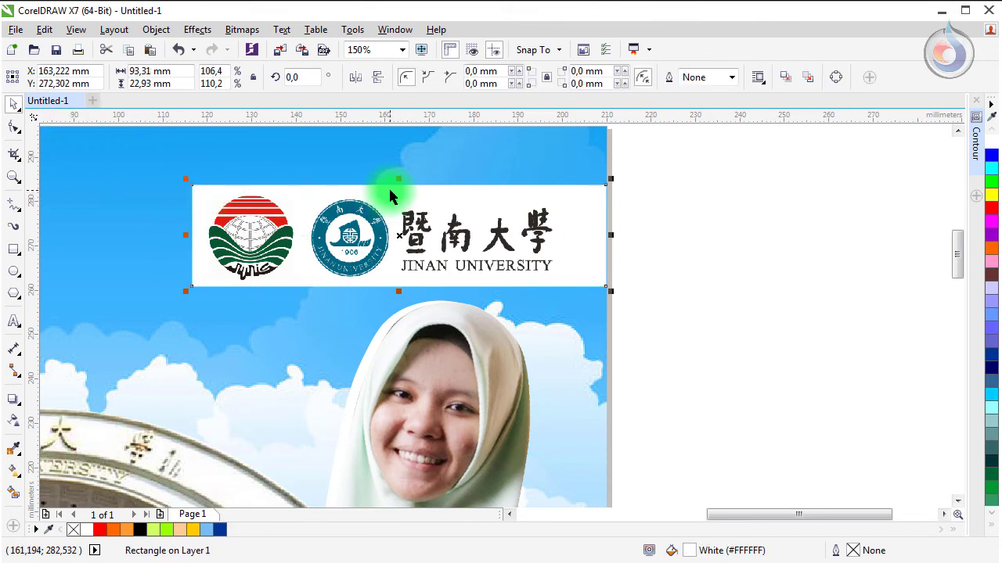
{"action": "left_click", "coordinate": [395, 187]}
{"action": "left_click_drag", "start_coordinate": [403, 182], "coordinate": [433, 183]}
{"action": "left_click", "coordinate": [387, 185]}
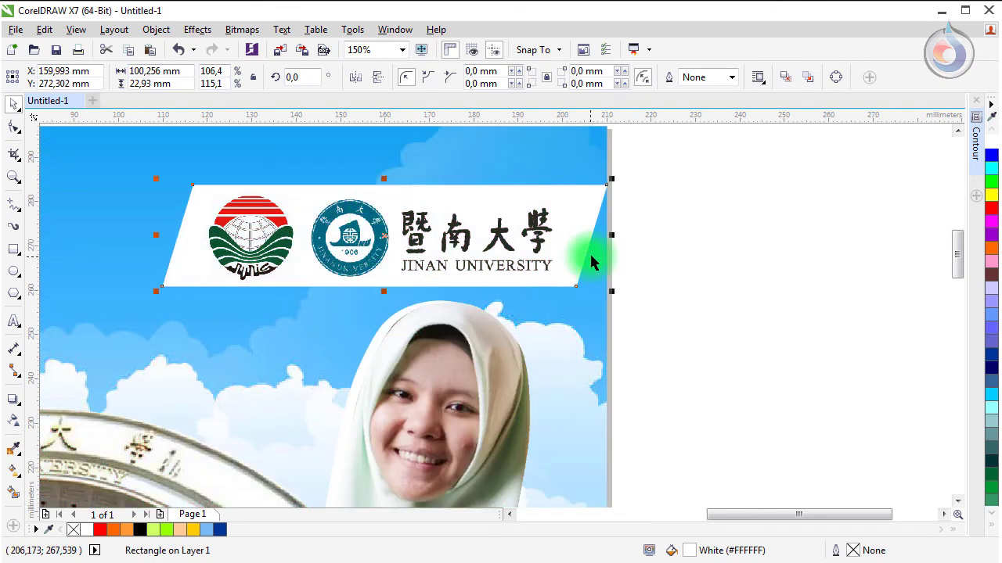
{"action": "left_click_drag", "start_coordinate": [609, 237], "coordinate": [667, 236]}
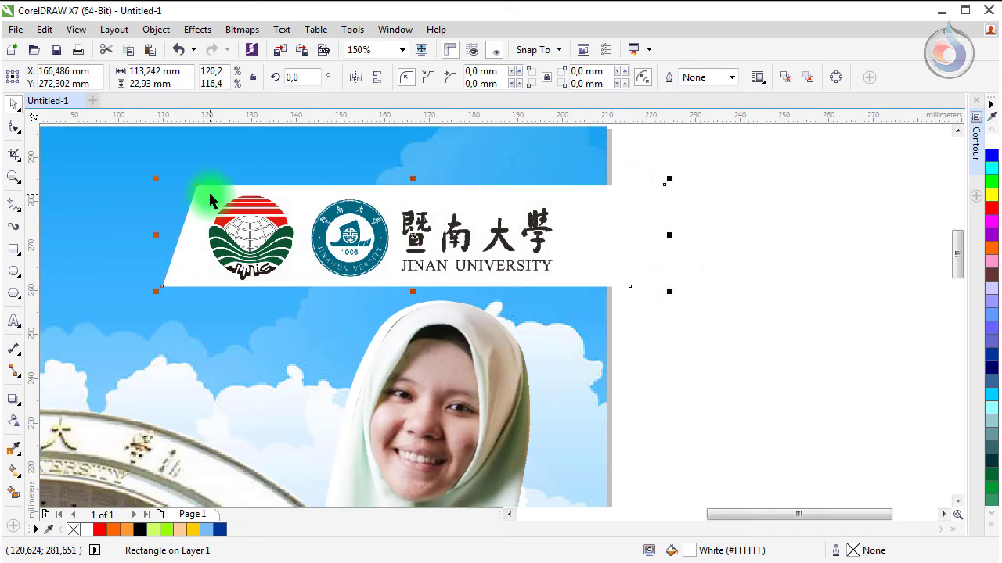
{"action": "left_click_drag", "start_coordinate": [199, 196], "coordinate": [200, 218]}
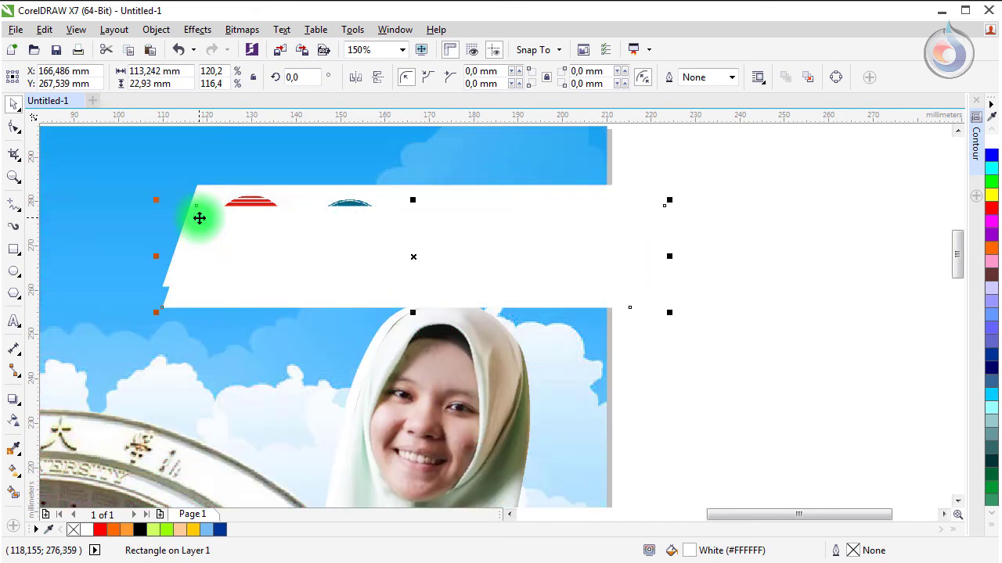
{"action": "left_click", "coordinate": [377, 78]}
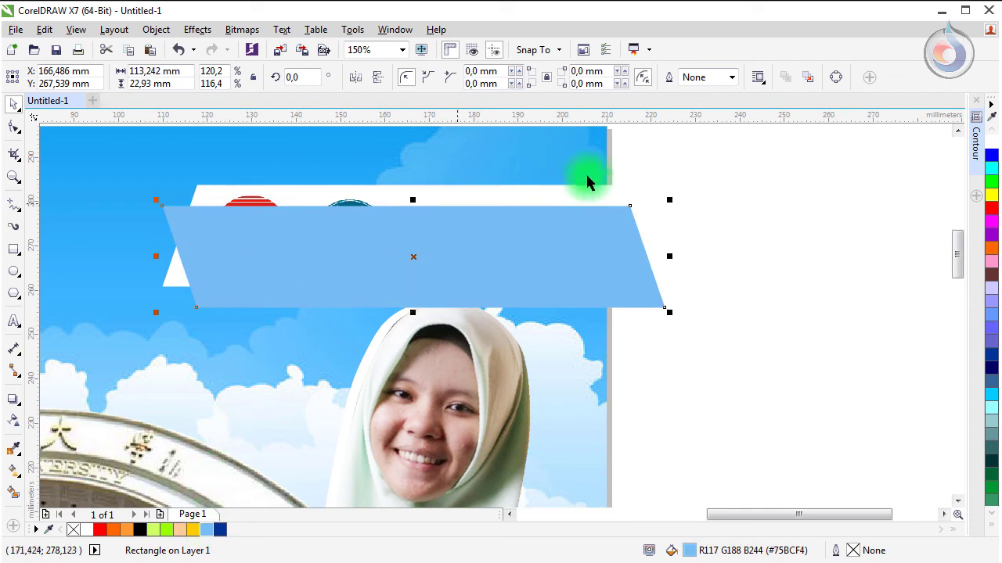
Step: Fill the parallelogram navy blue and send it behind the white logo banner
{"action": "left_click", "coordinate": [220, 530]}
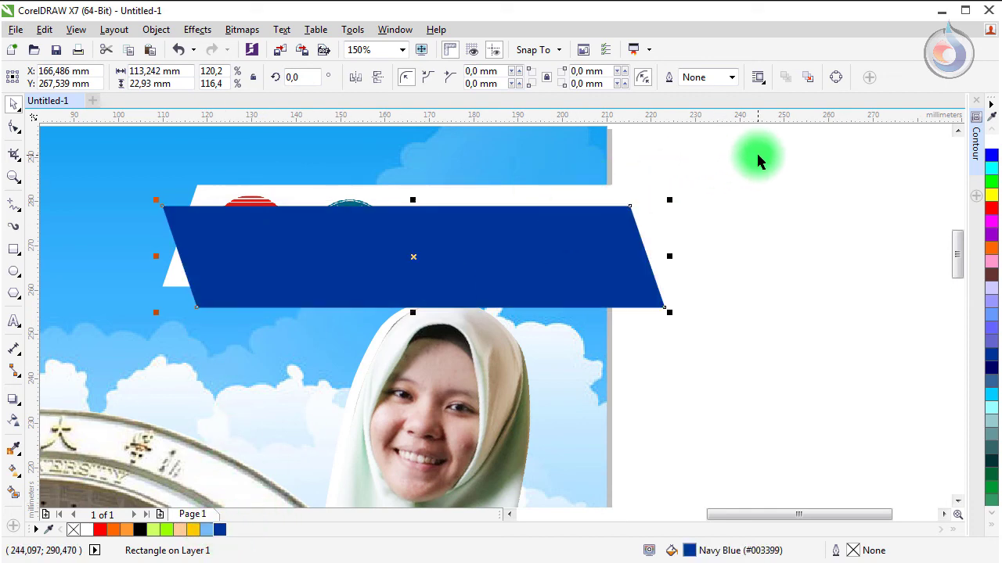
{"action": "left_click_drag", "start_coordinate": [757, 157], "coordinate": [106, 297]}
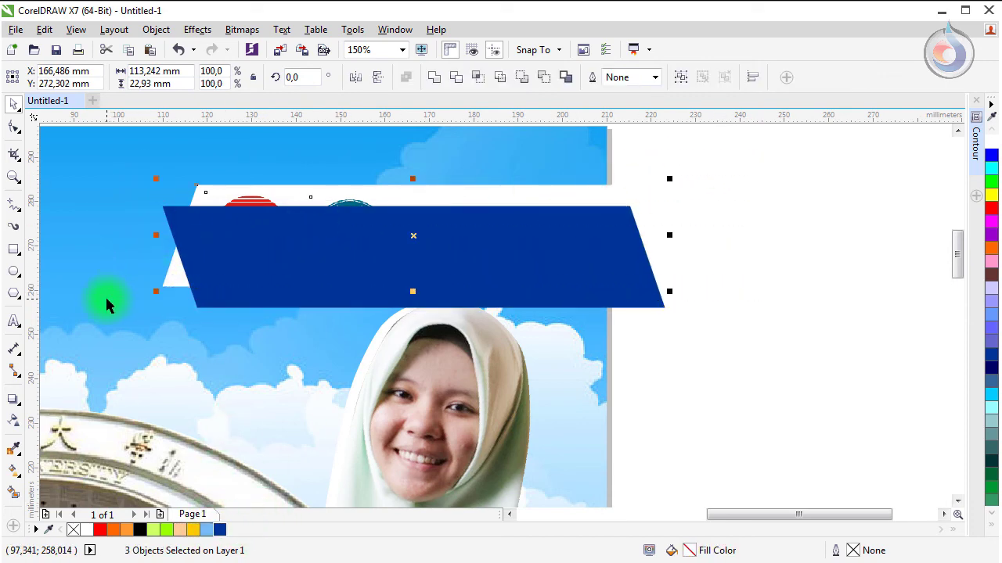
{"action": "key", "text": "ctrl+Page_Down"}
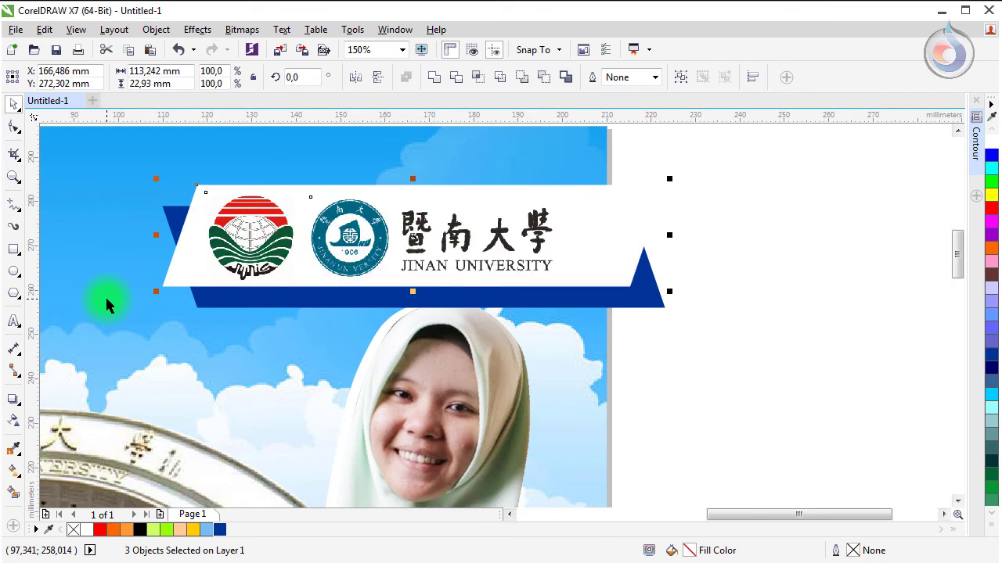
{"action": "left_click", "coordinate": [263, 325]}
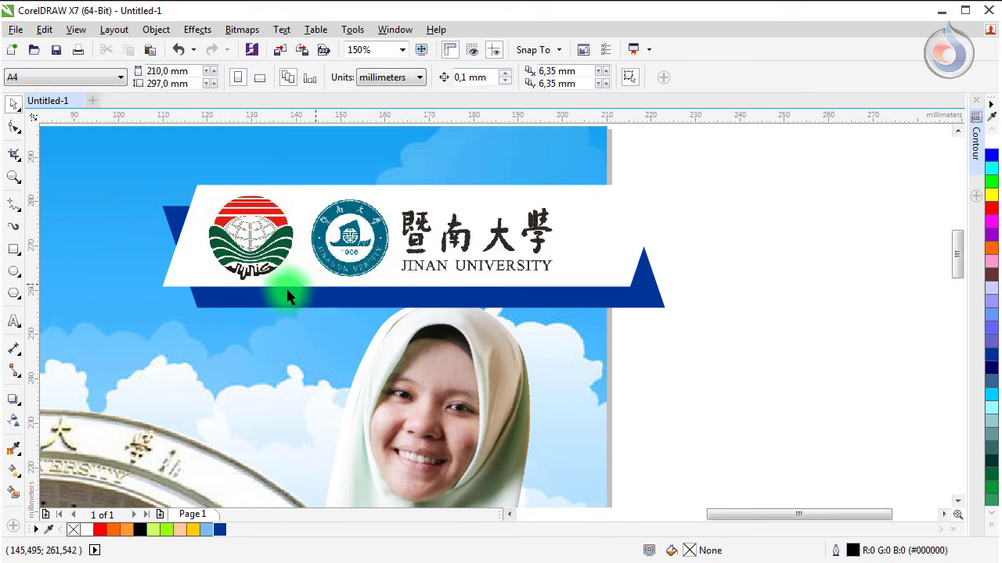
Step: Move the four banner pieces over the sky background and shrink them proportionally
{"action": "left_click_drag", "start_coordinate": [751, 145], "coordinate": [148, 335]}
{"action": "scroll", "coordinate": [304, 258], "scroll_direction": "up", "scroll_amount": 1}
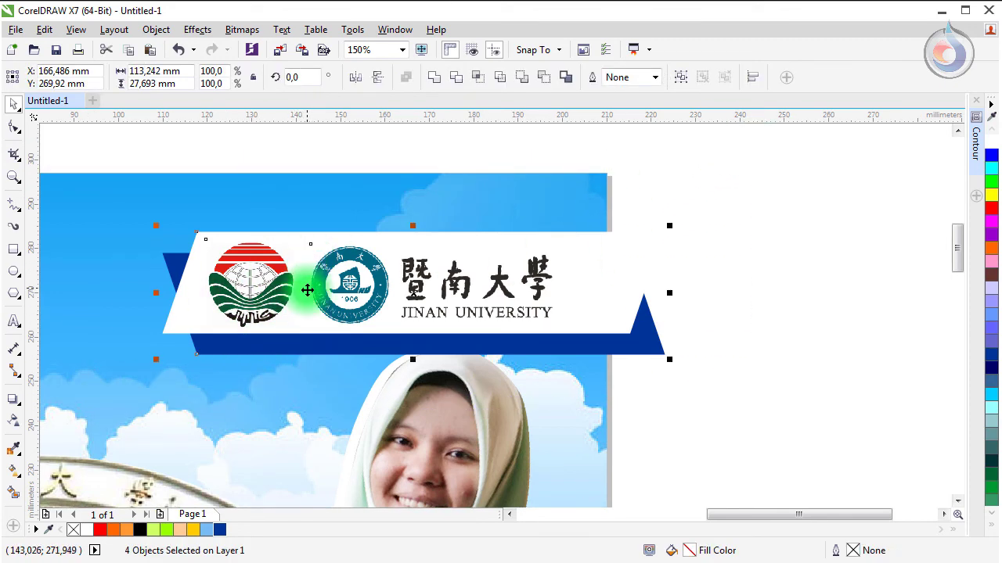
{"action": "left_click_drag", "start_coordinate": [305, 260], "coordinate": [309, 264]}
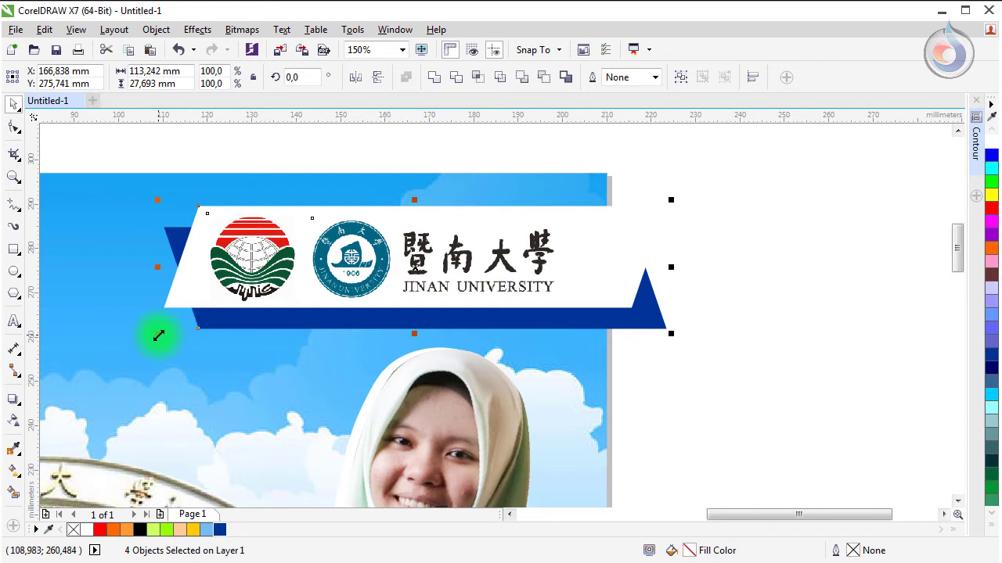
{"action": "left_click_drag", "start_coordinate": [158, 334], "coordinate": [227, 357]}
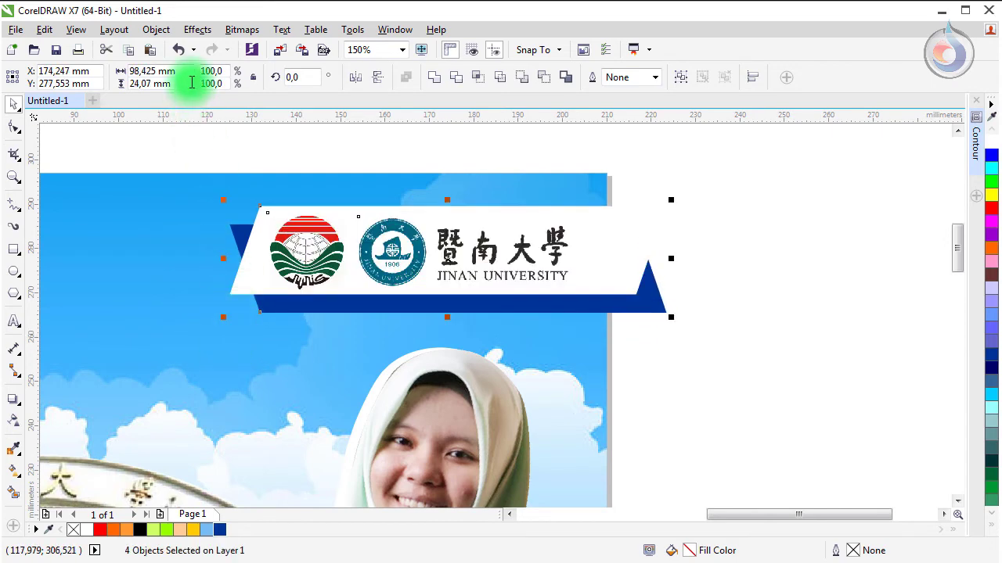
Step: PowerClip the banner inside the sky background rectangle and zoom out to the whole page
{"action": "left_click", "coordinate": [157, 30]}
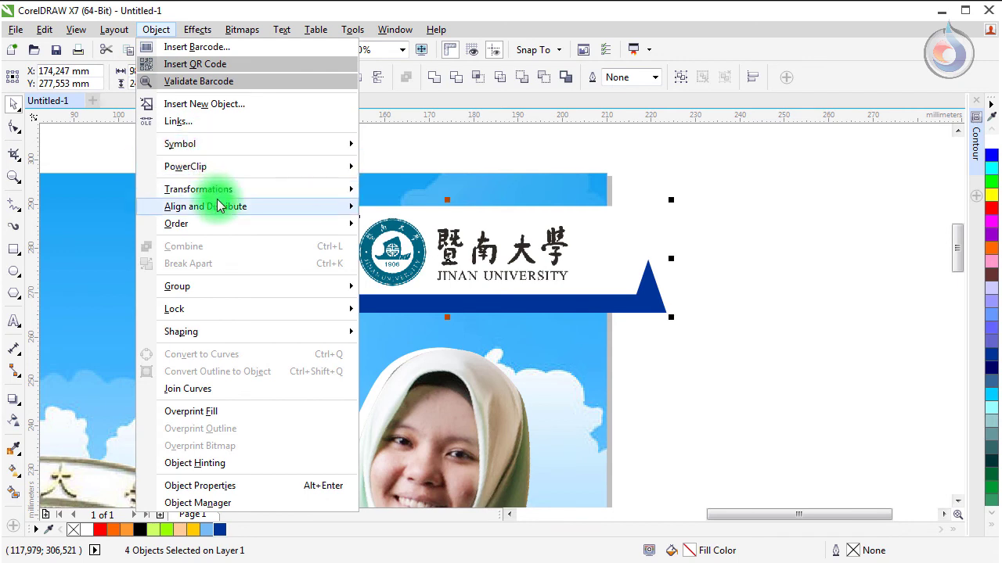
{"action": "left_click", "coordinate": [387, 165]}
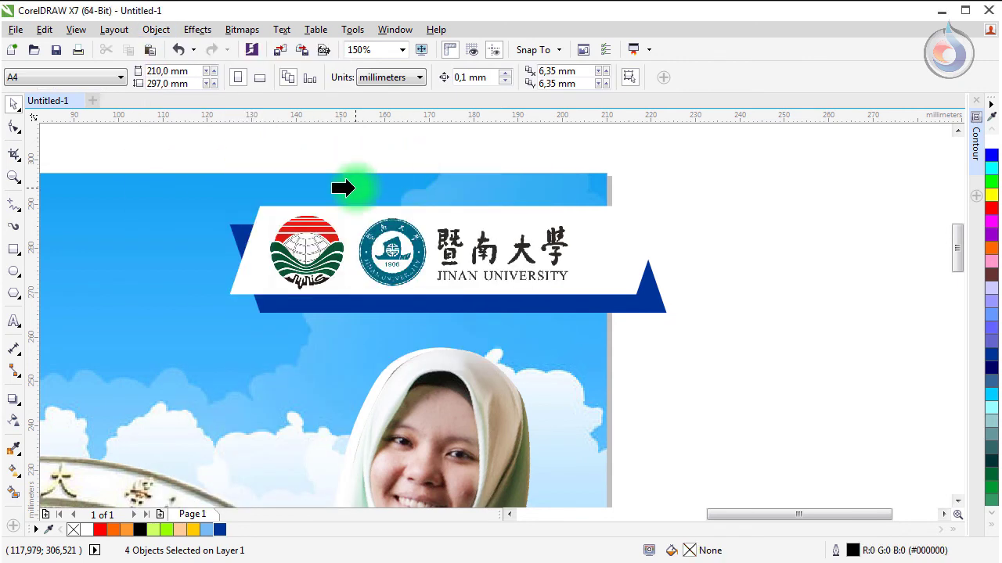
{"action": "left_click", "coordinate": [350, 188]}
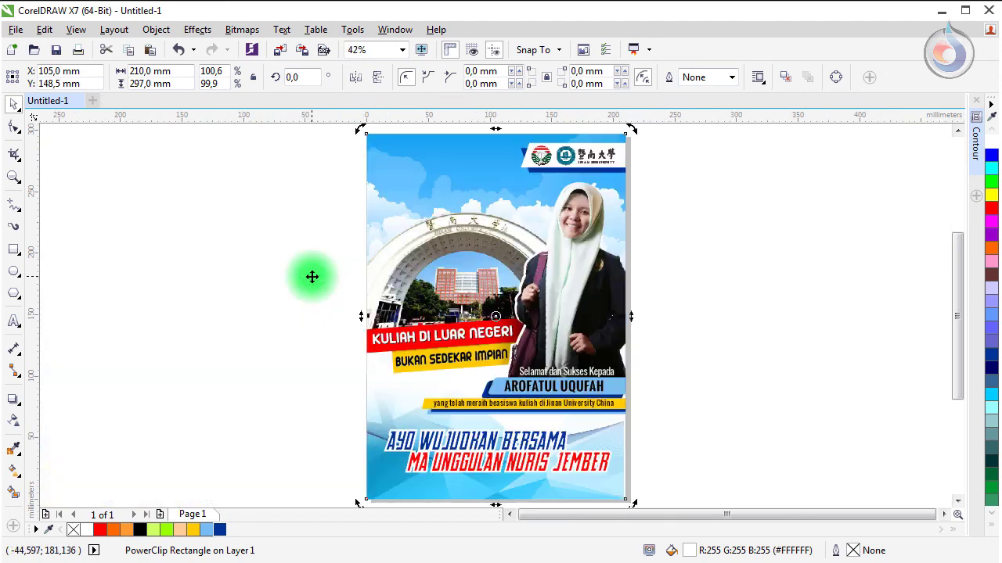
{"action": "key", "text": "shift+F4"}
{"action": "left_click", "coordinate": [211, 252]}
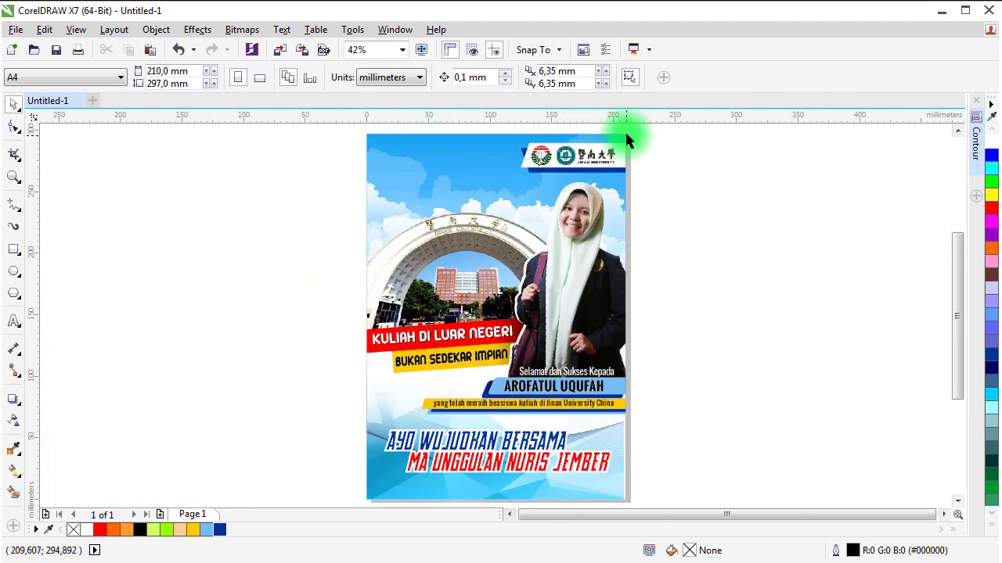
Step: Start editing the contents of the sky background's PowerClip
{"action": "scroll", "coordinate": [626, 140], "scroll_direction": "up", "scroll_amount": 2}
{"action": "left_click", "coordinate": [475, 171]}
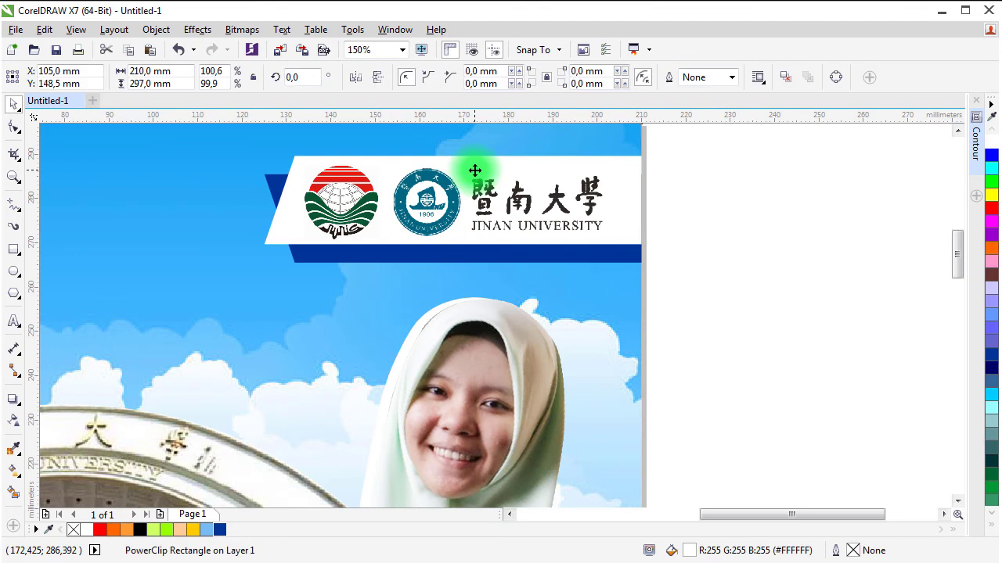
{"action": "right_click", "coordinate": [475, 170]}
{"action": "right_click", "coordinate": [318, 254]}
{"action": "right_click", "coordinate": [318, 254]}
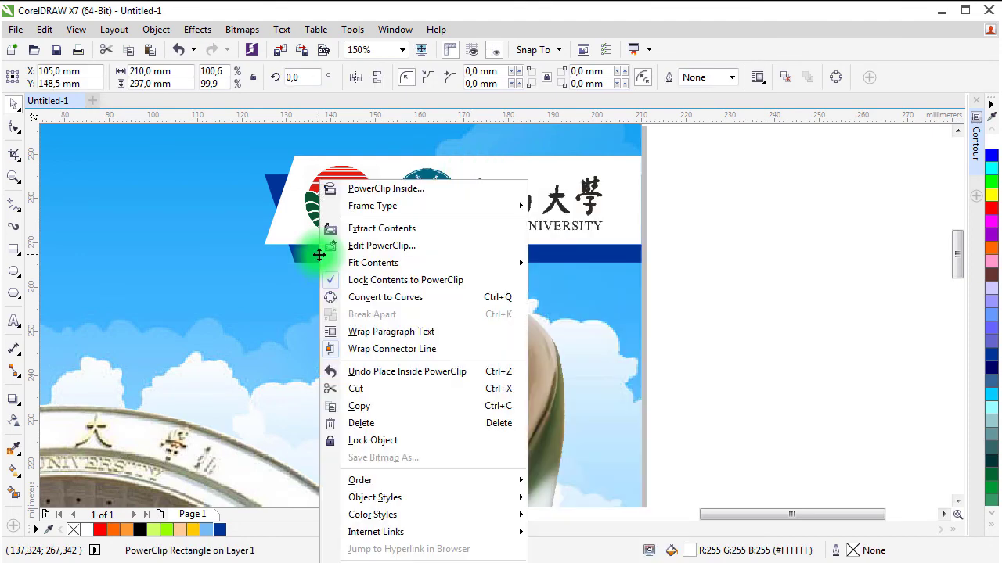
{"action": "left_click", "coordinate": [391, 245]}
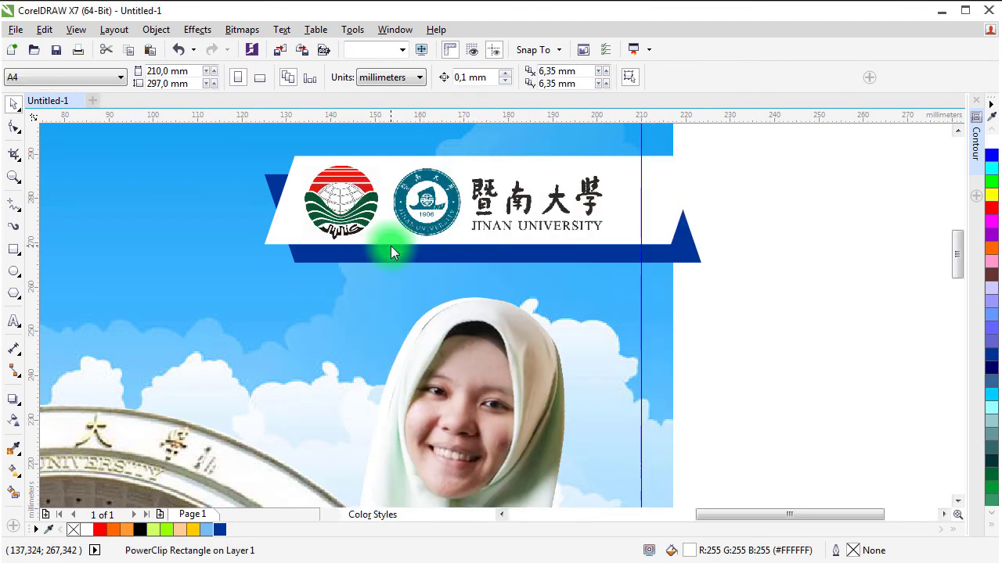
Step: Move the four banner pieces slightly left and down, then finish editing the PowerClip
{"action": "left_click_drag", "start_coordinate": [834, 138], "coordinate": [322, 266]}
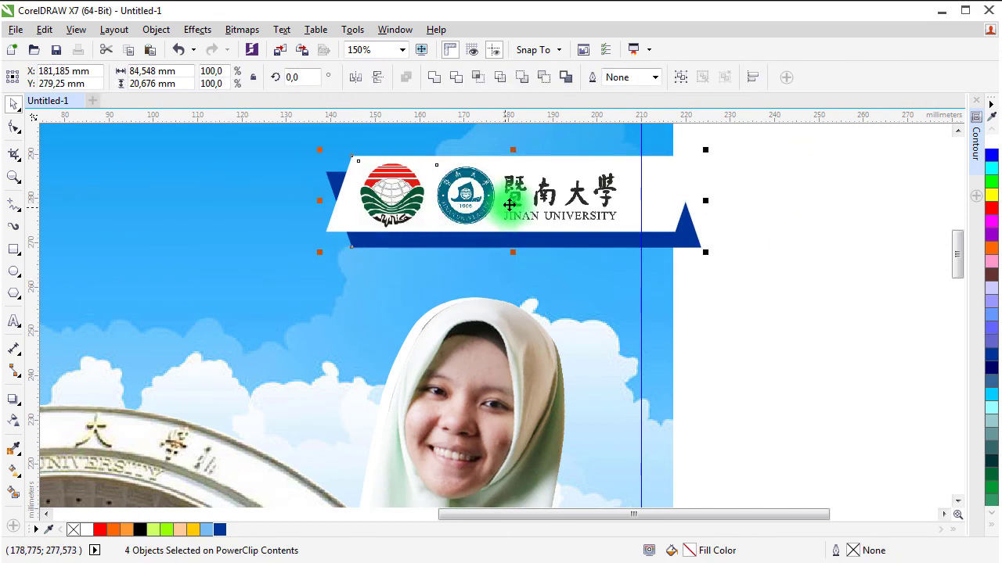
{"action": "left_click_drag", "start_coordinate": [508, 204], "coordinate": [498, 209]}
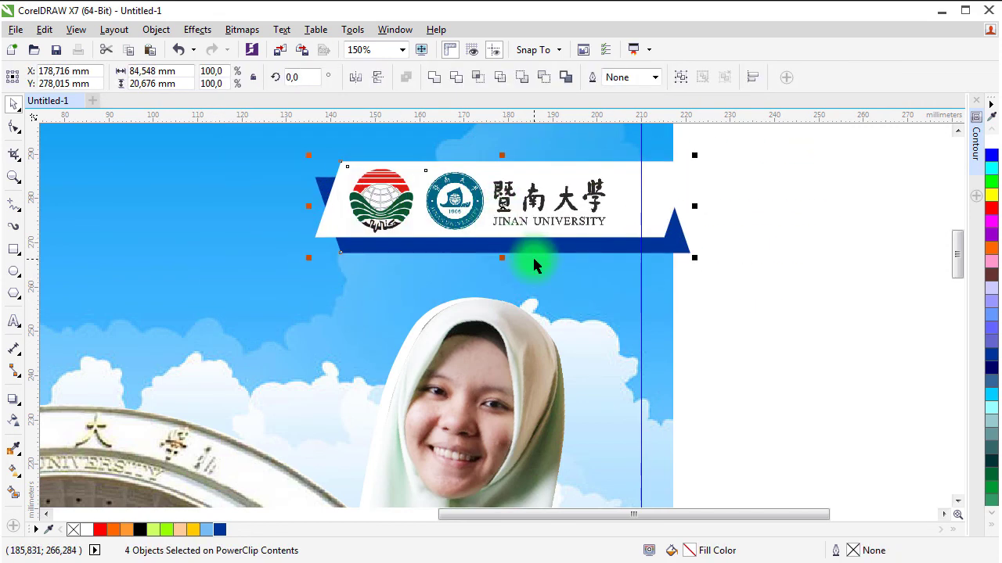
{"action": "left_click", "coordinate": [748, 209]}
{"action": "right_click", "coordinate": [191, 229]}
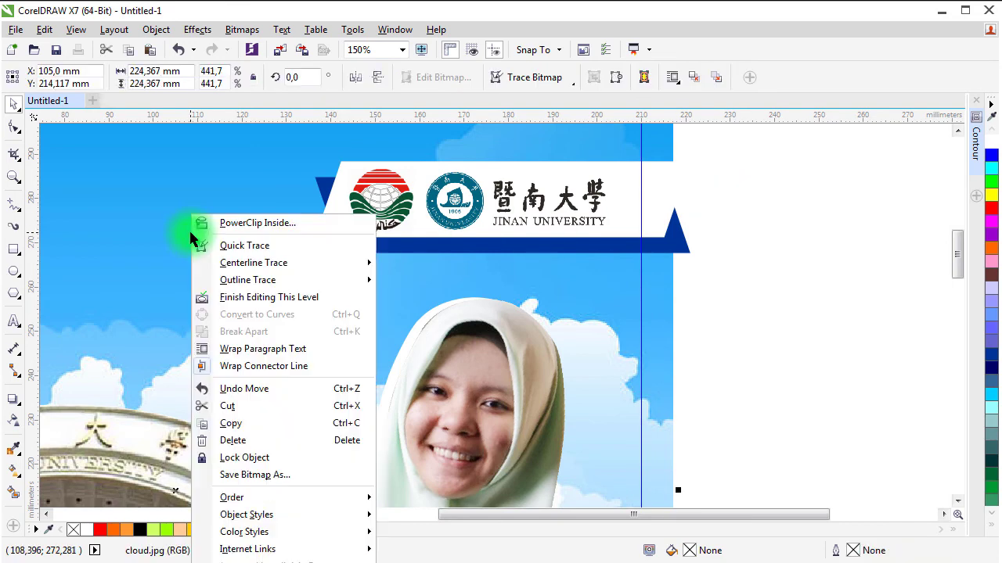
{"action": "left_click", "coordinate": [252, 297]}
{"action": "left_click", "coordinate": [678, 288]}
{"action": "key", "text": "shift+F4"}
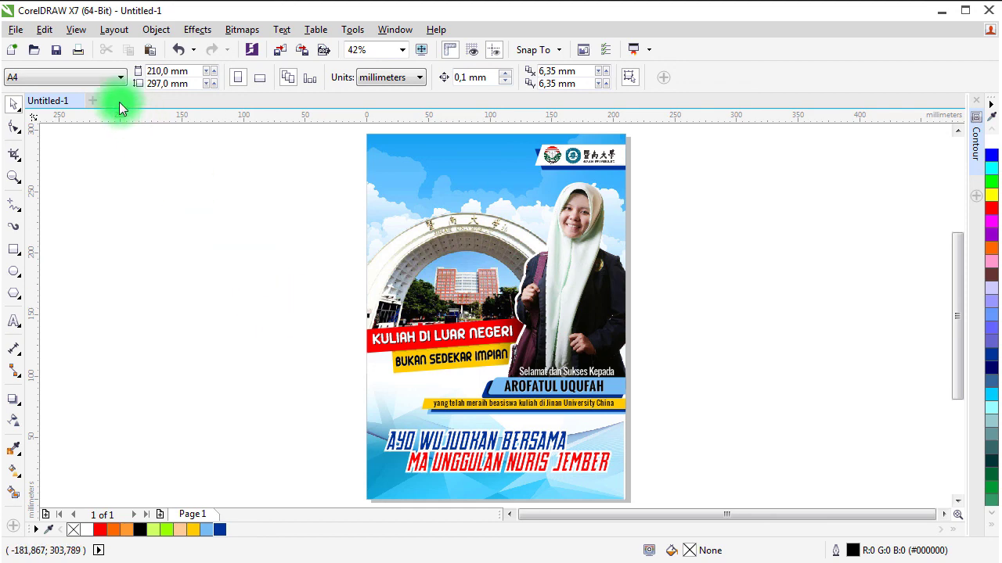
Step: Save the poster with the file name 'poster prestasi' in the poster a3 folder
{"action": "left_click", "coordinate": [15, 29]}
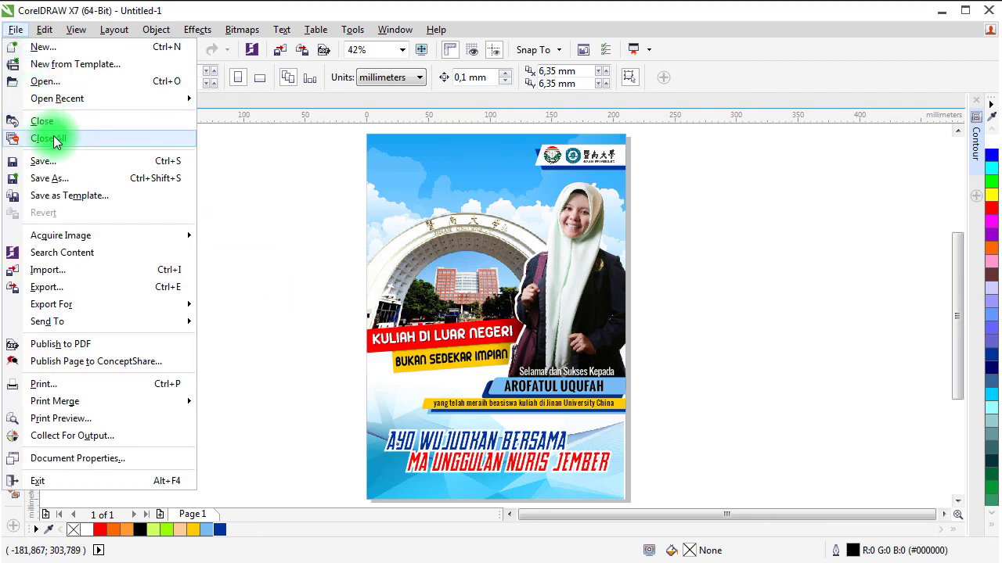
{"action": "left_click", "coordinate": [62, 166]}
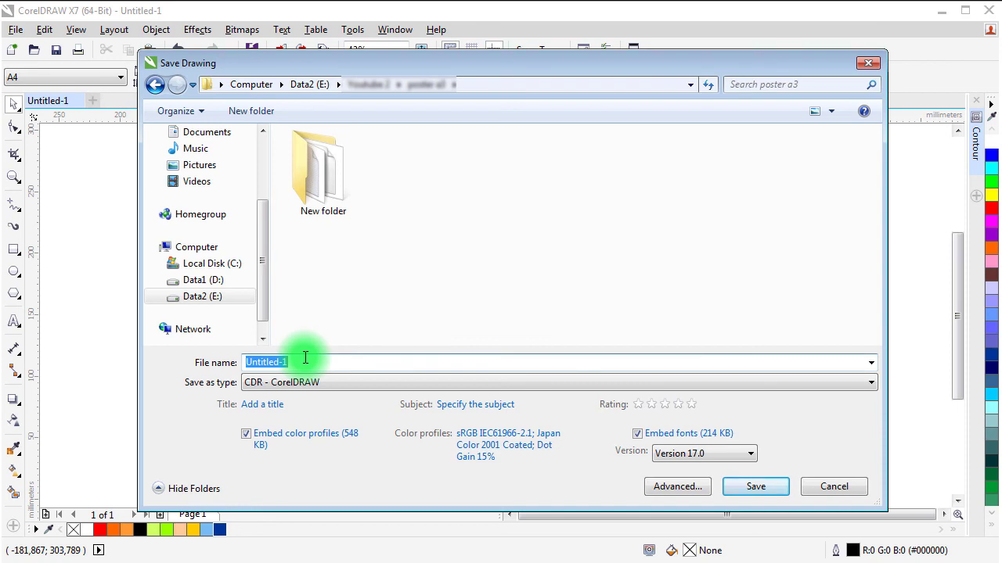
{"action": "type", "text": "poster prestasi"}
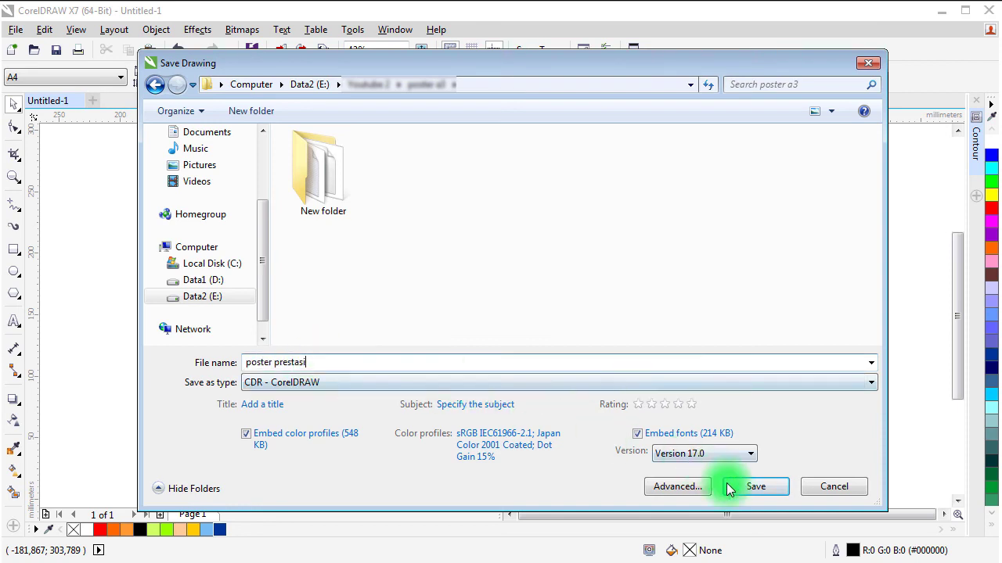
{"action": "left_click", "coordinate": [752, 487]}
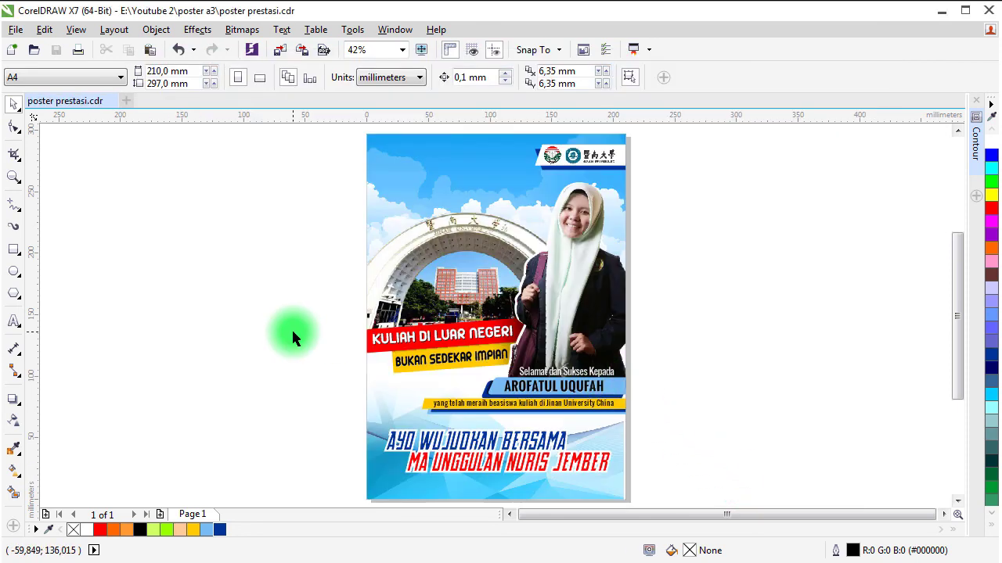